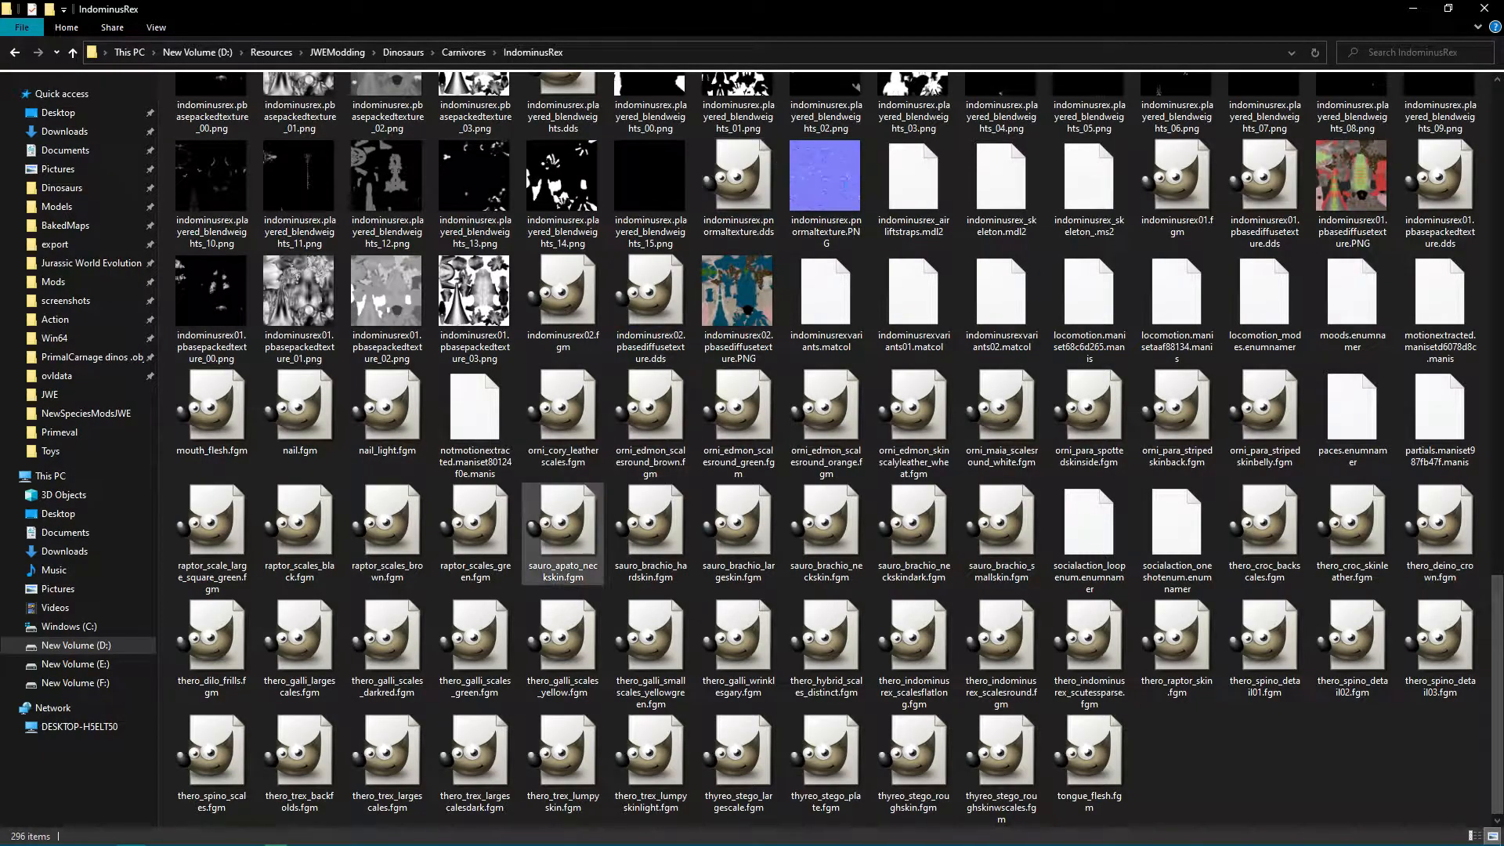
Open indominusrex.pnormaltexture.PNG from the Carnivores\IndominusRex folder in GIMP and maximize its window.
mouse_move(305, 833)
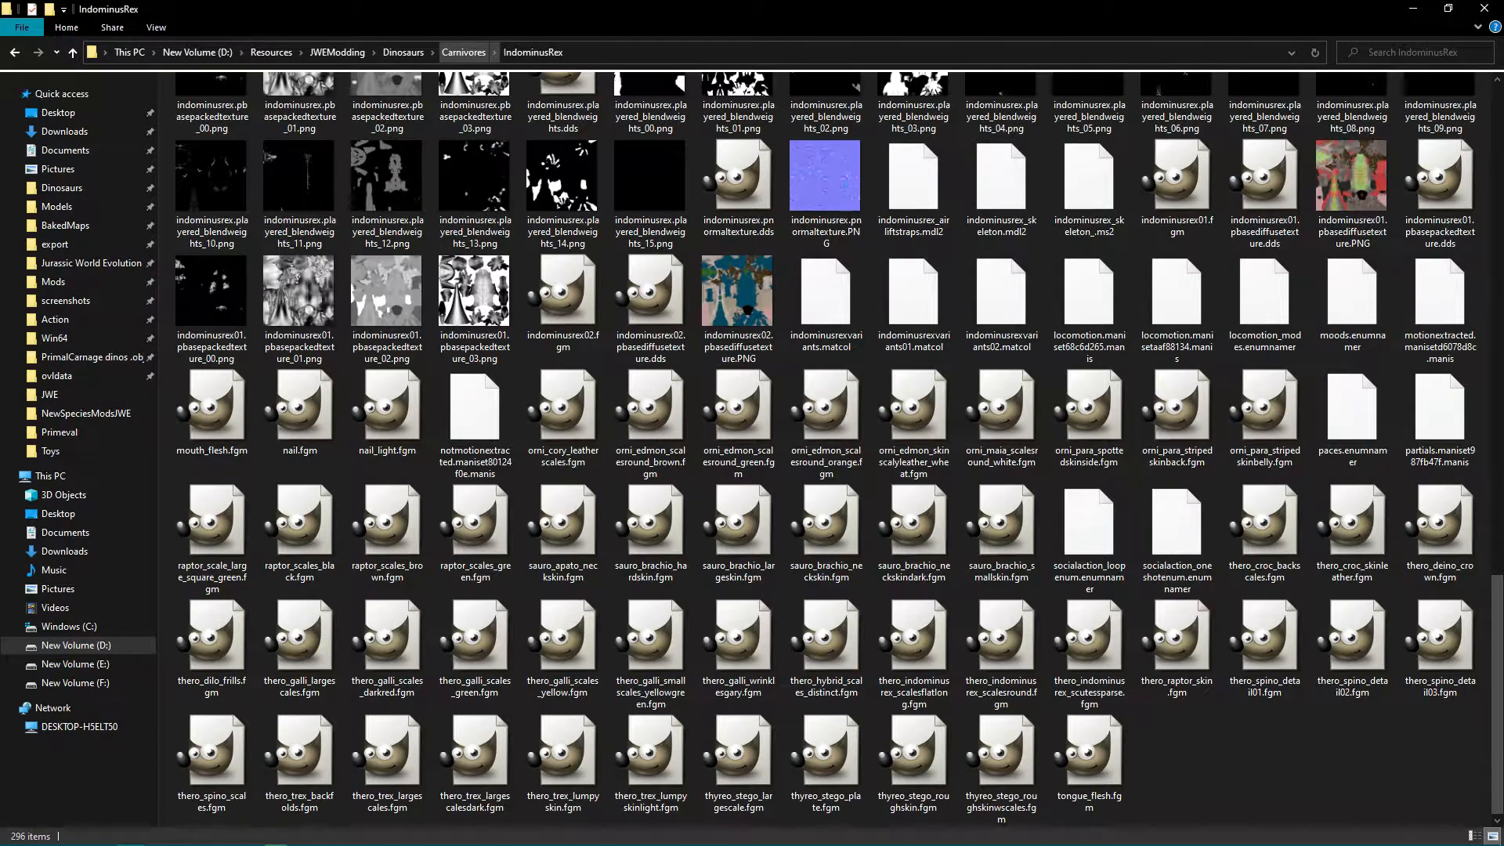
click(464, 52)
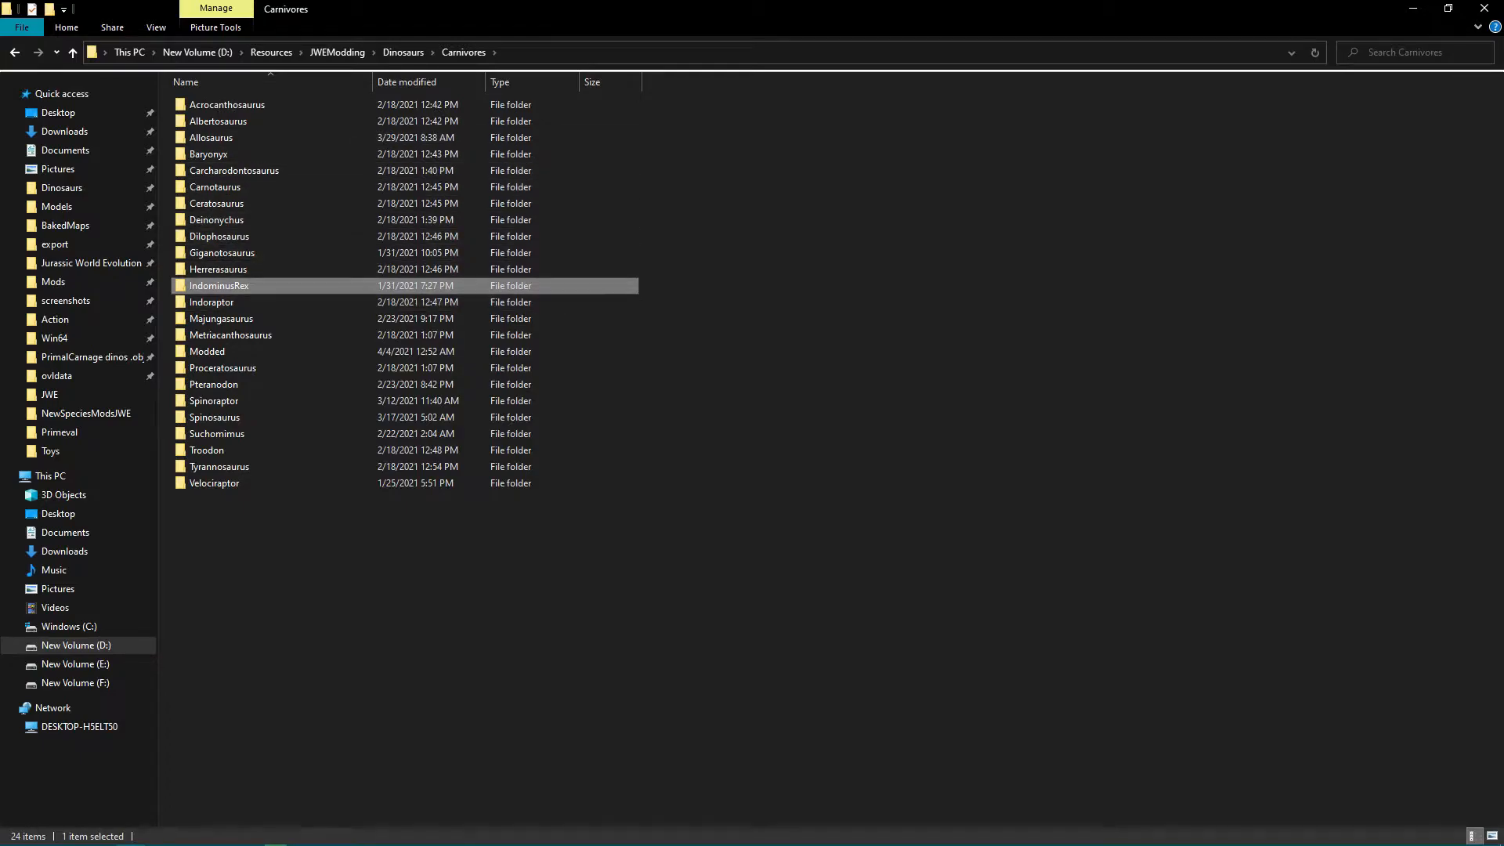
double_click(302, 286)
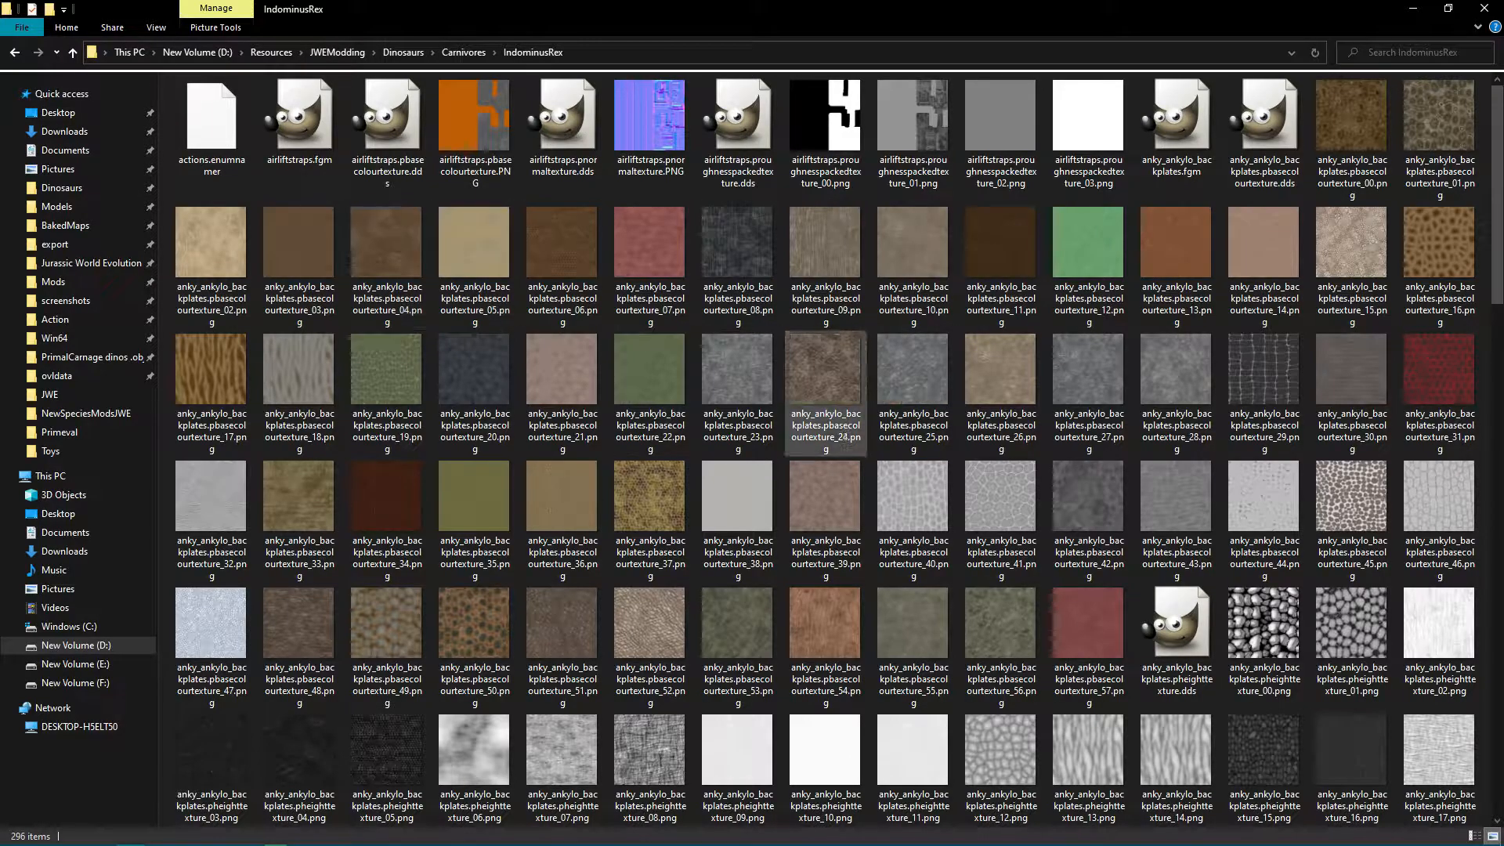
scroll(826, 352, down, 10)
right_click(838, 205)
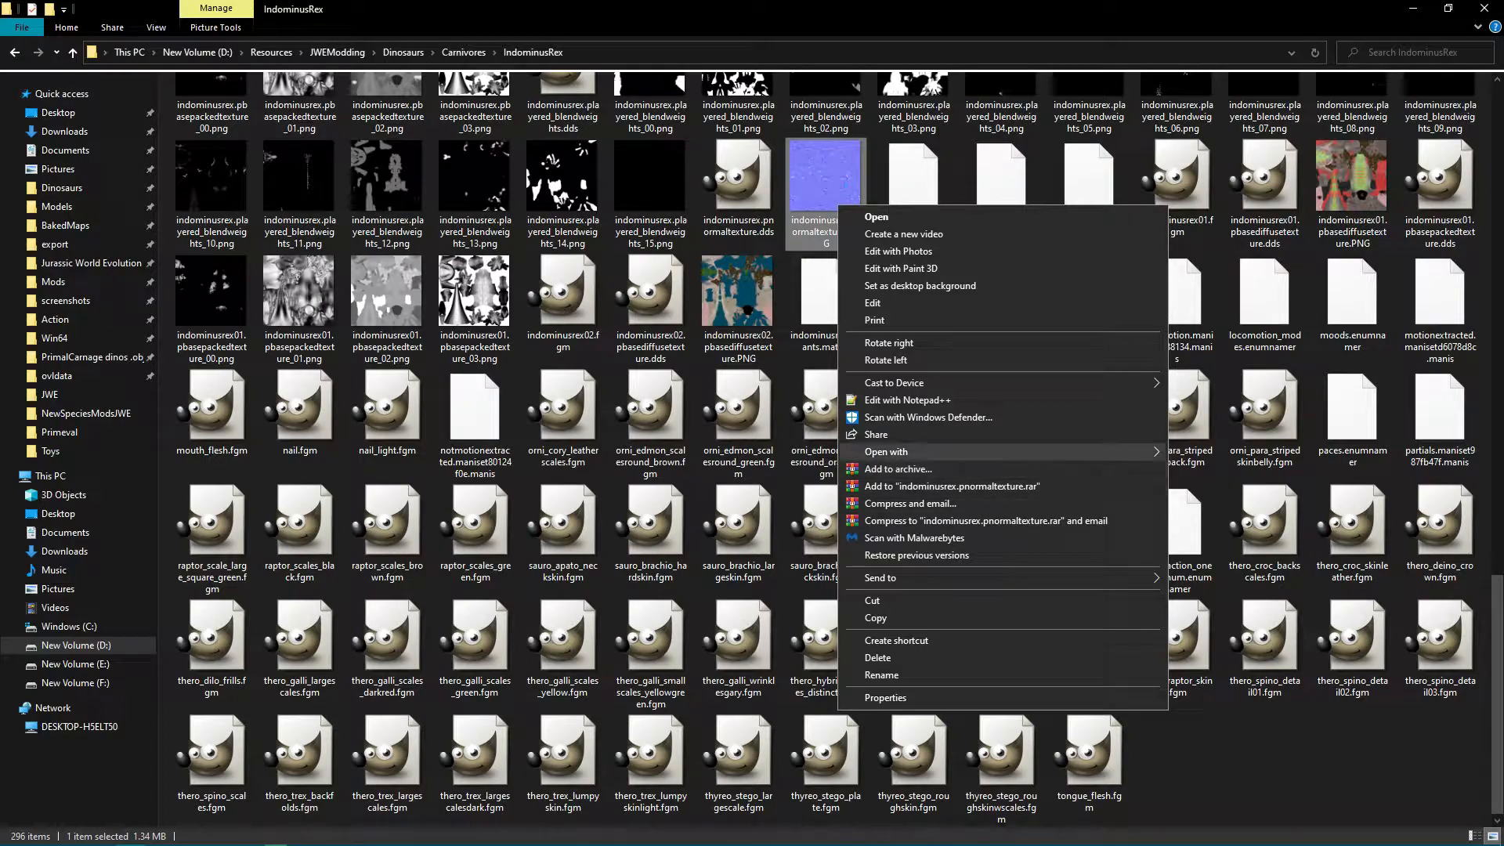
mouse_move(886, 452)
click(1202, 452)
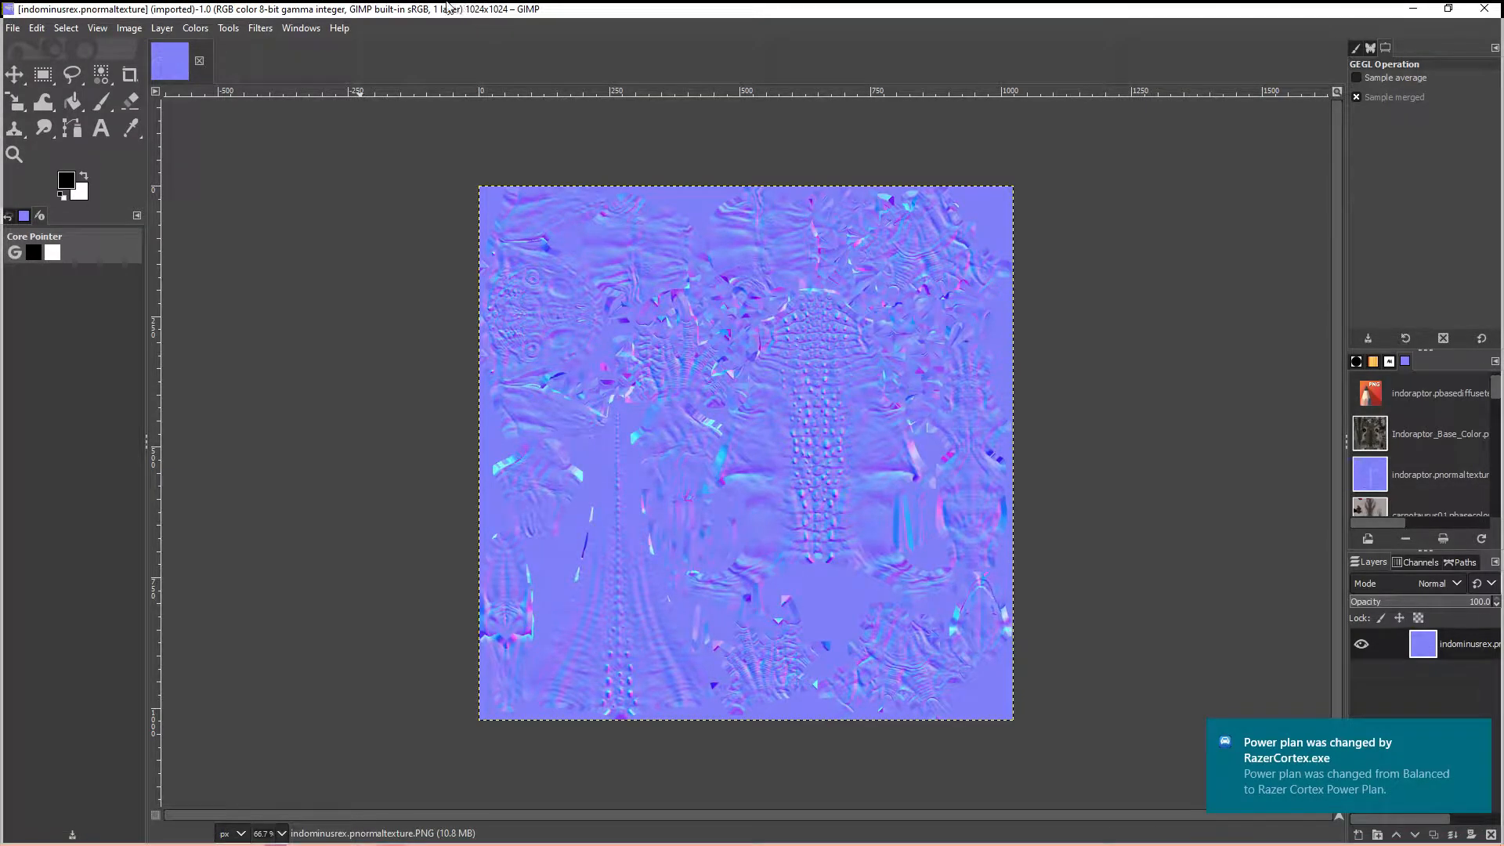
drag(448, 8, 422, 14)
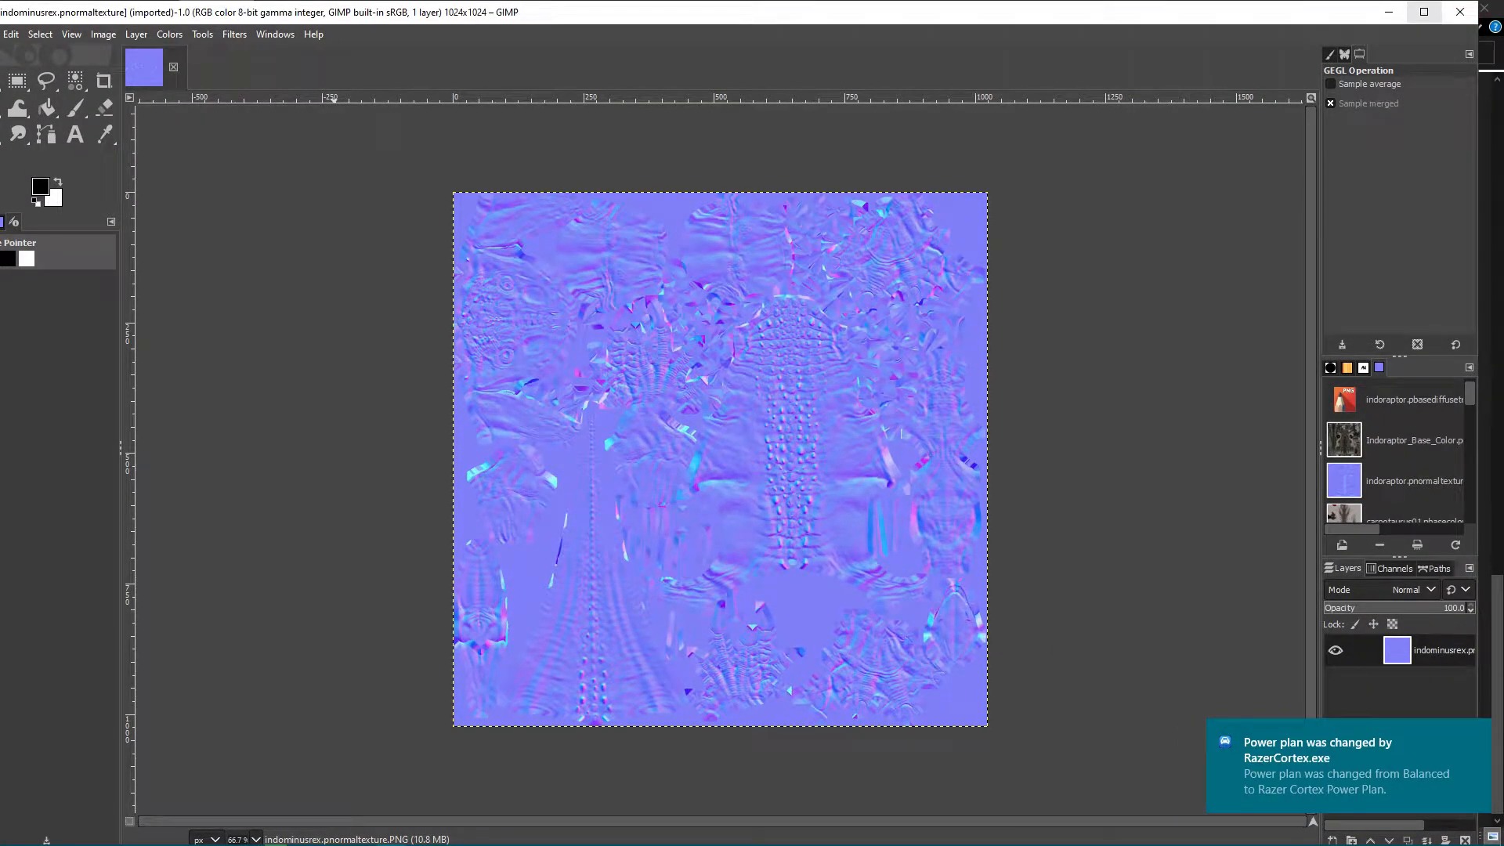
click(1424, 12)
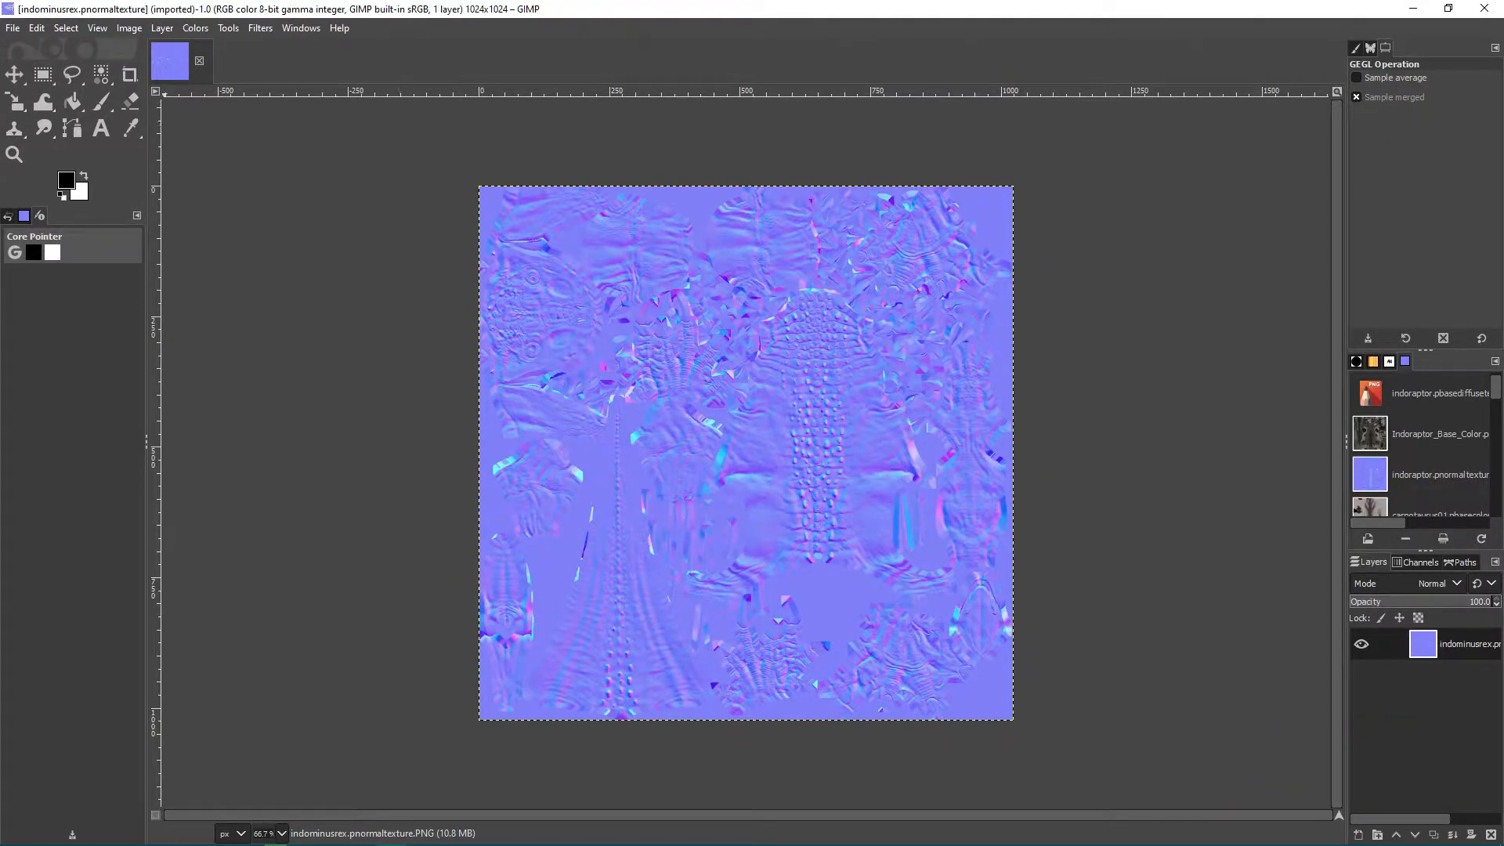
Scale the normal texture to 2048 × 2048 pixels with cubic interpolation and overwrite indominusrex.pnormaltexture.PNG.
click(129, 27)
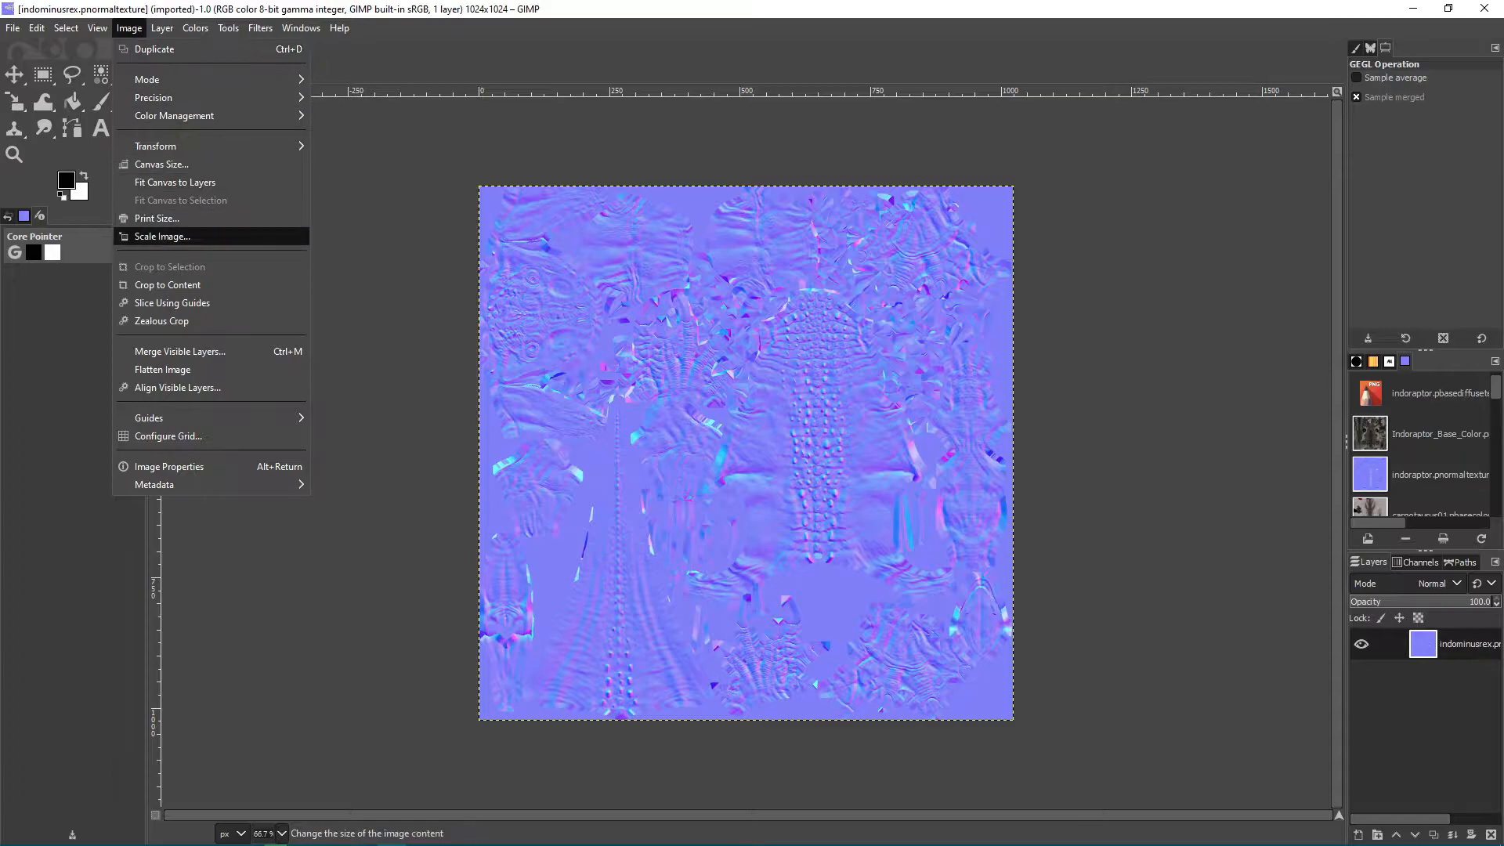
click(168, 235)
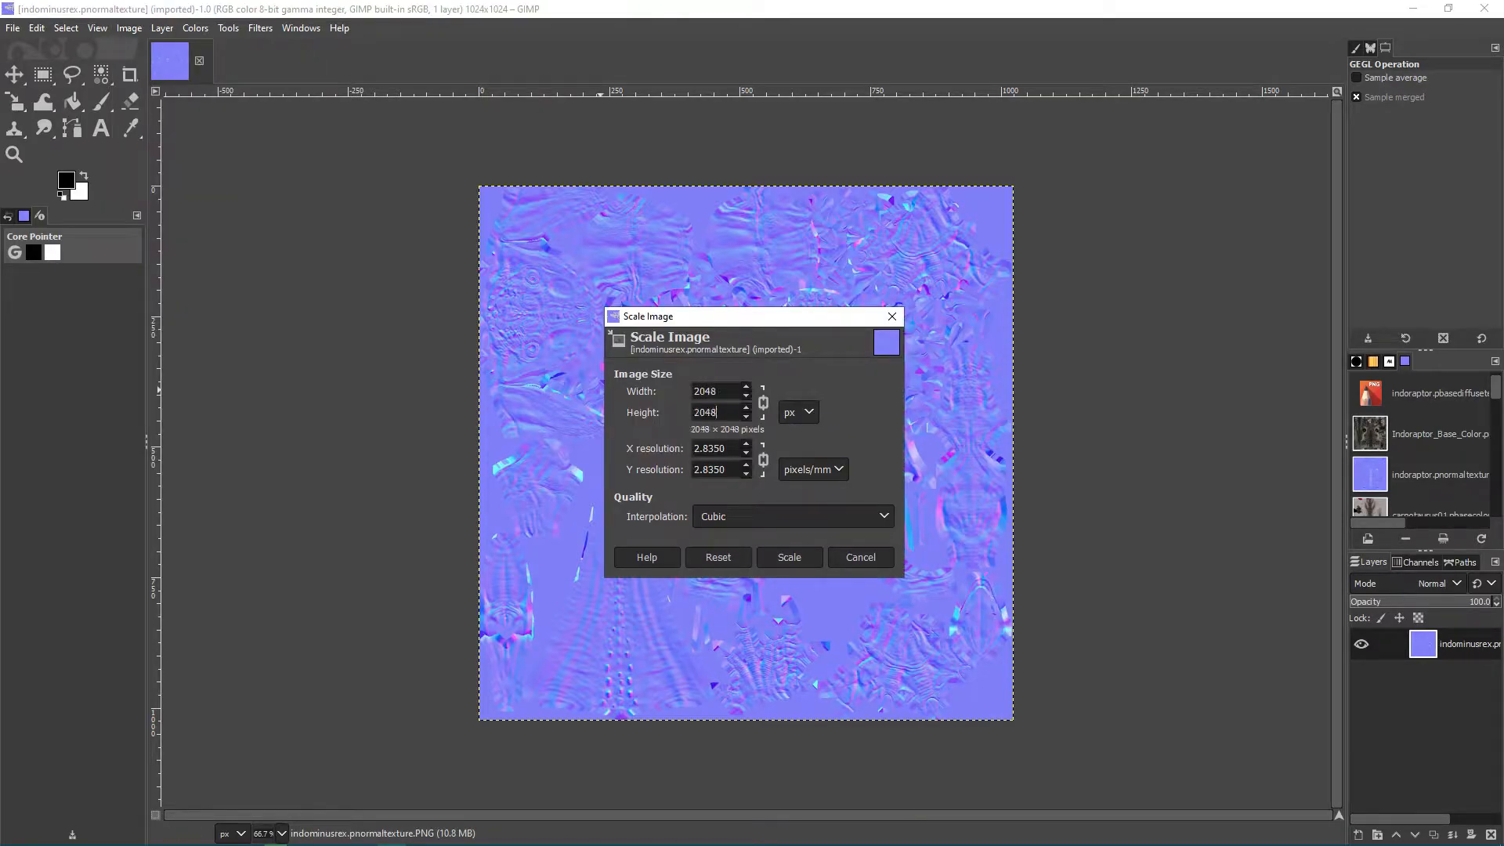
click(789, 556)
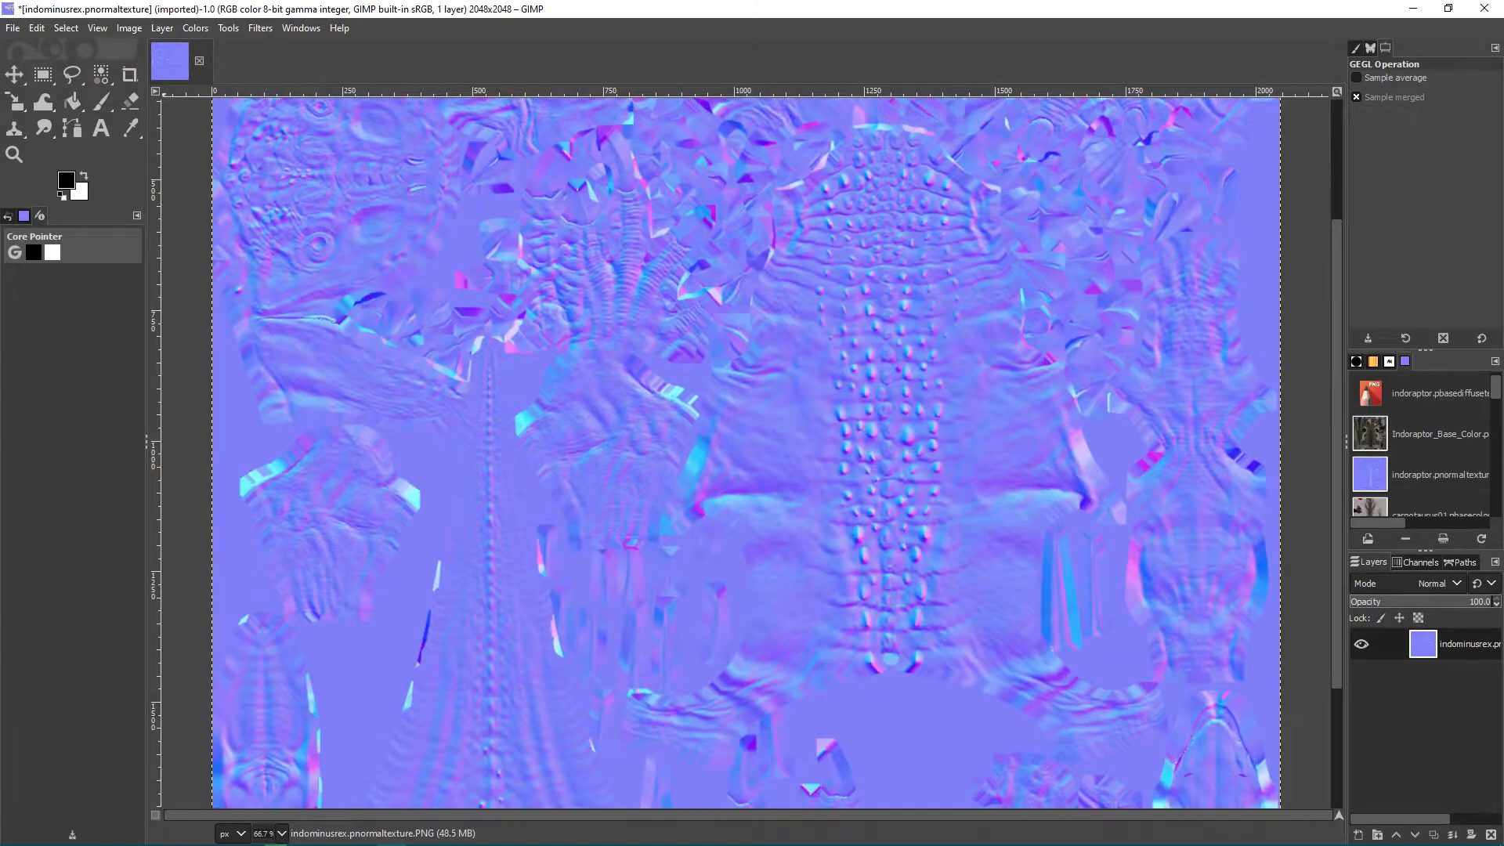
click(13, 27)
click(86, 255)
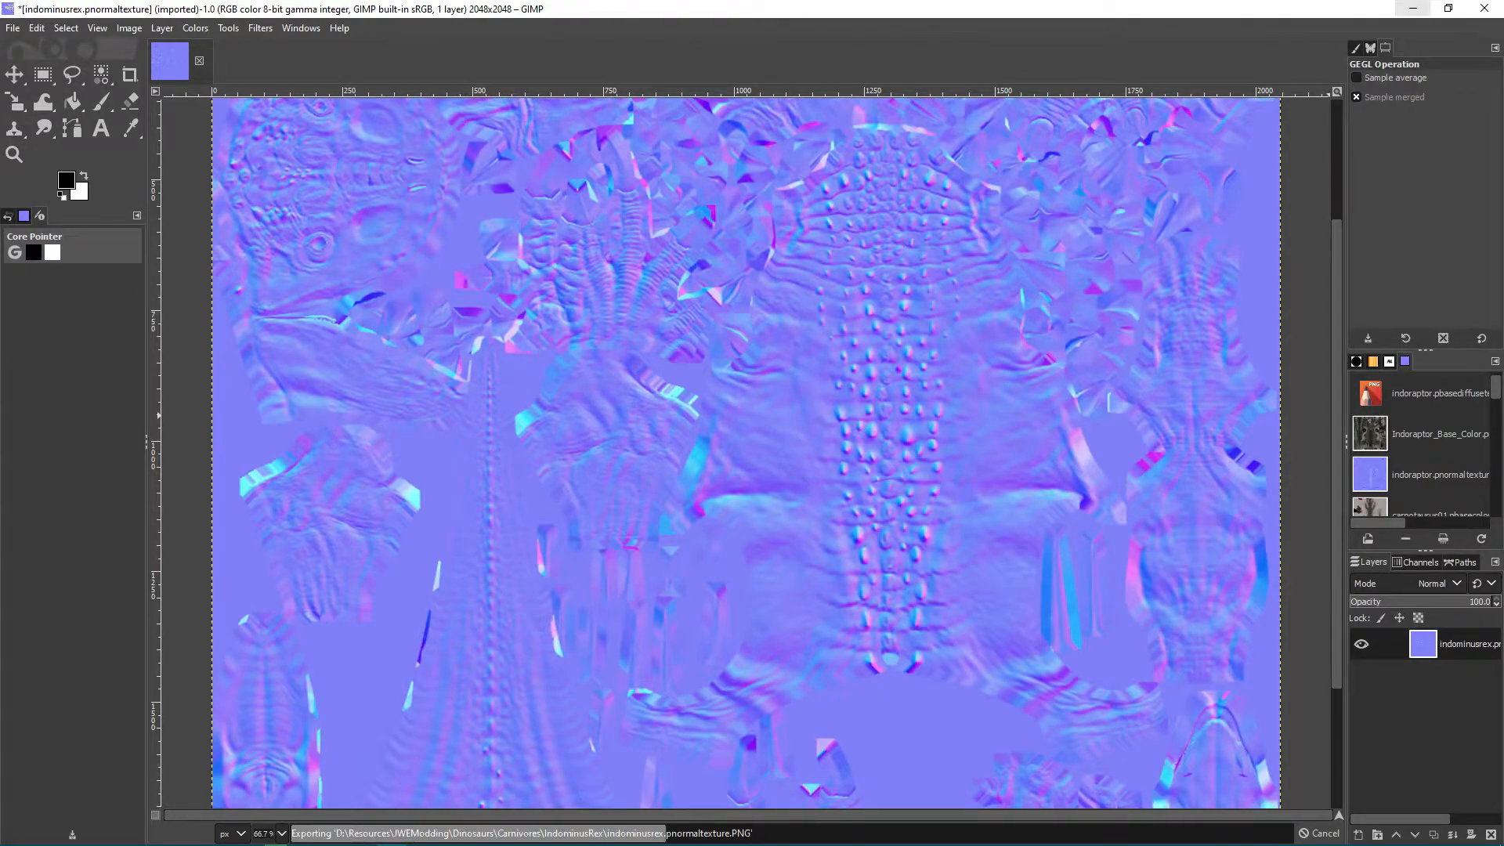
Clear the image editor and folder windows off the desktop, close the Volume Mixer, and launch Blender.
click(1413, 9)
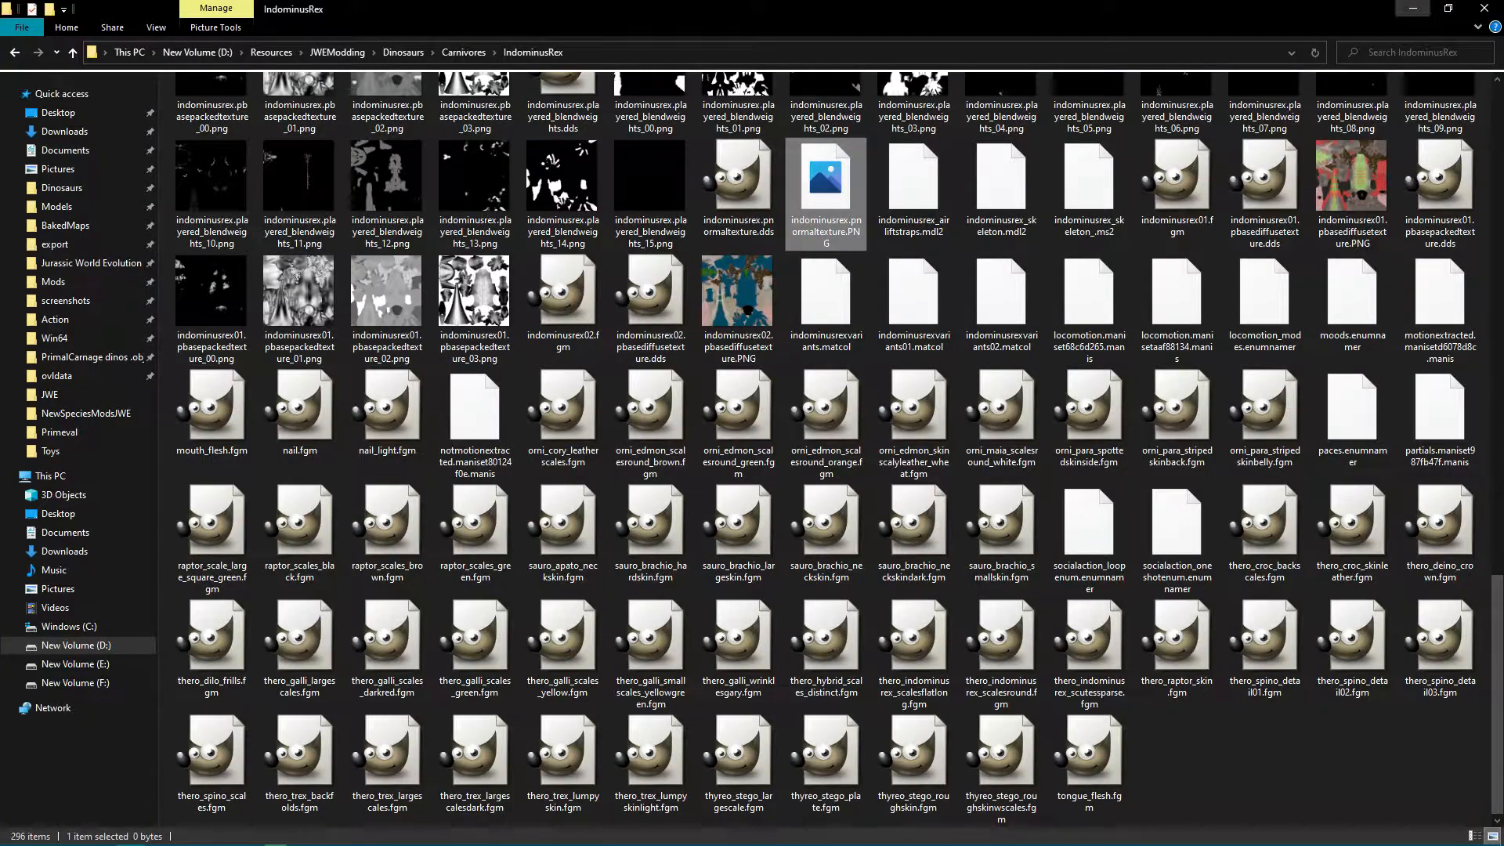
click(1413, 8)
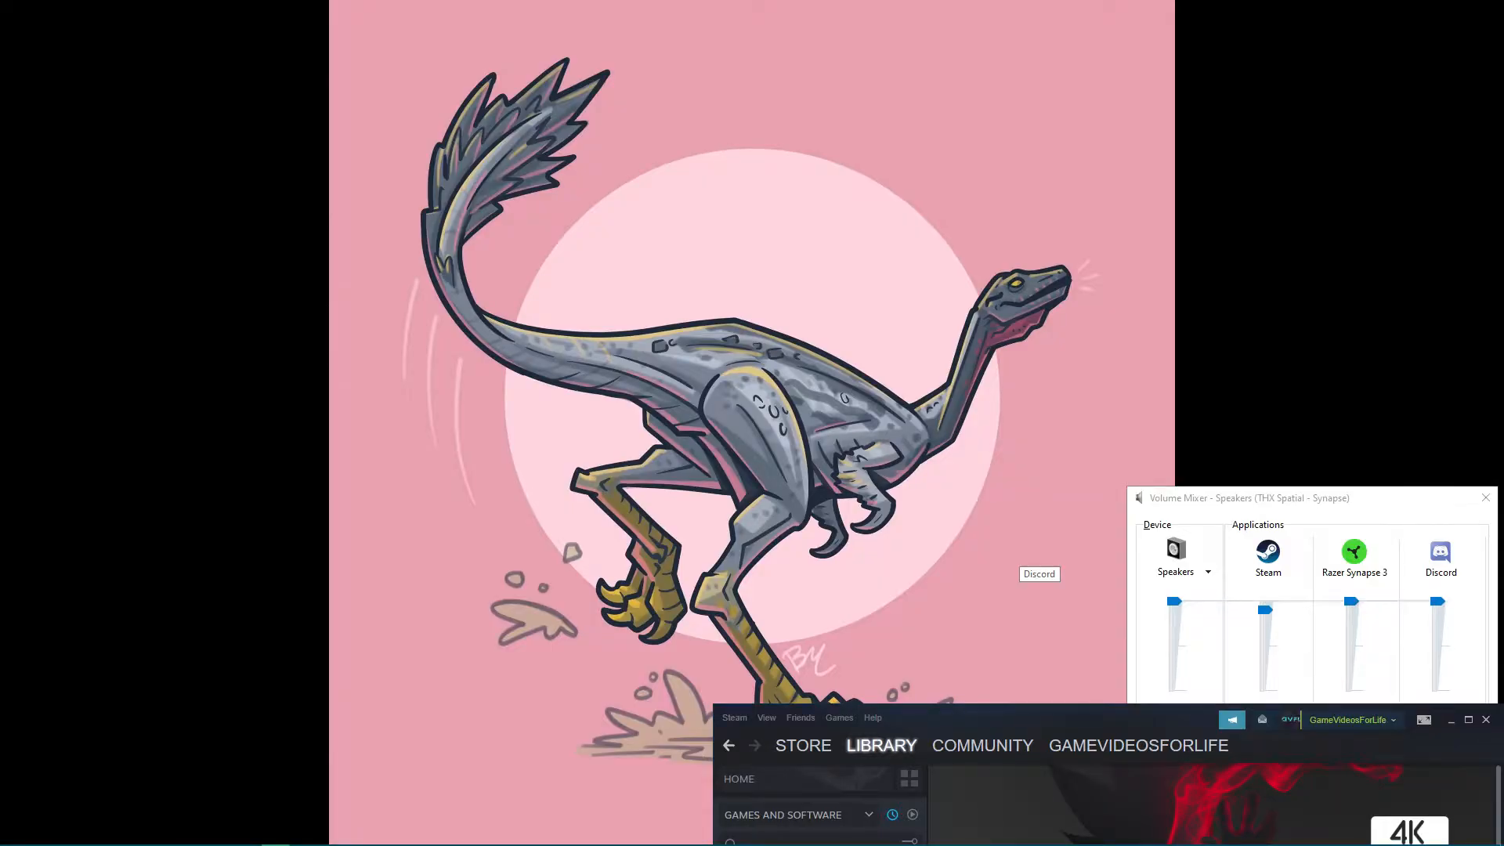
click(1485, 497)
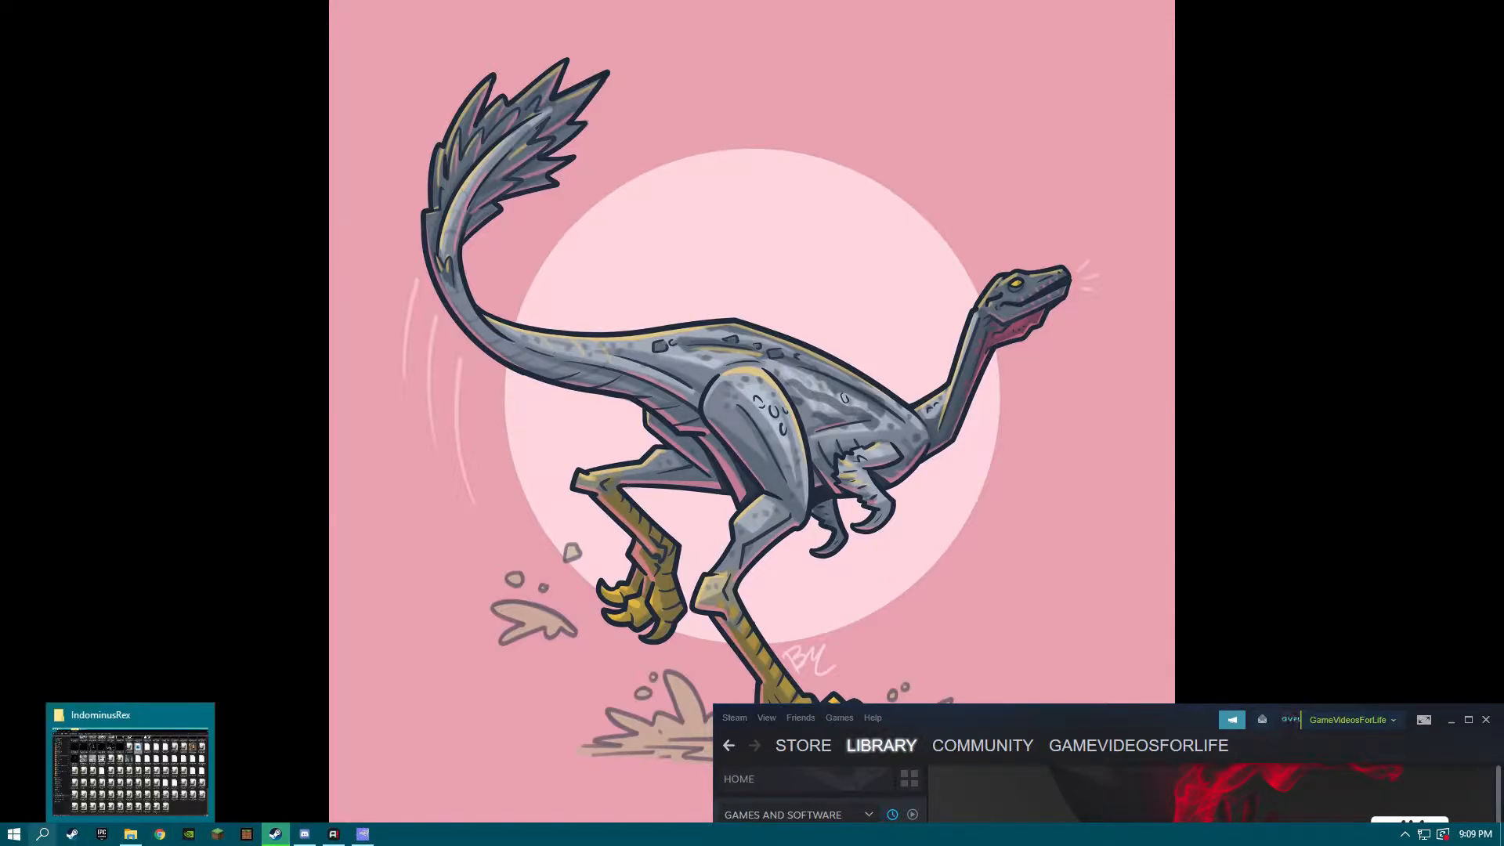
click(14, 834)
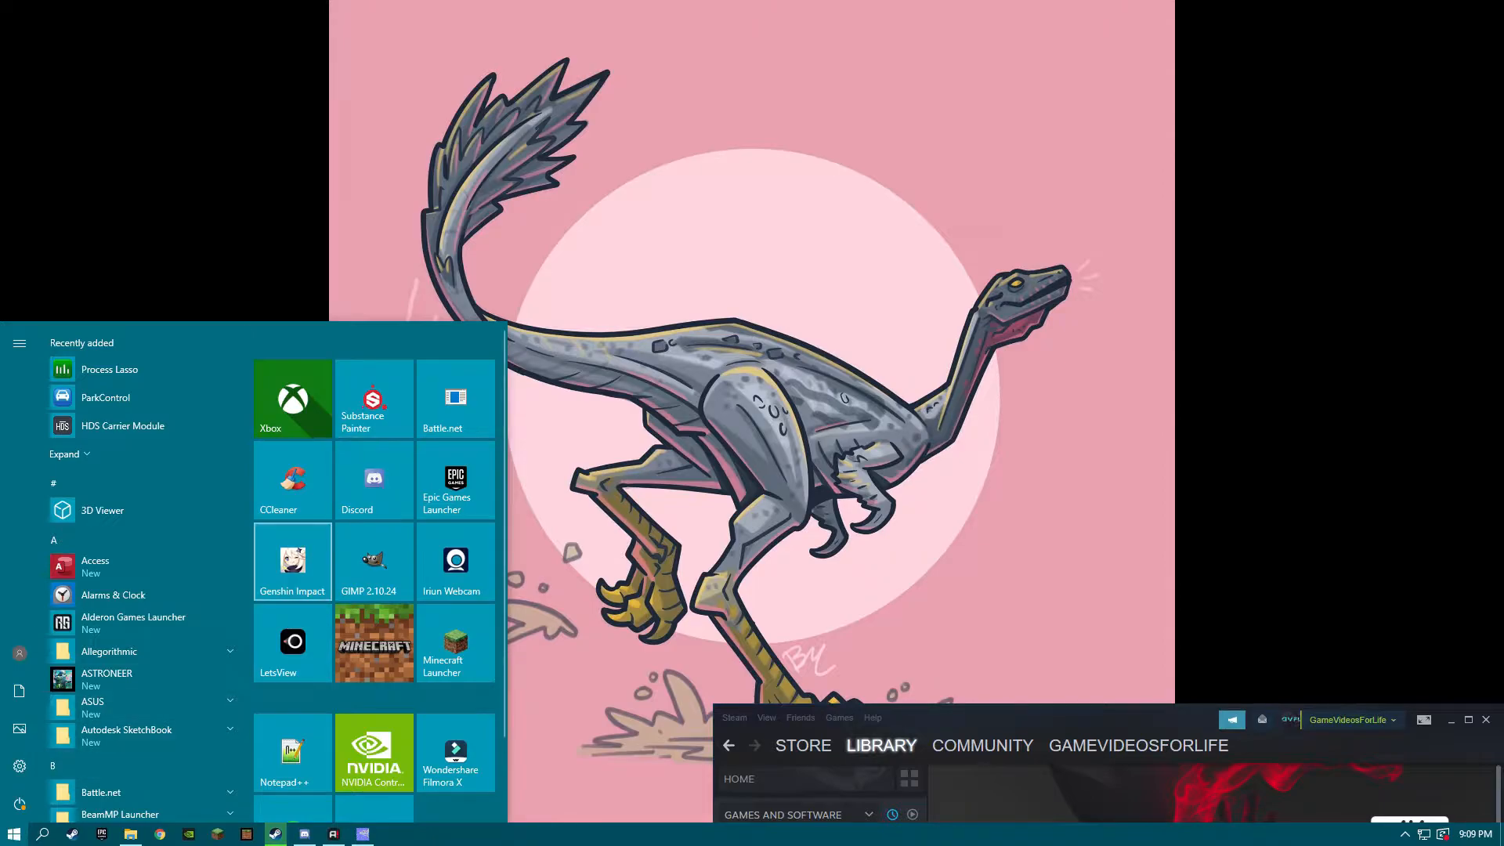
scroll(293, 752, down, 1)
click(374, 740)
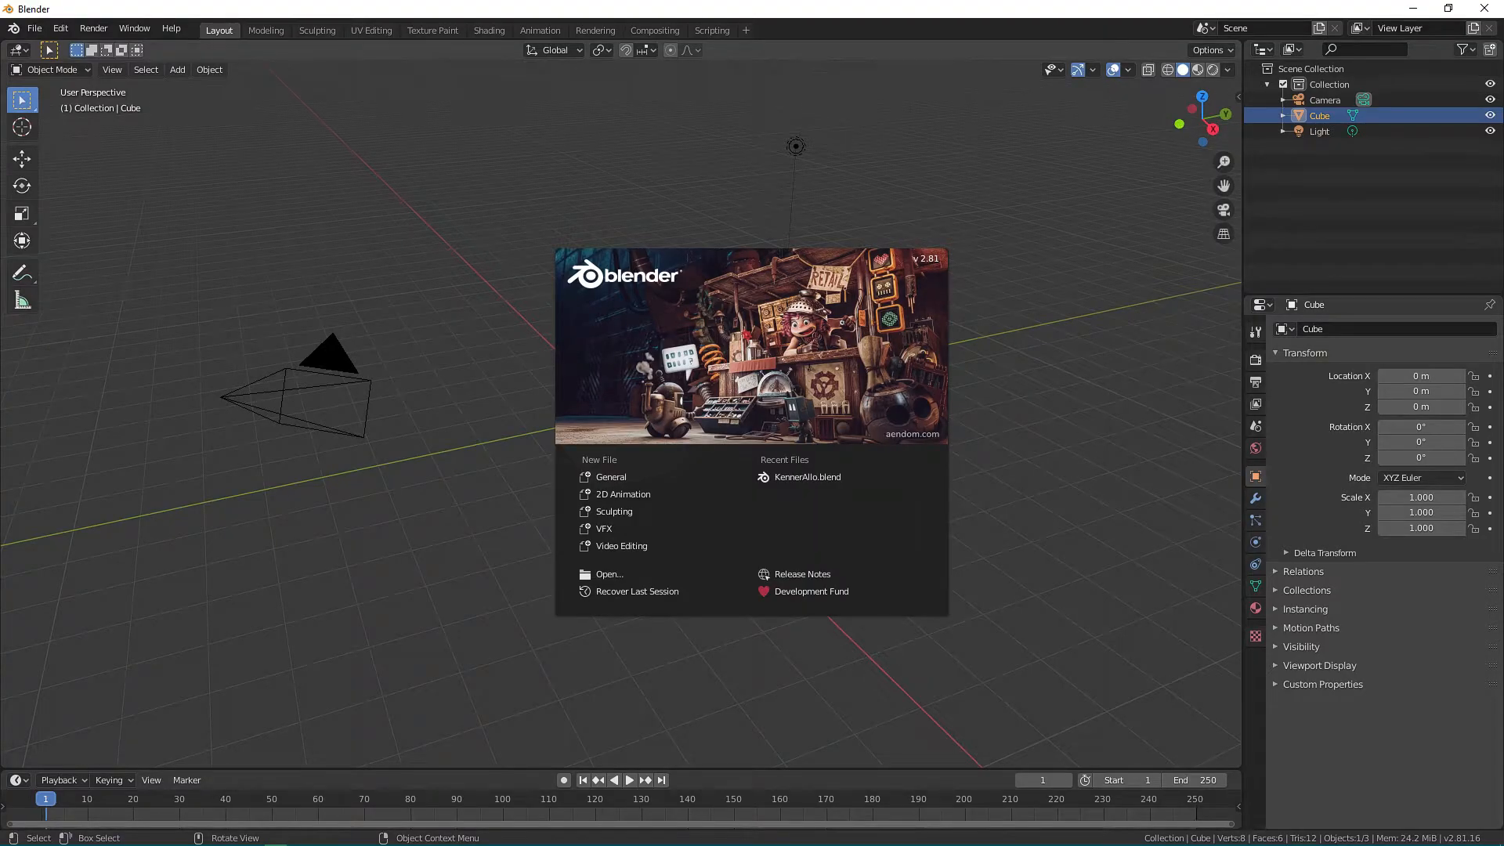
Dismiss the splash screen and delete the default cube.
key(Escape)
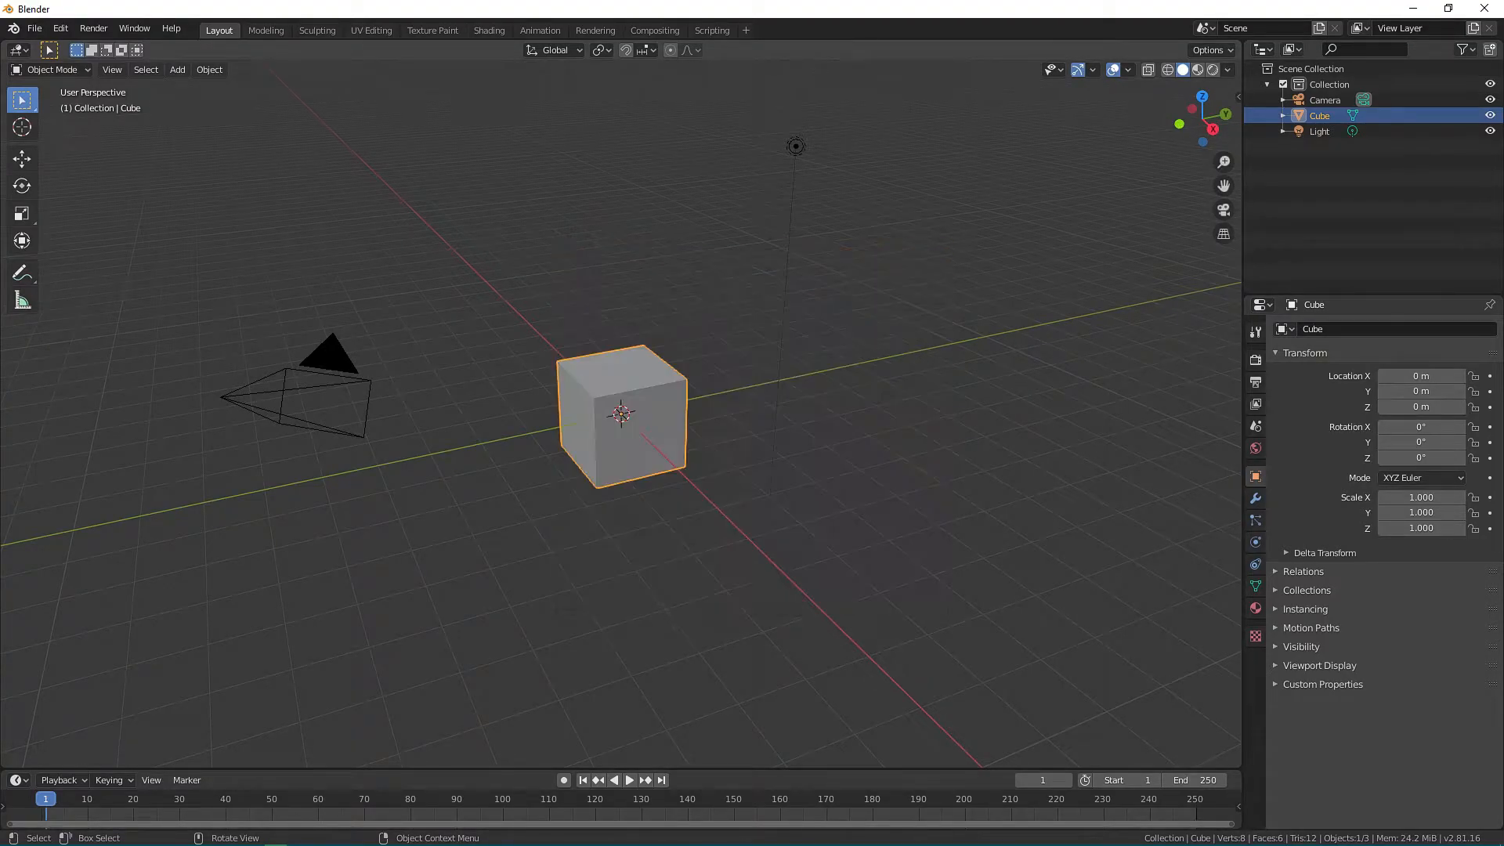
key(x)
key(Return)
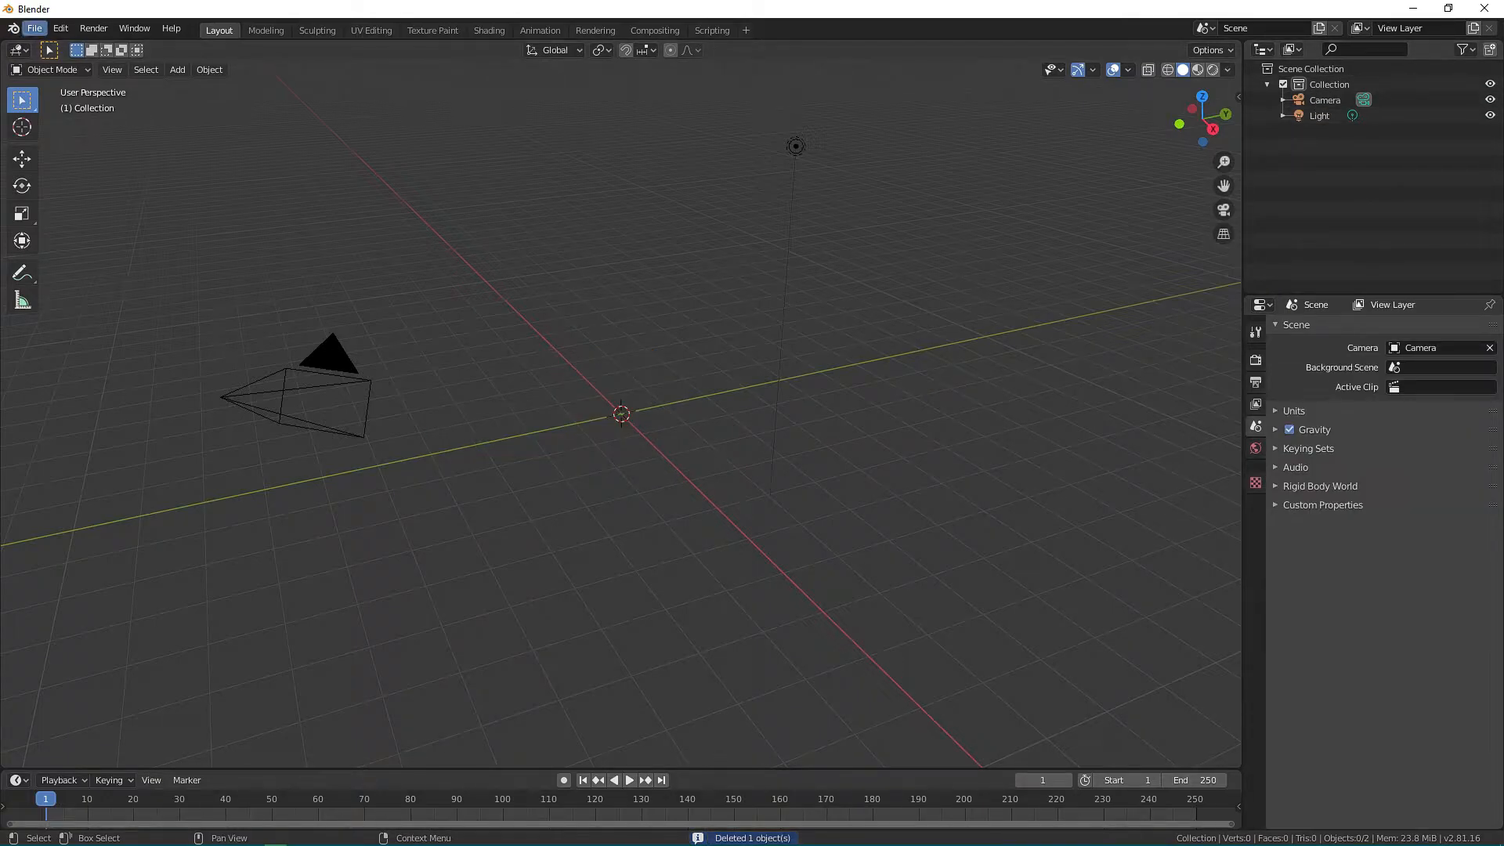
Import the Cobra model indominusrex.mdl2 from the Dinosaurs\Carnivores\IndominusRex folder.
click(35, 28)
mouse_move(94, 240)
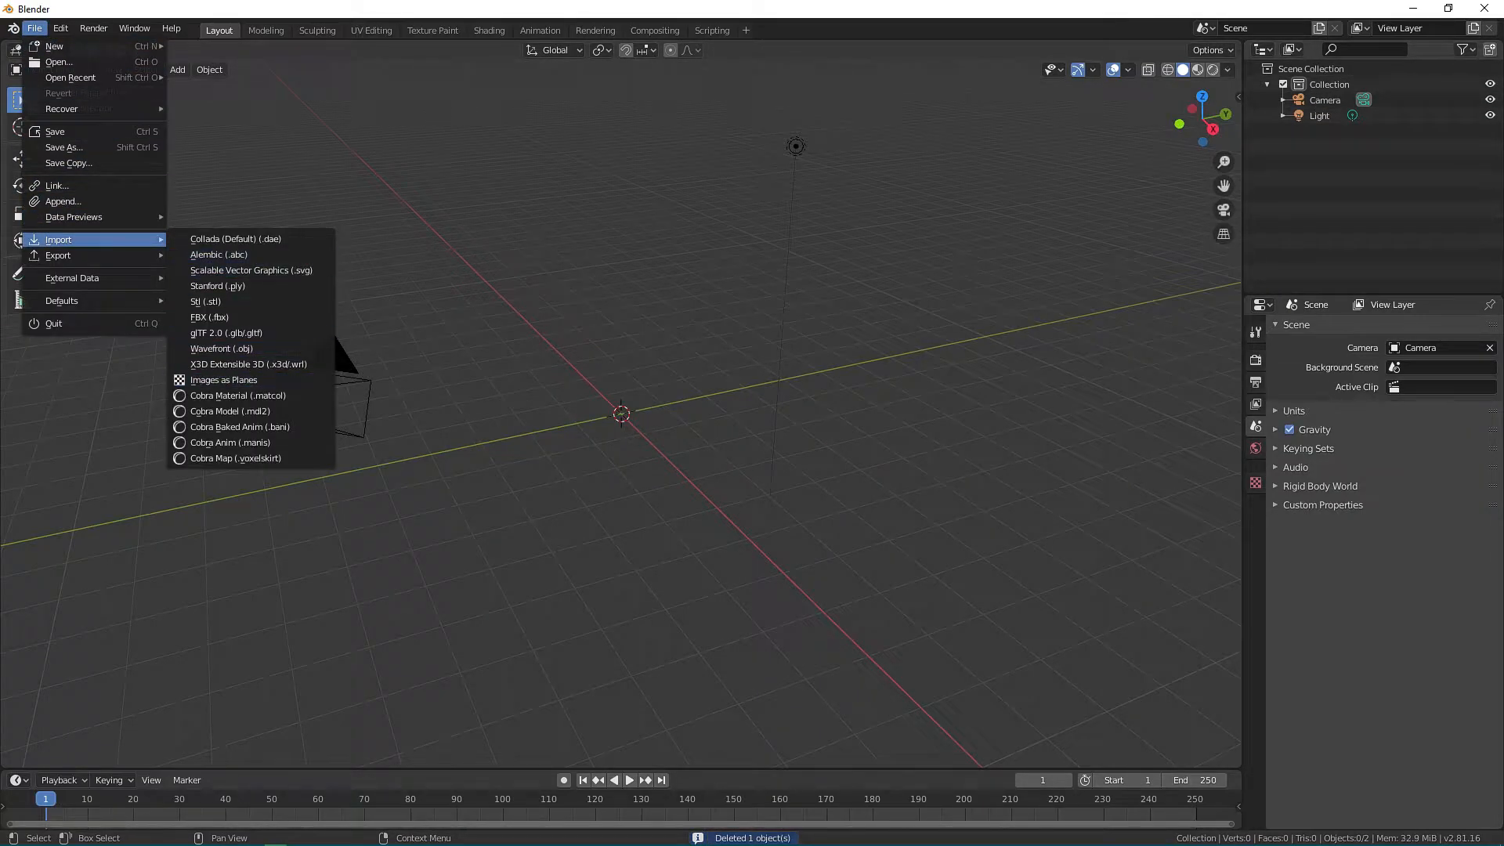
click(230, 411)
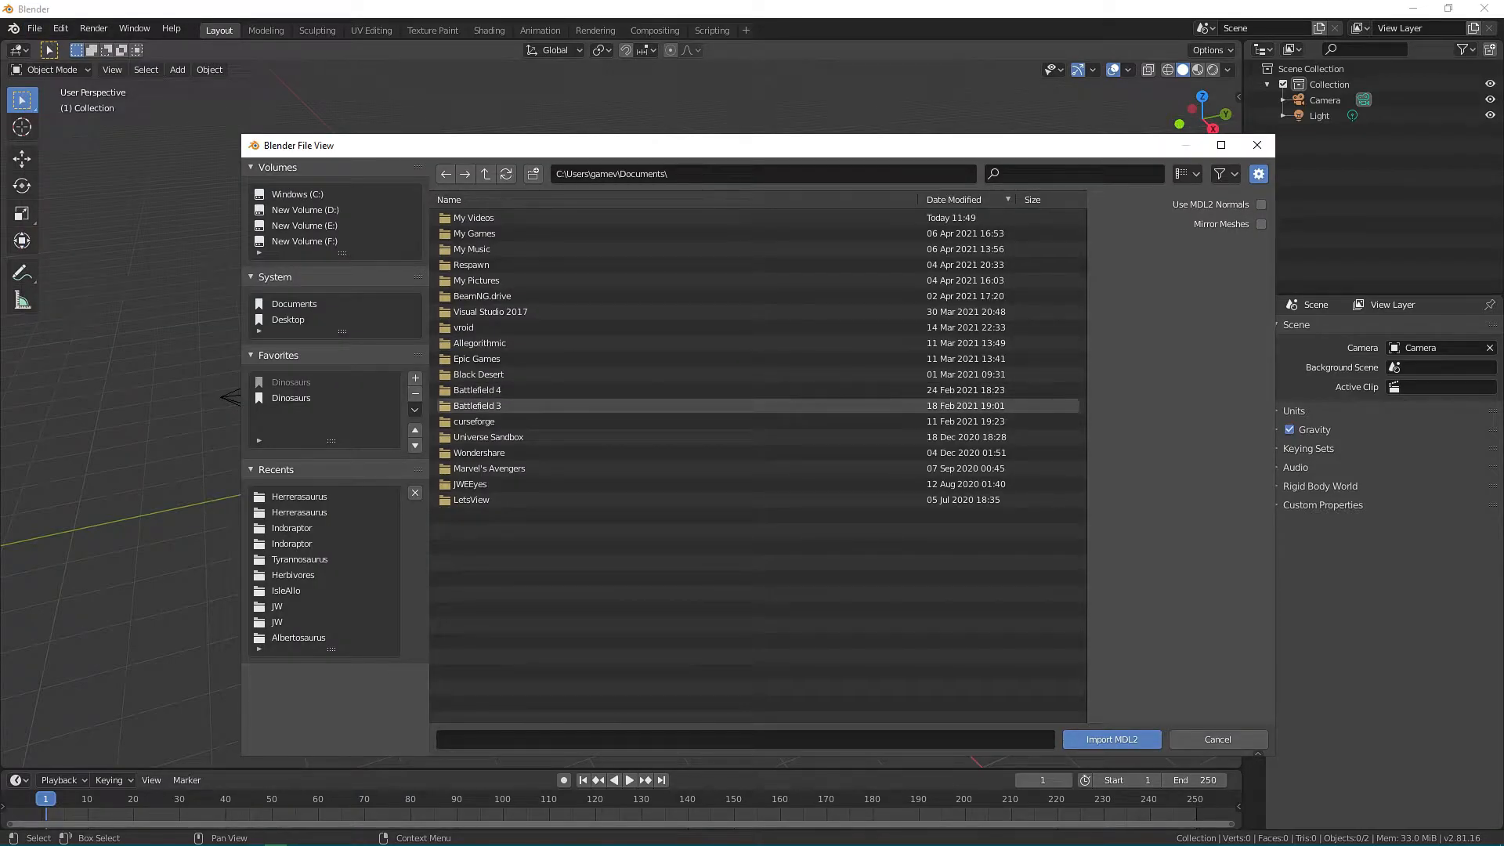
click(291, 398)
double_click(476, 249)
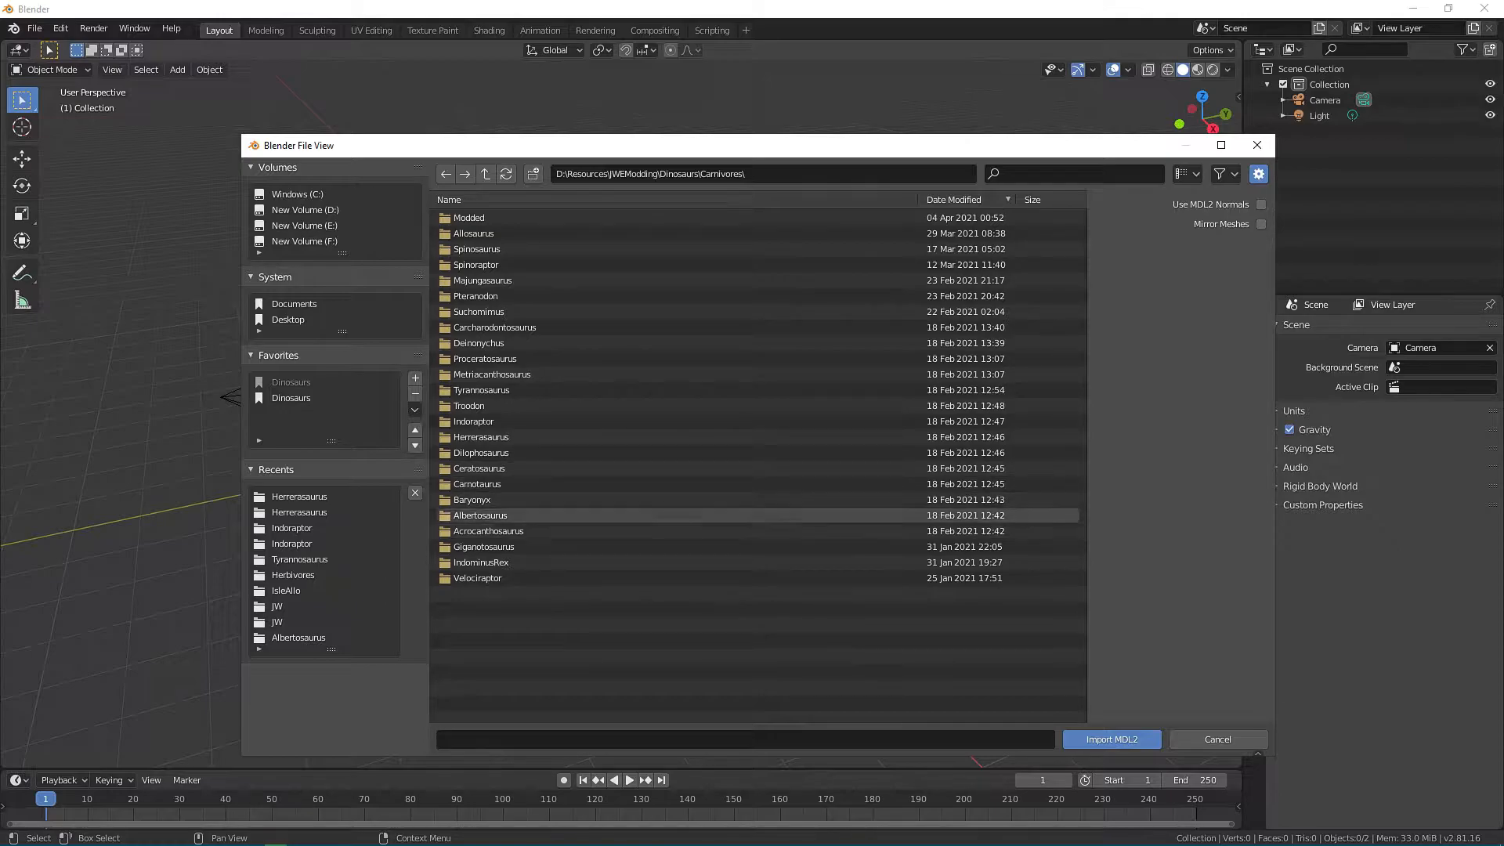
double_click(481, 562)
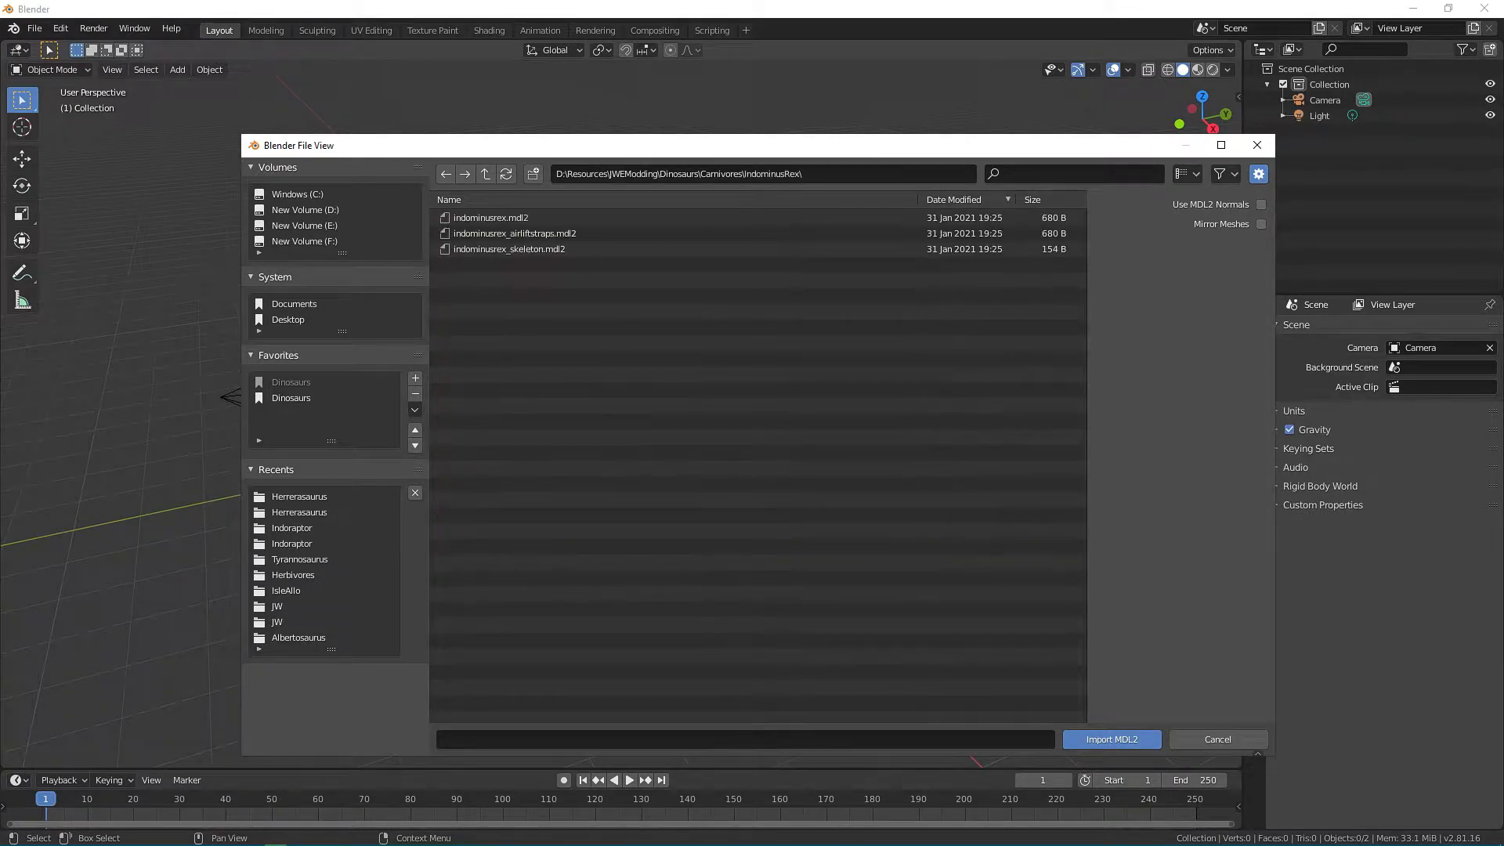
click(490, 218)
click(1112, 739)
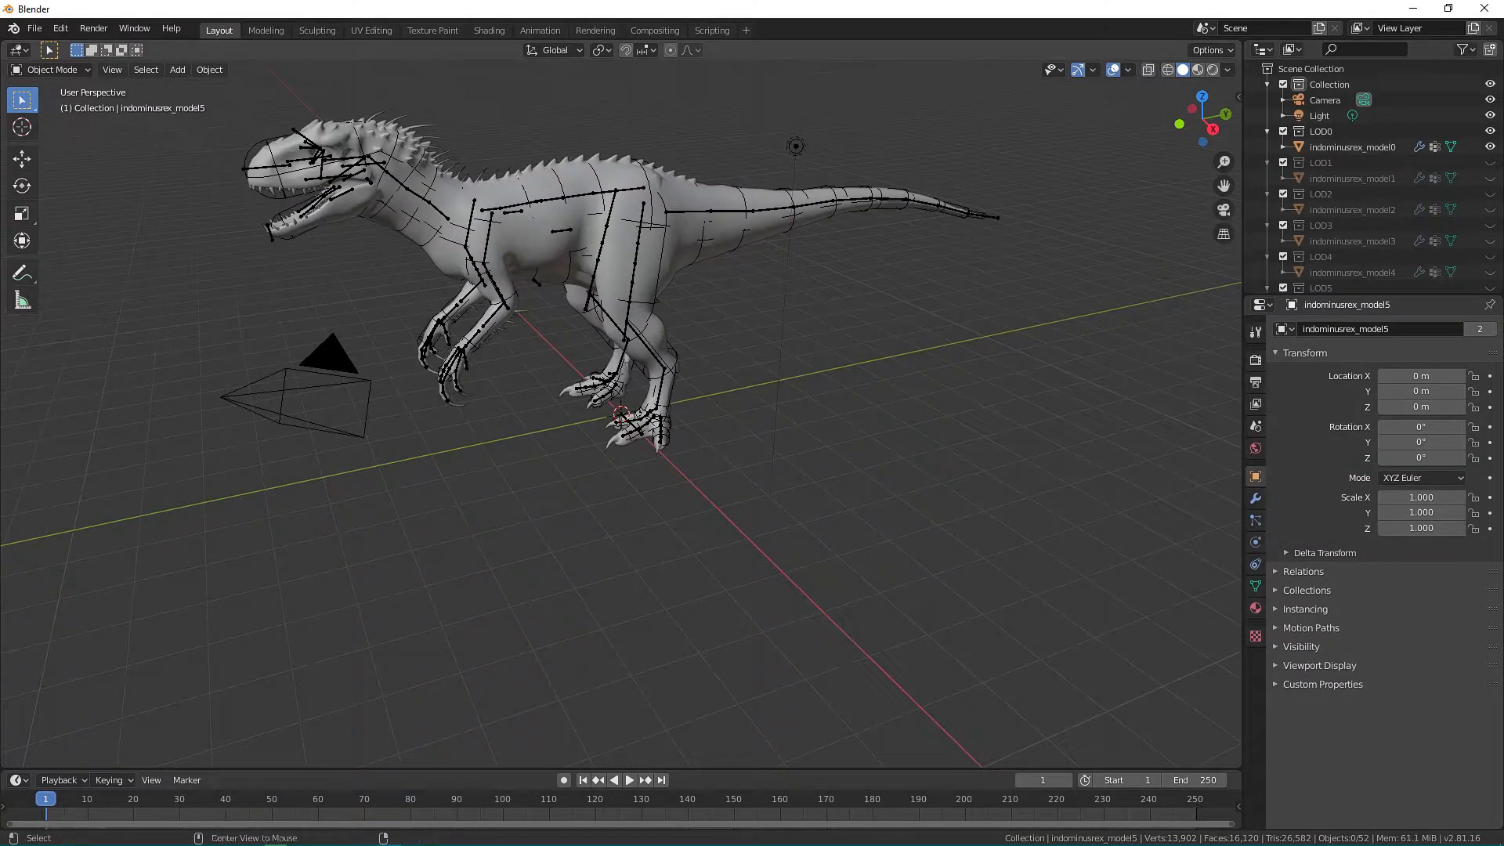
View the dinosaur from the right side in orthographic projection and hide the srb armature.
middle_drag(705, 439, 747, 646)
scroll(621, 413, up, 2)
scroll(702, 630, up, 2)
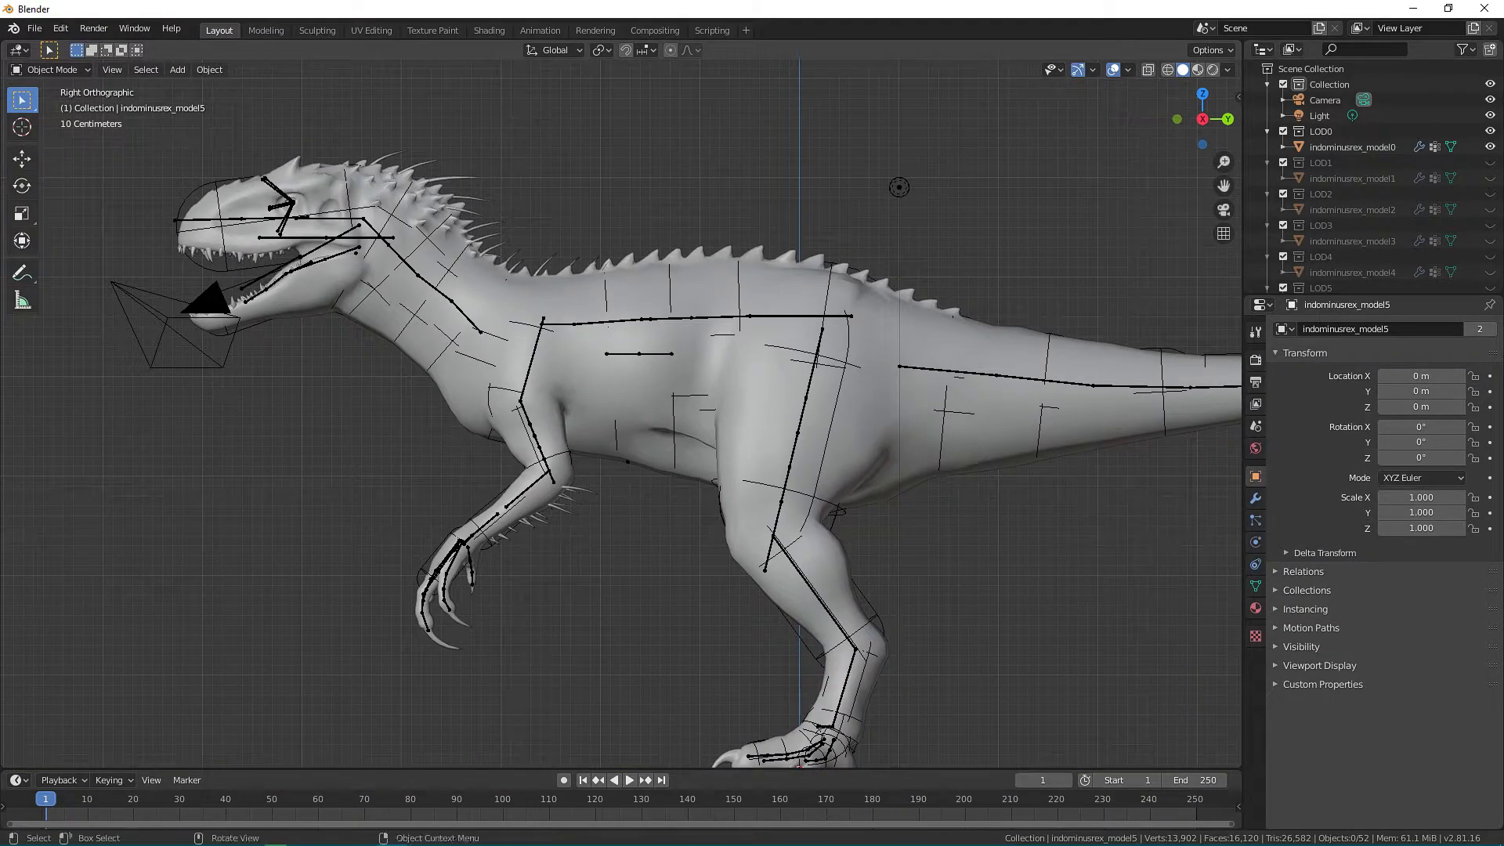
scroll(1371, 176, down, 2)
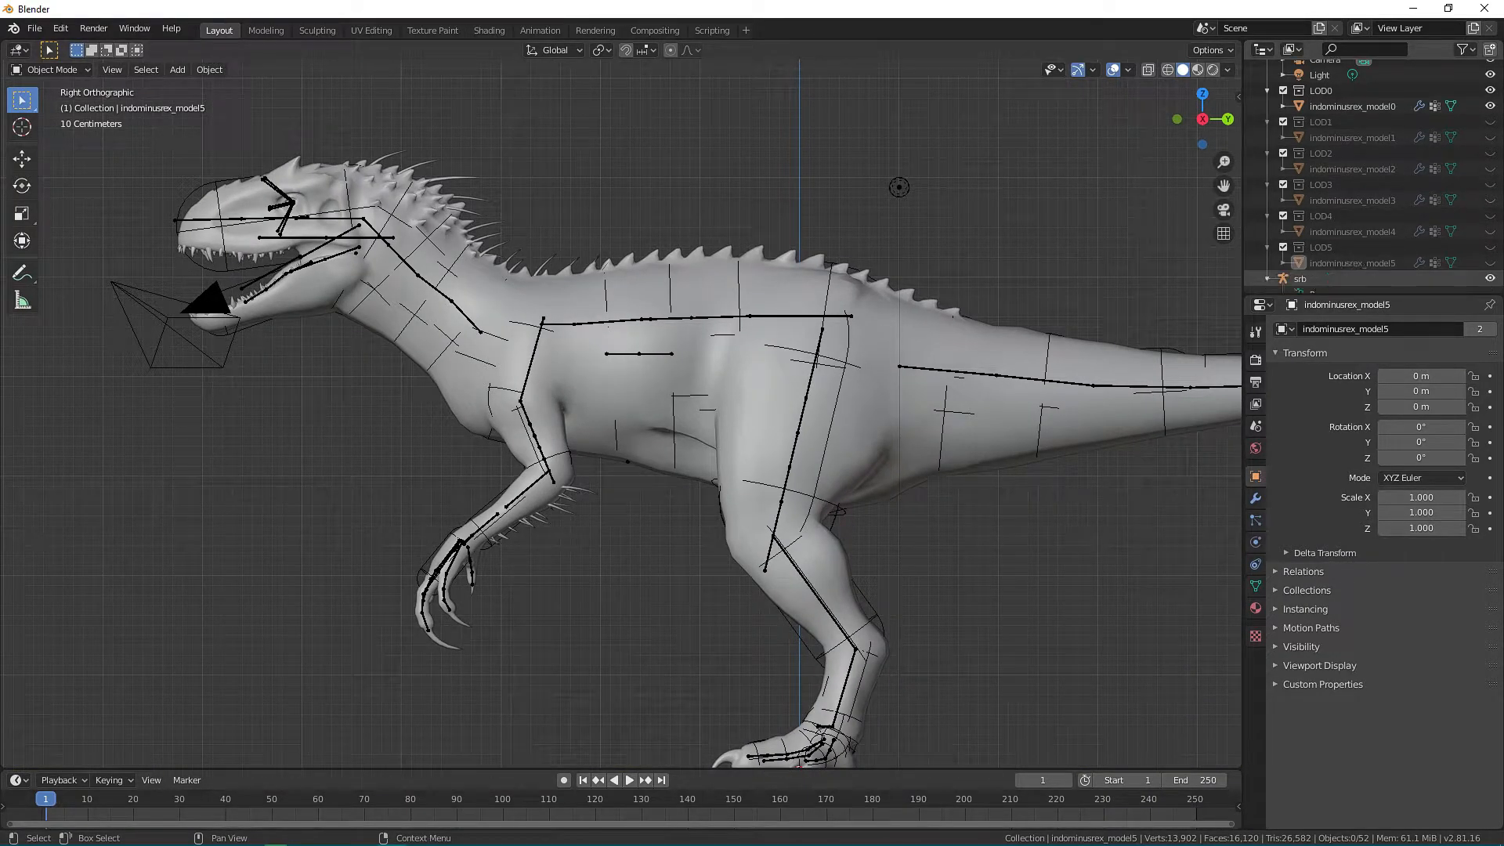
scroll(1370, 180, down, 5)
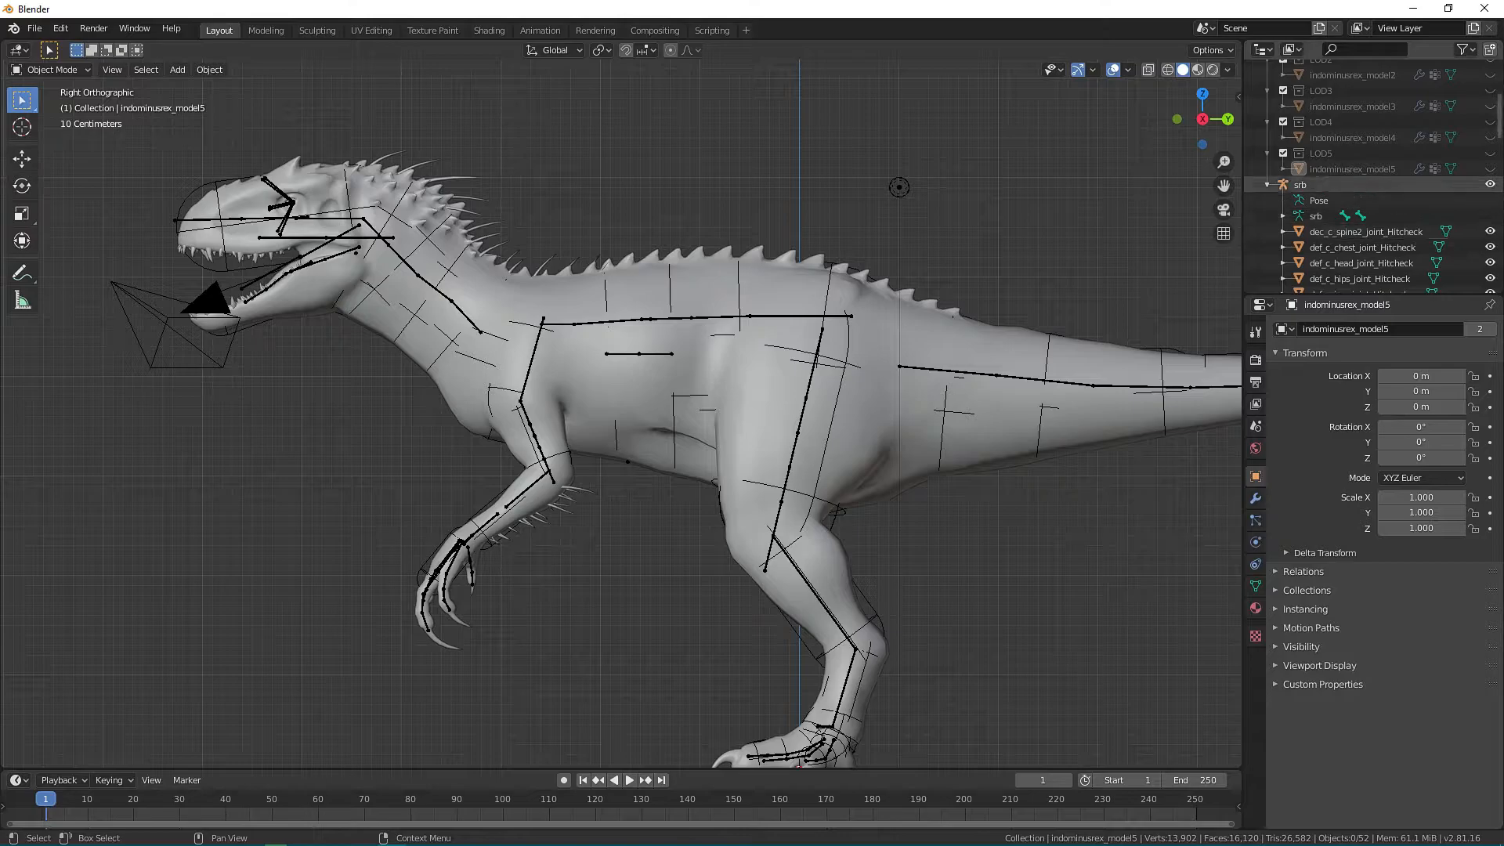
click(1490, 184)
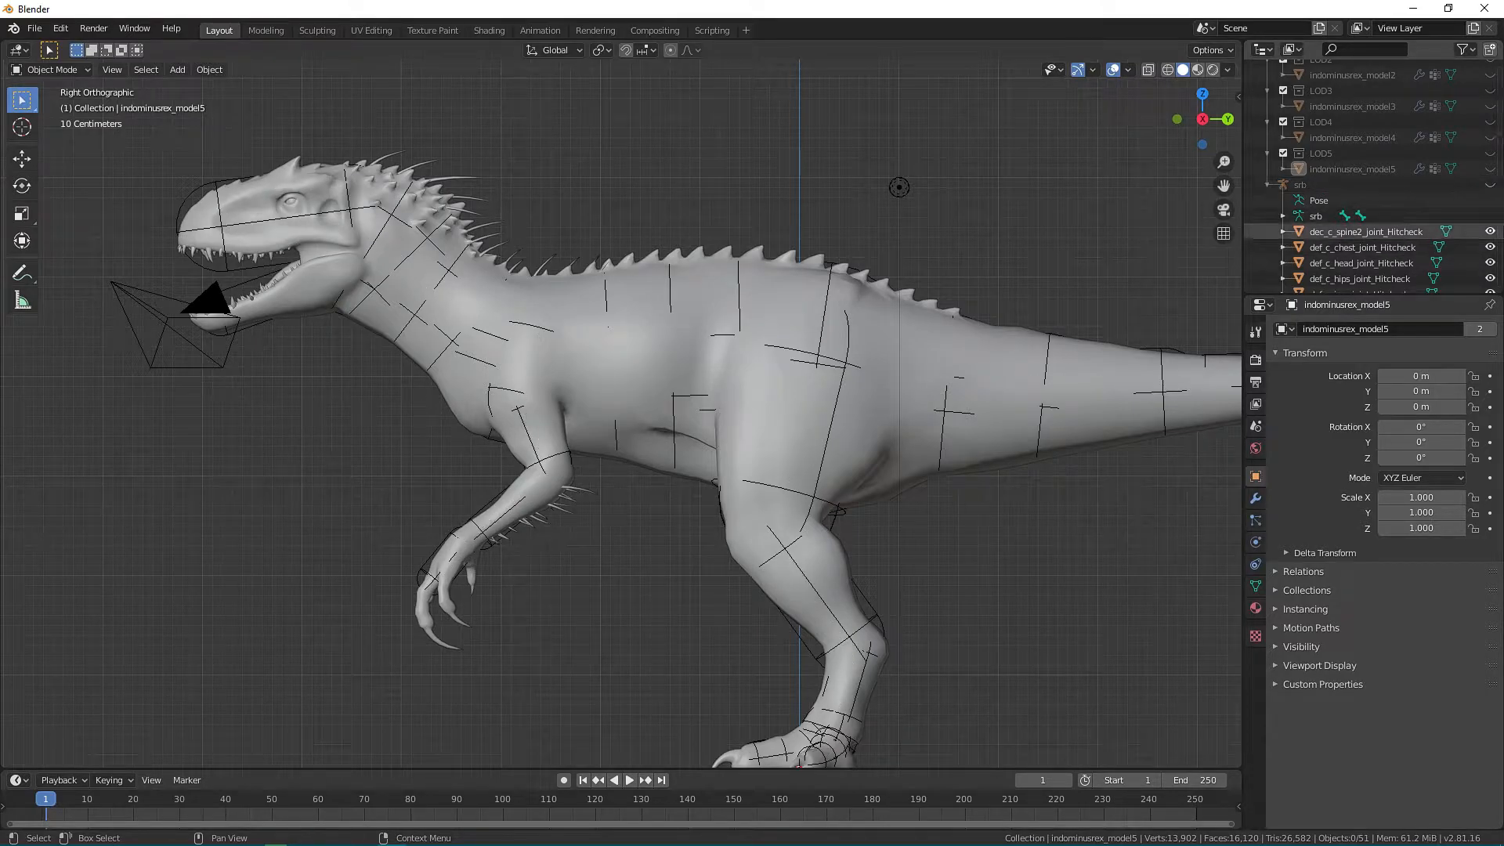
Delete all Hitcheck meshes and the lower-detail models indominusrex_model1 to indominusrex_model5, leaving indominusrex_model0 out of the selection.
click(1367, 231)
scroll(1370, 215, down, 10)
scroll(1371, 216, down, 10)
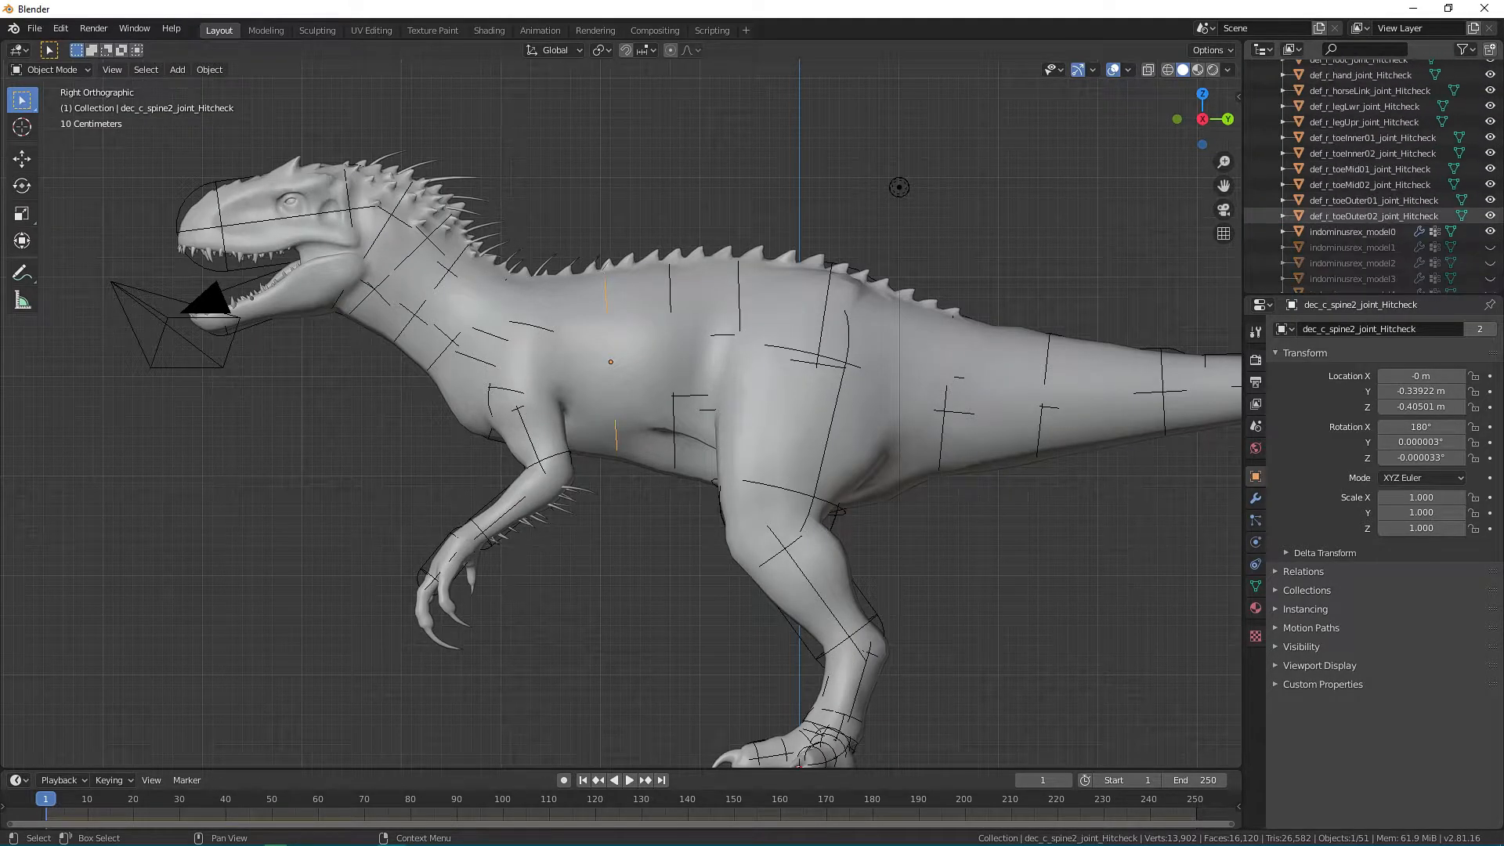
shift+click(1363, 279)
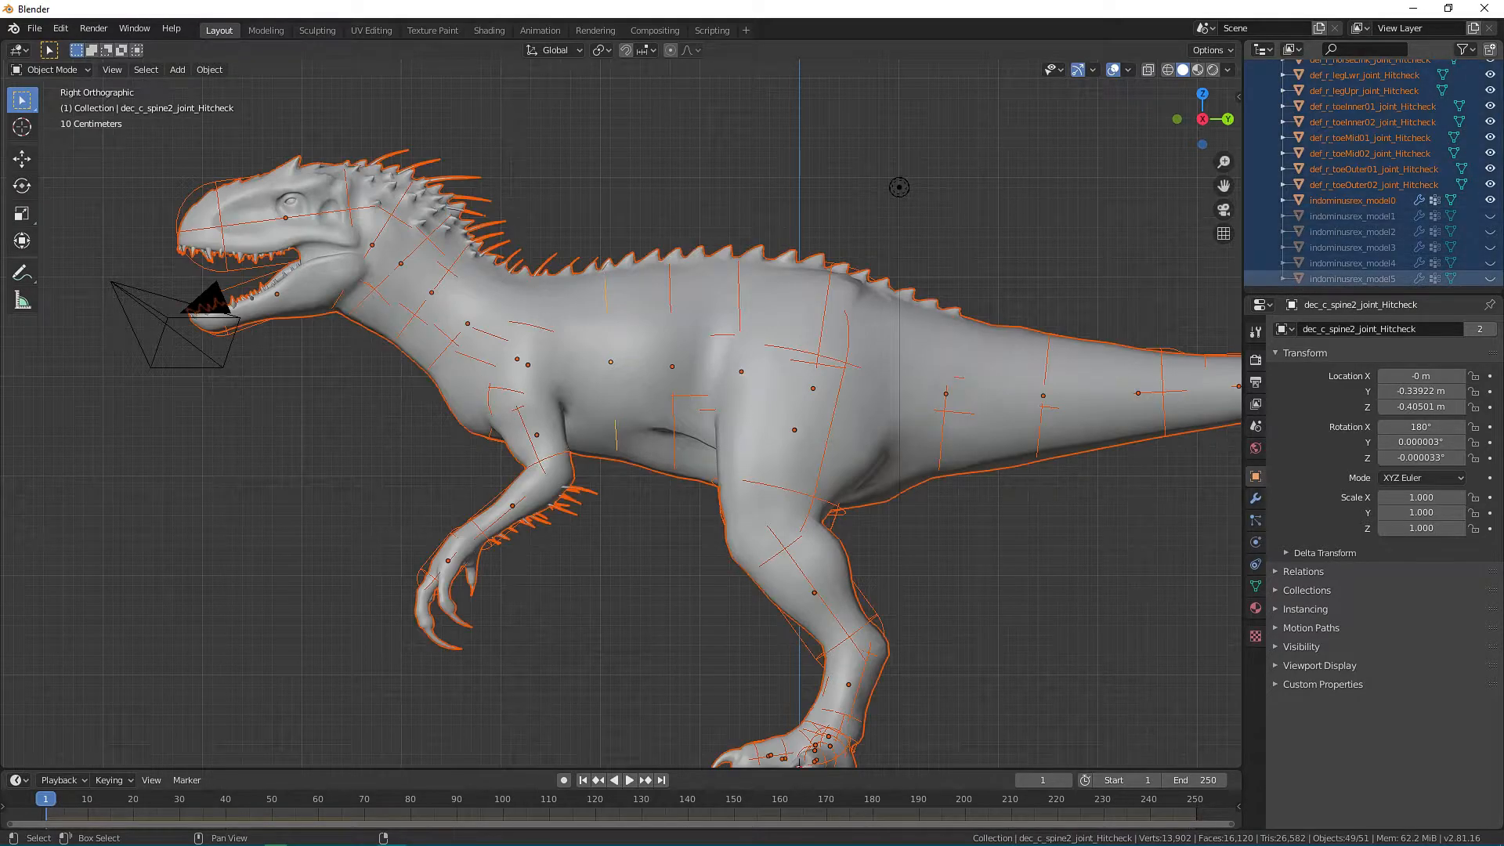
ctrl+click(1363, 201)
ctrl+click(1363, 201)
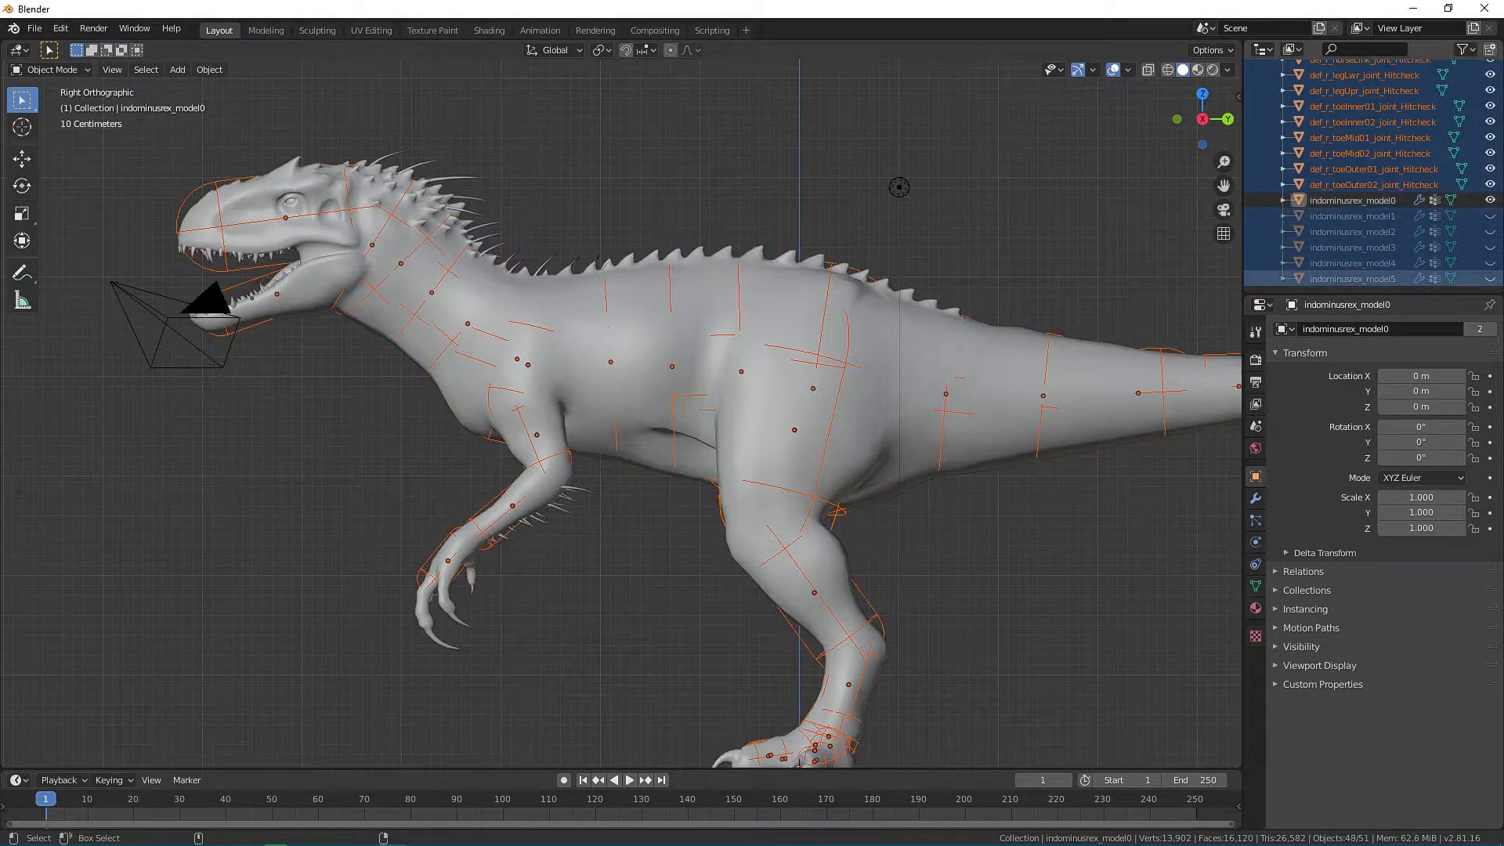
scroll(1371, 168, up, 5)
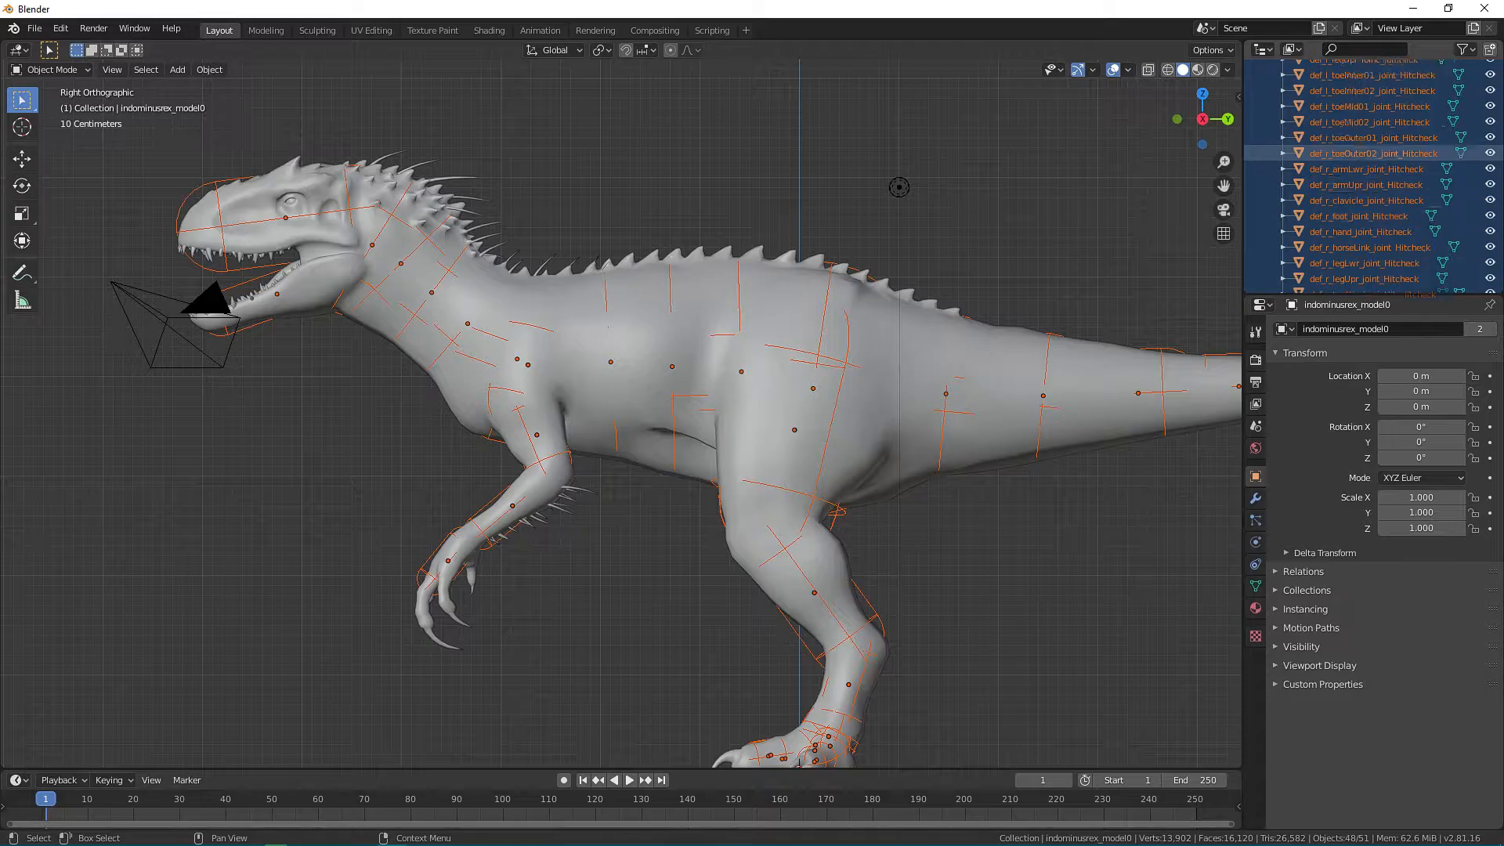
scroll(1371, 169, down, 5)
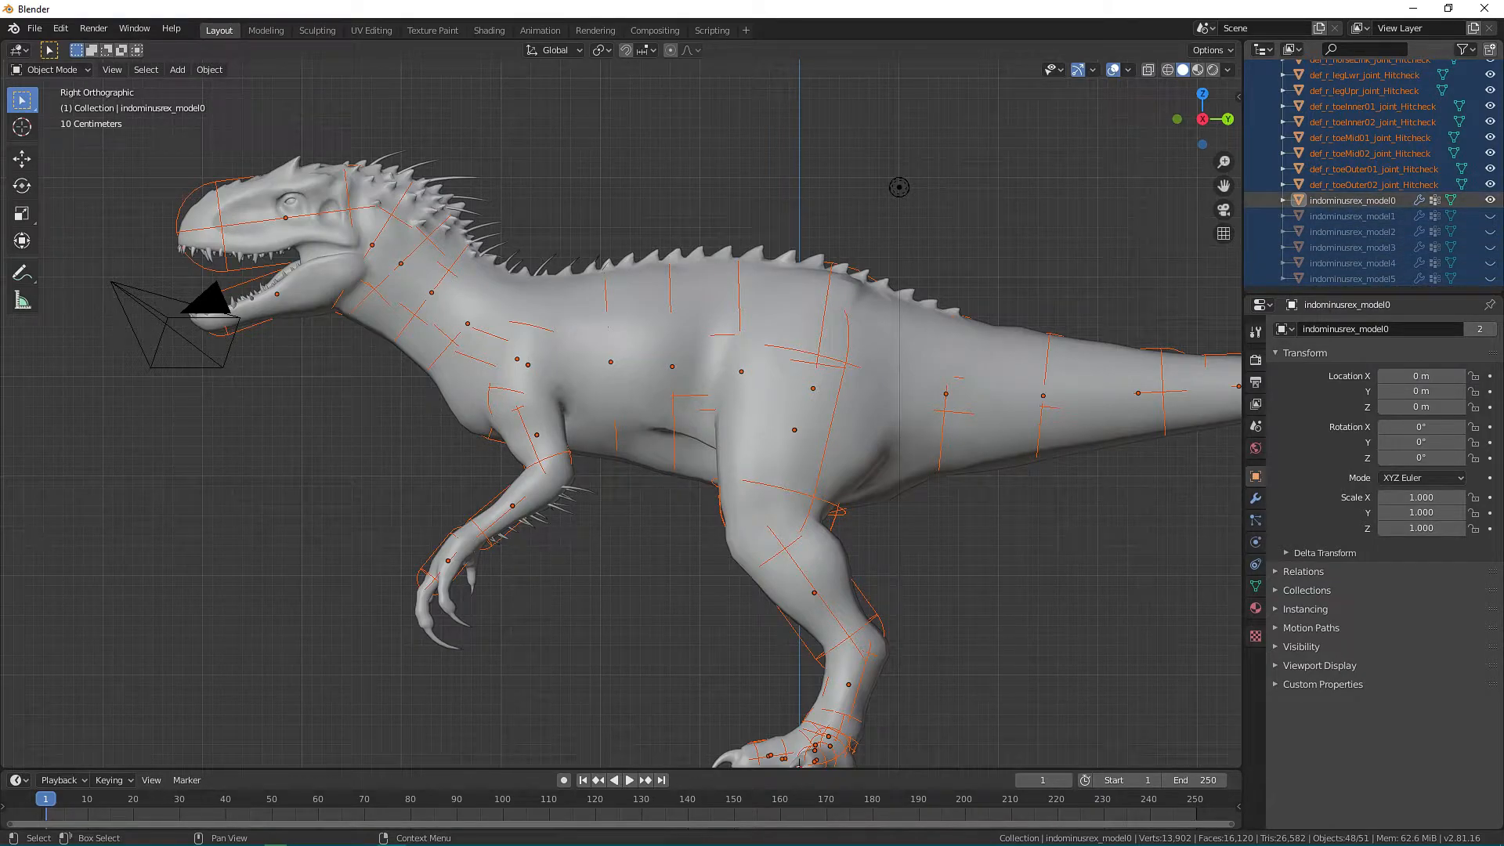
right_click(1331, 262)
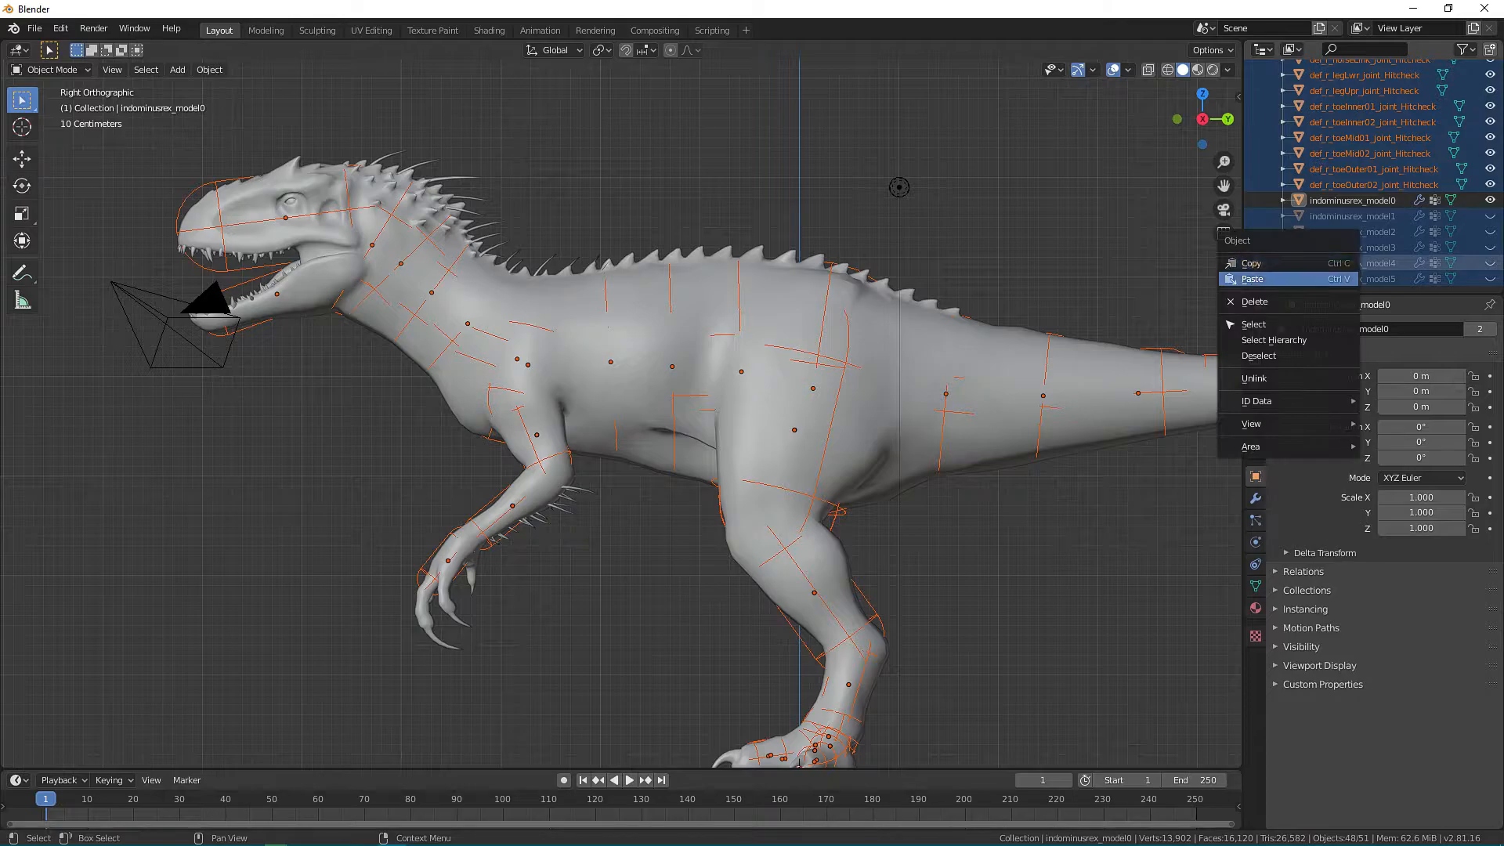
click(1329, 303)
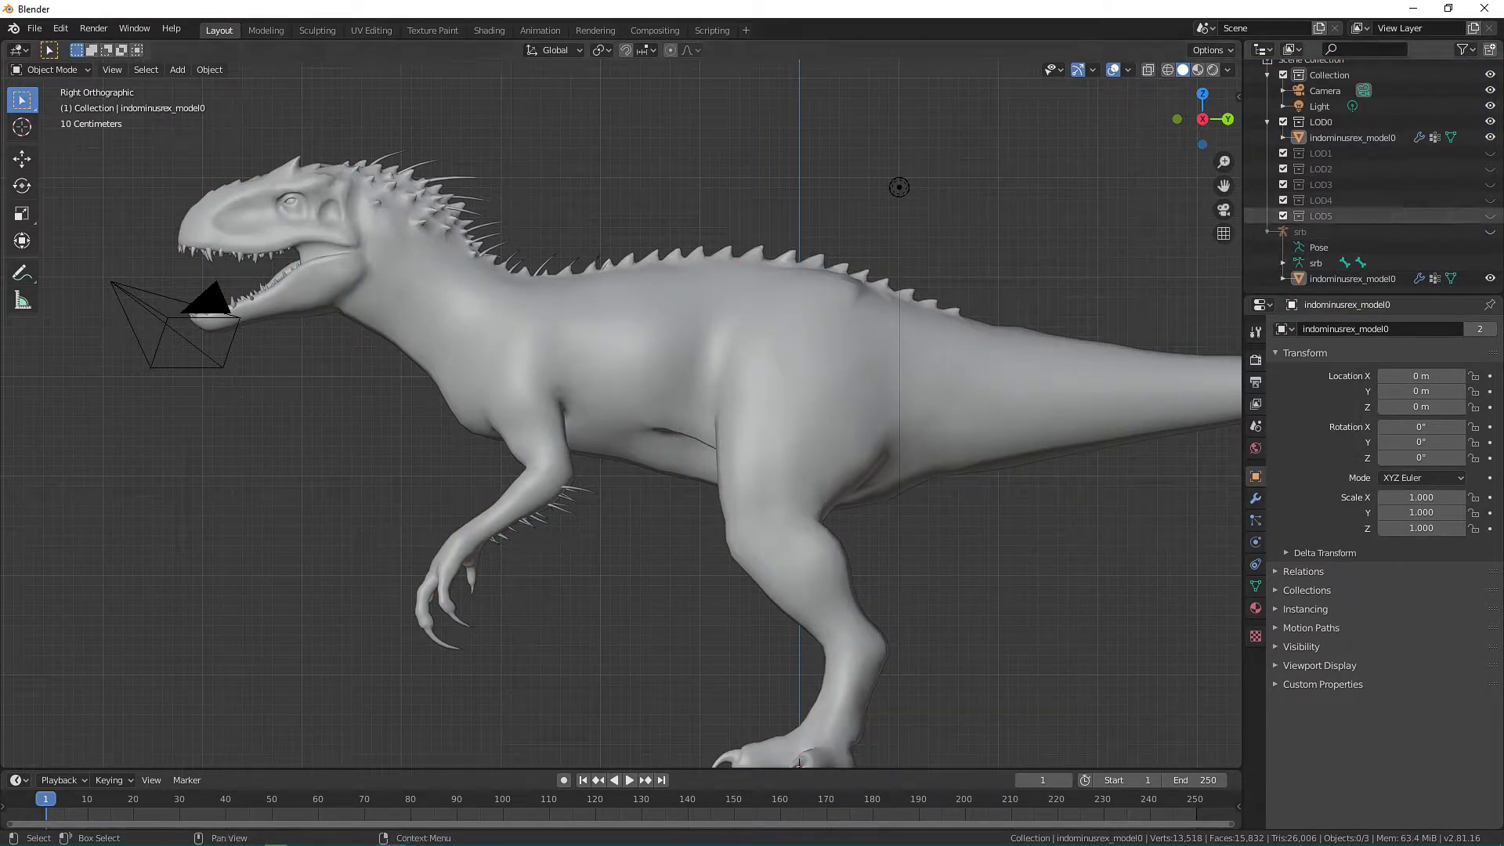
Duplicate indominusrex_model0 in place and rename the copy as Bake.
click(1351, 137)
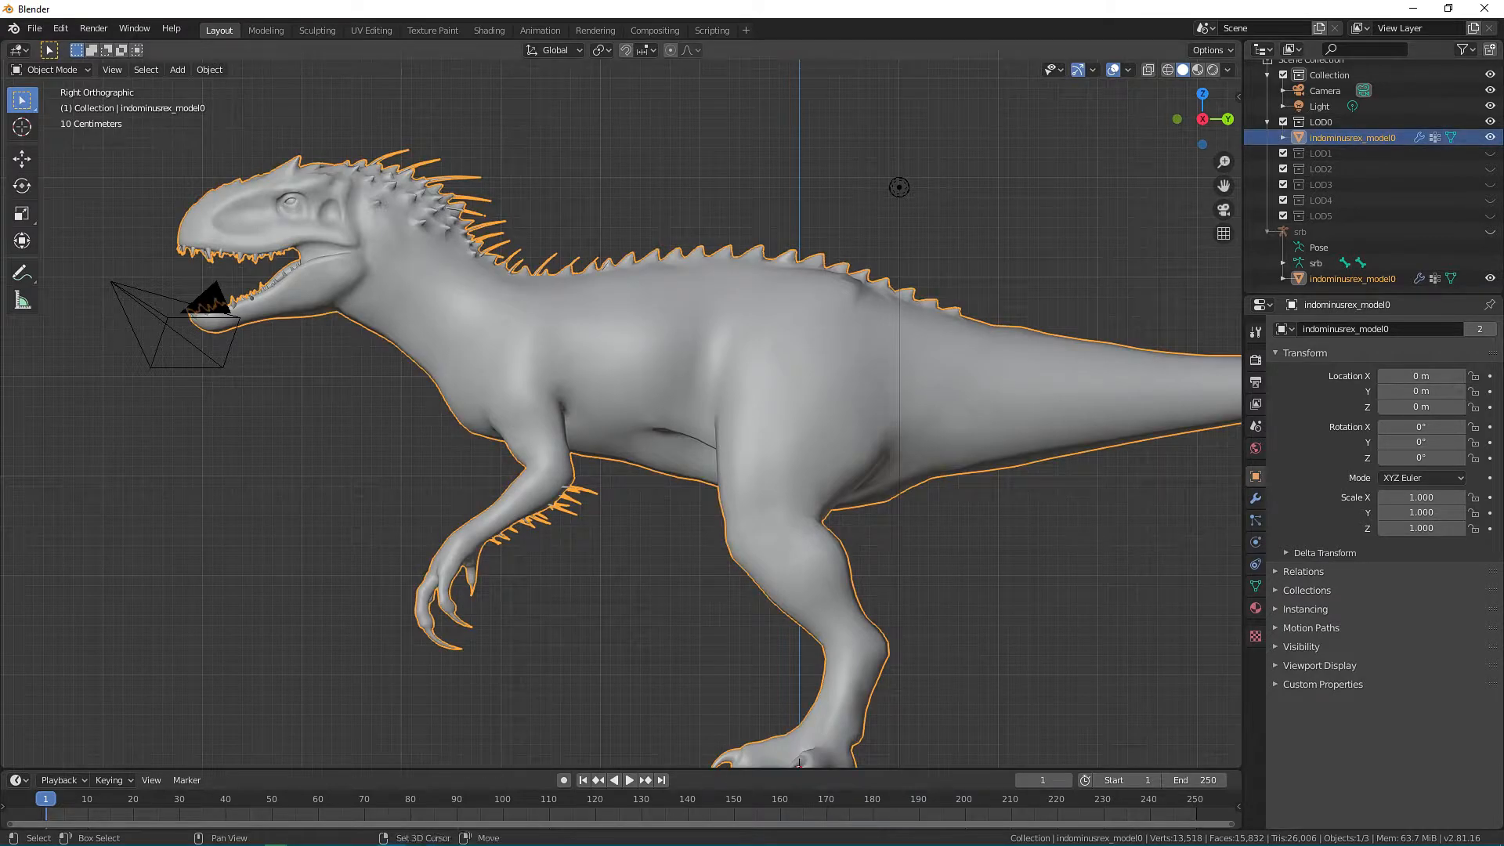
key(shift+d)
key(Escape)
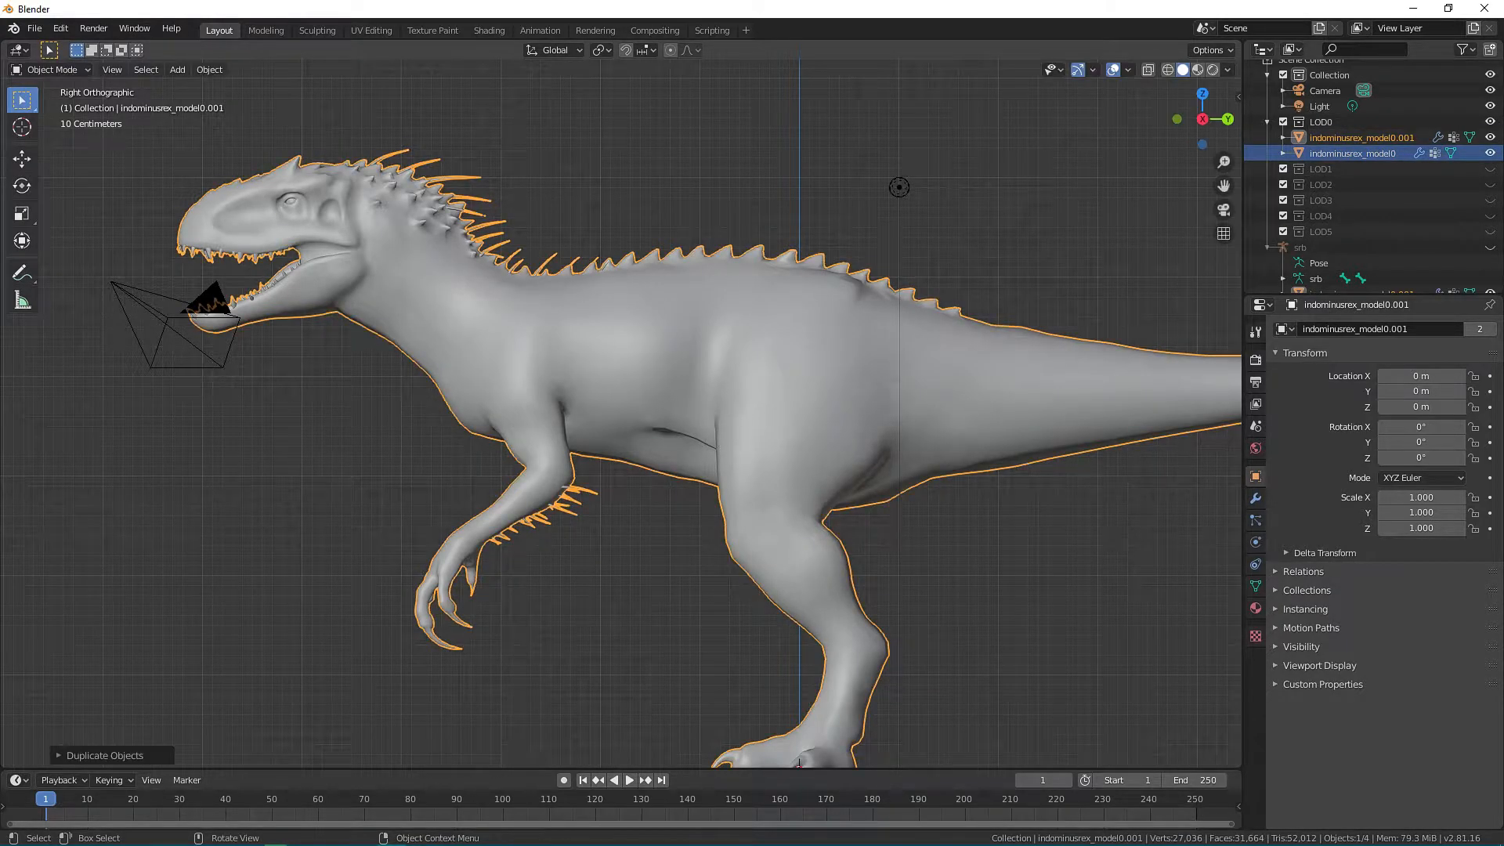
double_click(1359, 138)
text(Ba)
key(Return)
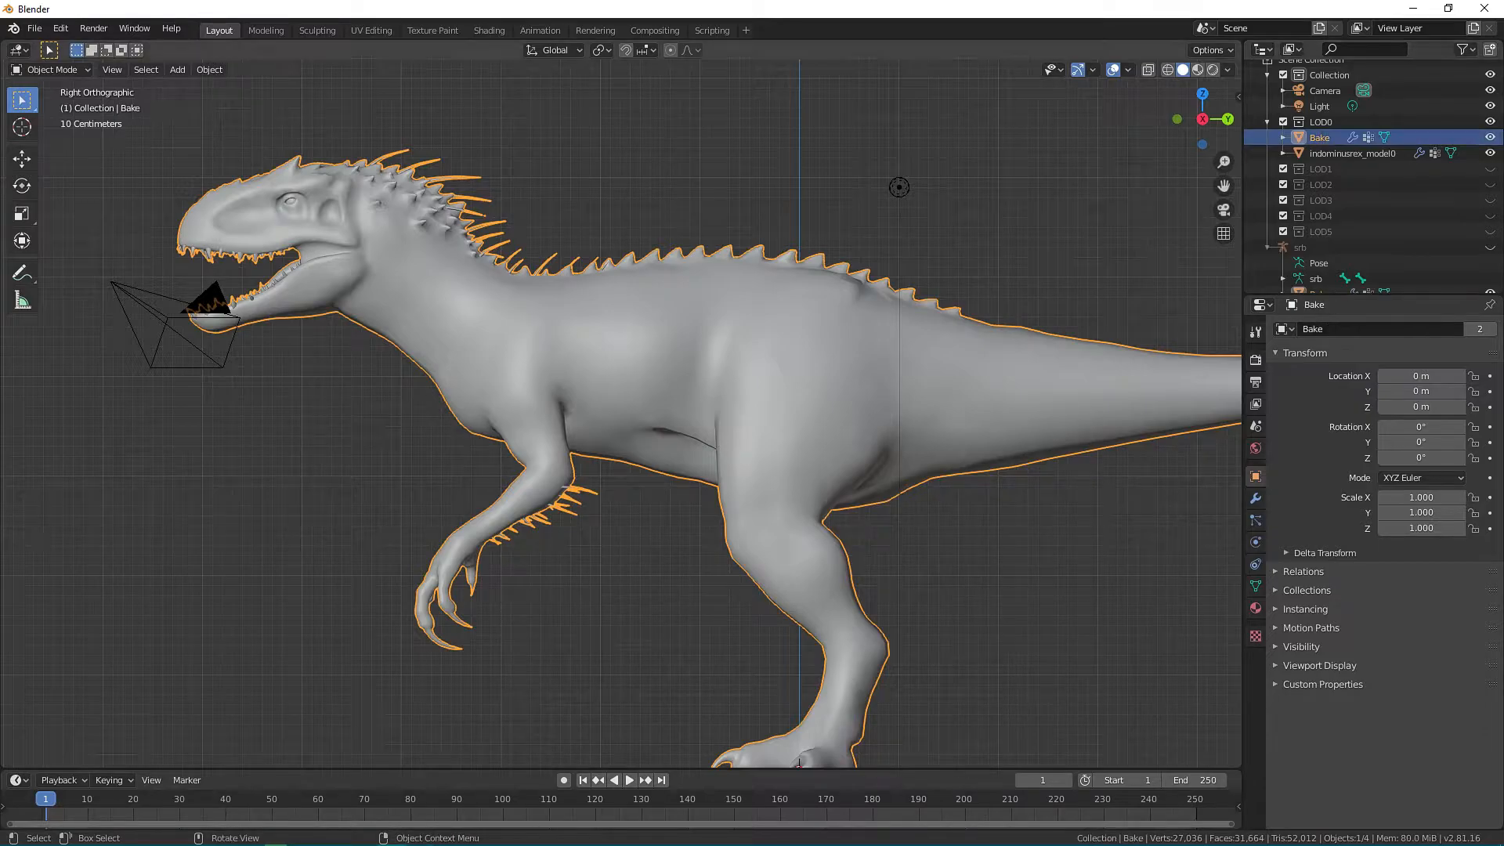
Rename the original indominusrex_model0 object as Low.
click(1352, 153)
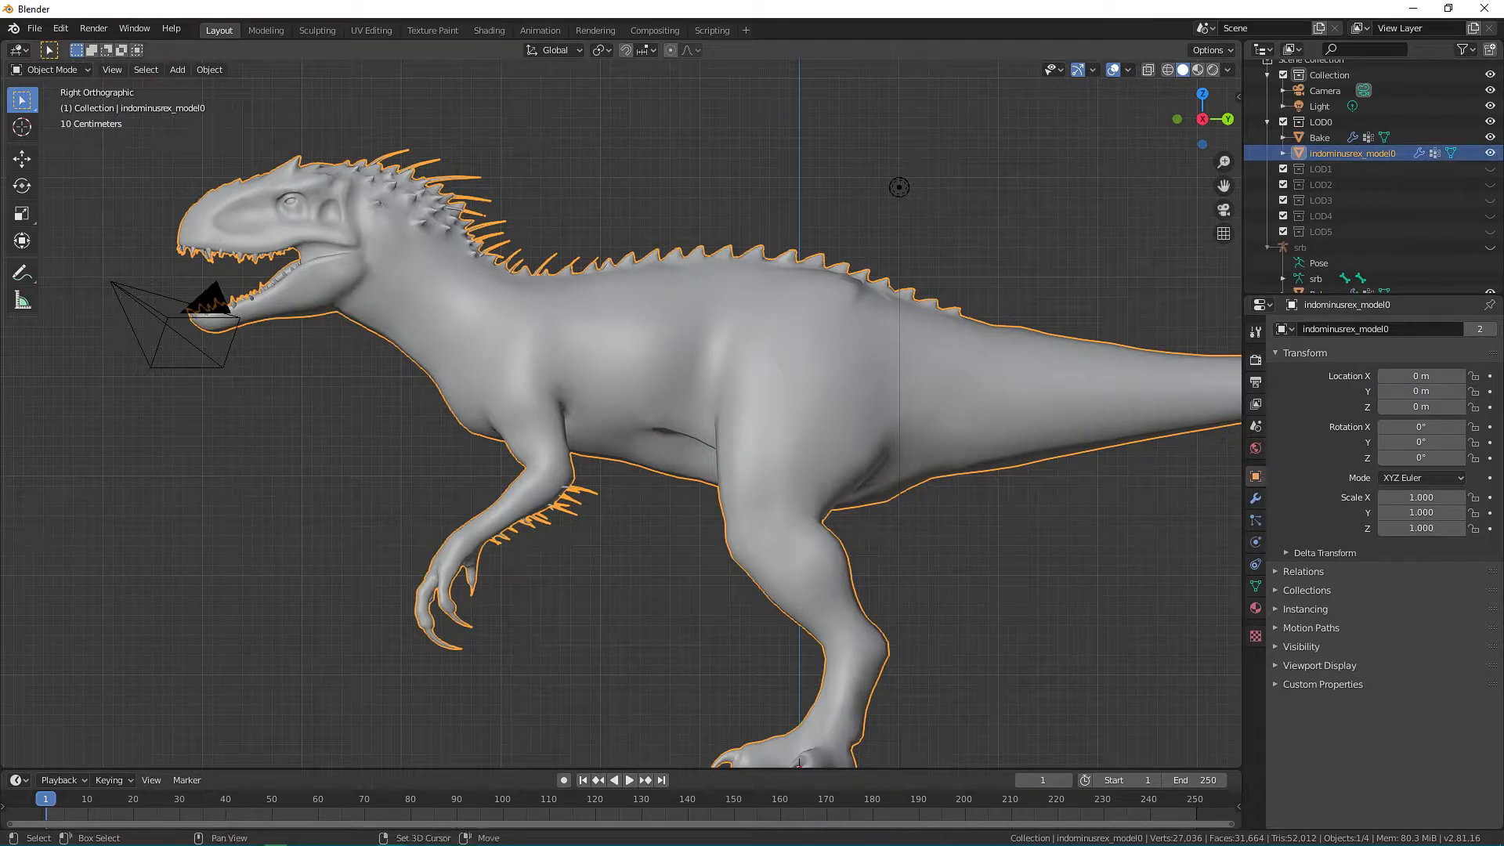
key(F2)
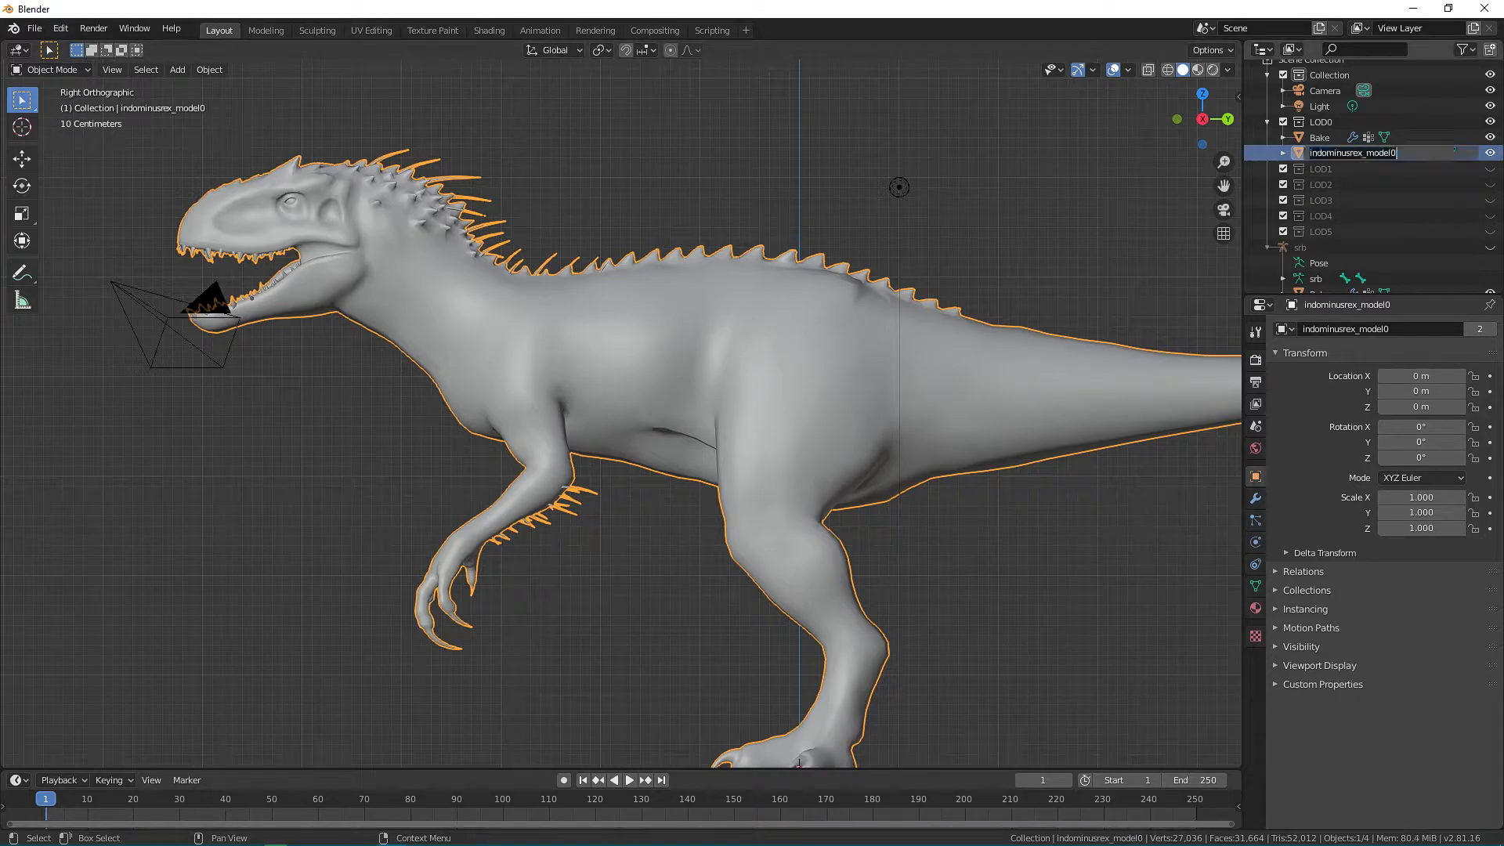
text(Low)
key(Return)
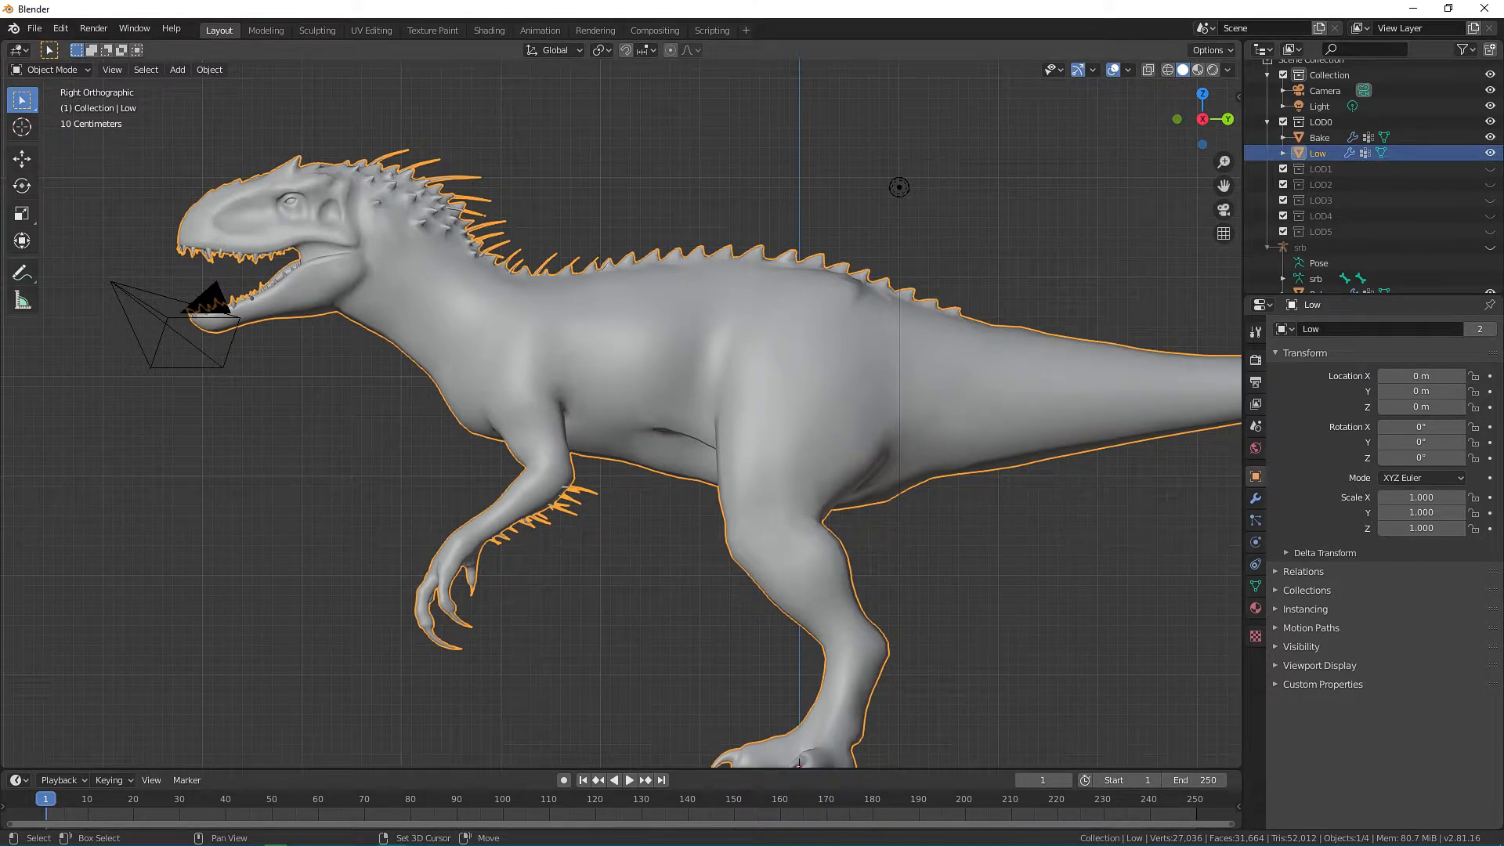
Duplicate Low in place and rename the copy as Cage.
key(shift+d)
key(Escape)
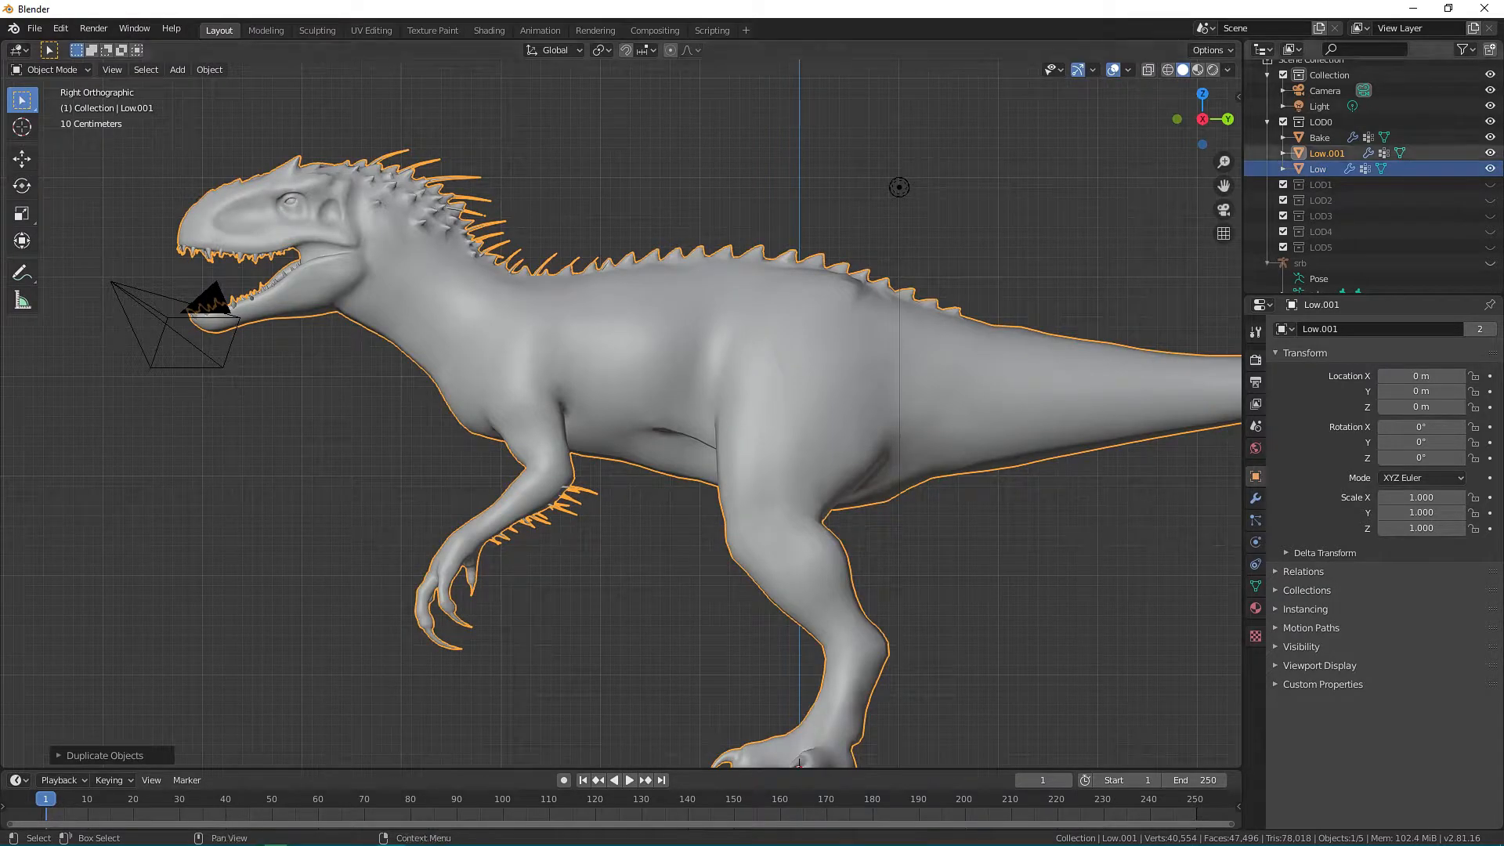
key(F2)
text(Cage)
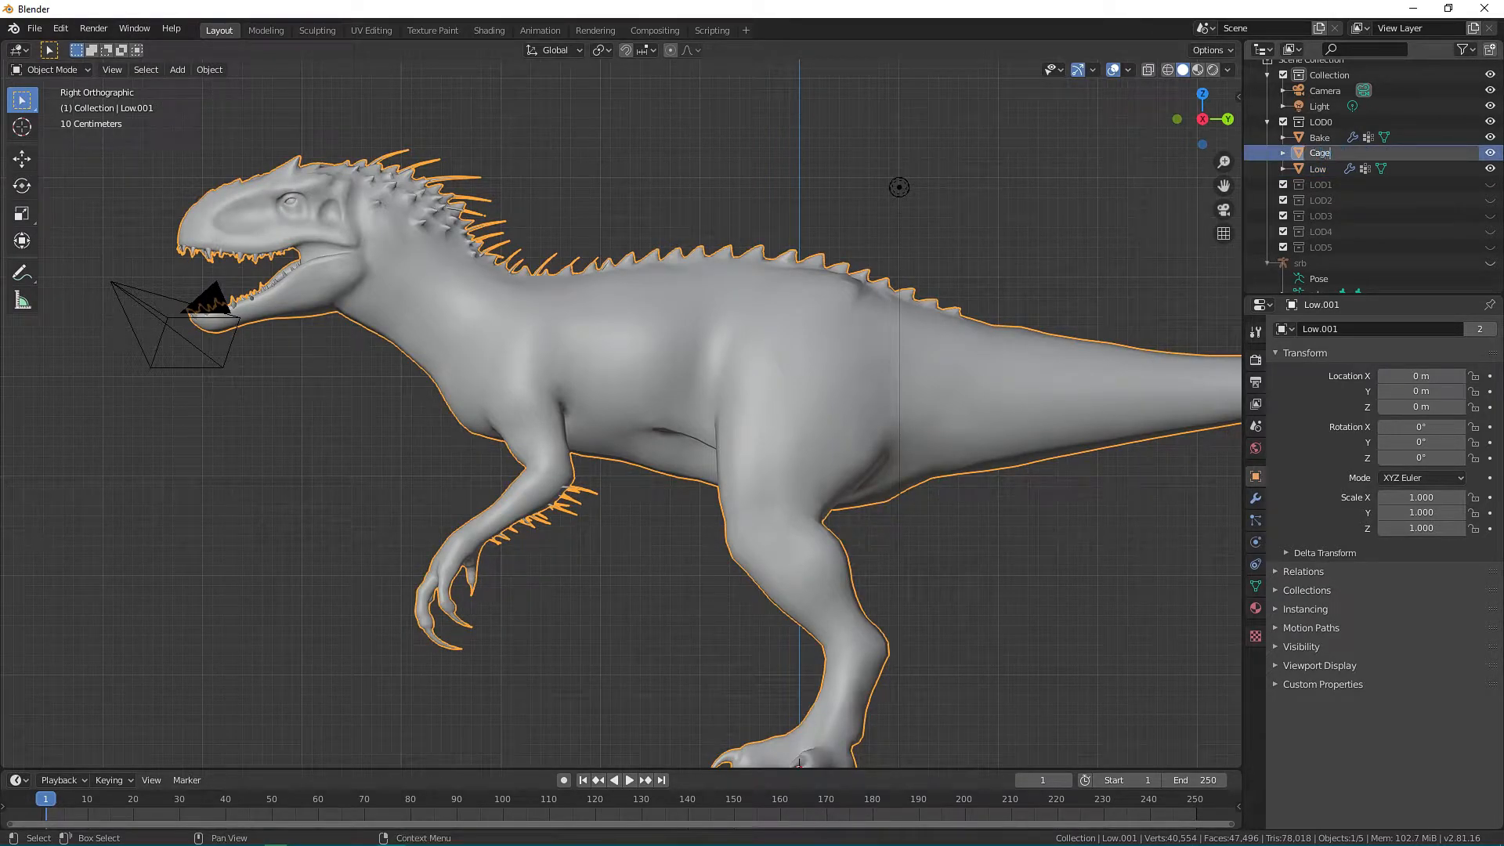
key(Return)
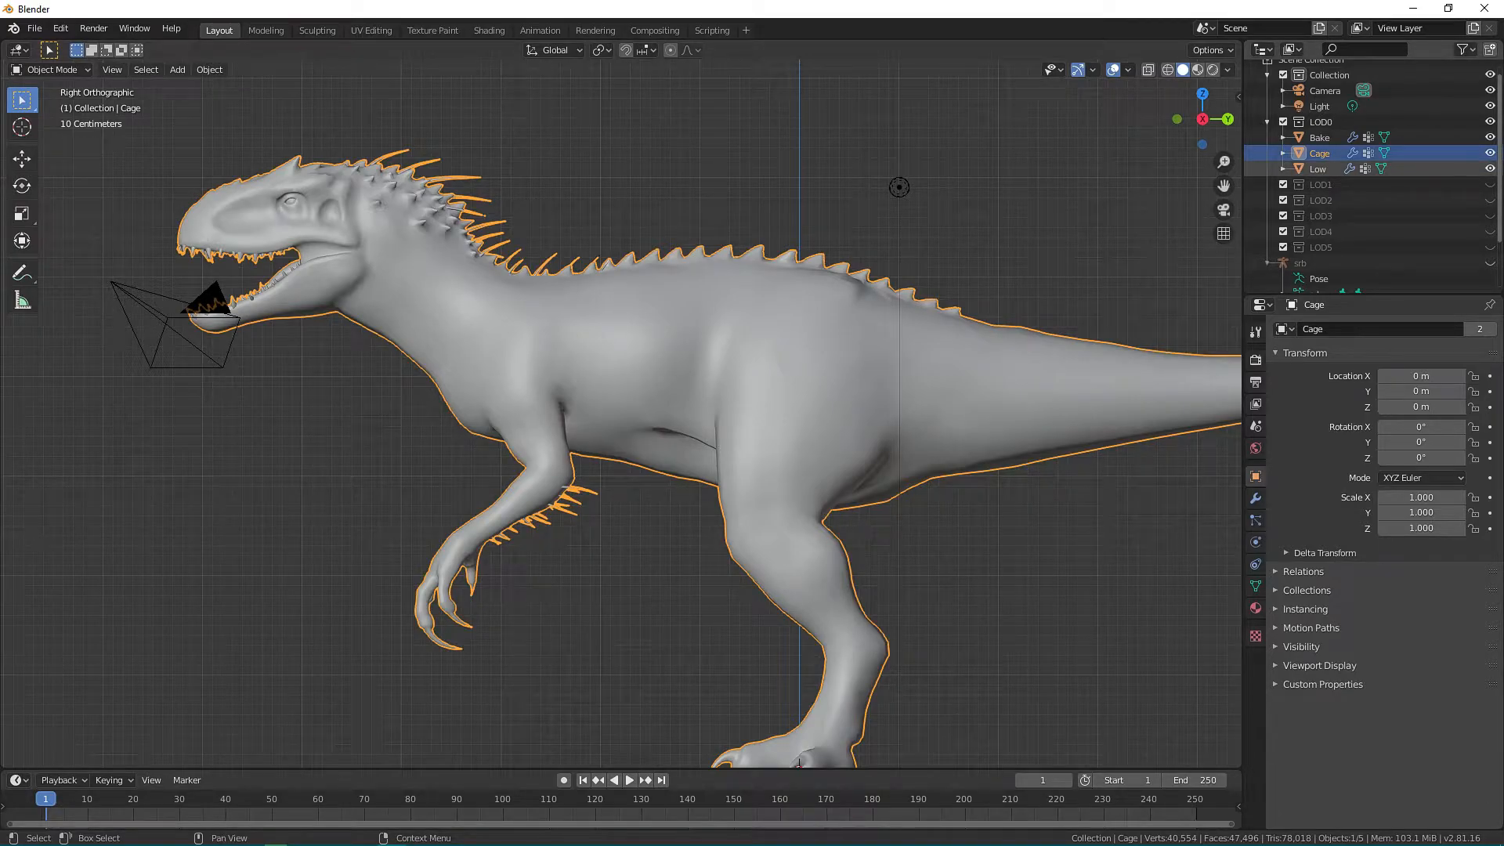
Hide Low and apply Shrink/Fatten of about -0.0016 to all vertices of Cage in Edit Mode.
click(1490, 169)
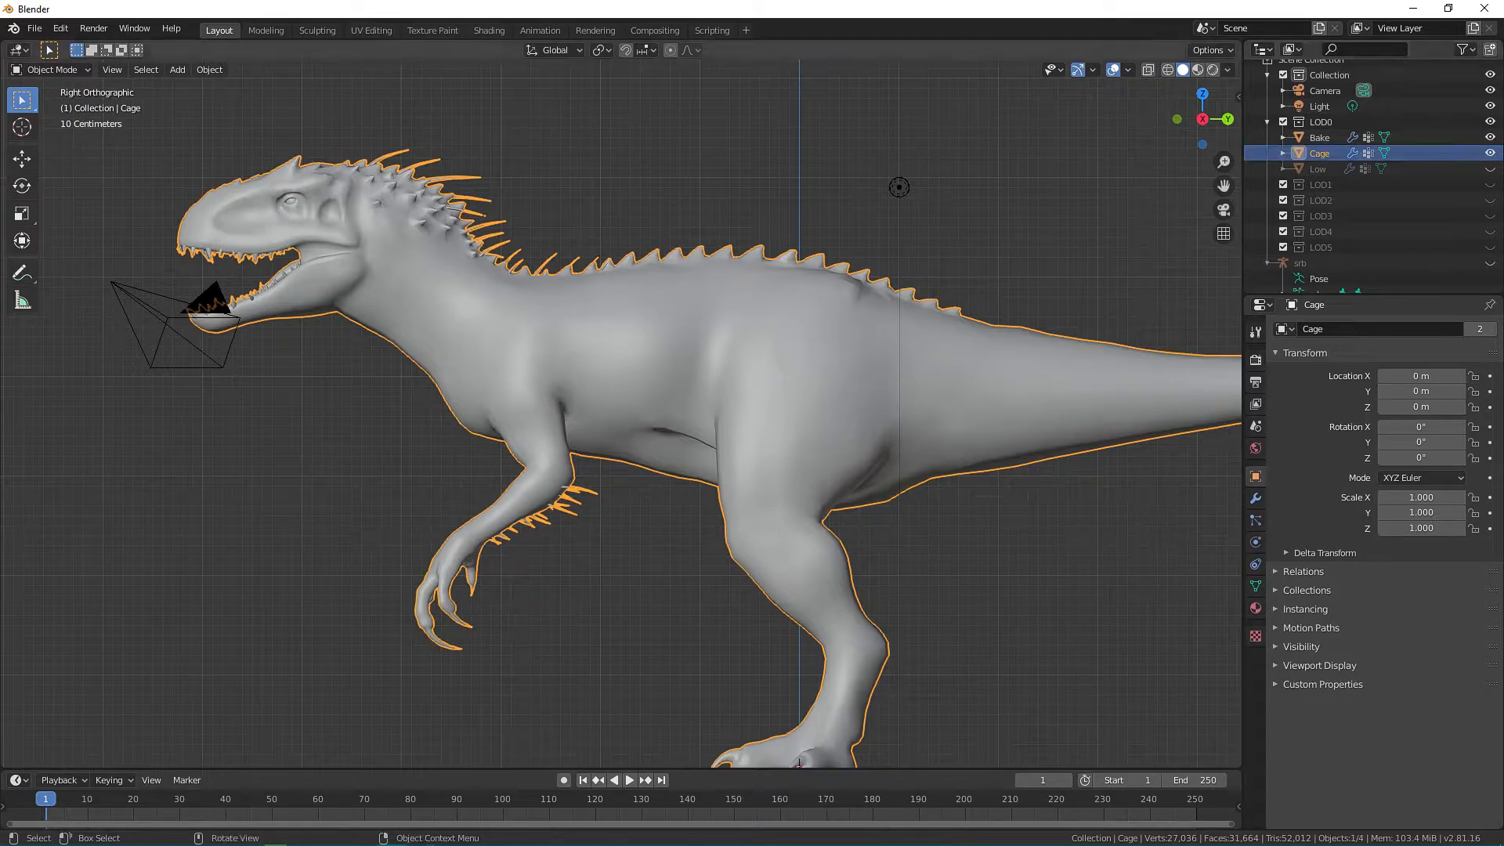
key(Tab)
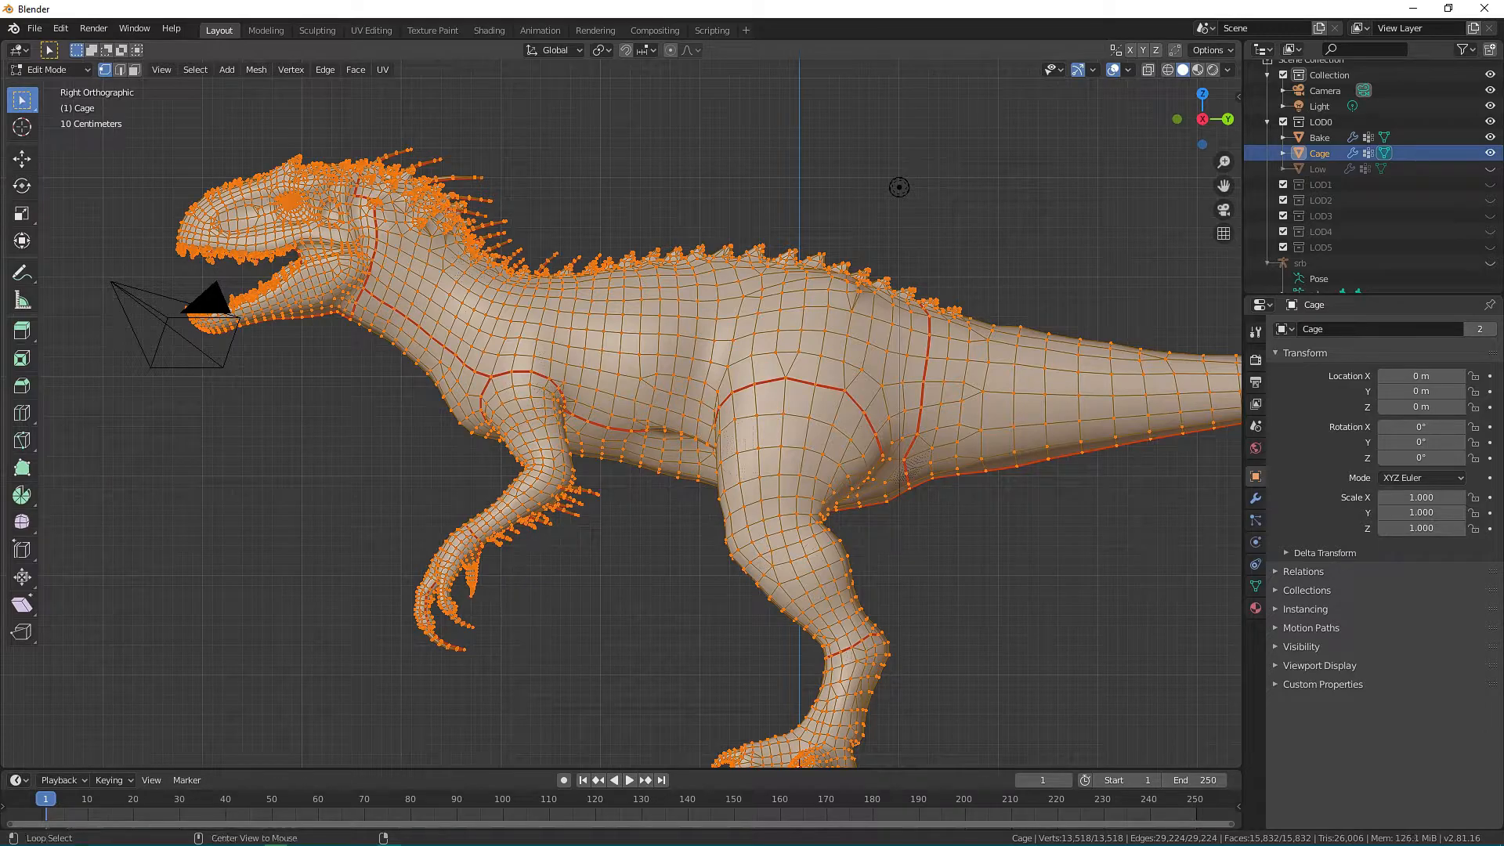
key(alt+s)
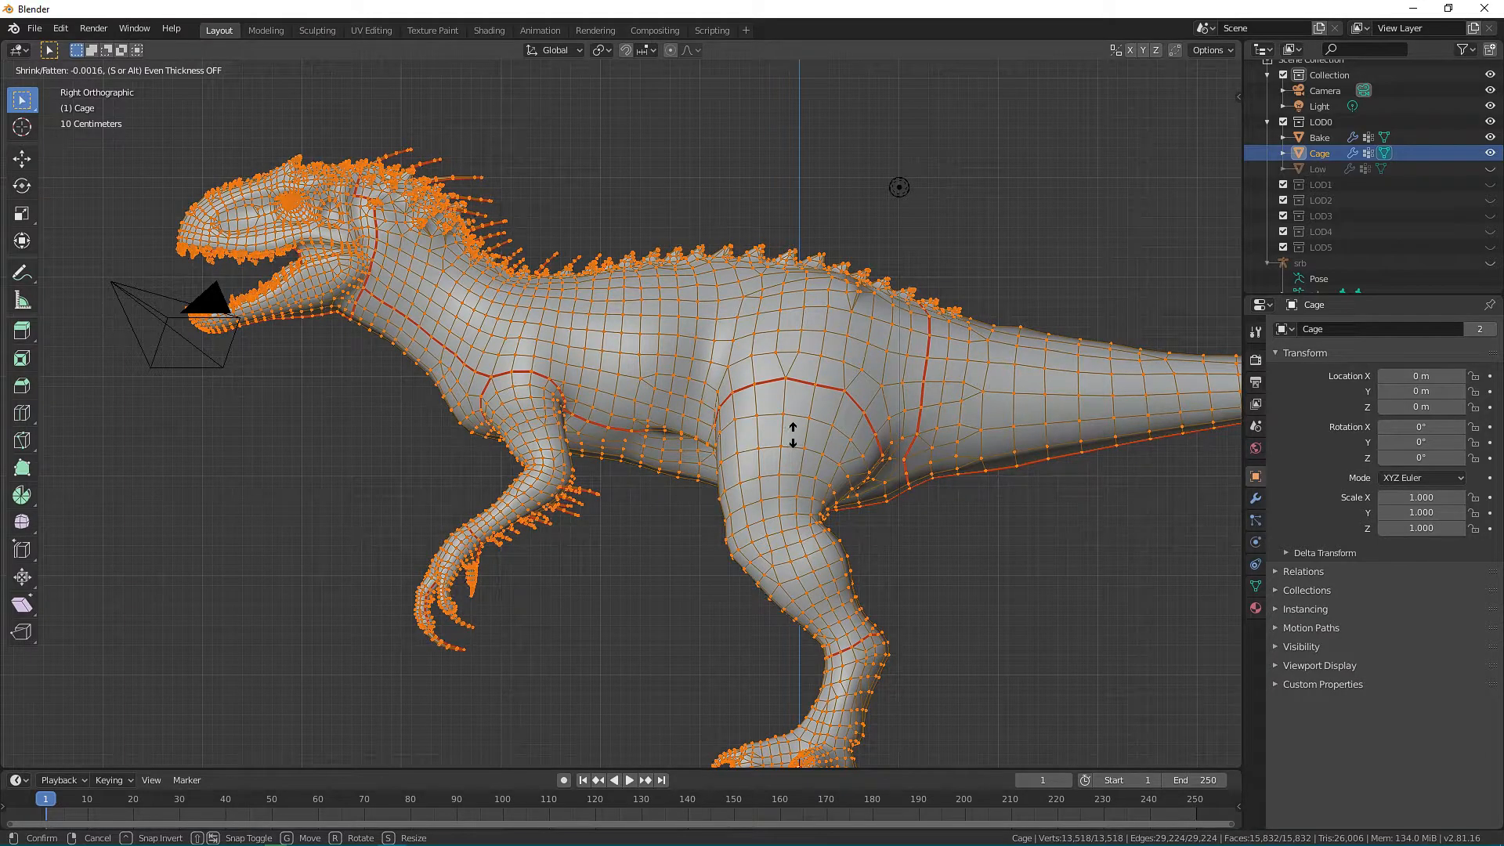
click(792, 433)
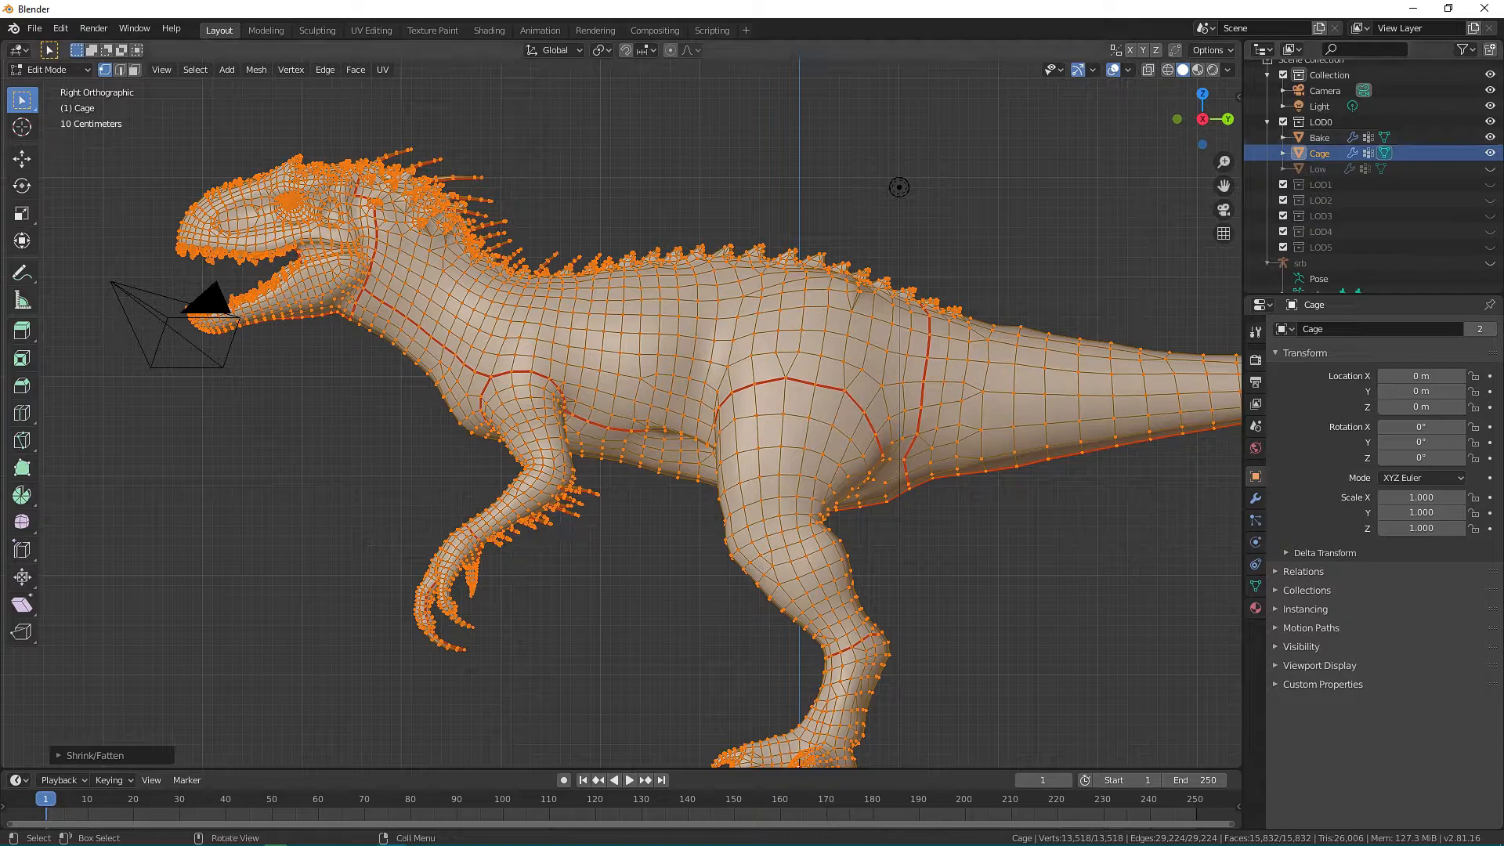
scroll(853, 224, down, 1)
scroll(732, 325, down, 4)
scroll(782, 283, up, 2)
scroll(781, 283, up, 3)
scroll(853, 225, down, 1)
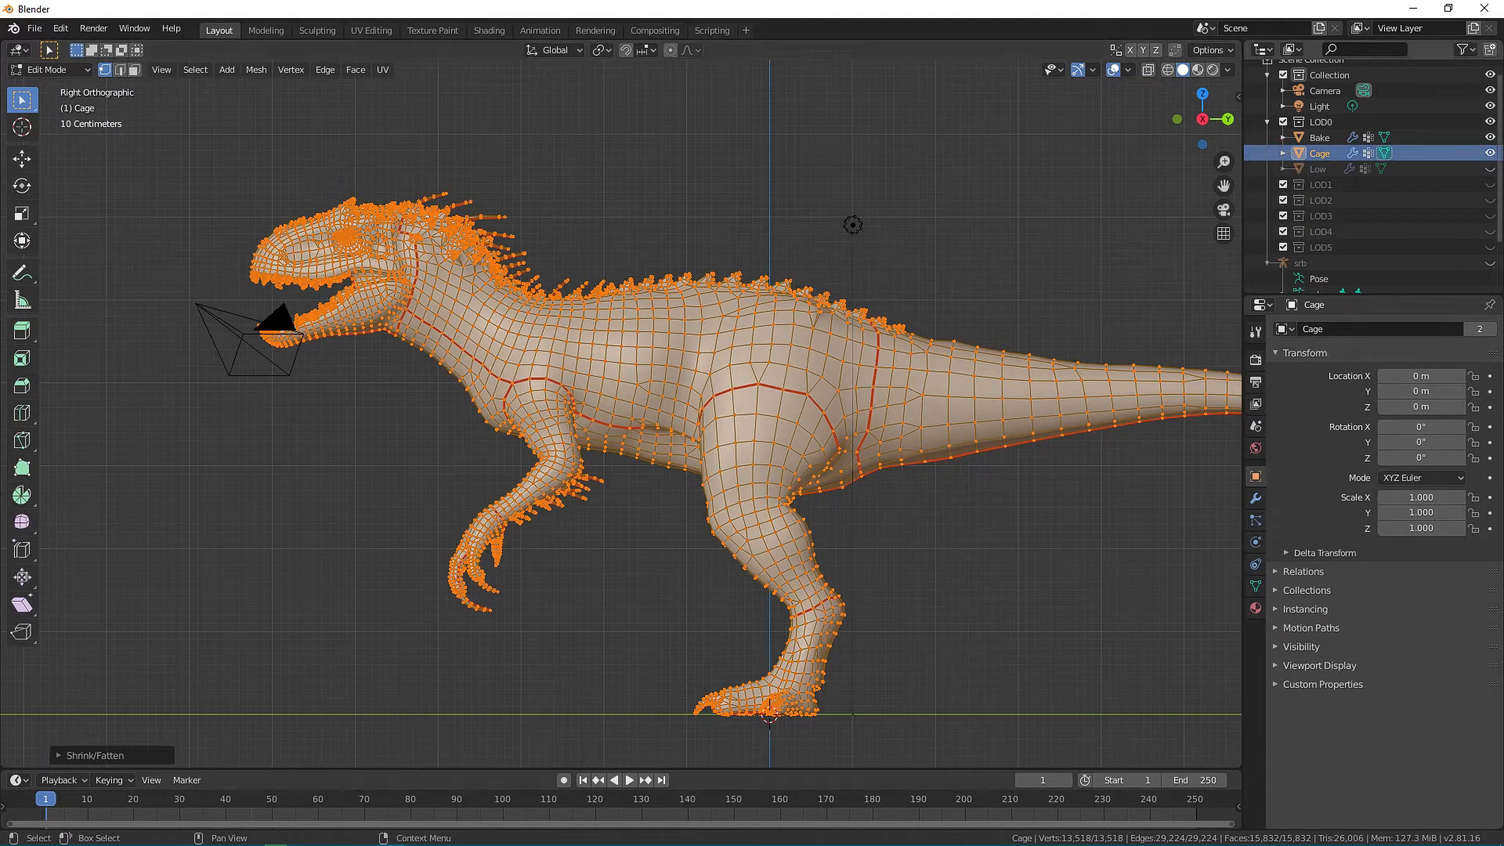
Unhide Low, select Bake and switch to the Shading workspace.
click(1490, 169)
click(1319, 138)
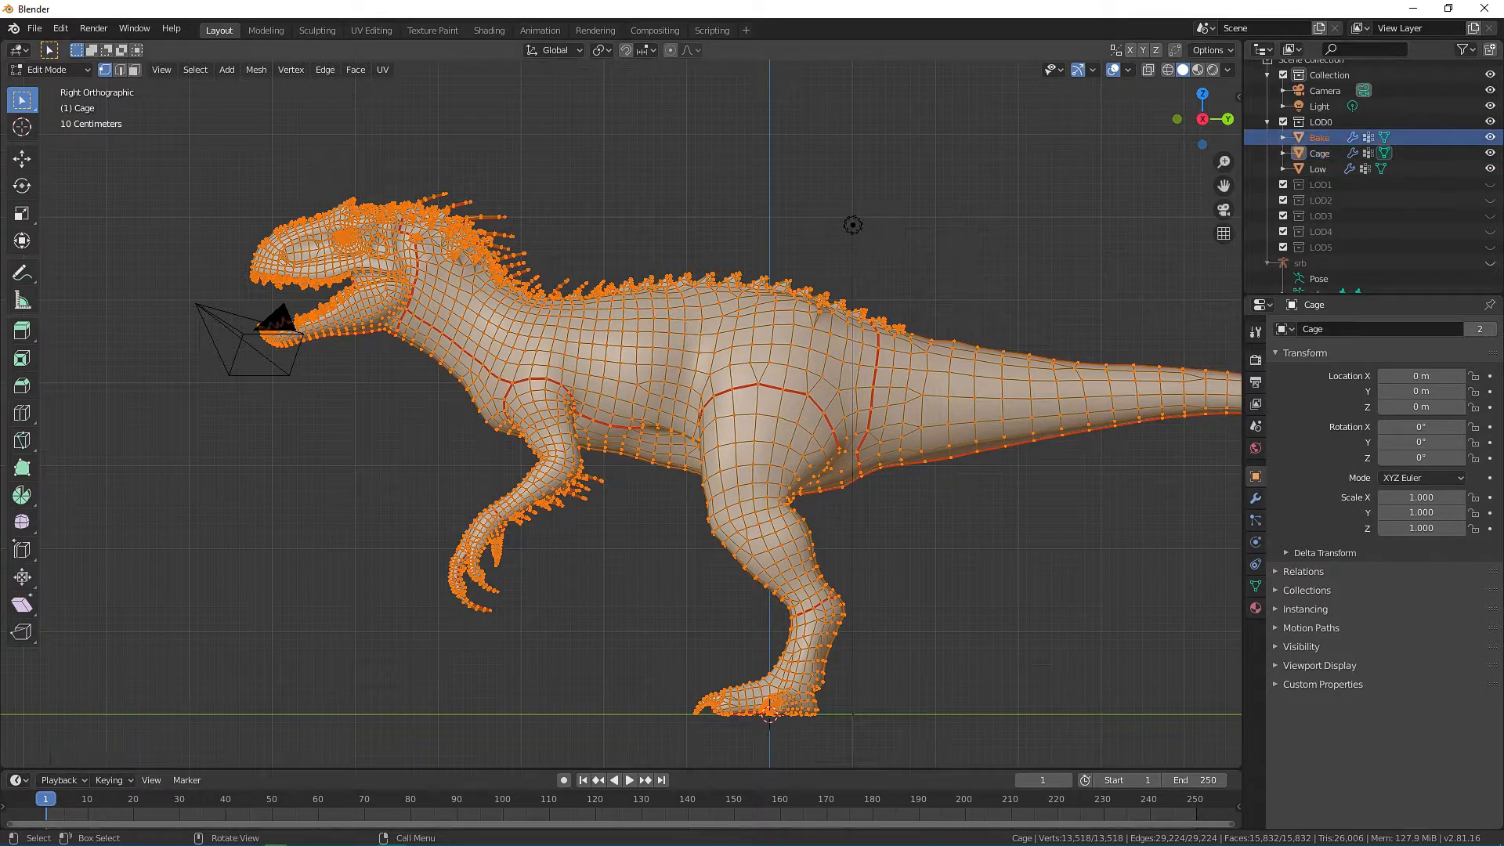
click(317, 30)
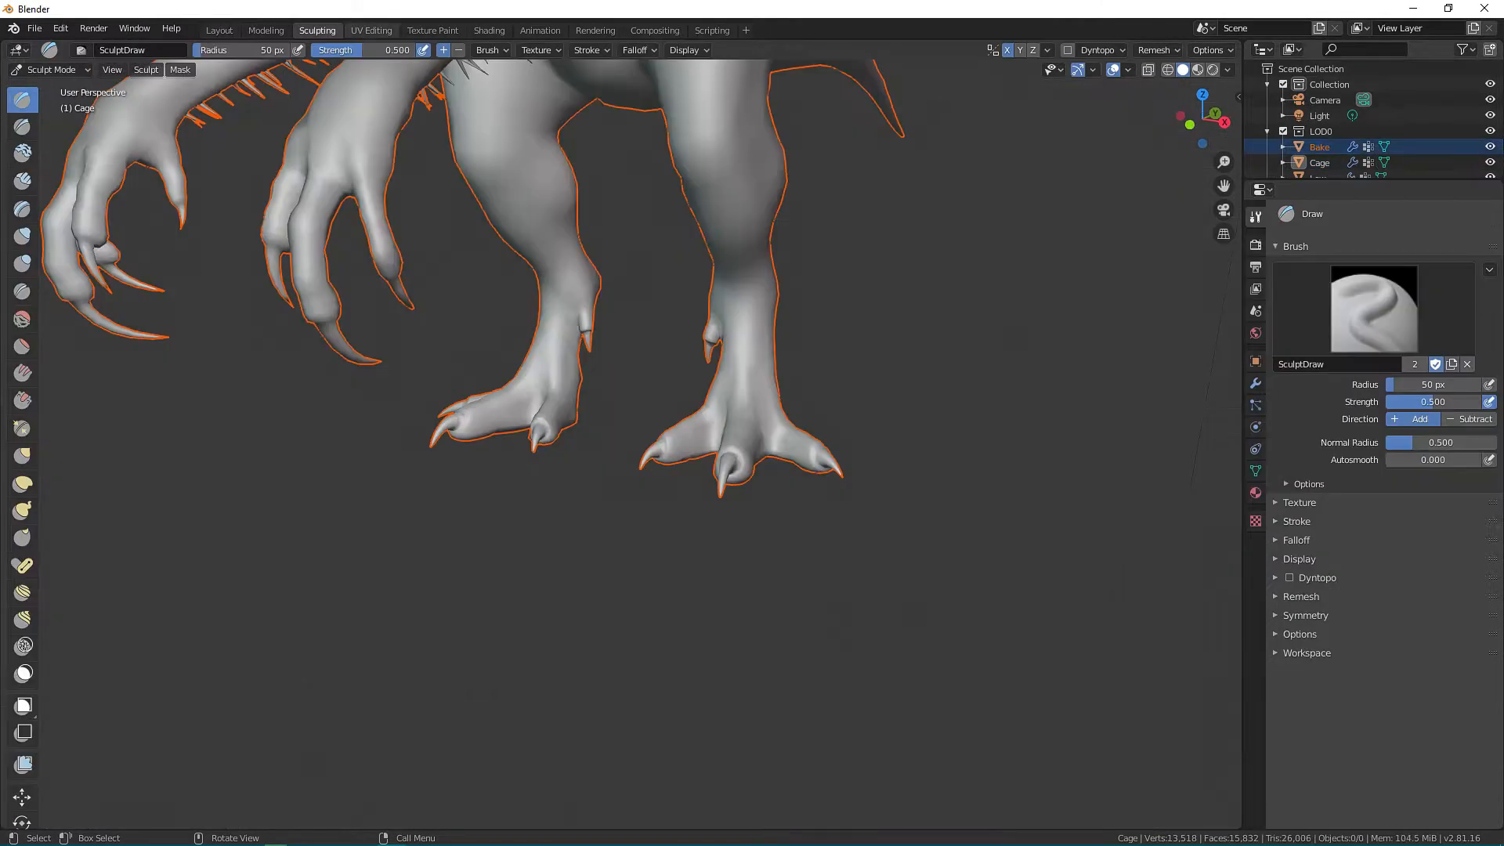
click(371, 30)
scroll(314, 454, up, 4)
scroll(314, 453, down, 13)
scroll(314, 453, up, 5)
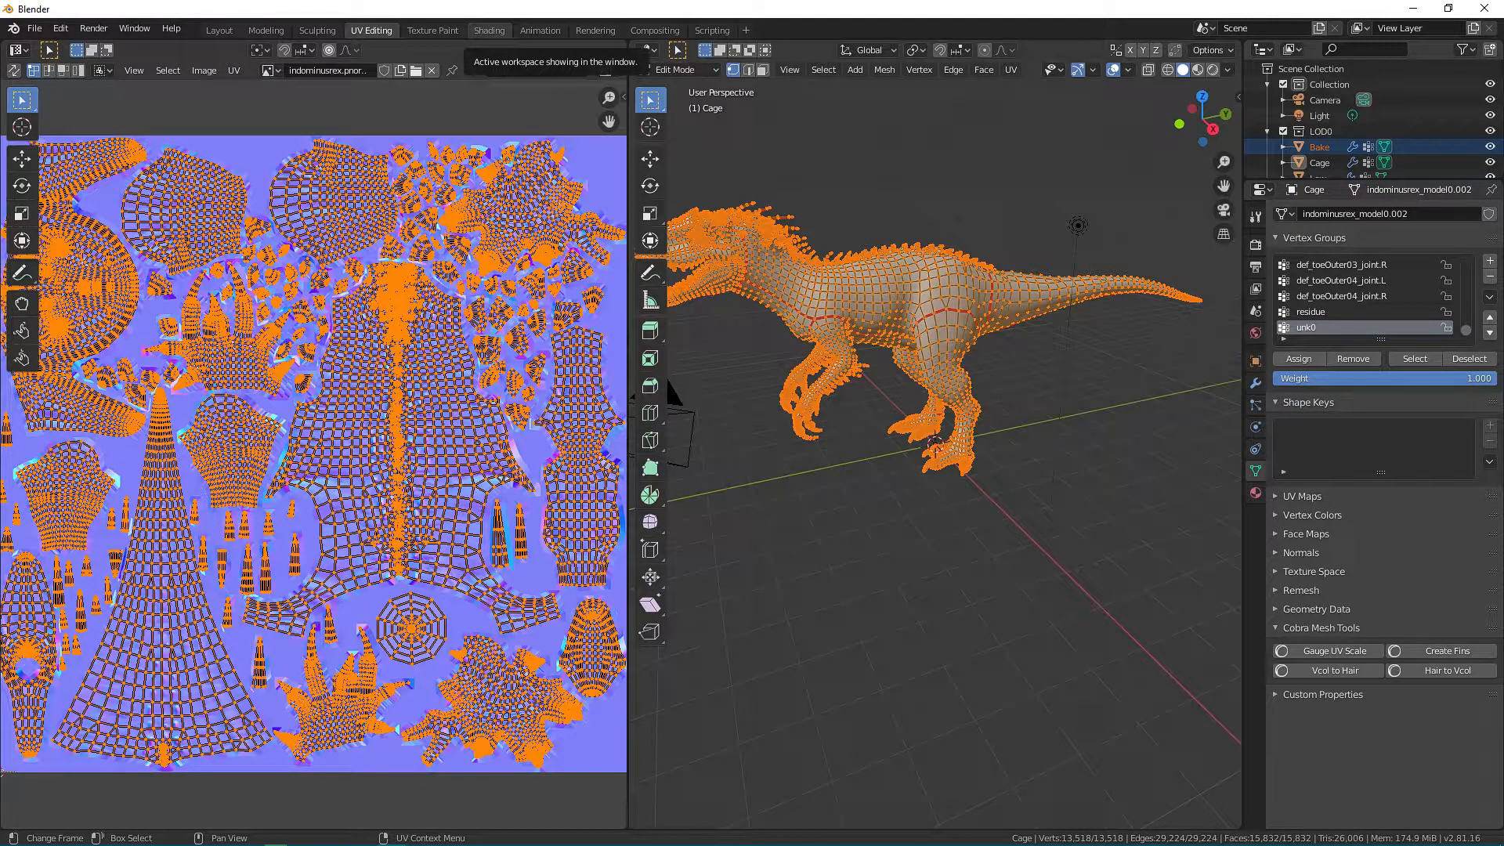
click(489, 30)
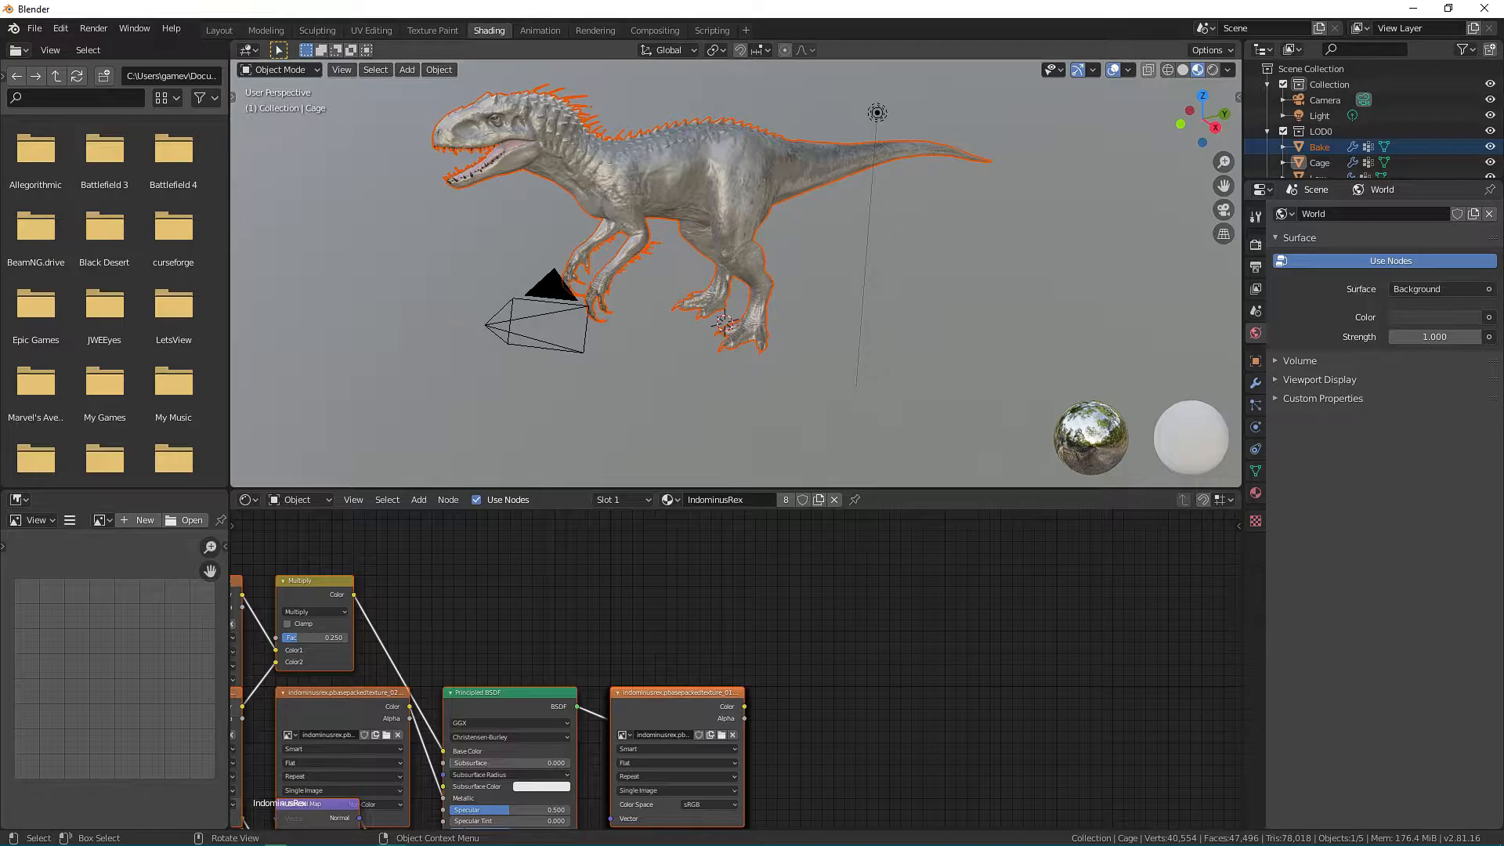
View the dinosaur from the right side in orthographic projection and hide Cage.
scroll(716, 333, up, 6)
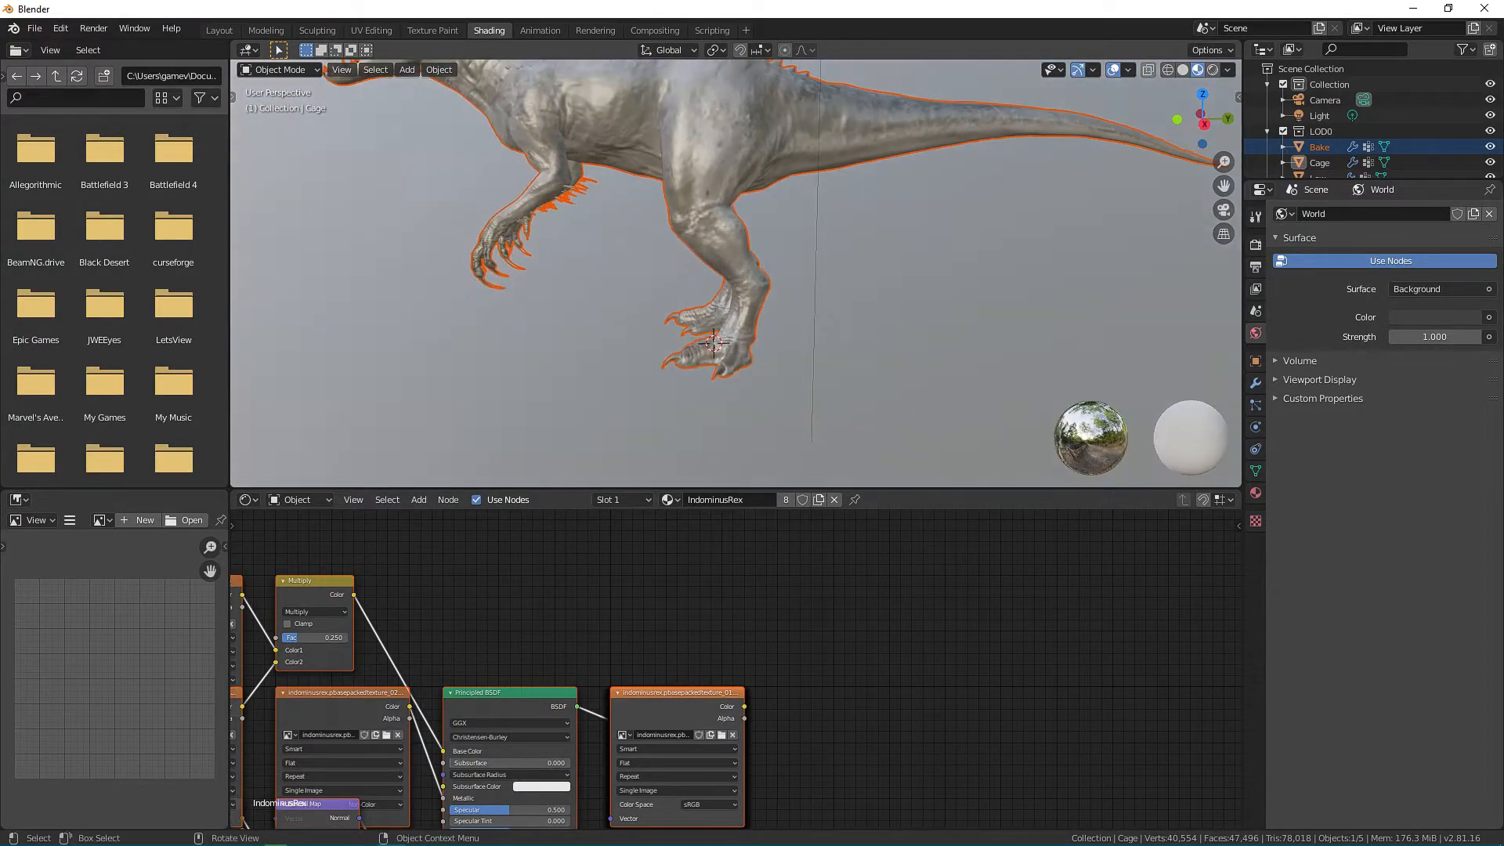
key(KP_7)
key(KP_3)
shift+middle_drag(717, 333, 707, 482)
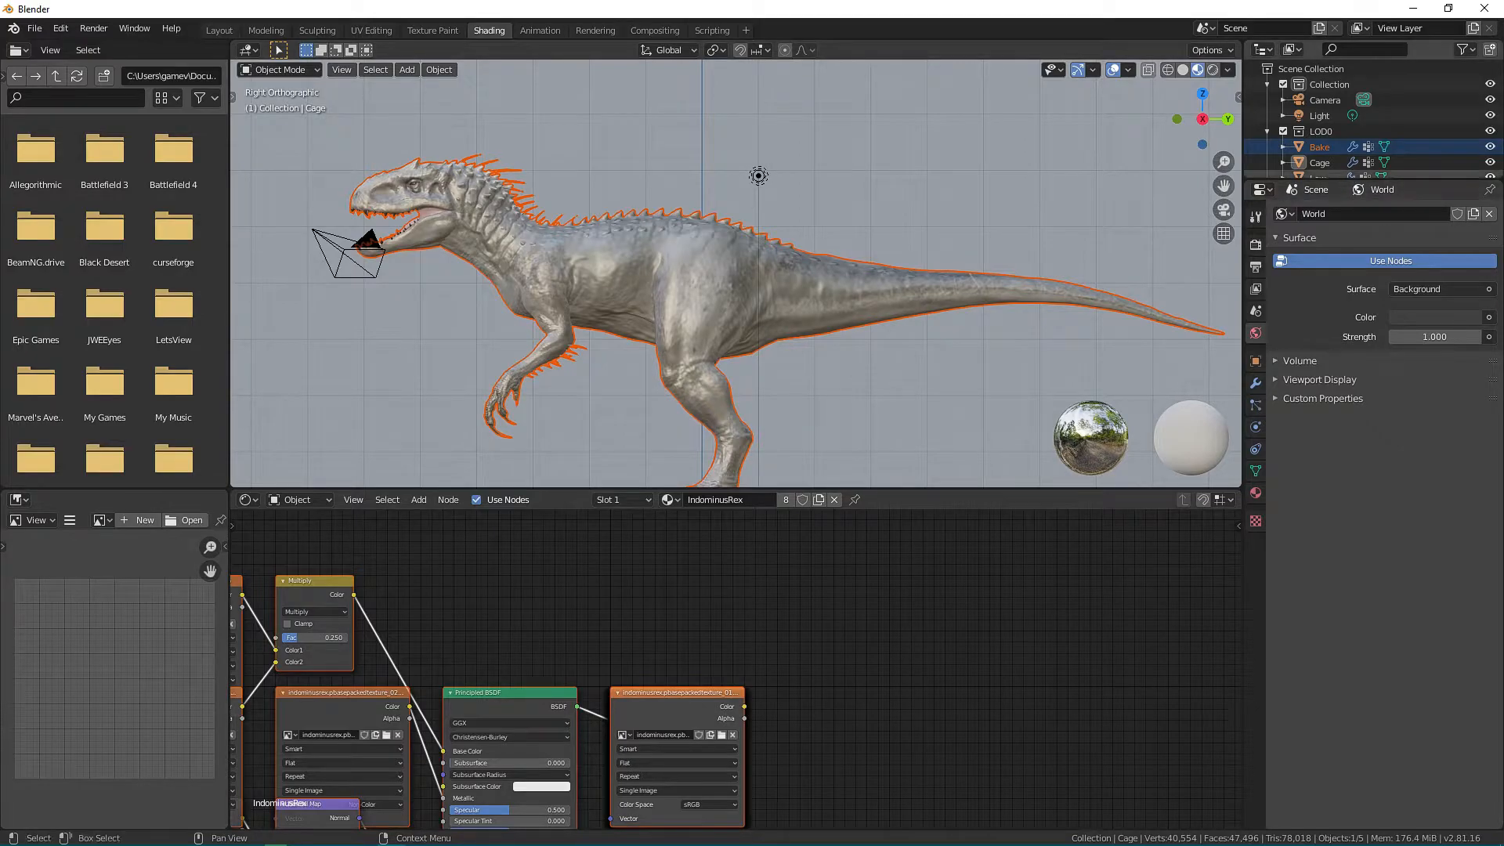
key(h)
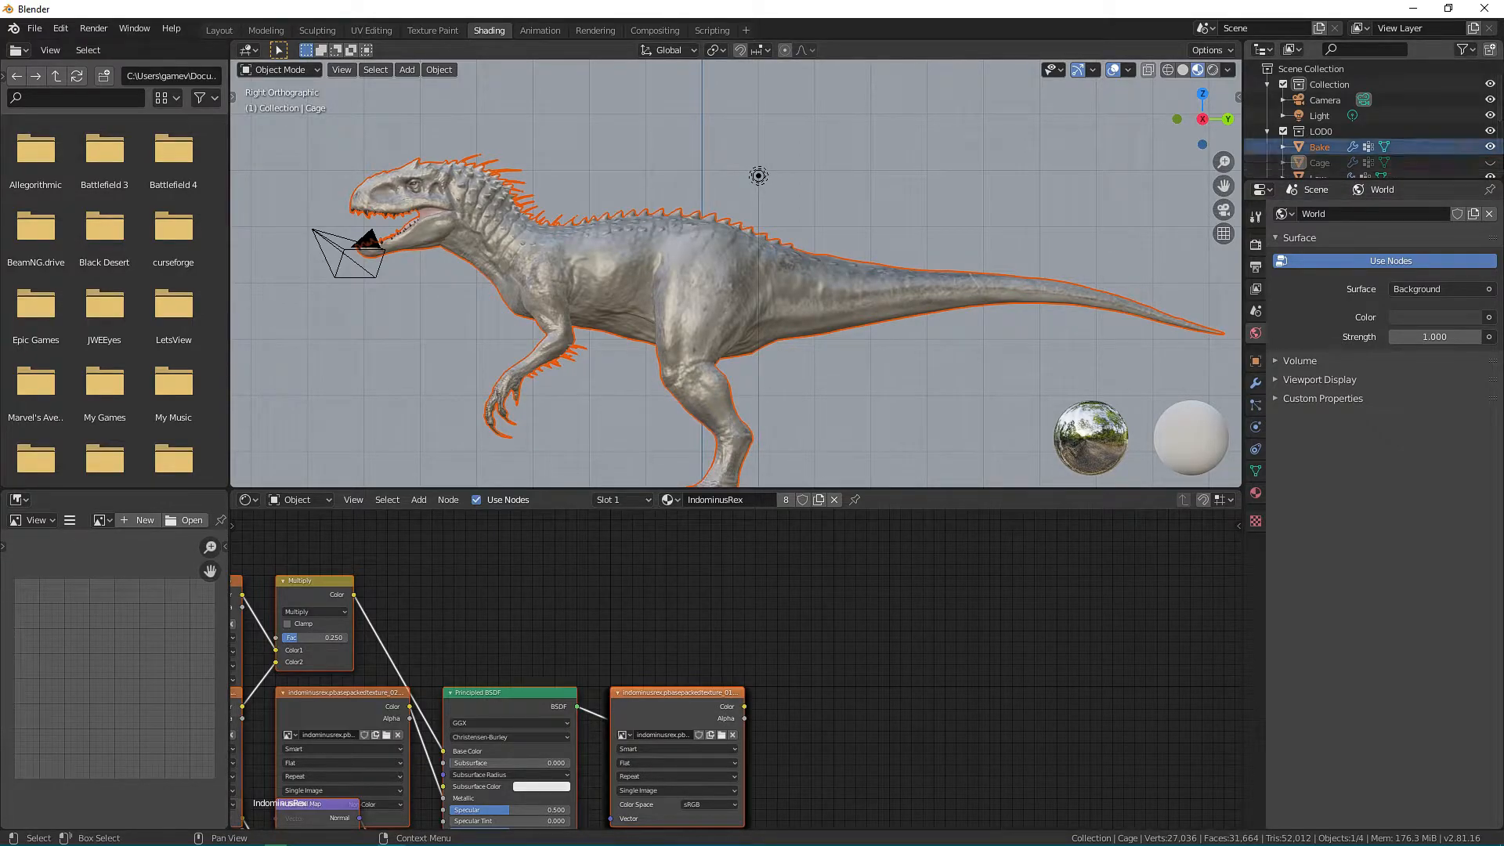
Import the Cobra material indominusrex.matcol from the Dinosaurs\Carnivores\IndominusRex folder.
click(35, 28)
mouse_move(94, 239)
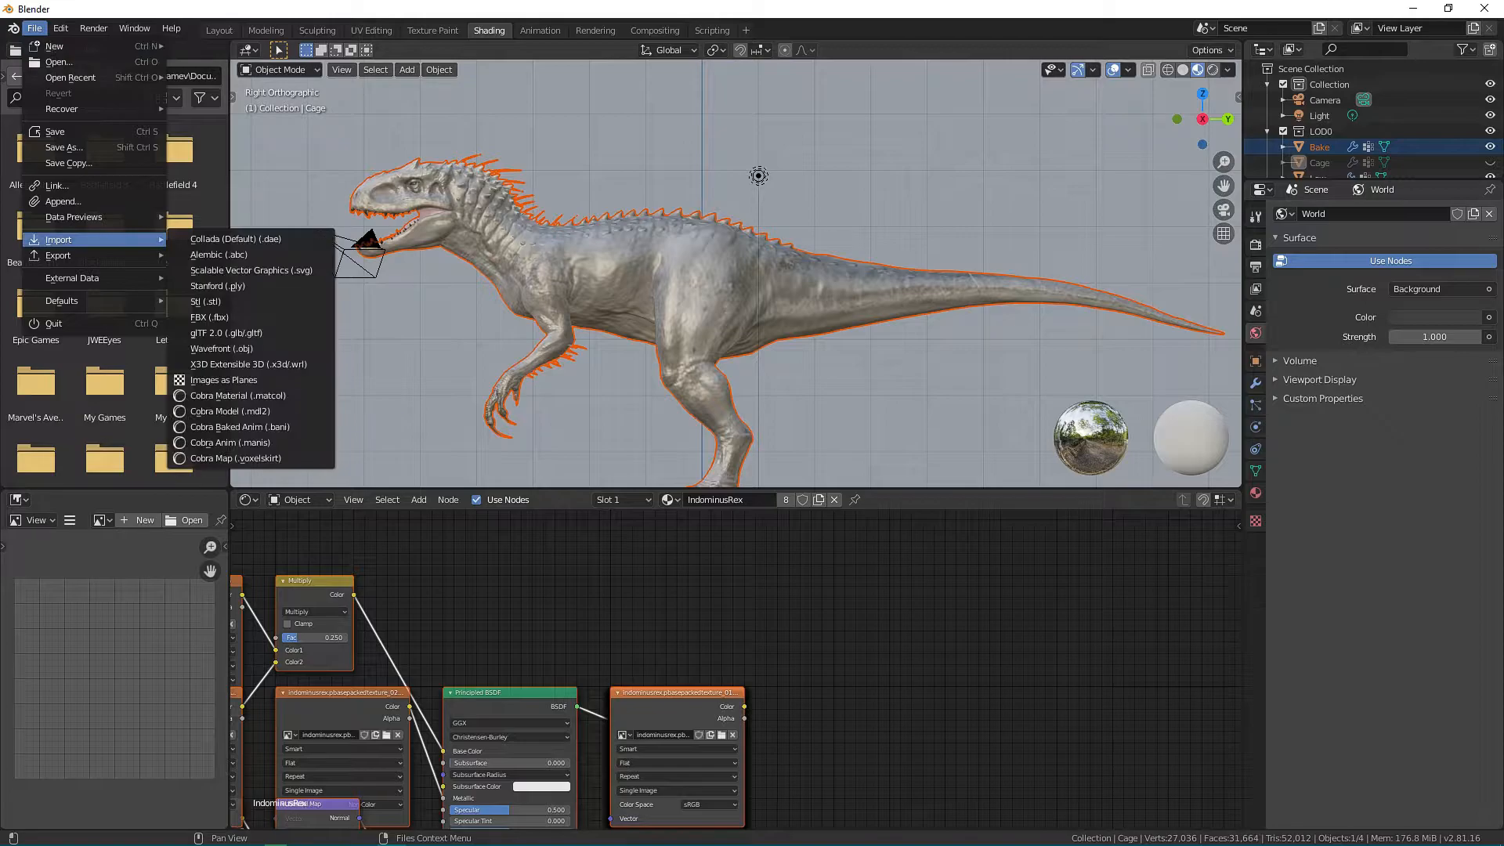
click(235, 396)
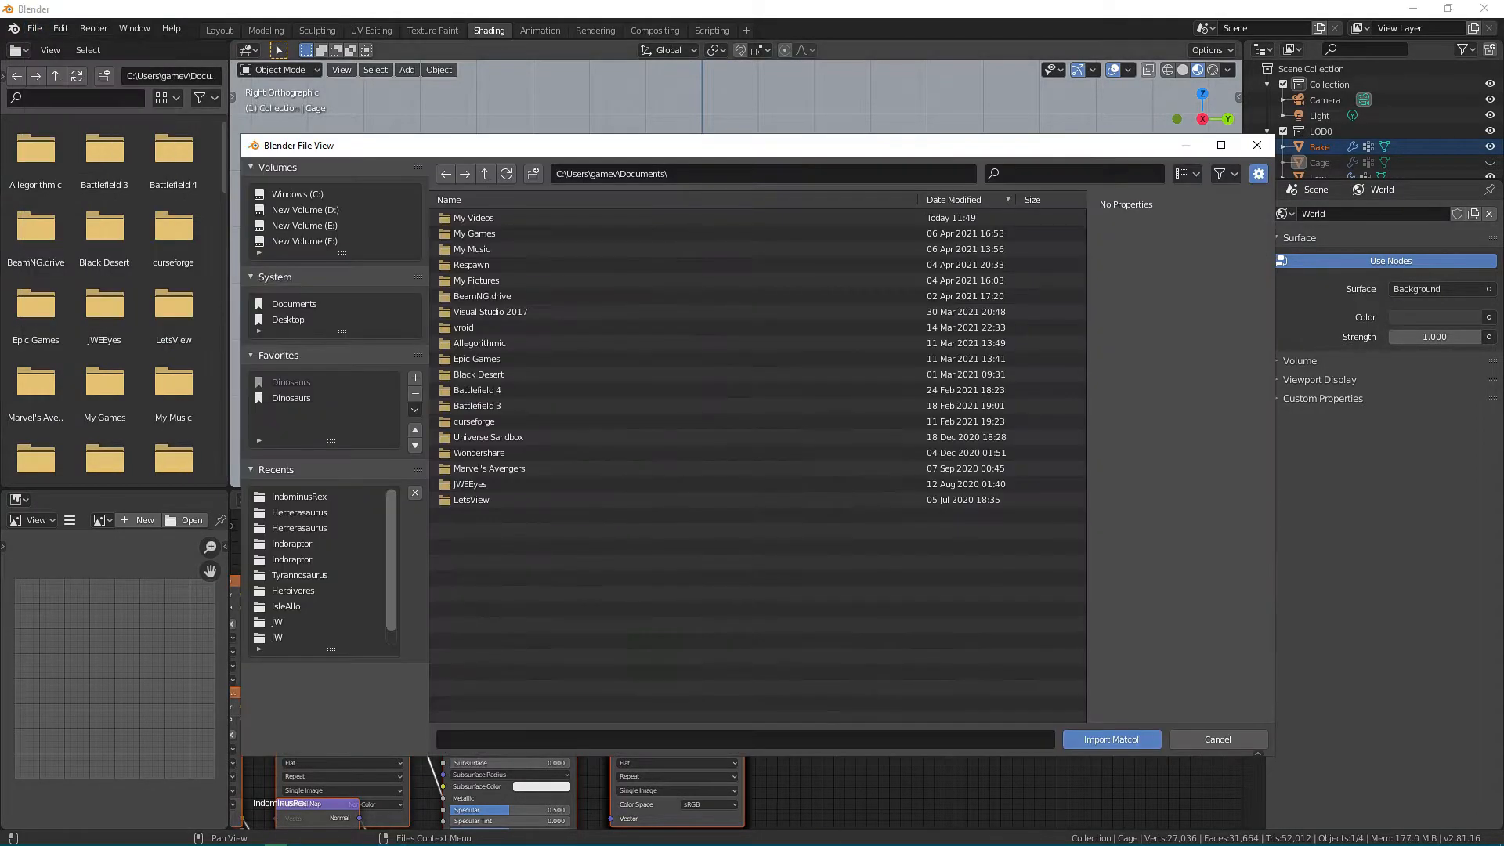
click(299, 496)
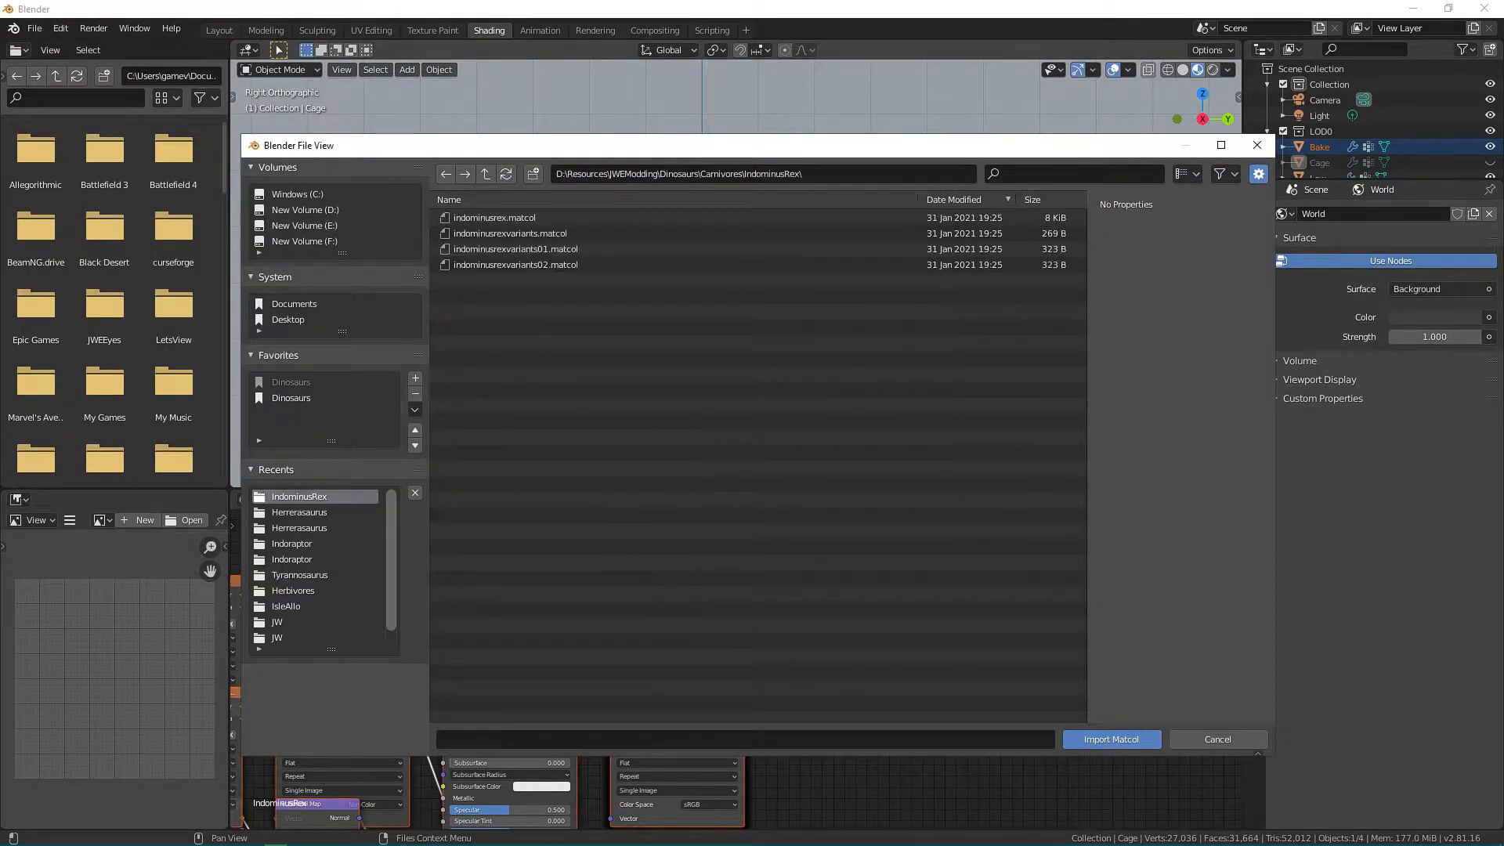
click(495, 218)
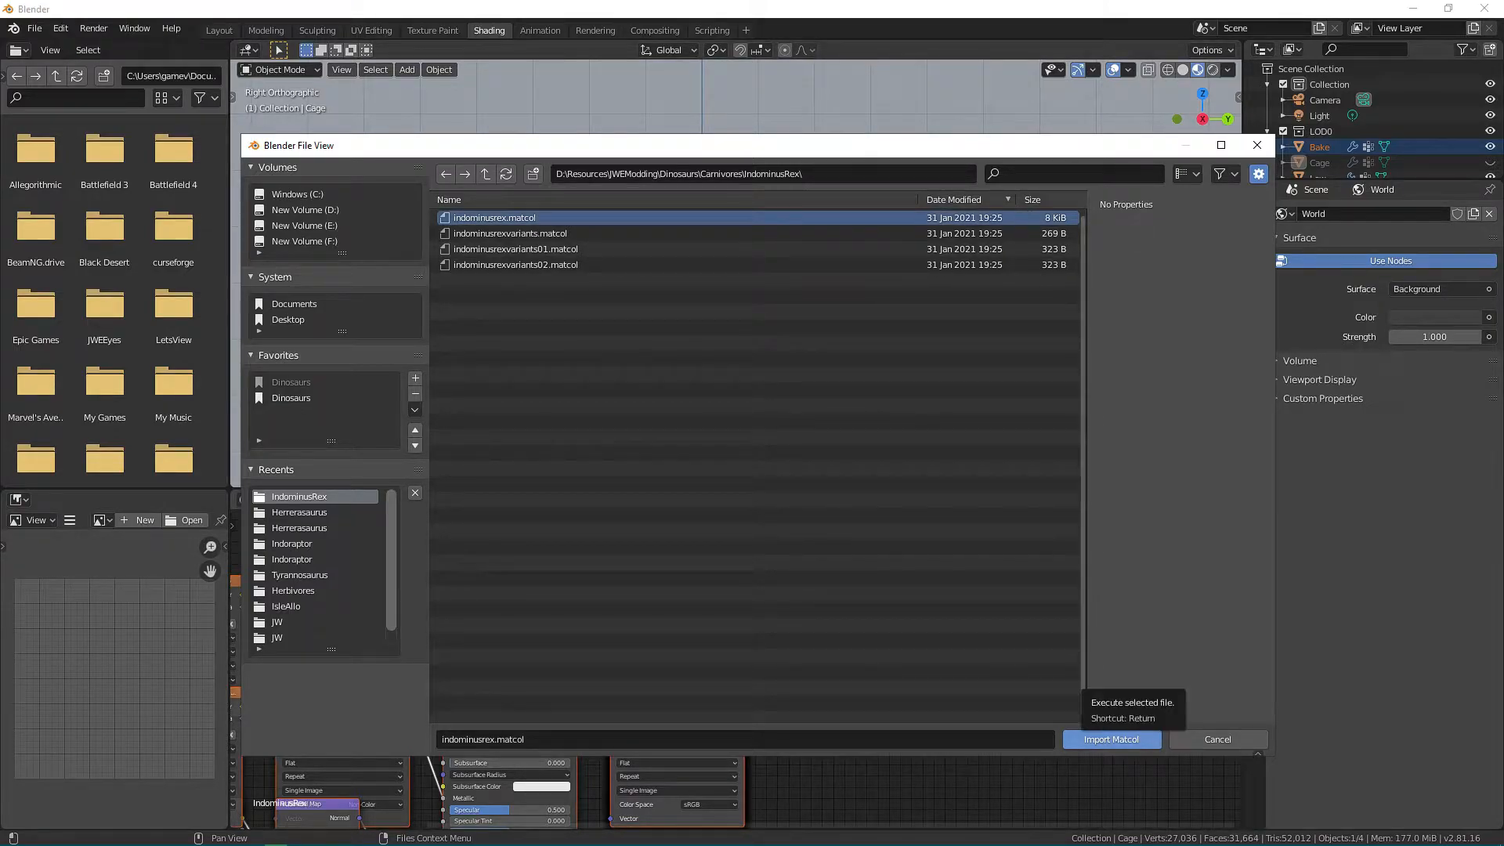
click(1110, 739)
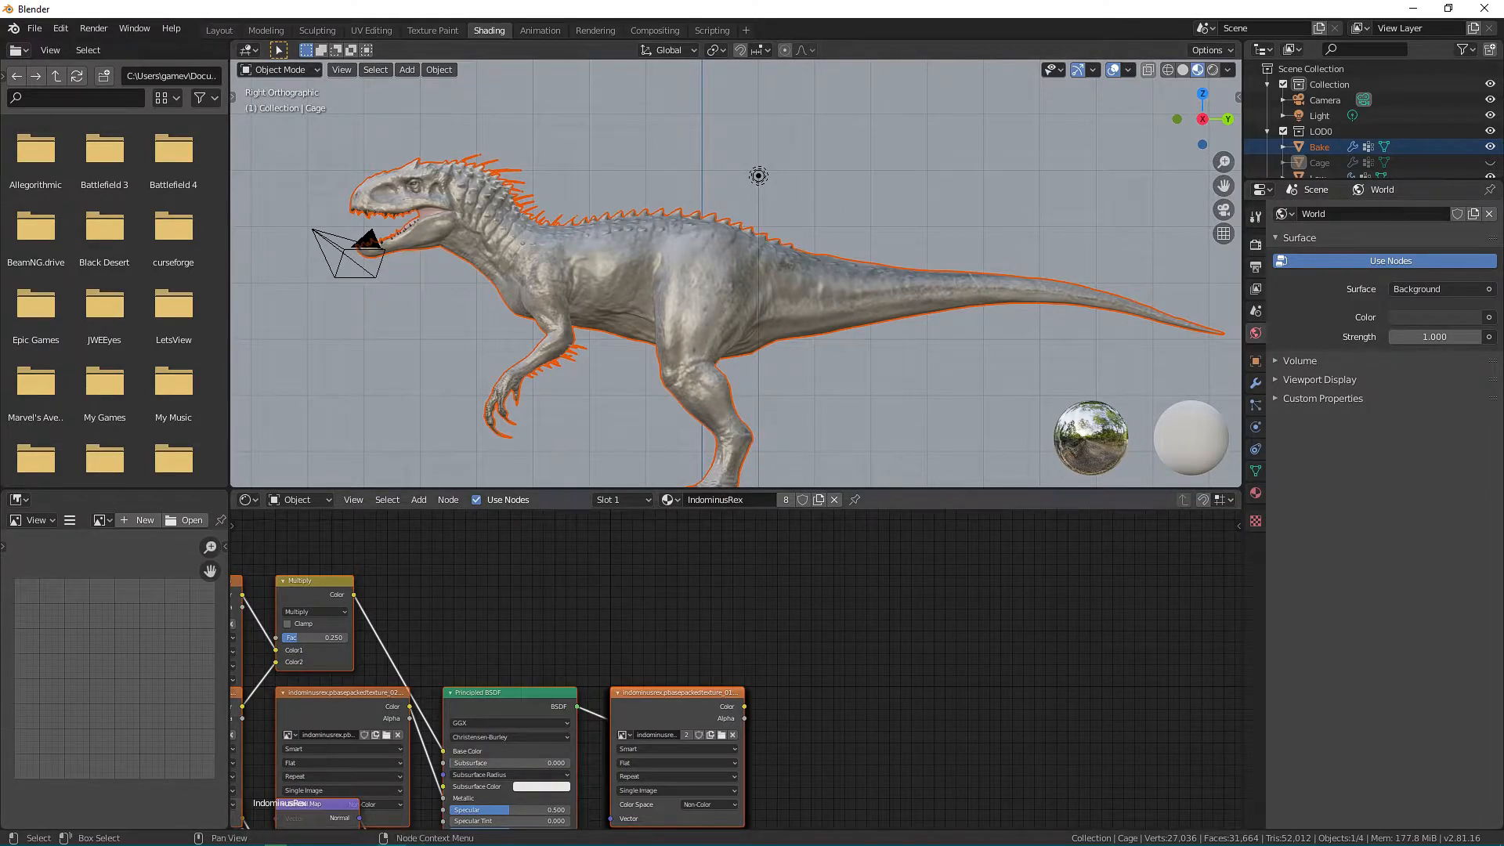
Replace the IndominusRex material on Cage with the newly imported indominusrex material.
click(1255, 493)
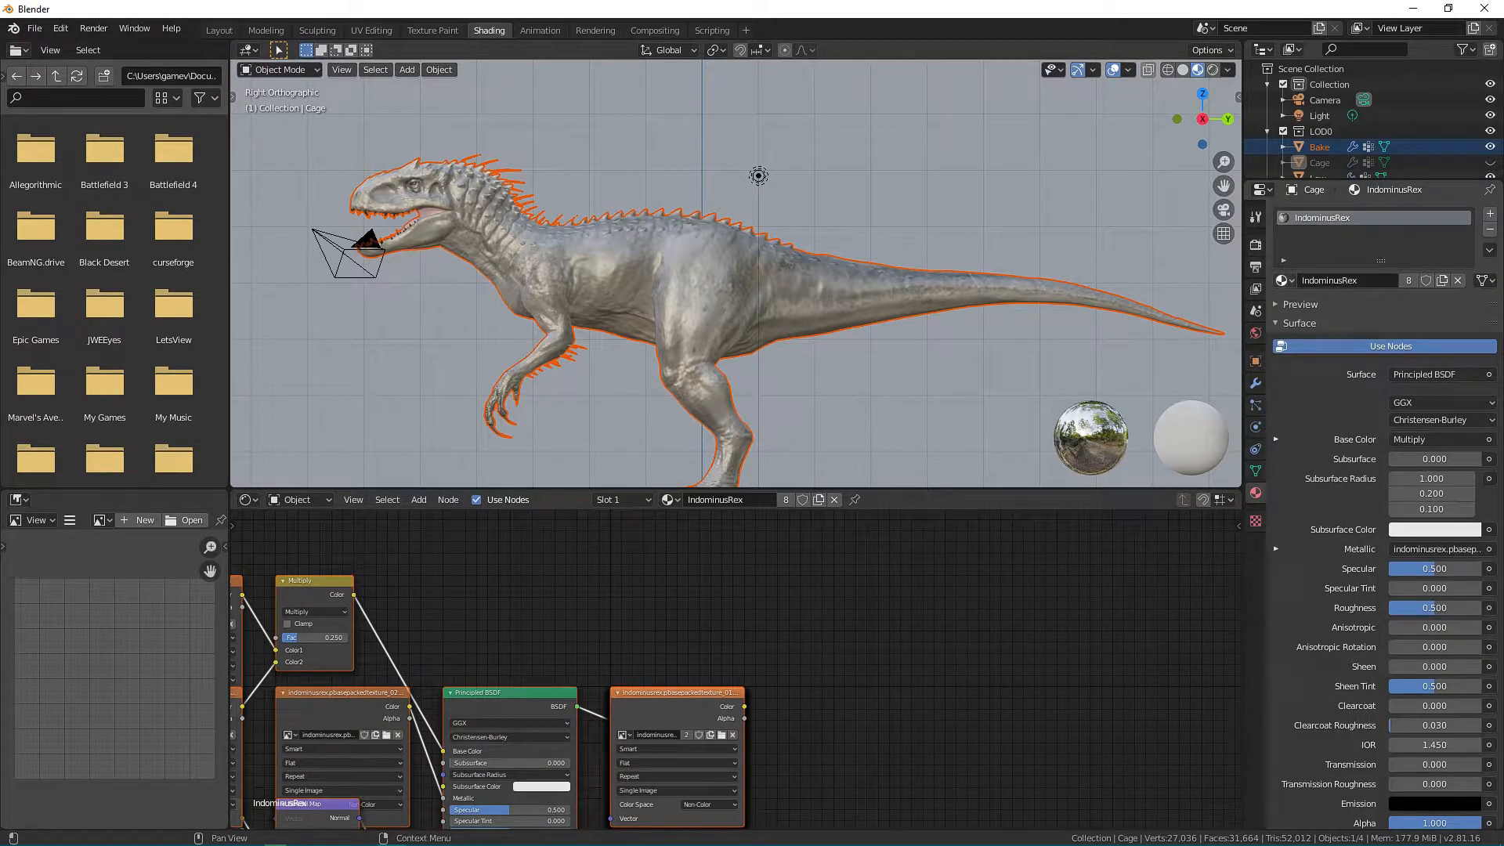
click(1284, 279)
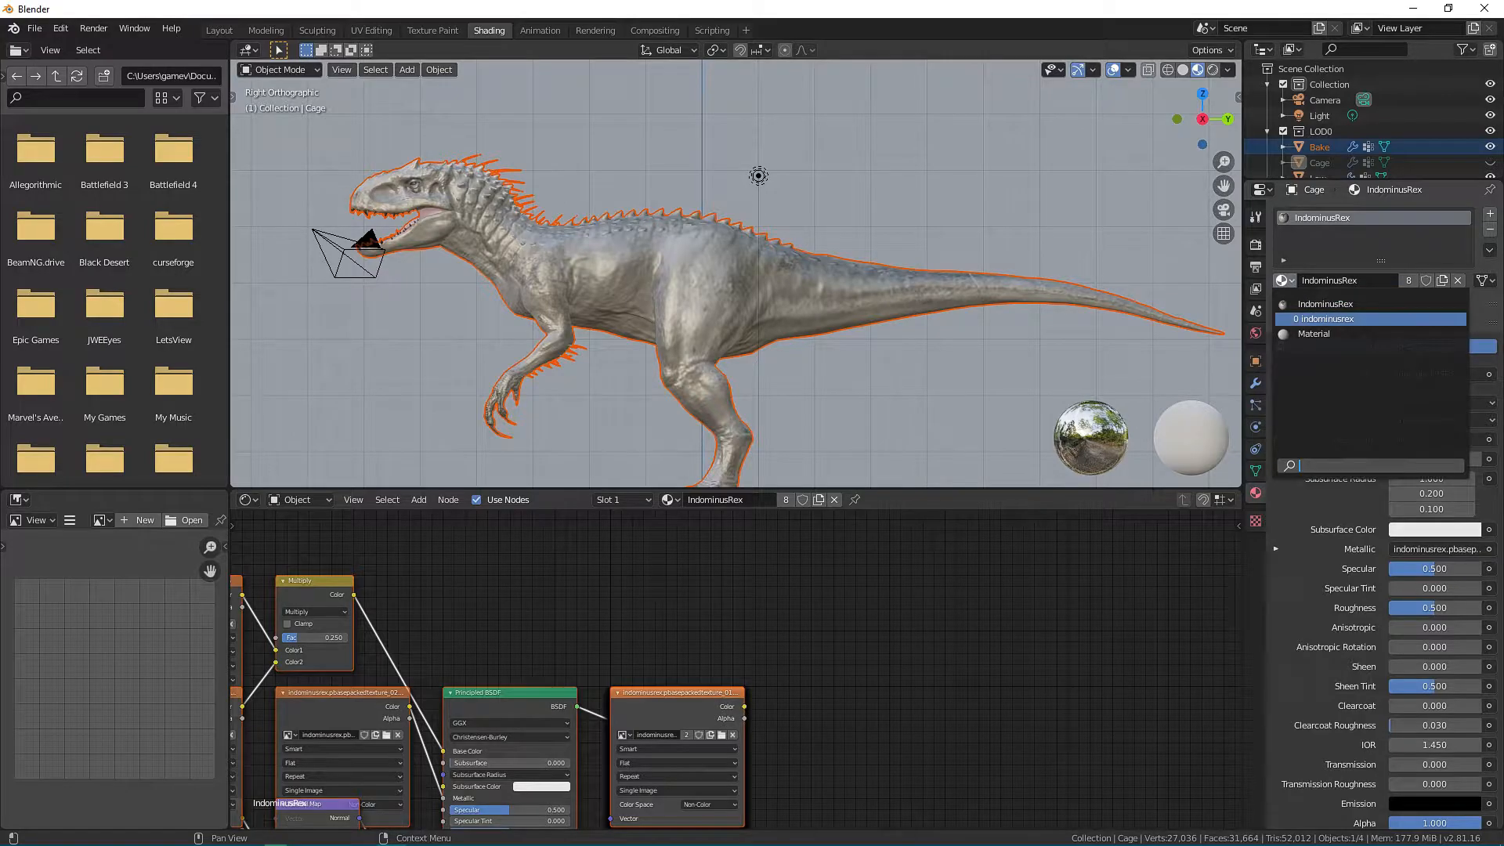
click(1324, 319)
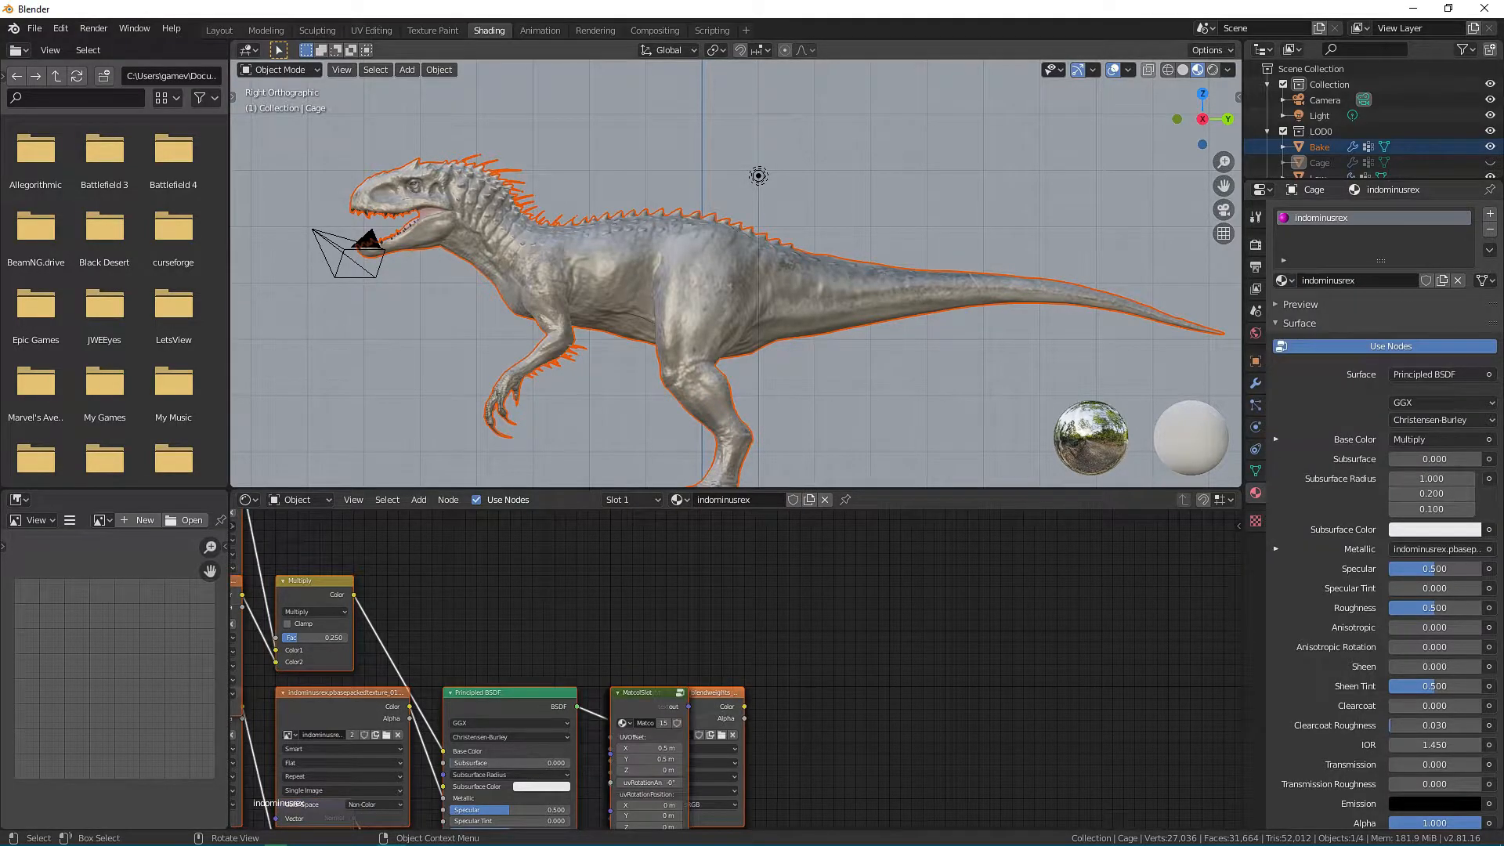
scroll(736, 274, up, 3)
scroll(736, 274, down, 4)
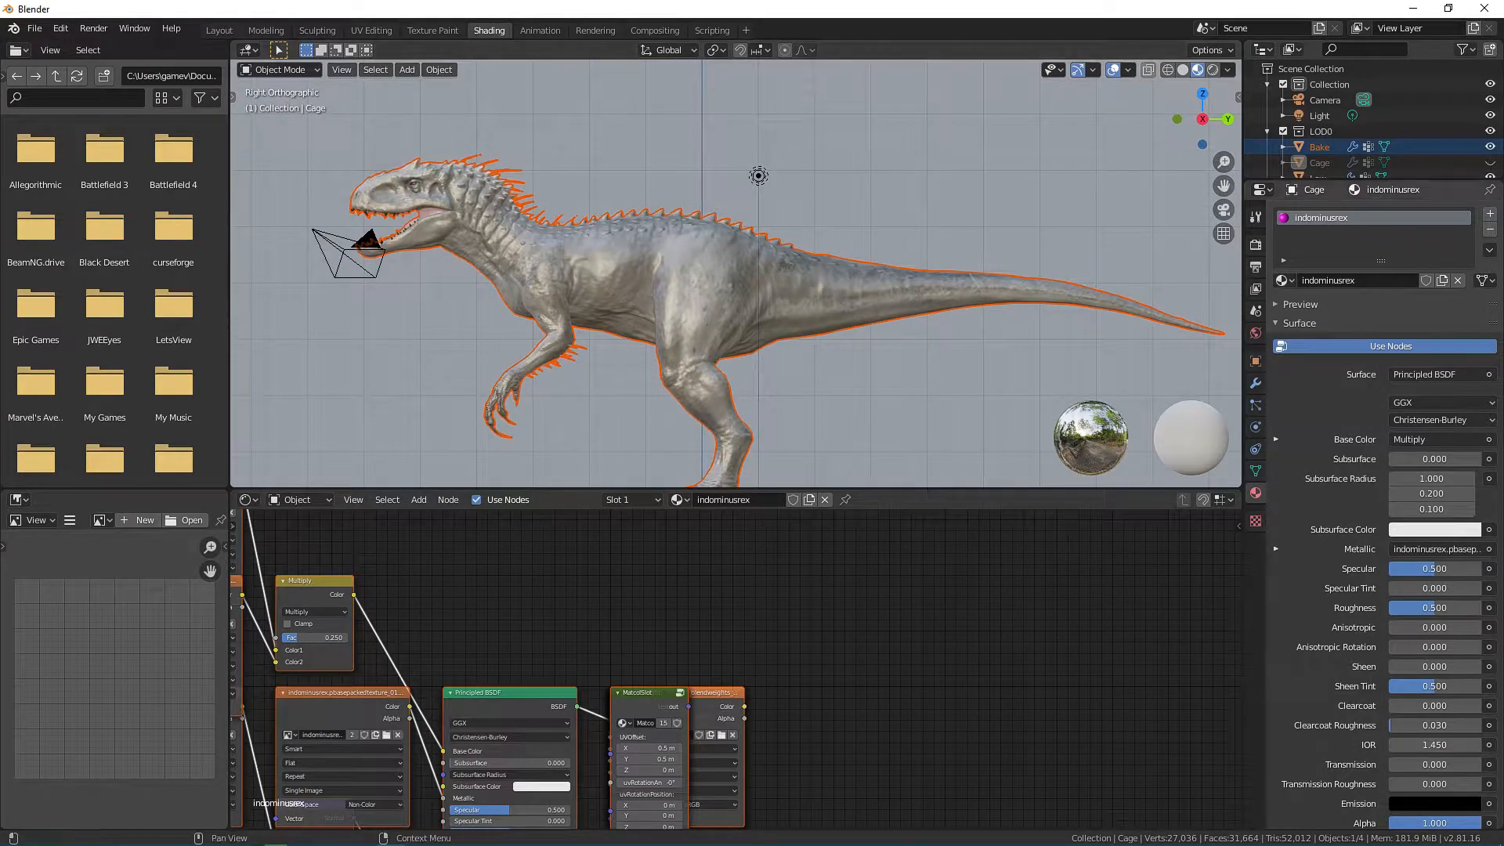
Unhide Cage in the LOD0 collection.
click(1489, 175)
click(1490, 175)
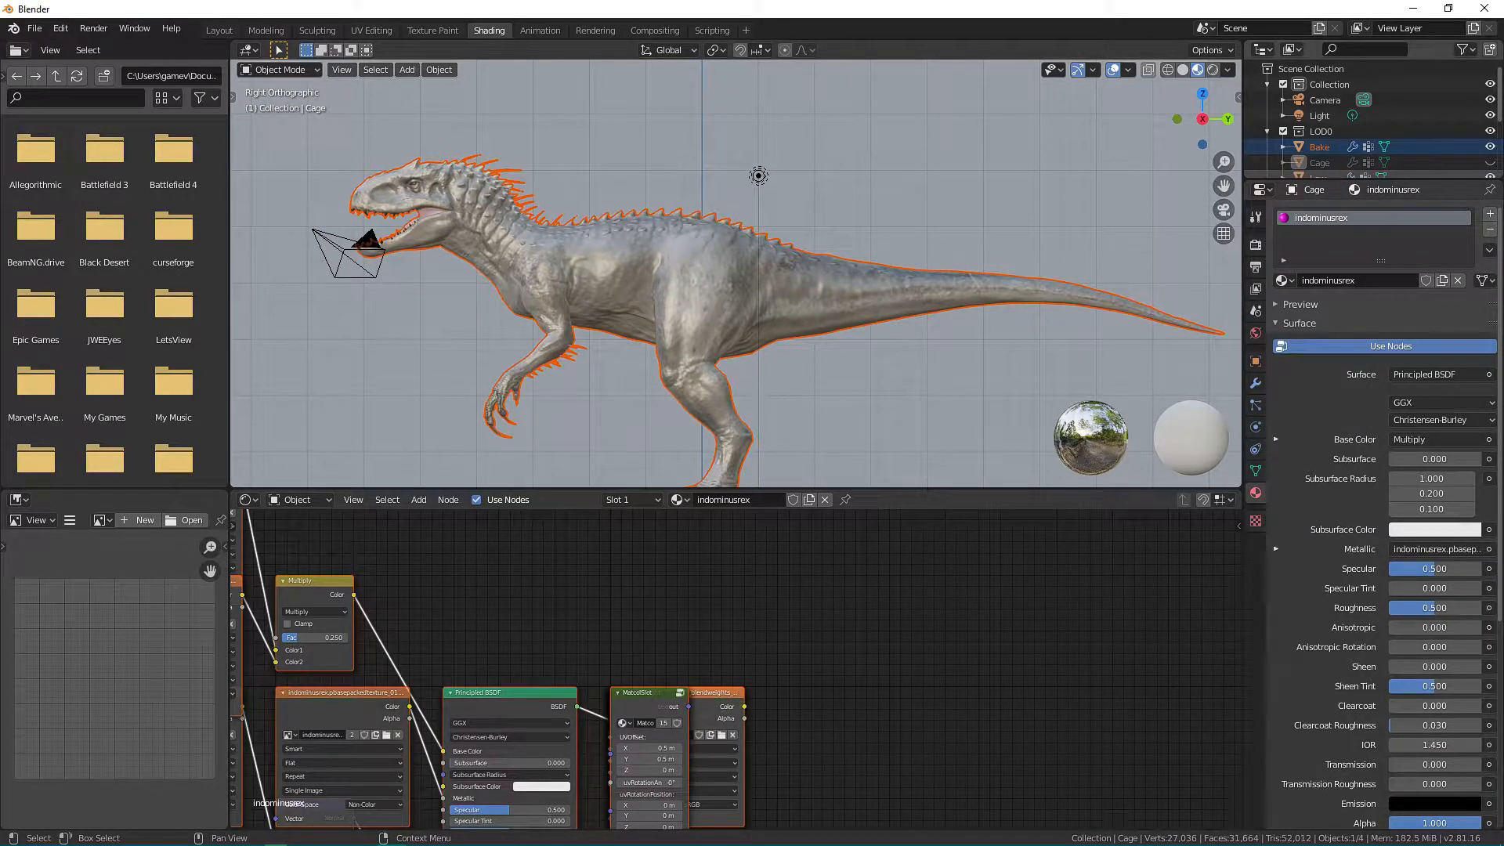
click(1489, 162)
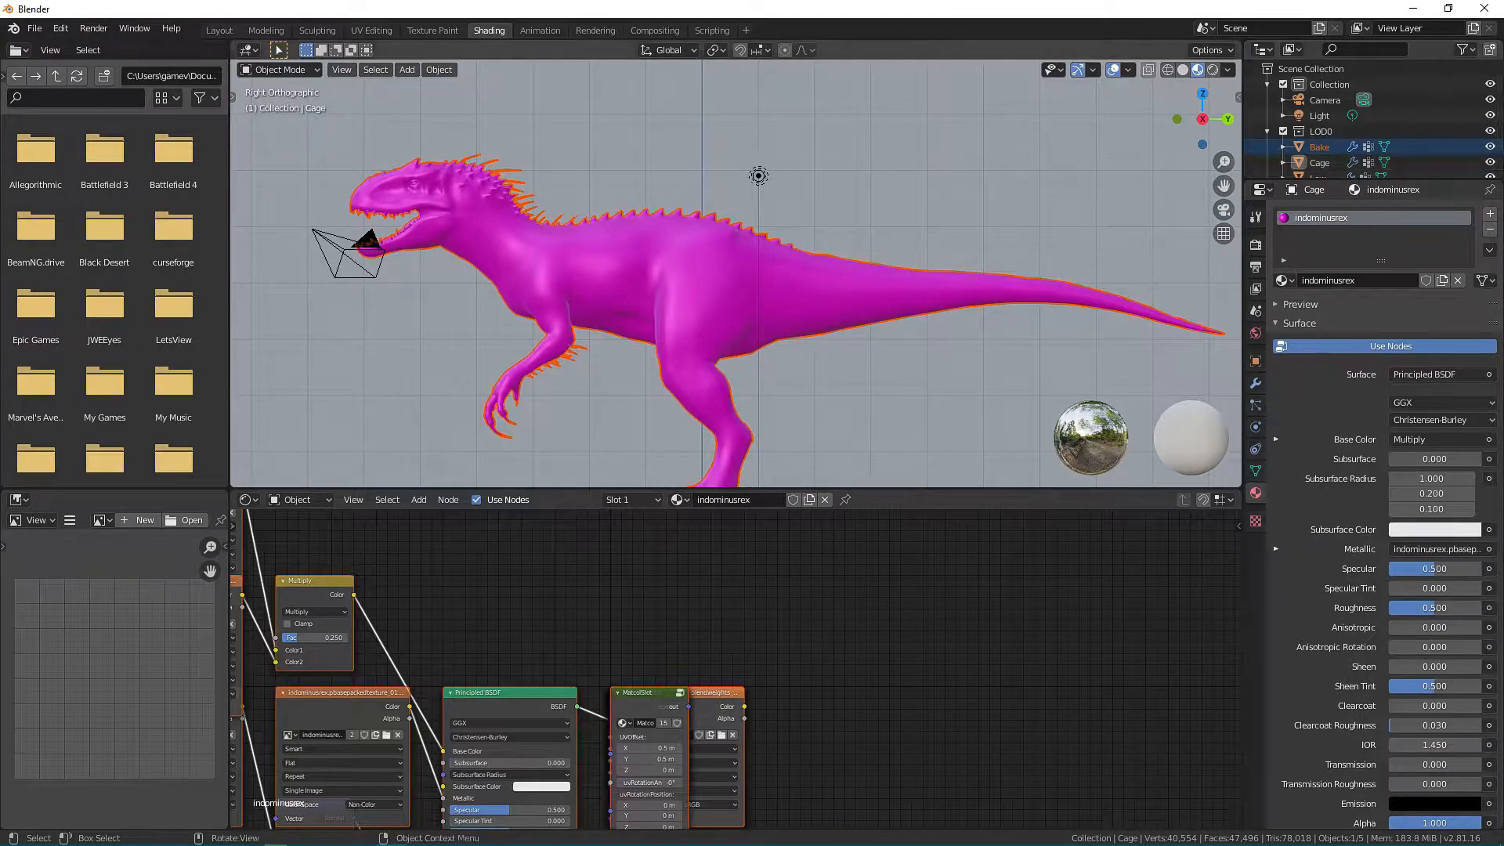
Add Low to the selection alongside Bake as the active object and show the scene's render settings.
scroll(1379, 125, down, 2)
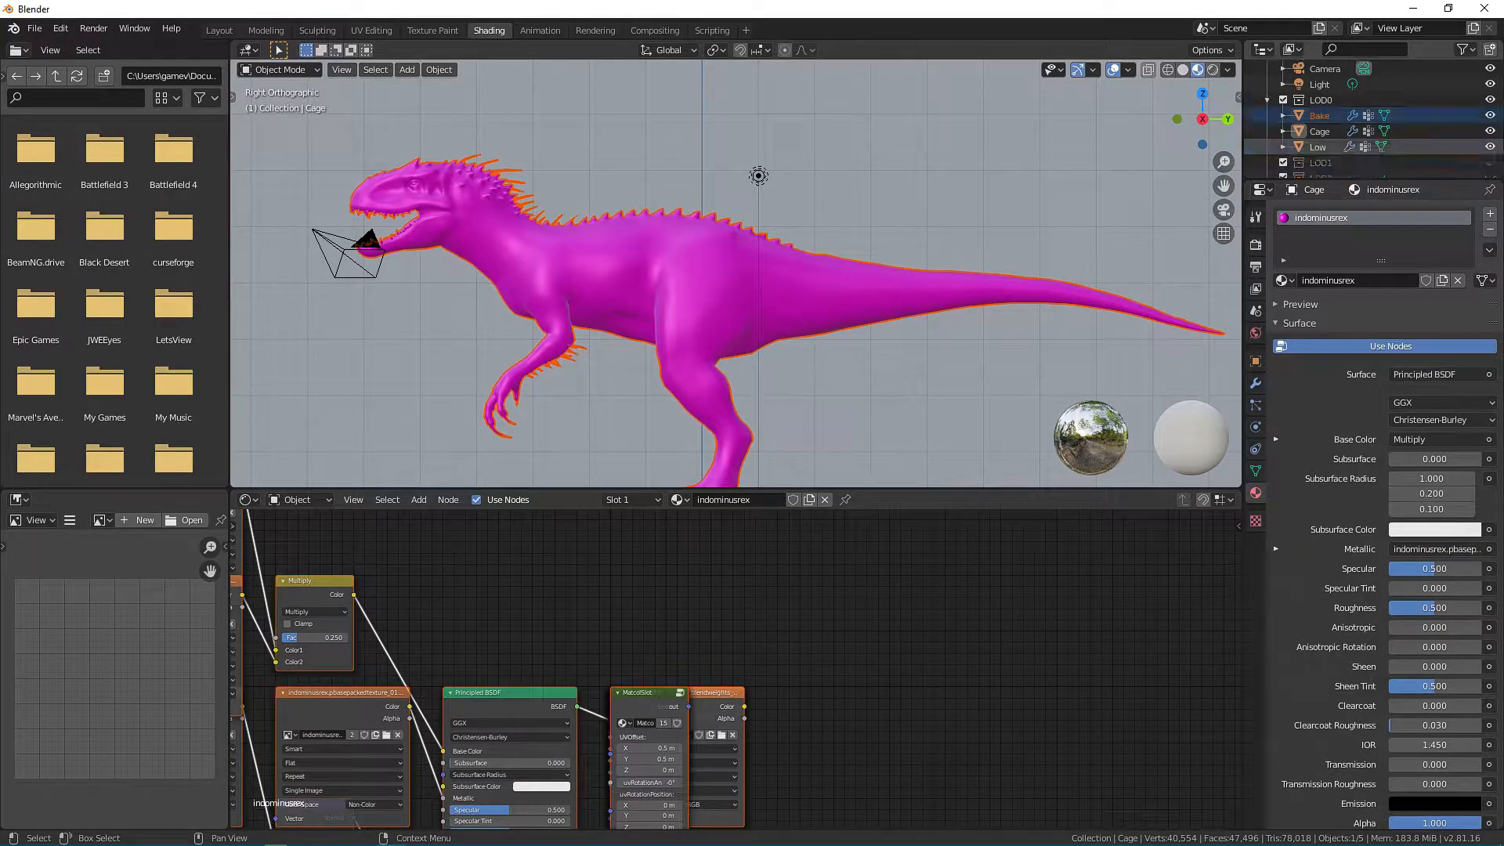
ctrl+click(1317, 147)
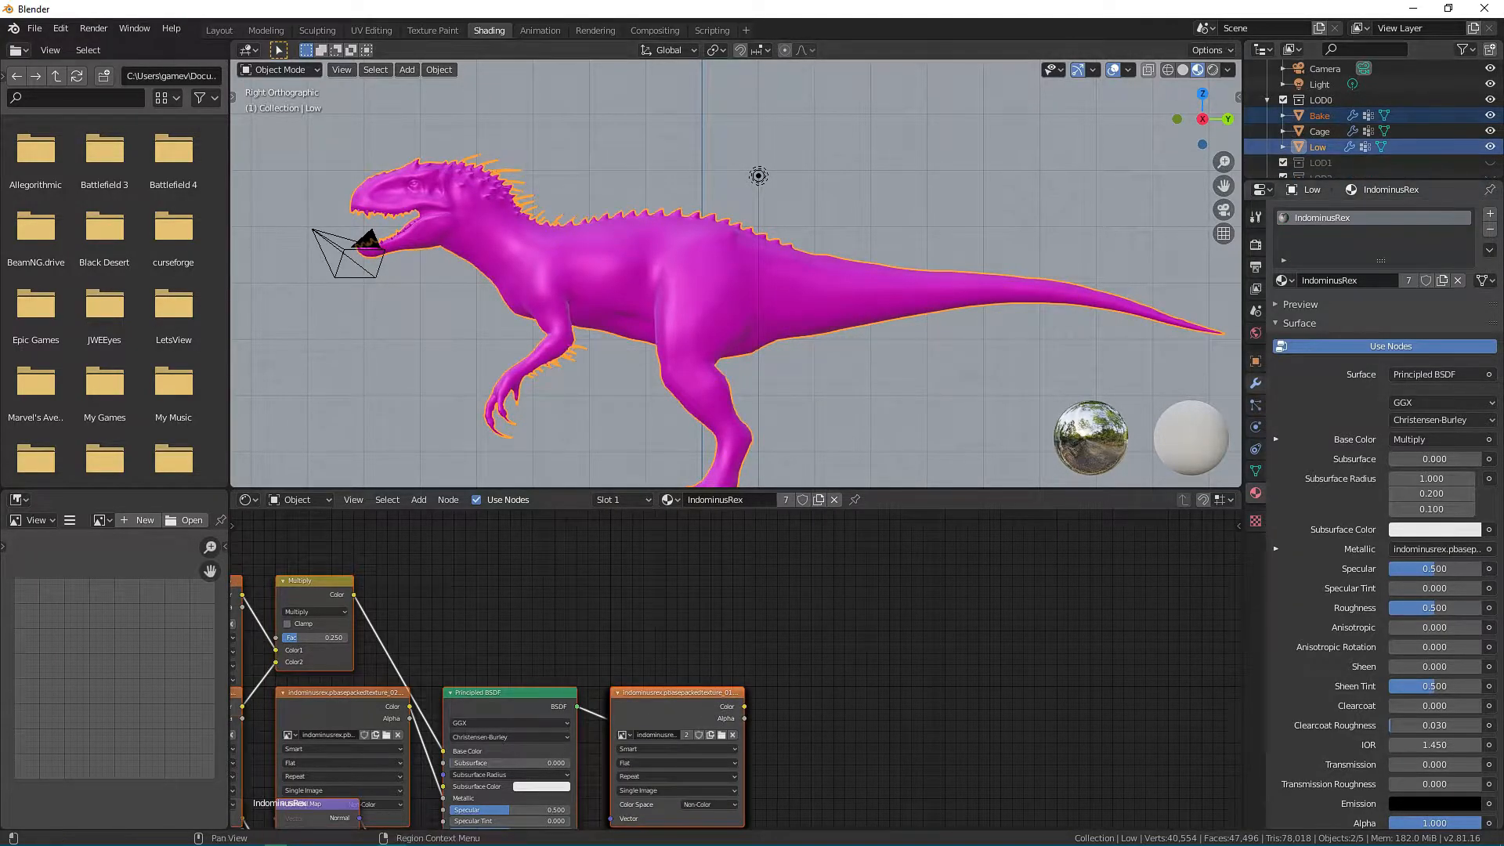
click(1256, 243)
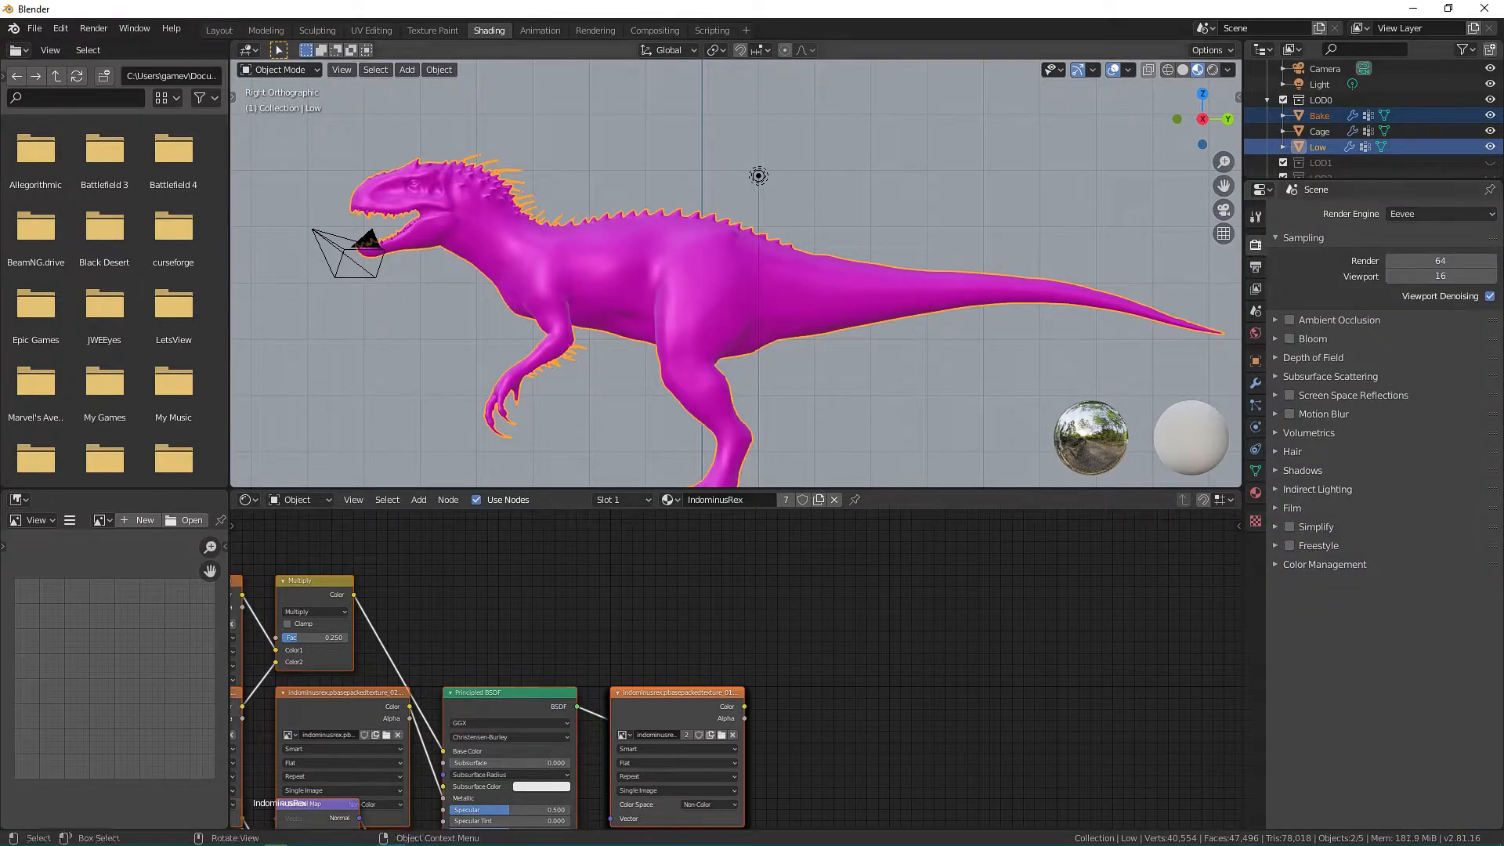
Switch to File Explorer and locate the Shared folder inside the JWEModding\Dinosaurs resource folder.
mouse_move(218, 839)
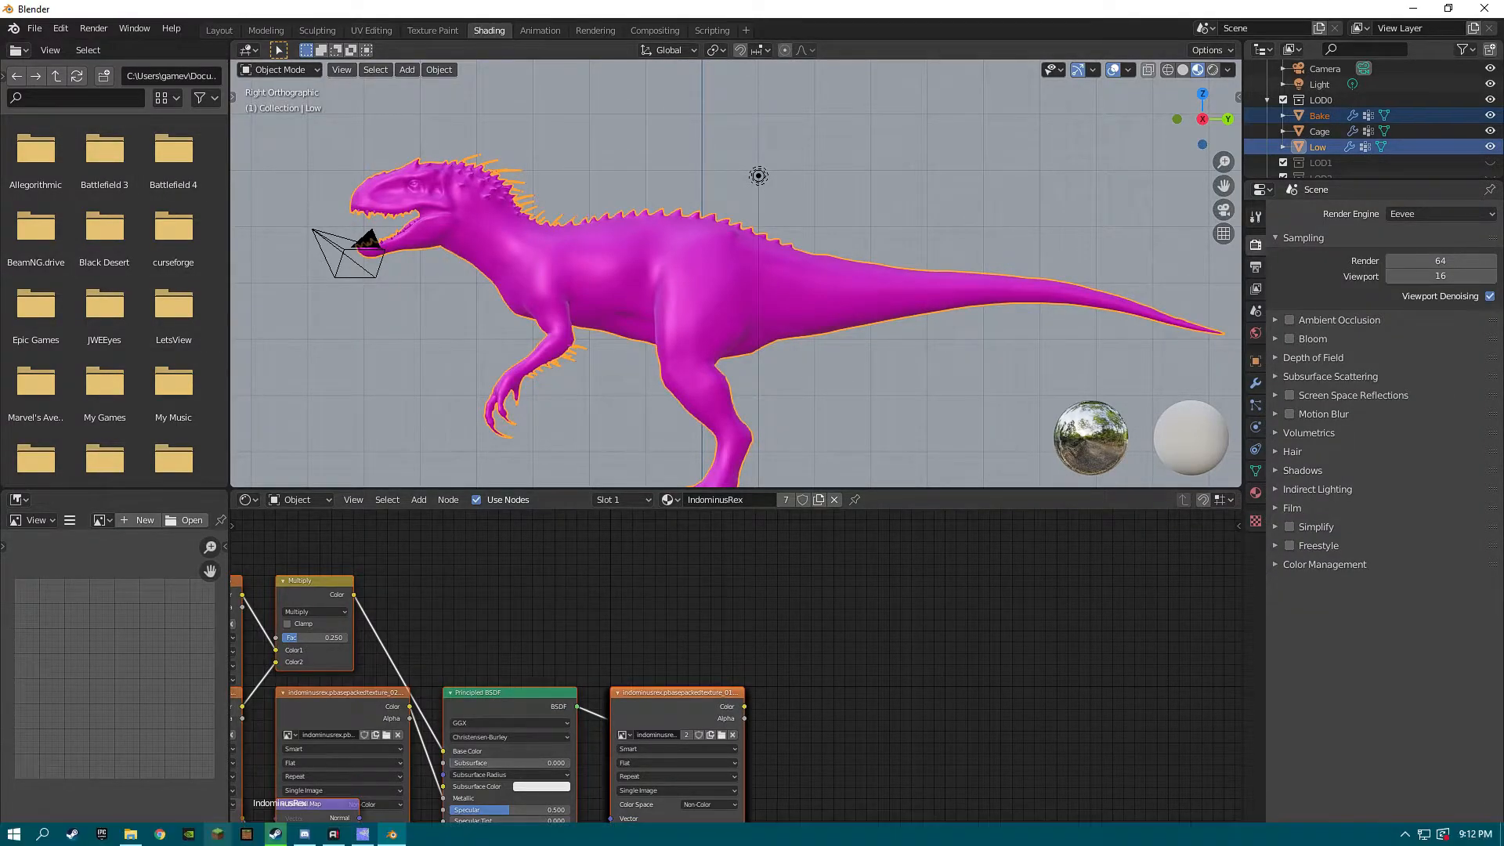
click(130, 834)
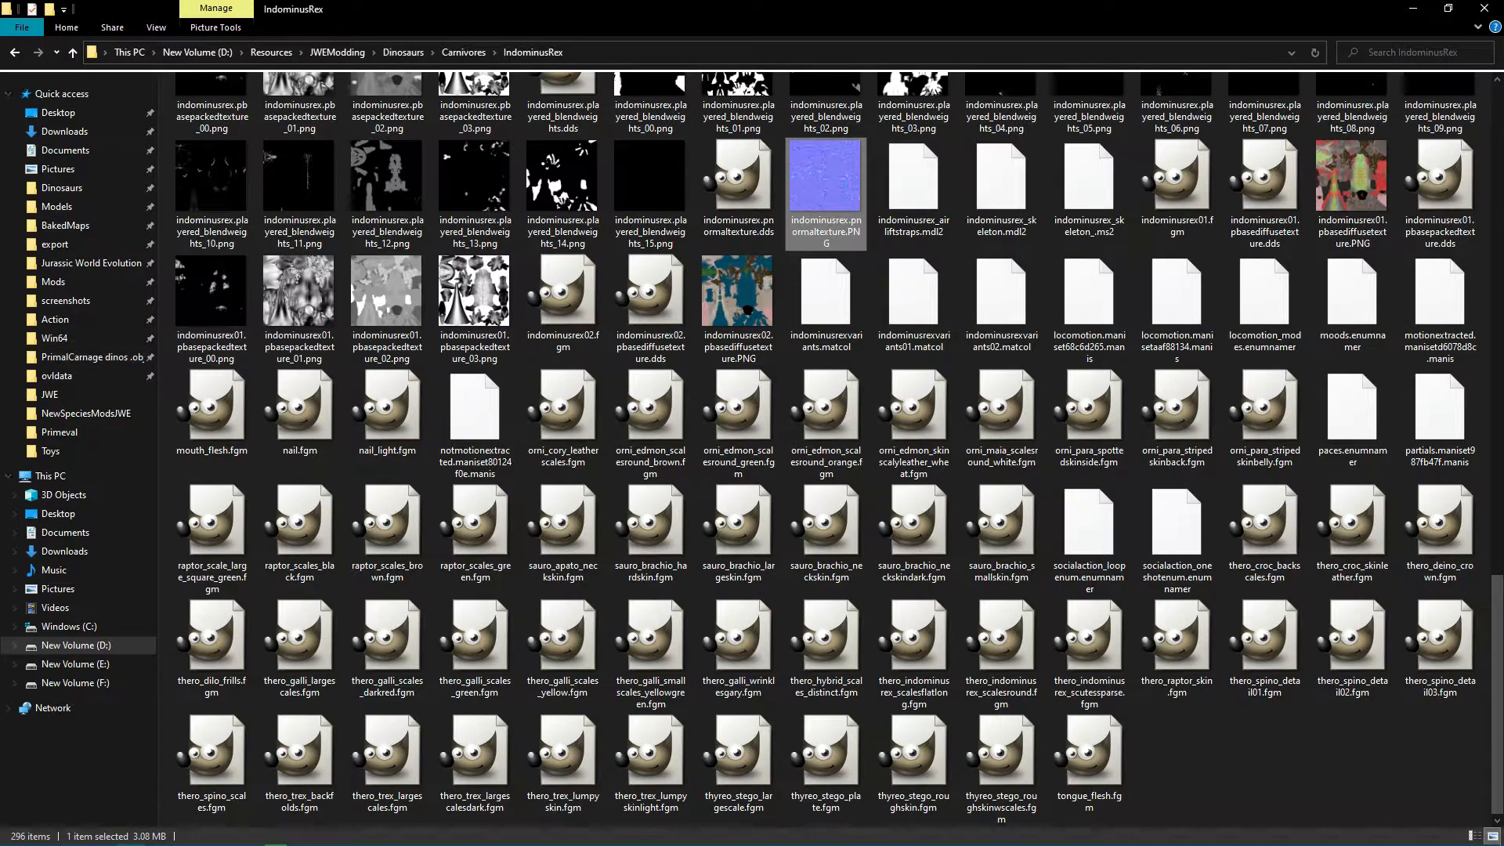
click(403, 52)
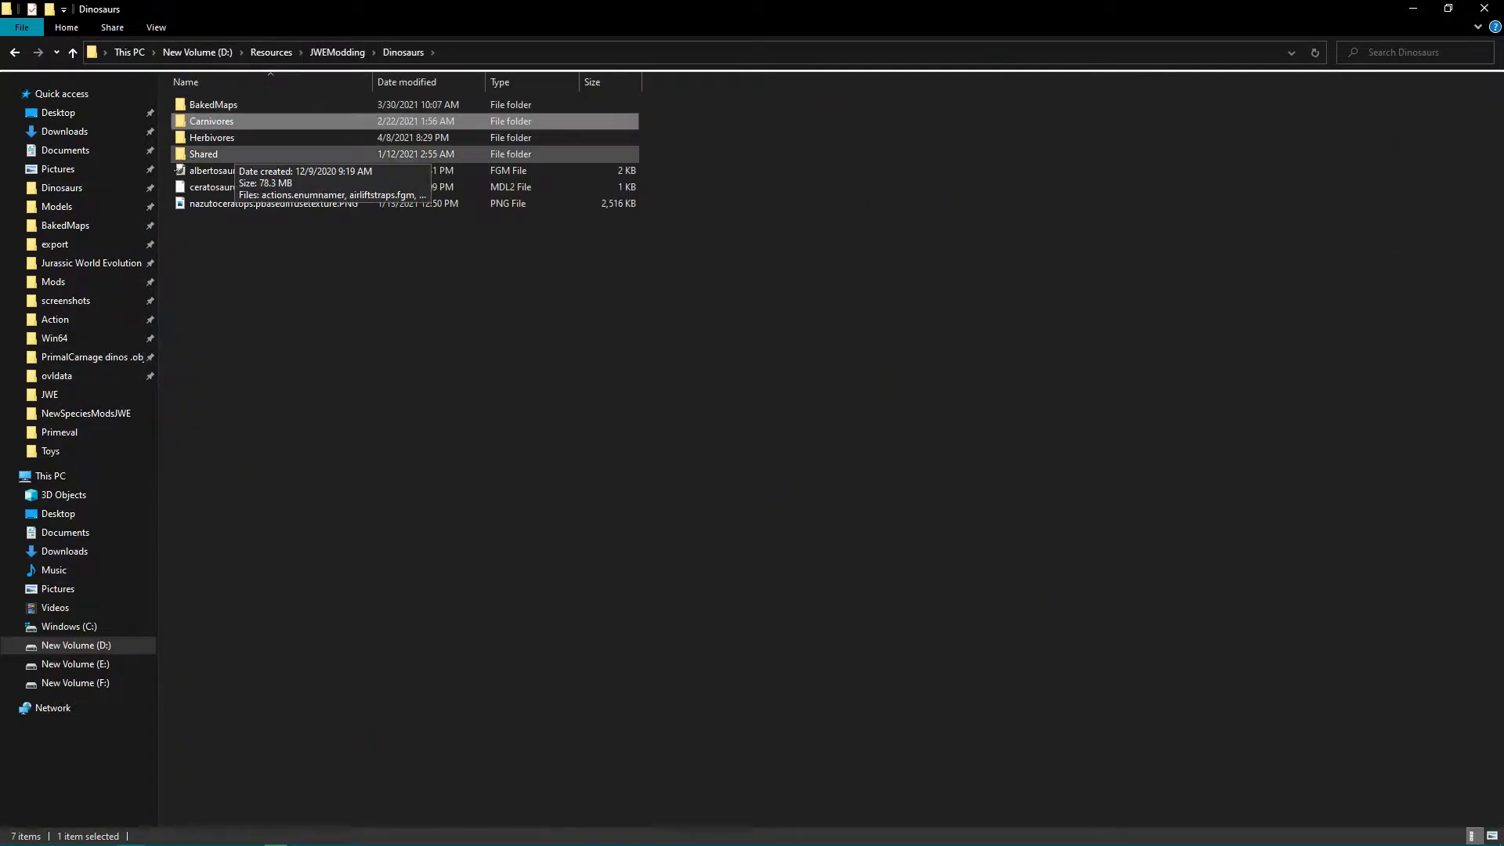
click(204, 154)
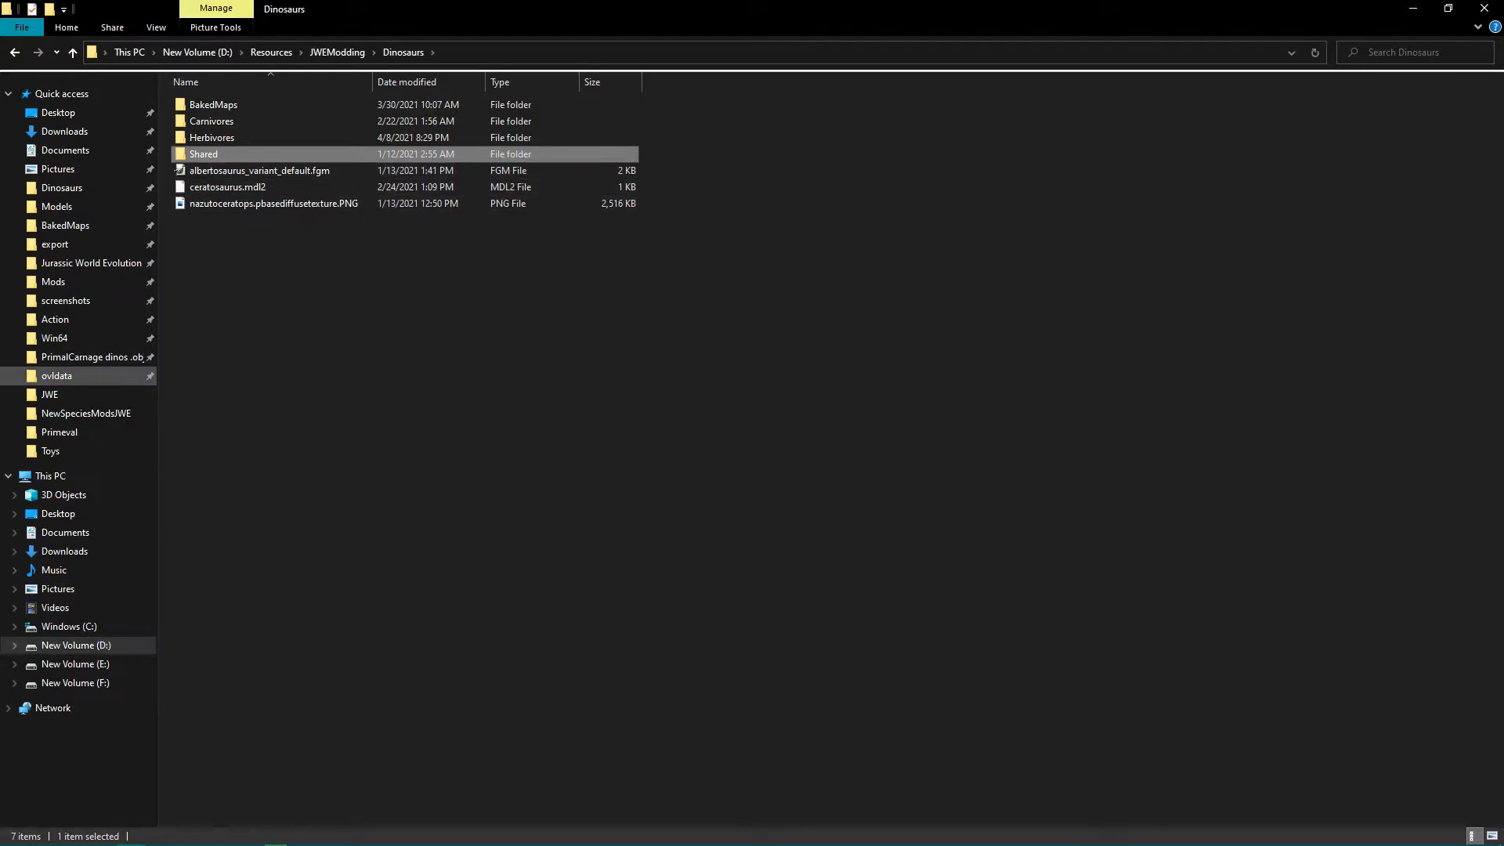
Locate the Shared folder in the game's ovldata\Content0\Dinosaurs directory and return to Blender.
click(57, 376)
scroll(501, 372, down, 10)
scroll(235, 373, up, 8)
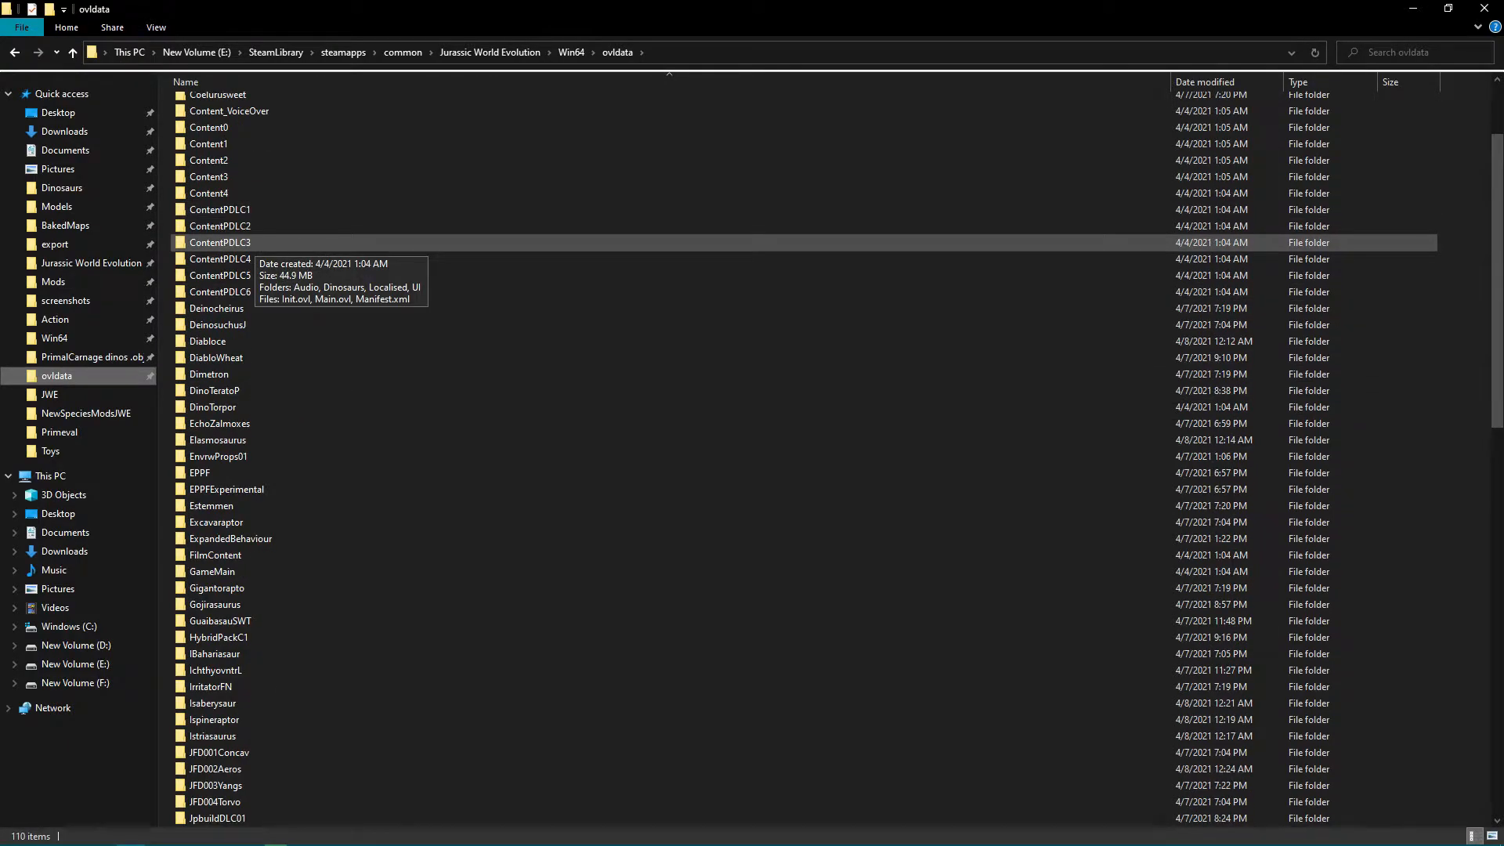
scroll(252, 244, up, 3)
double_click(249, 252)
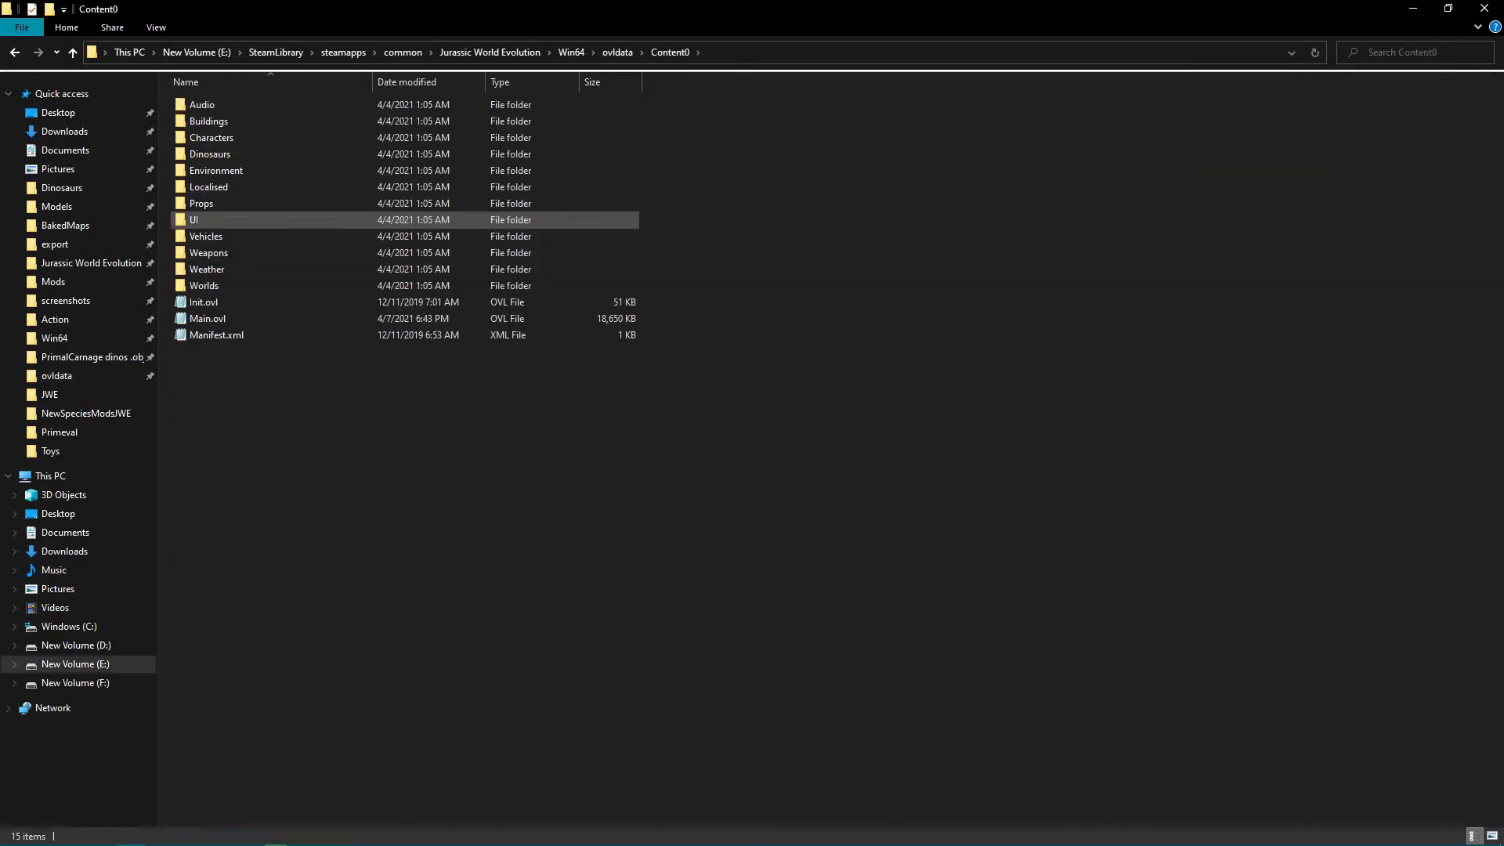
double_click(210, 153)
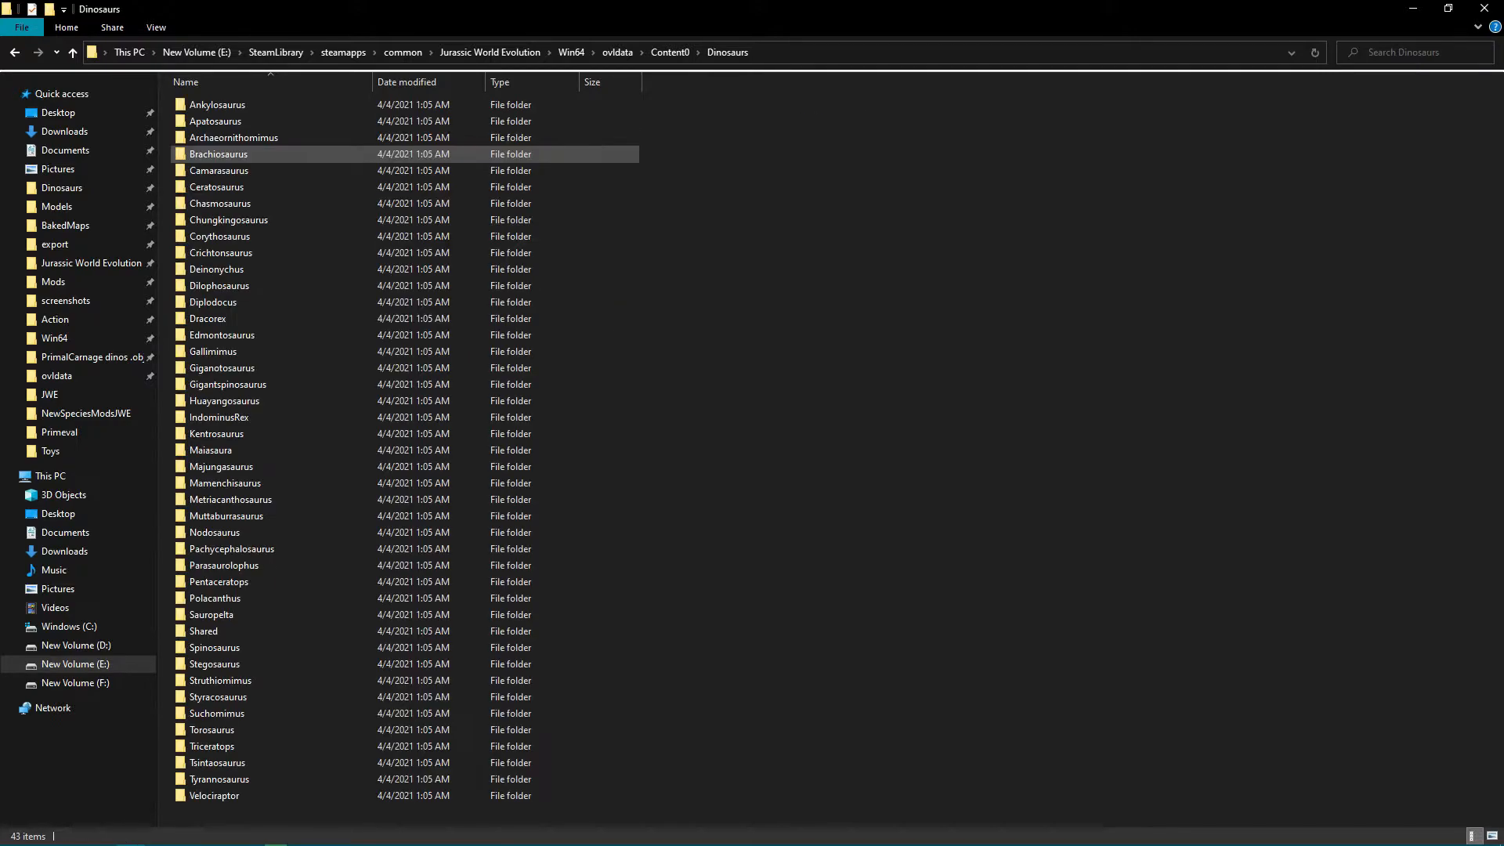
click(203, 630)
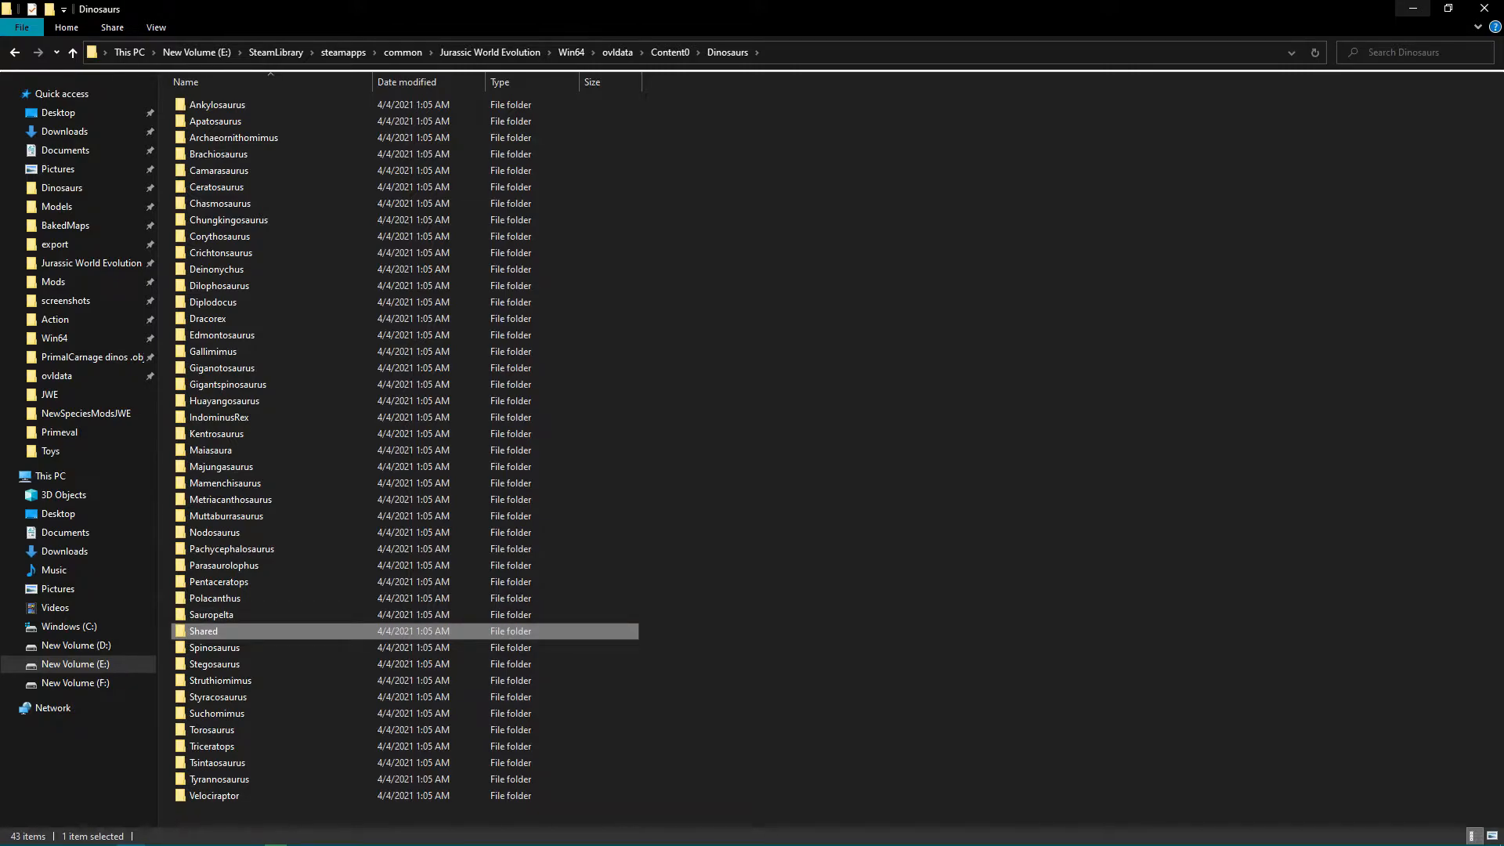
click(1413, 8)
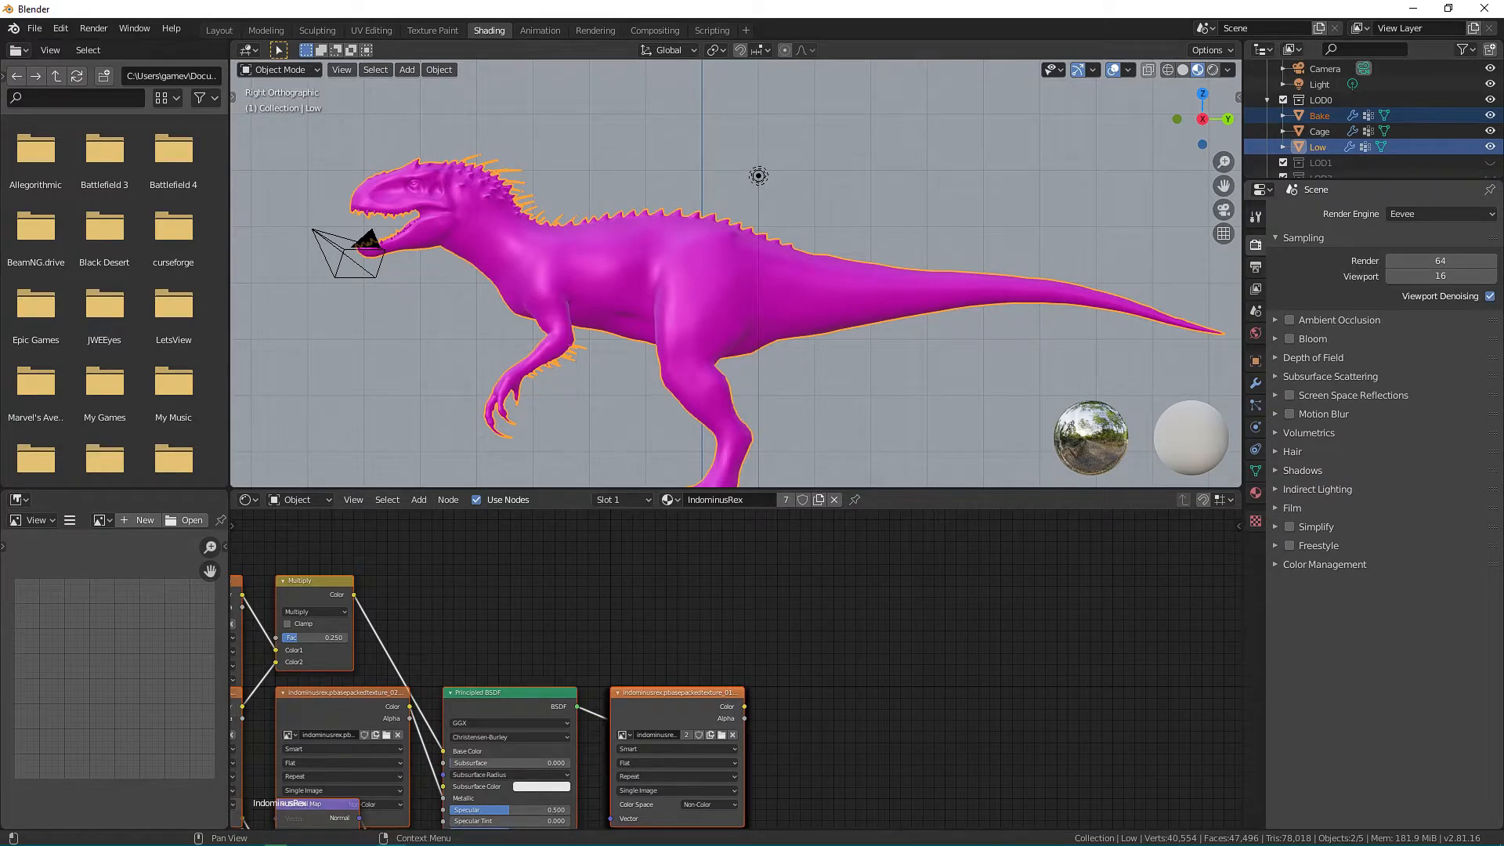
Set the render engine to Cycles and review the available device and feature set options.
click(1440, 214)
click(1417, 266)
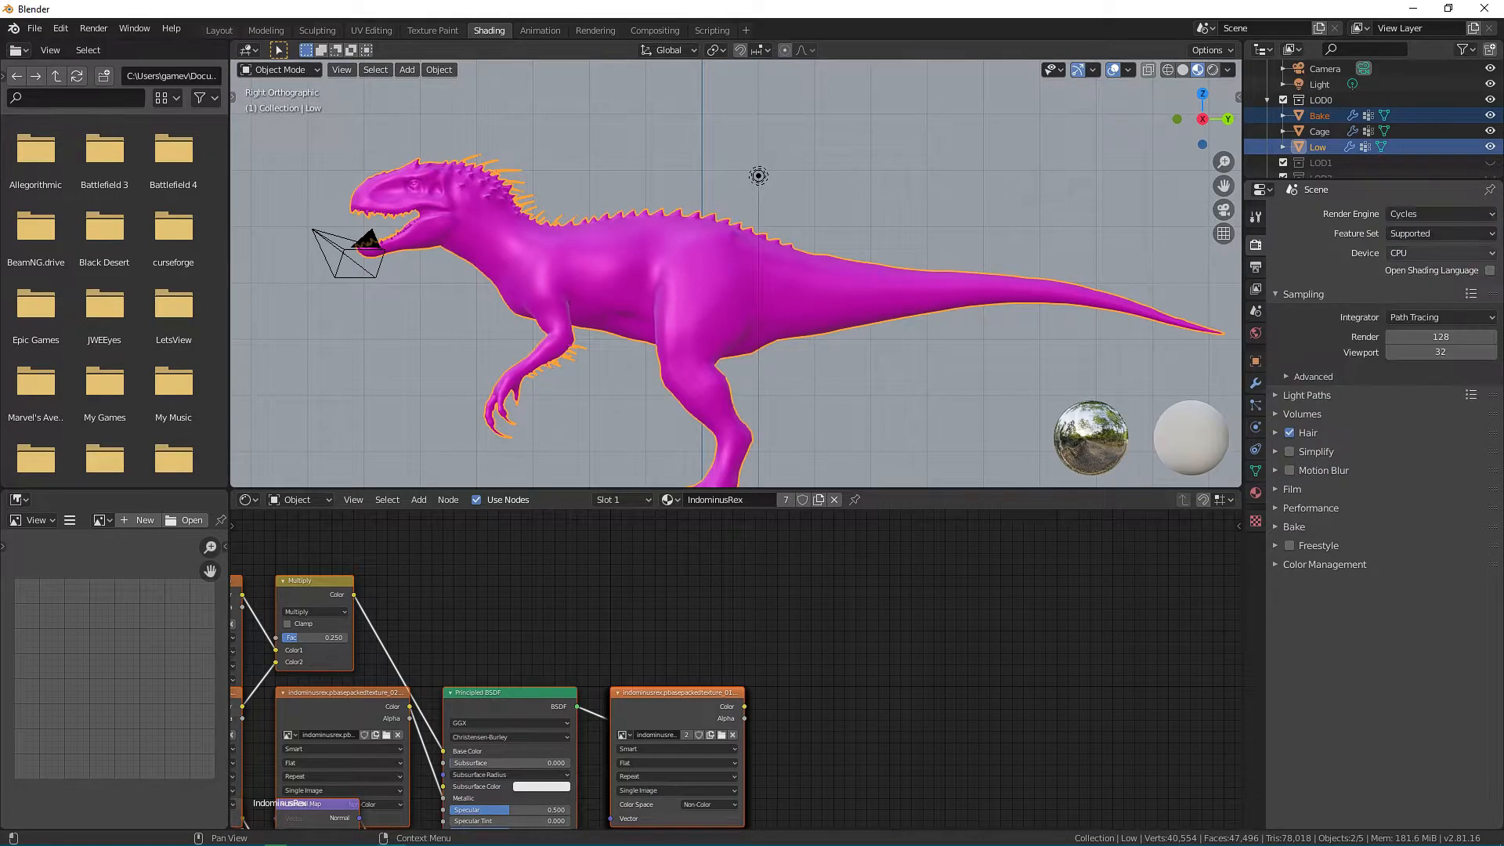
click(1439, 253)
click(1439, 255)
click(1439, 234)
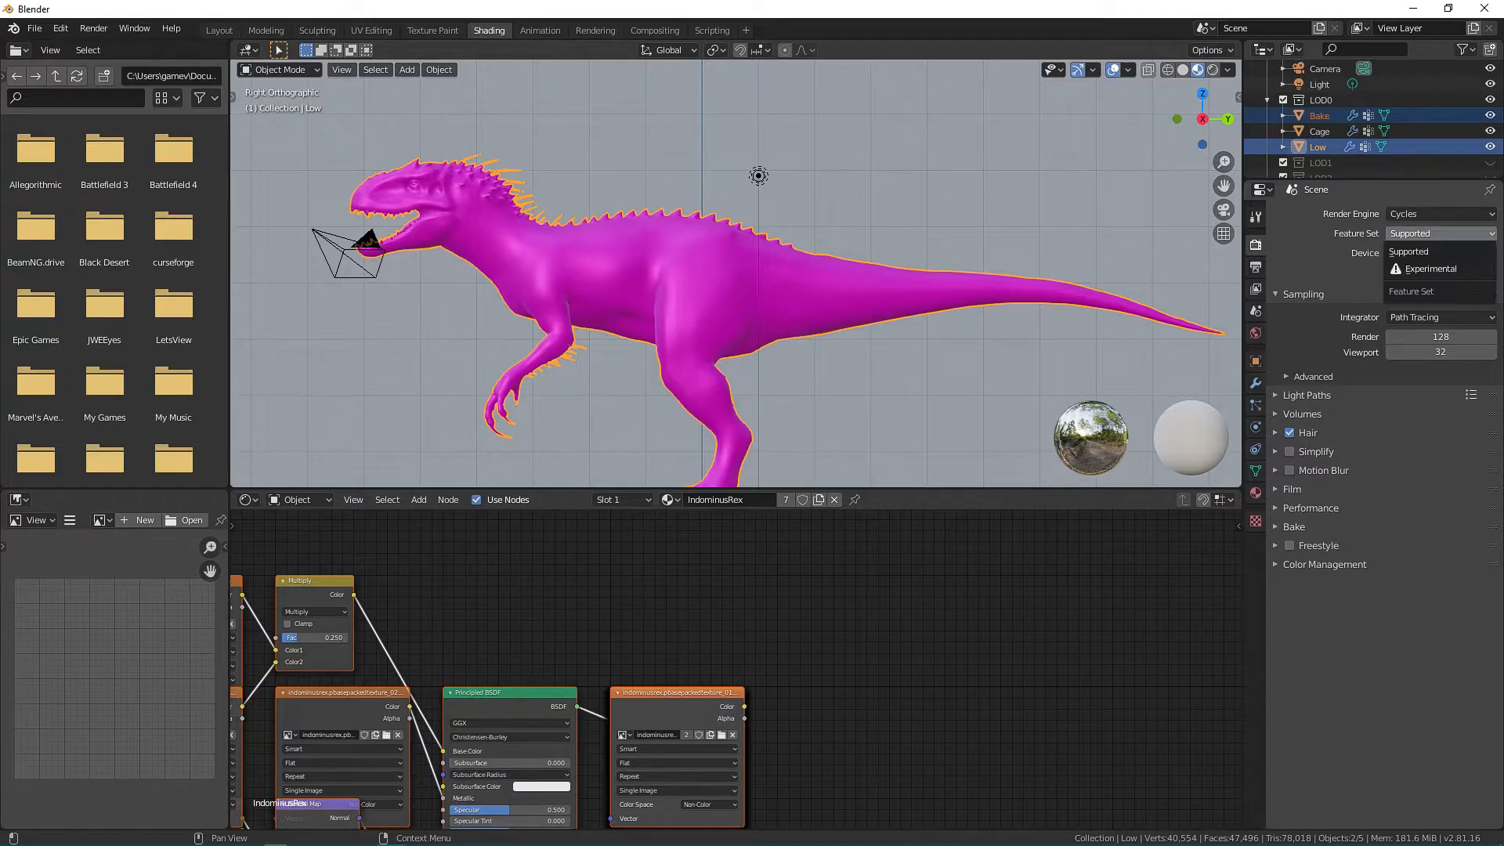
click(1440, 234)
click(1440, 233)
click(1439, 233)
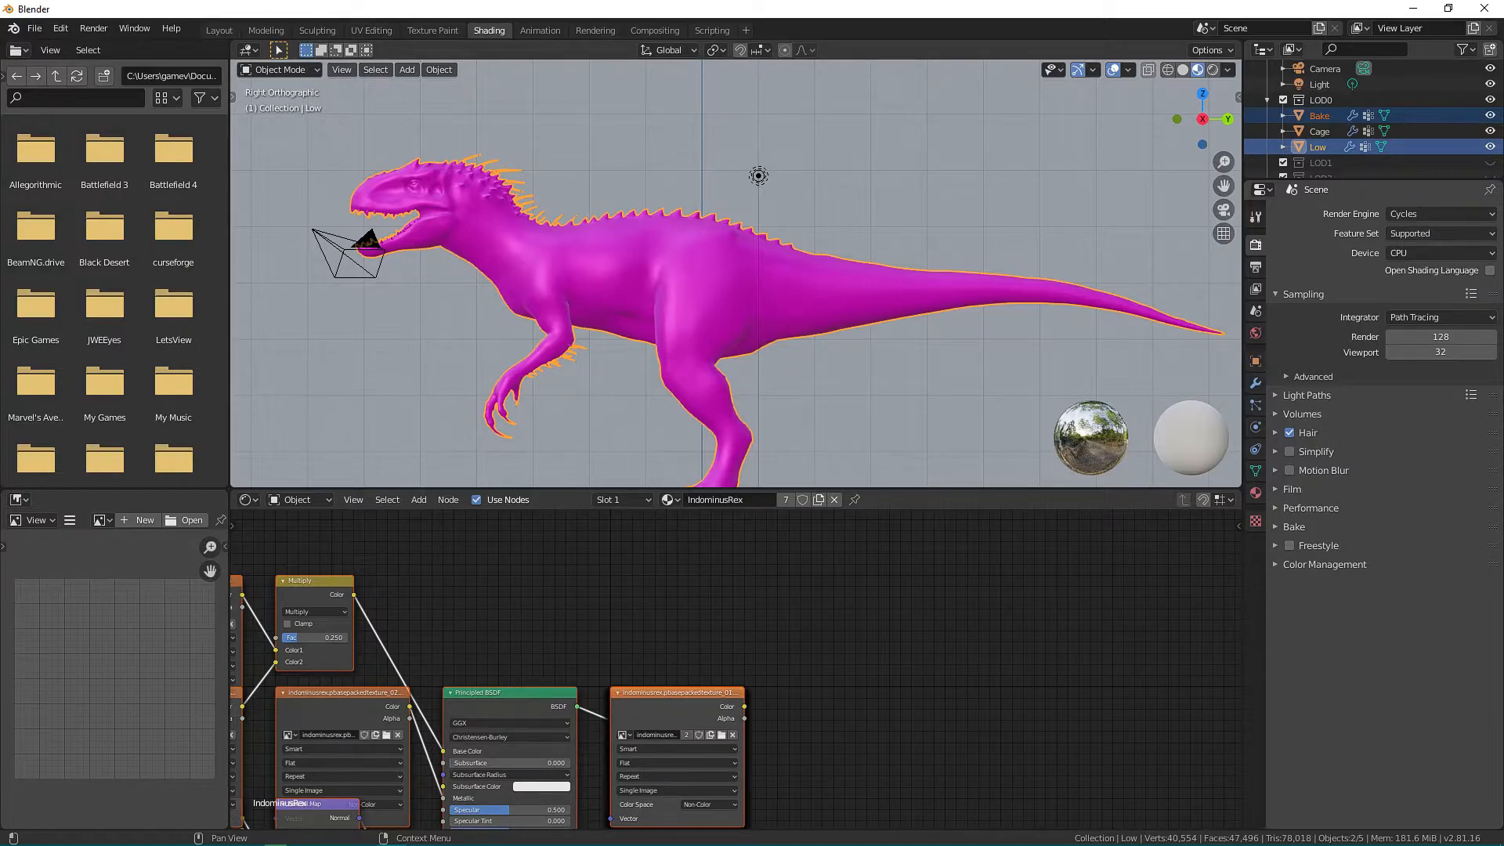
Set the bake type to Normal and enable Selected to Active baking.
click(1294, 526)
click(1439, 589)
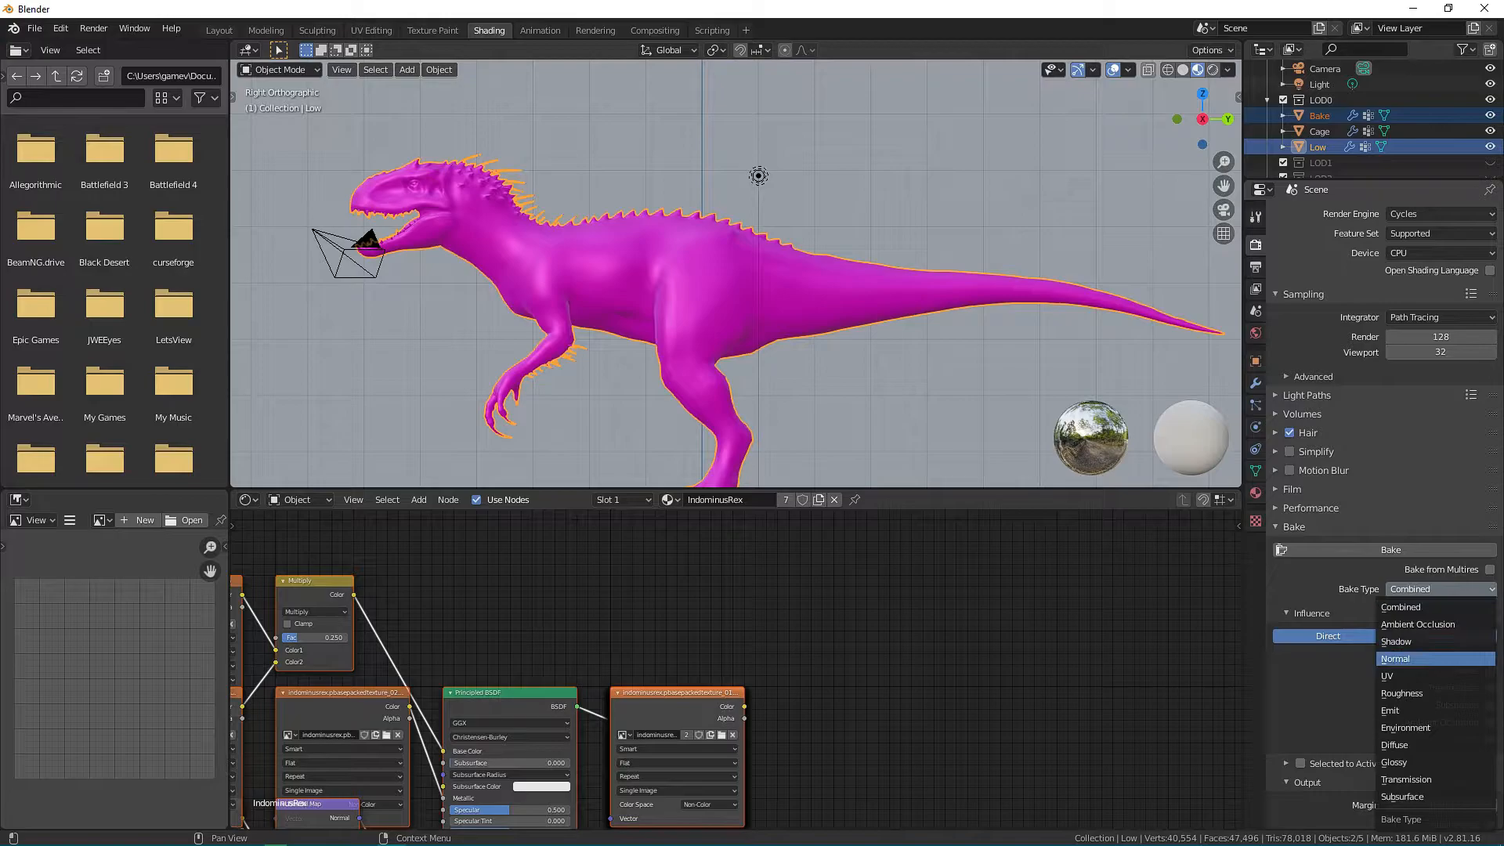
click(1402, 659)
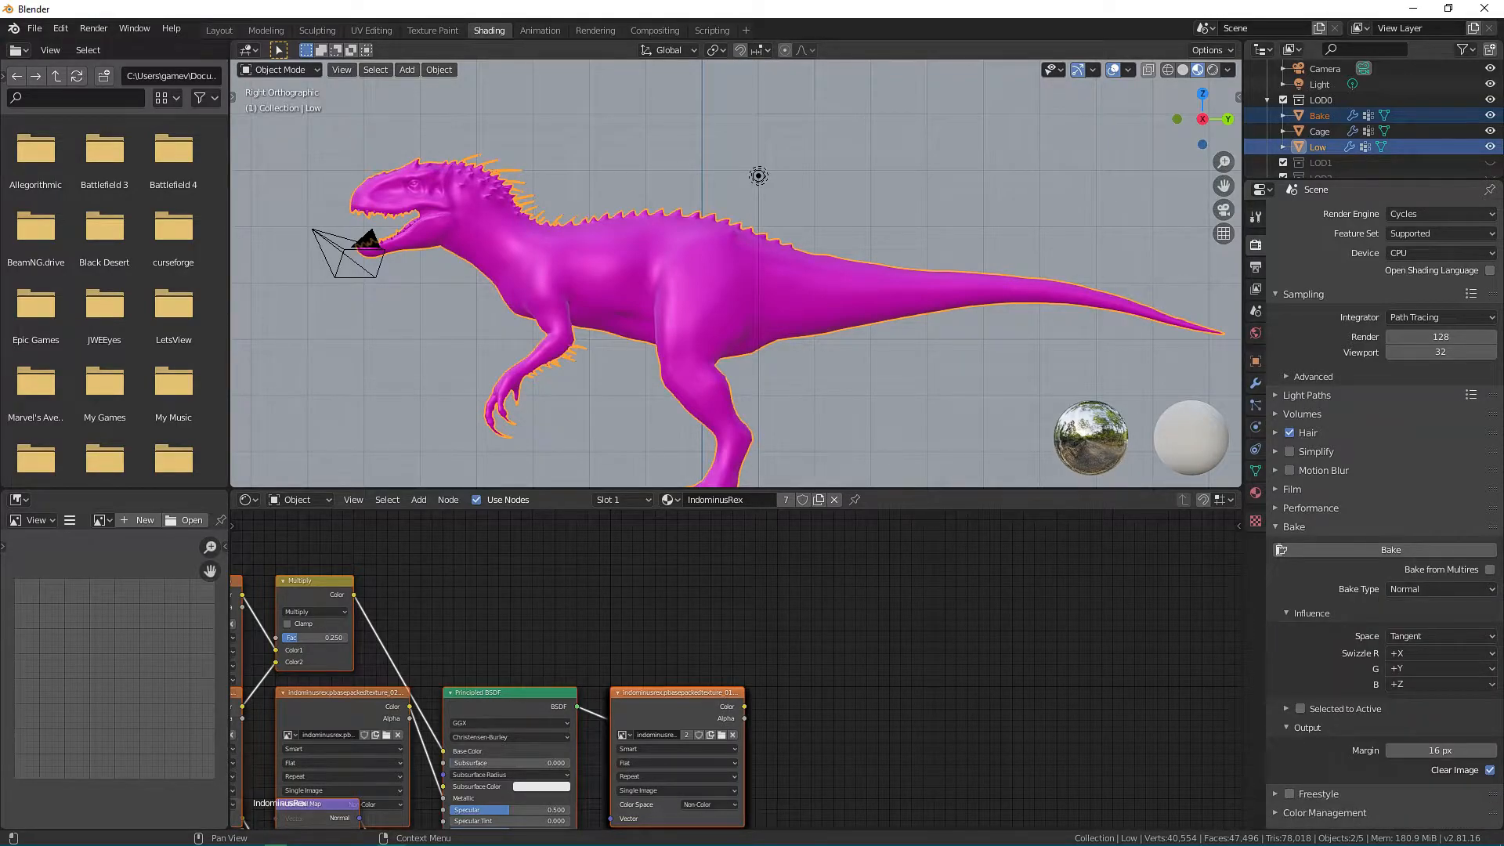
click(1285, 708)
scroll(1331, 705, down, 1)
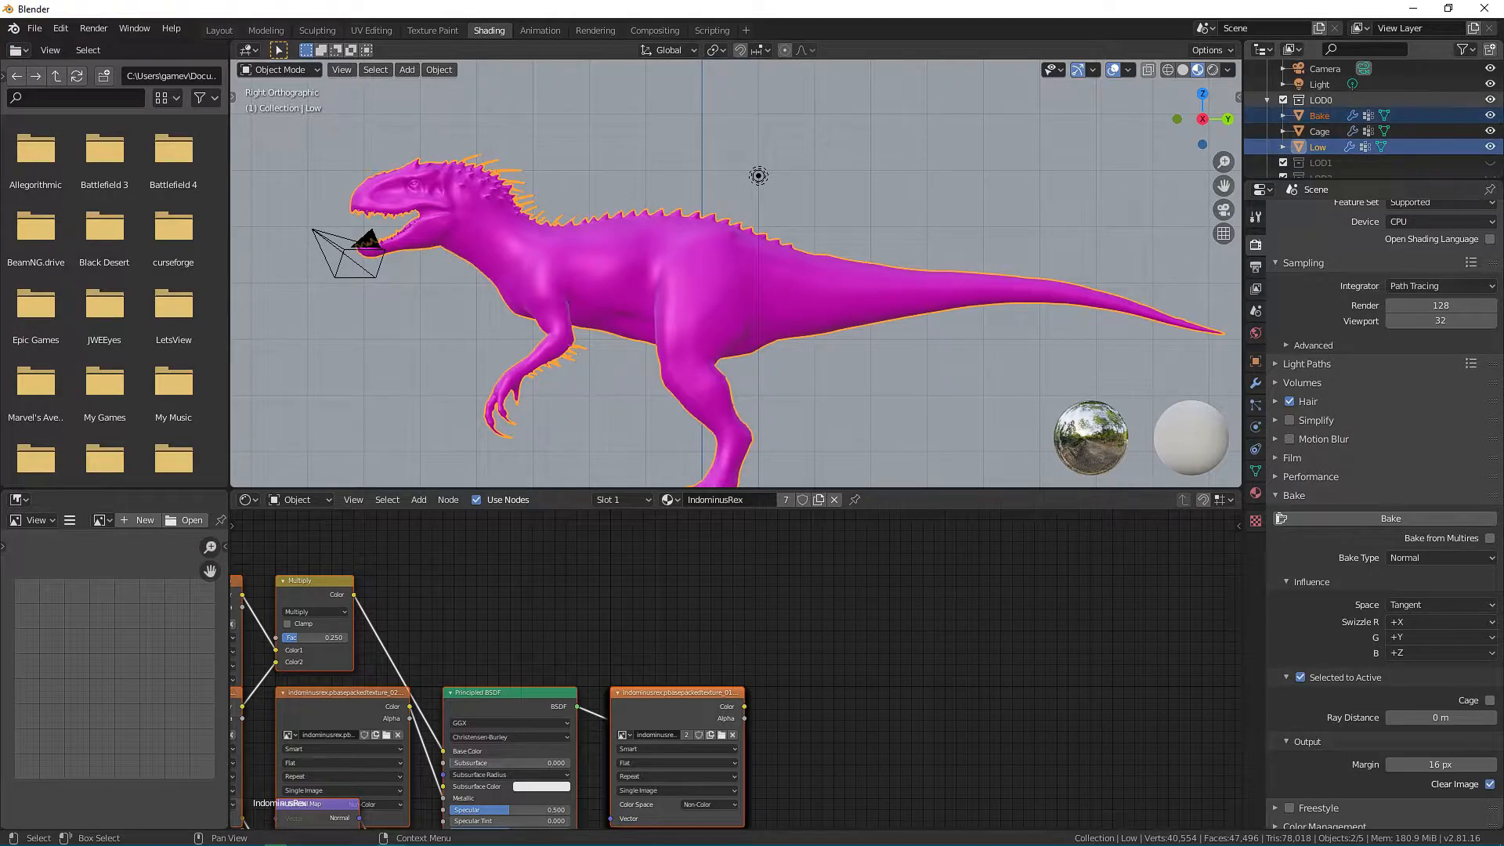
Enable cage baking with Cage as the cage object and an extrusion of 0.01 m.
click(1488, 700)
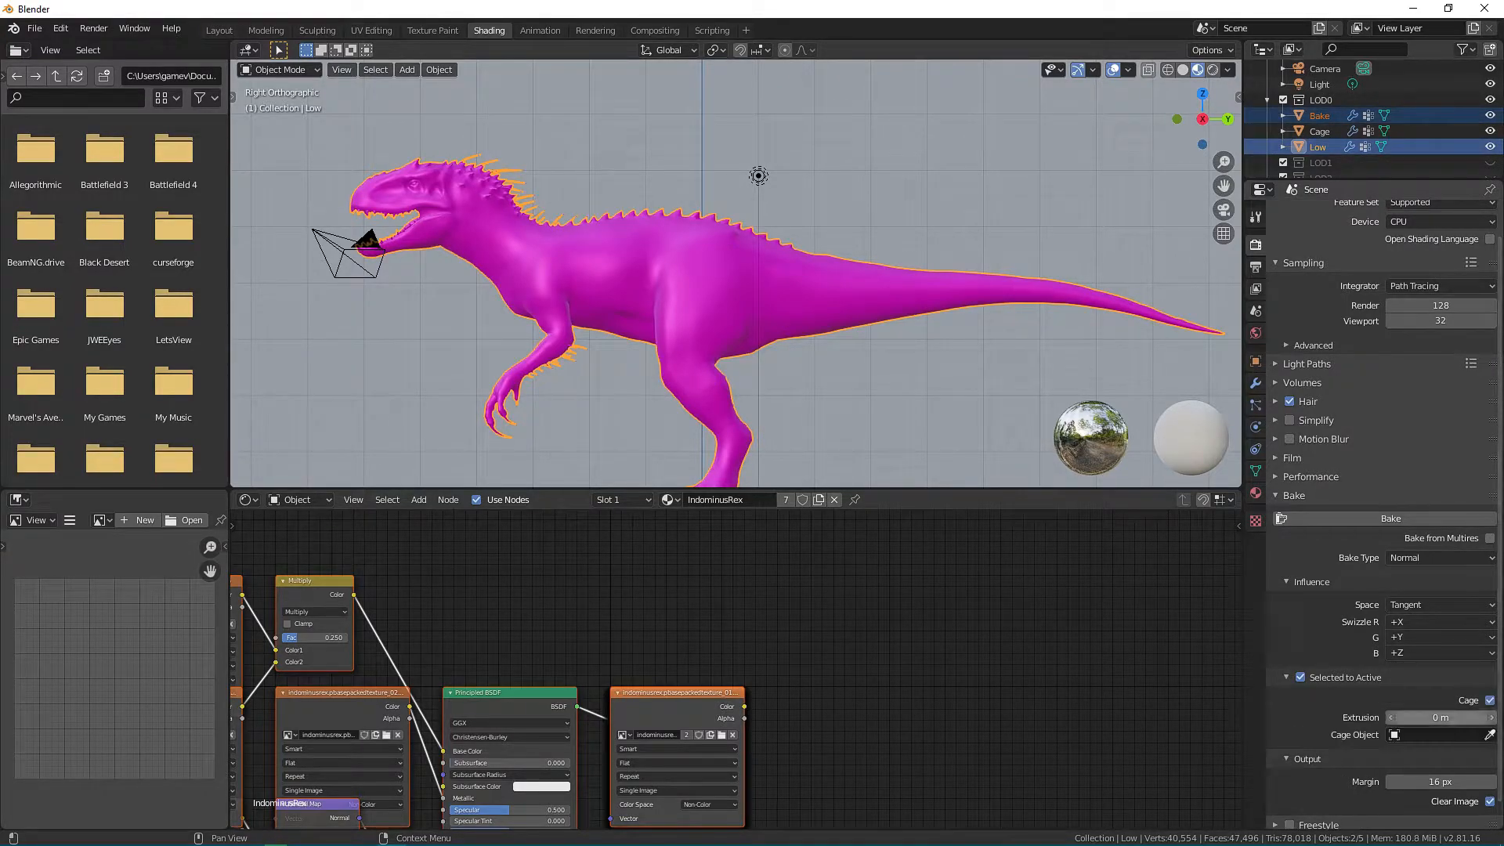
click(1442, 735)
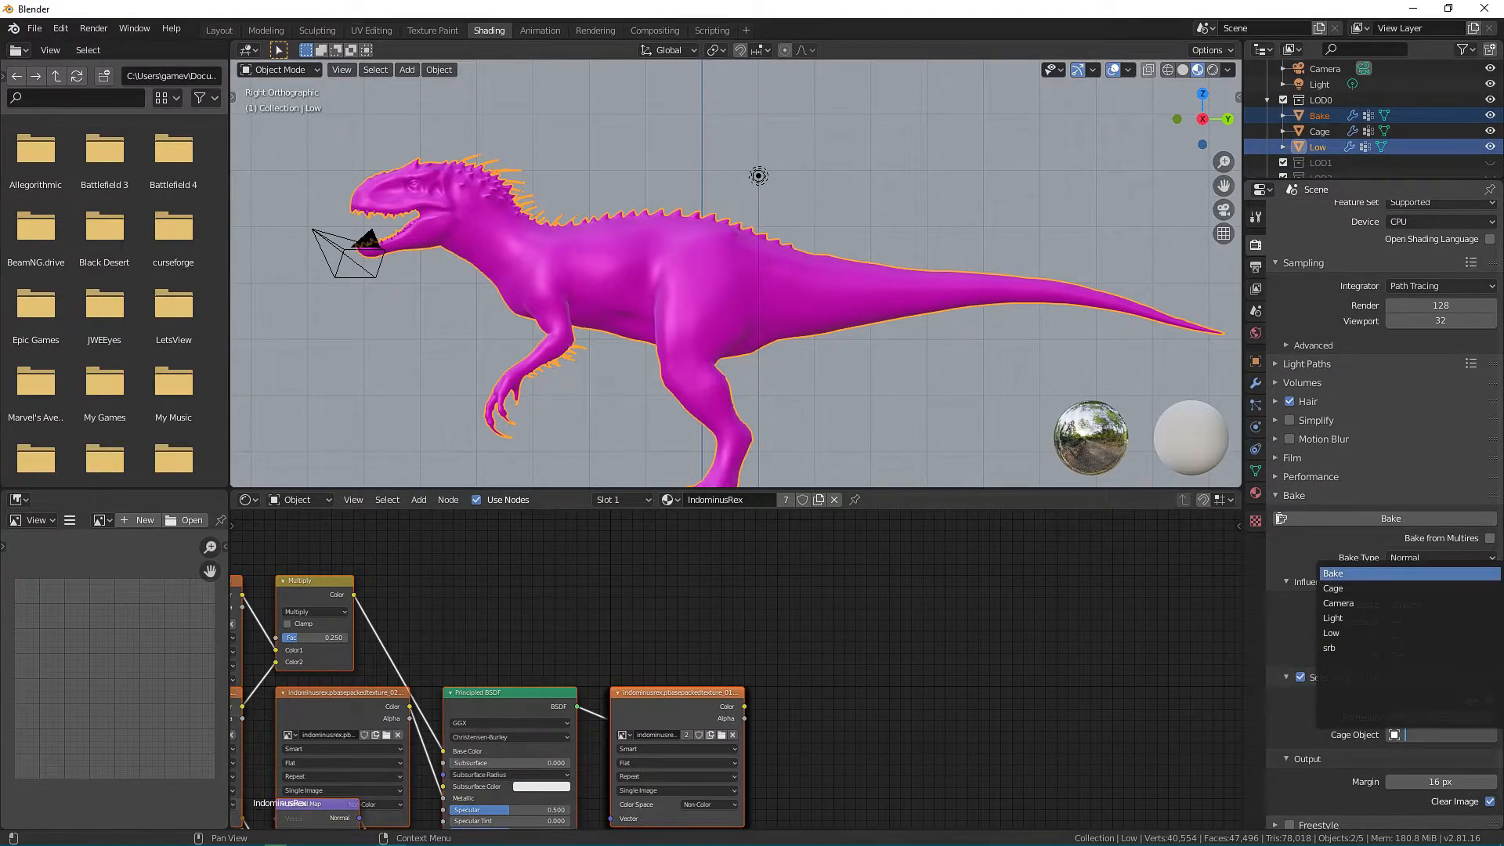
click(1332, 589)
click(1440, 717)
text(.)
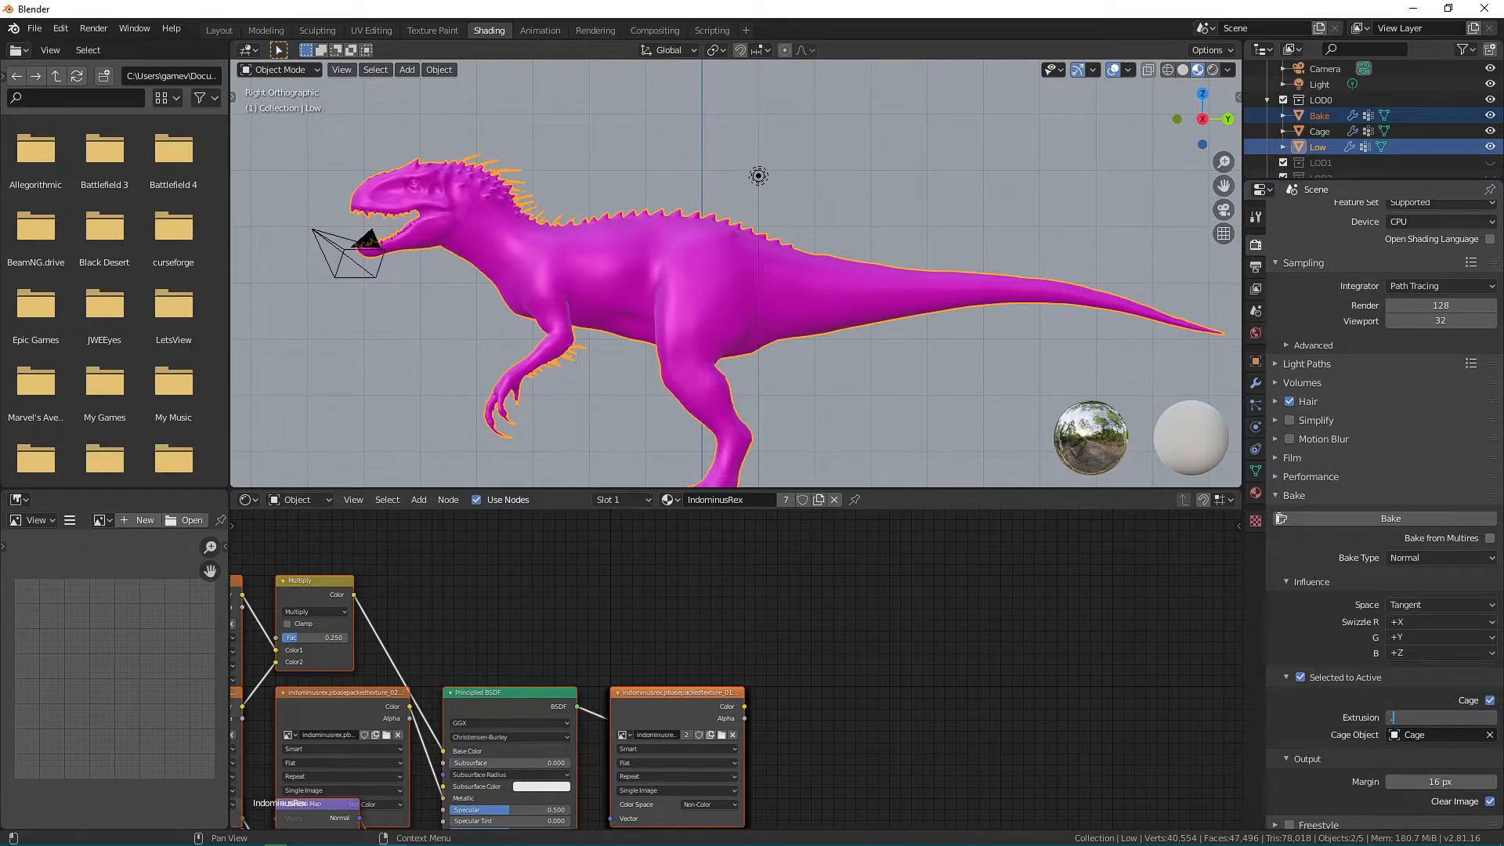
text(01)
key(Return)
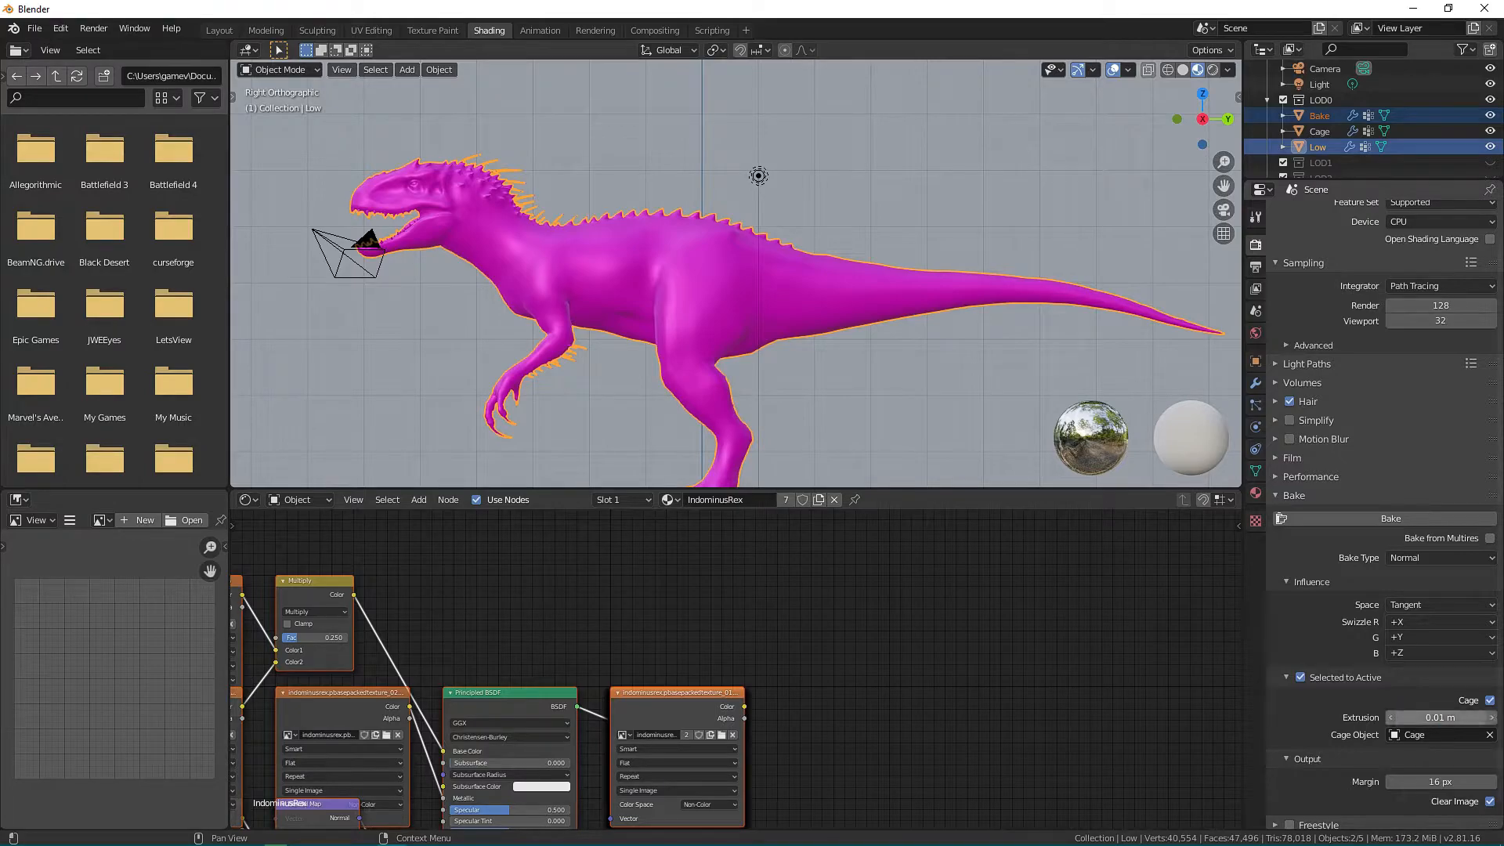
Set the bake margin to 32 px and bake the normal map from Bake onto Low.
click(1440, 782)
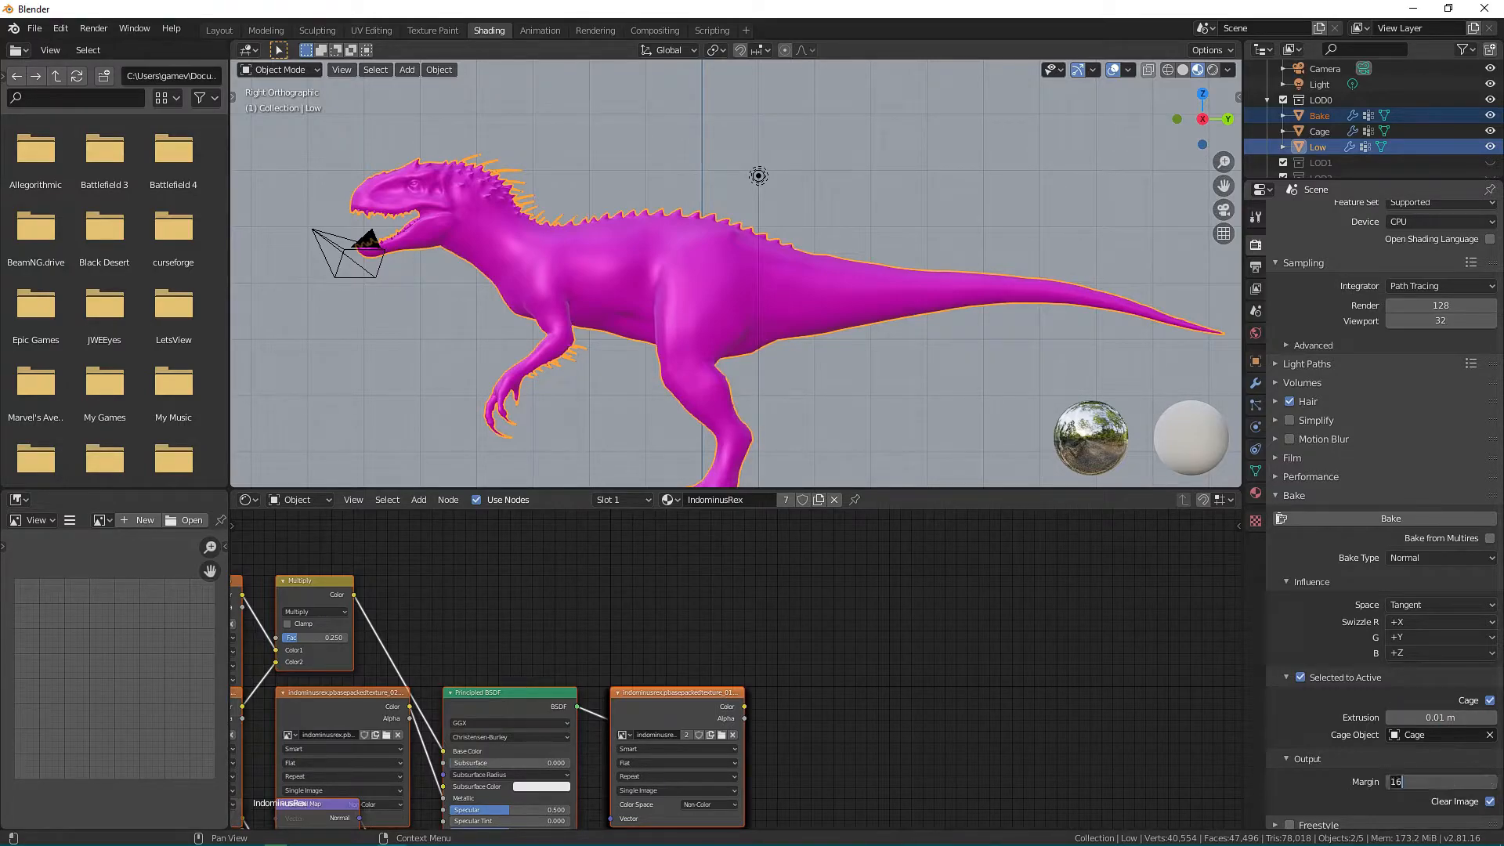
text(32)
key(Return)
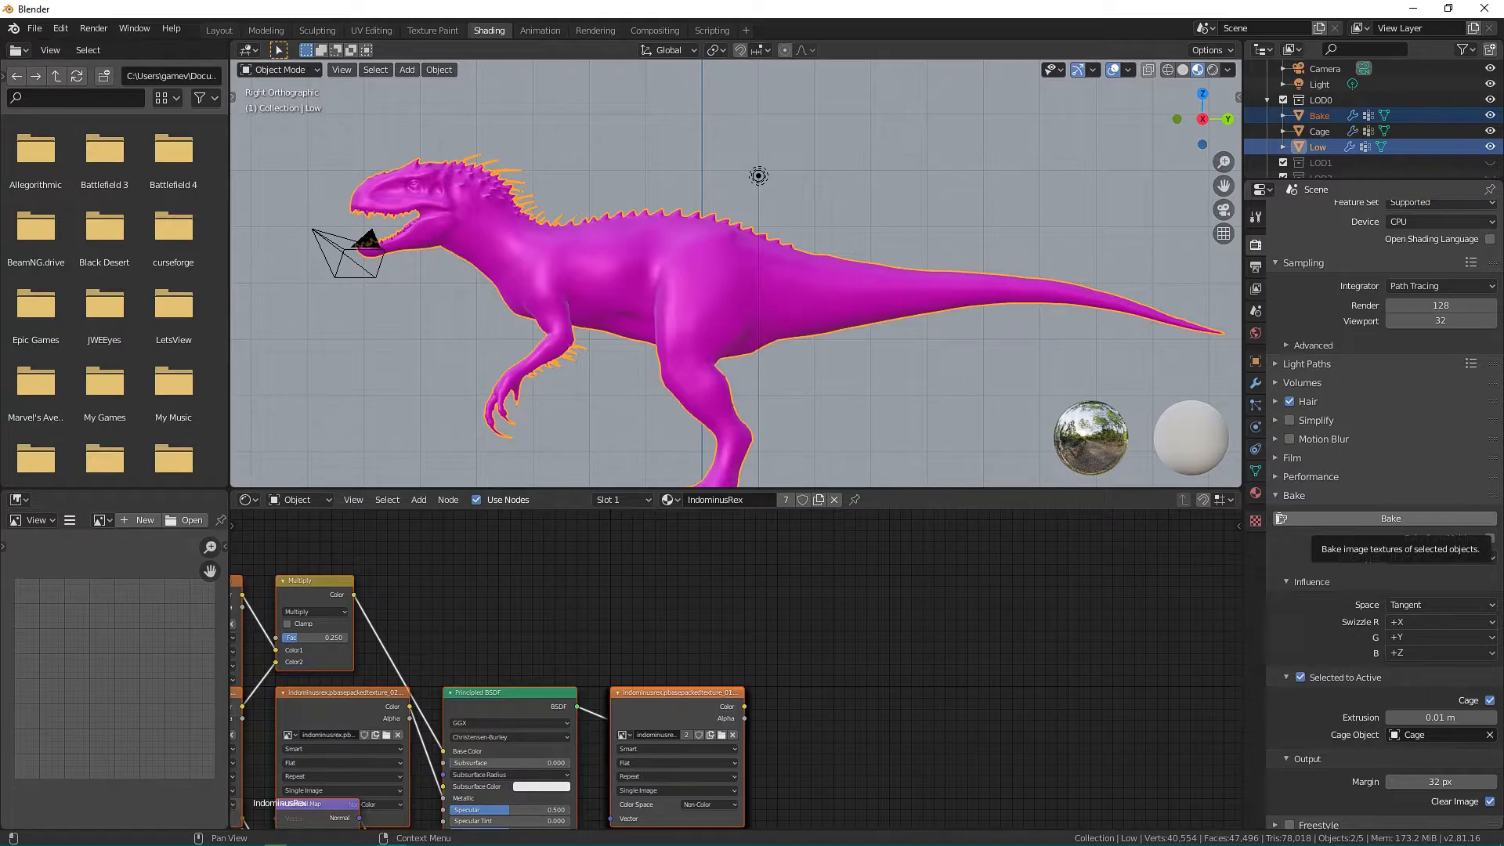
click(1390, 519)
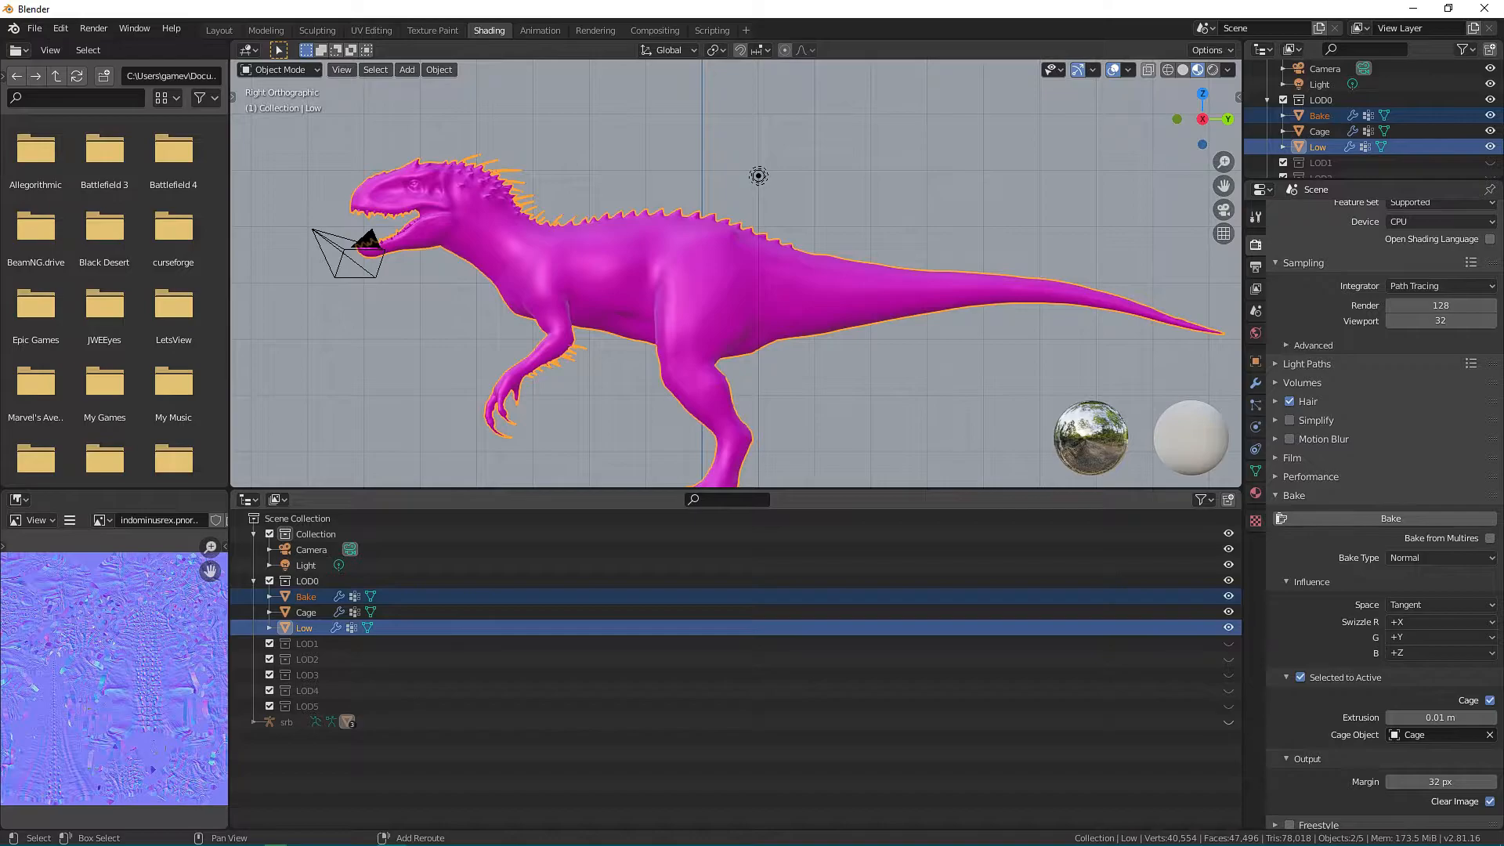
Inspect the baked normal map and start saving it as a separate image file.
scroll(116, 678, up, 3)
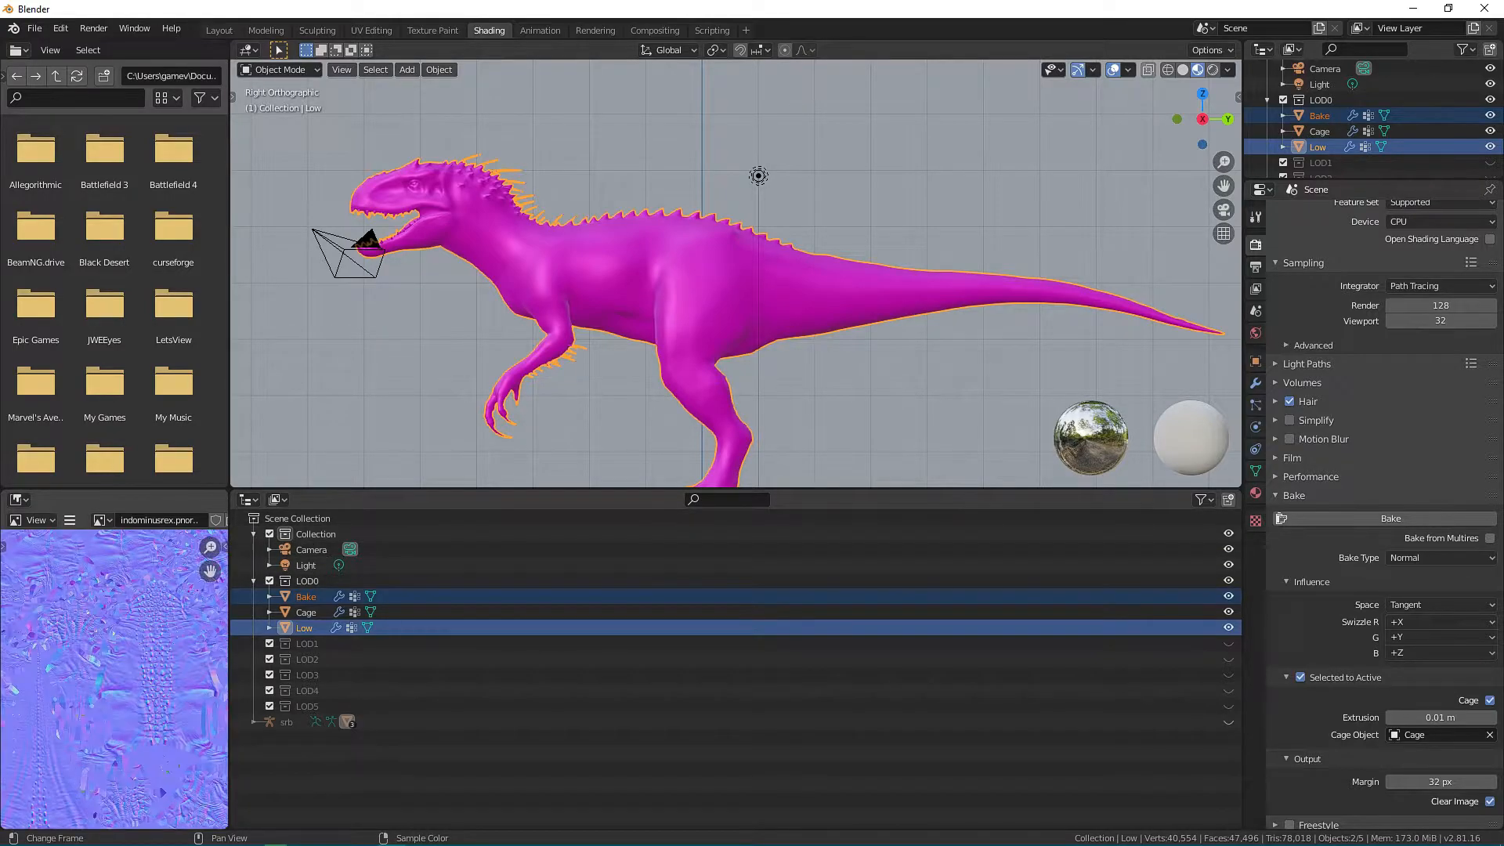
scroll(116, 679, down, 4)
scroll(116, 679, up, 3)
scroll(116, 678, down, 1)
click(70, 520)
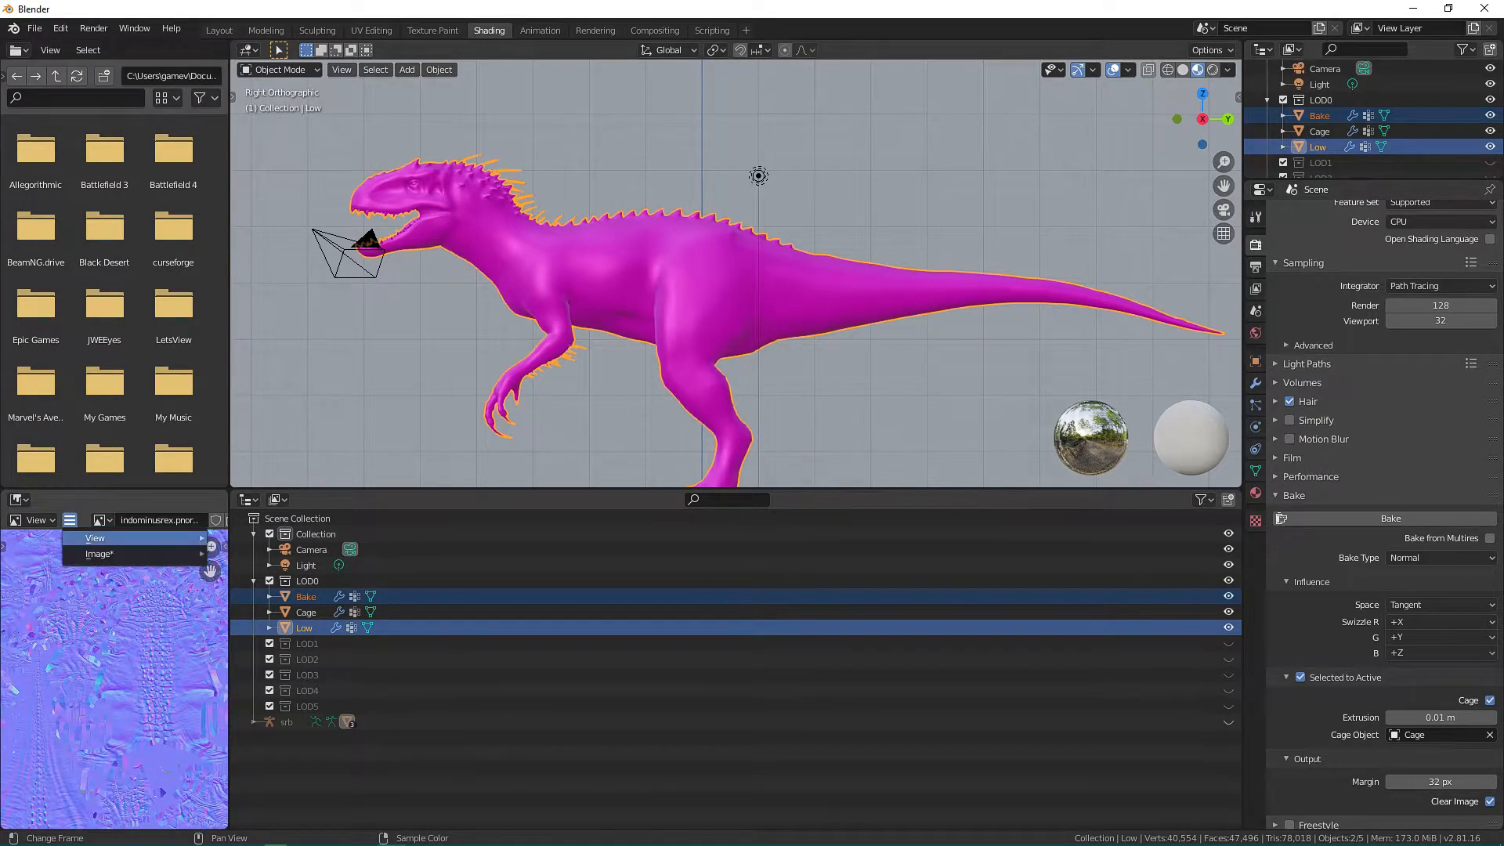
mouse_move(117, 554)
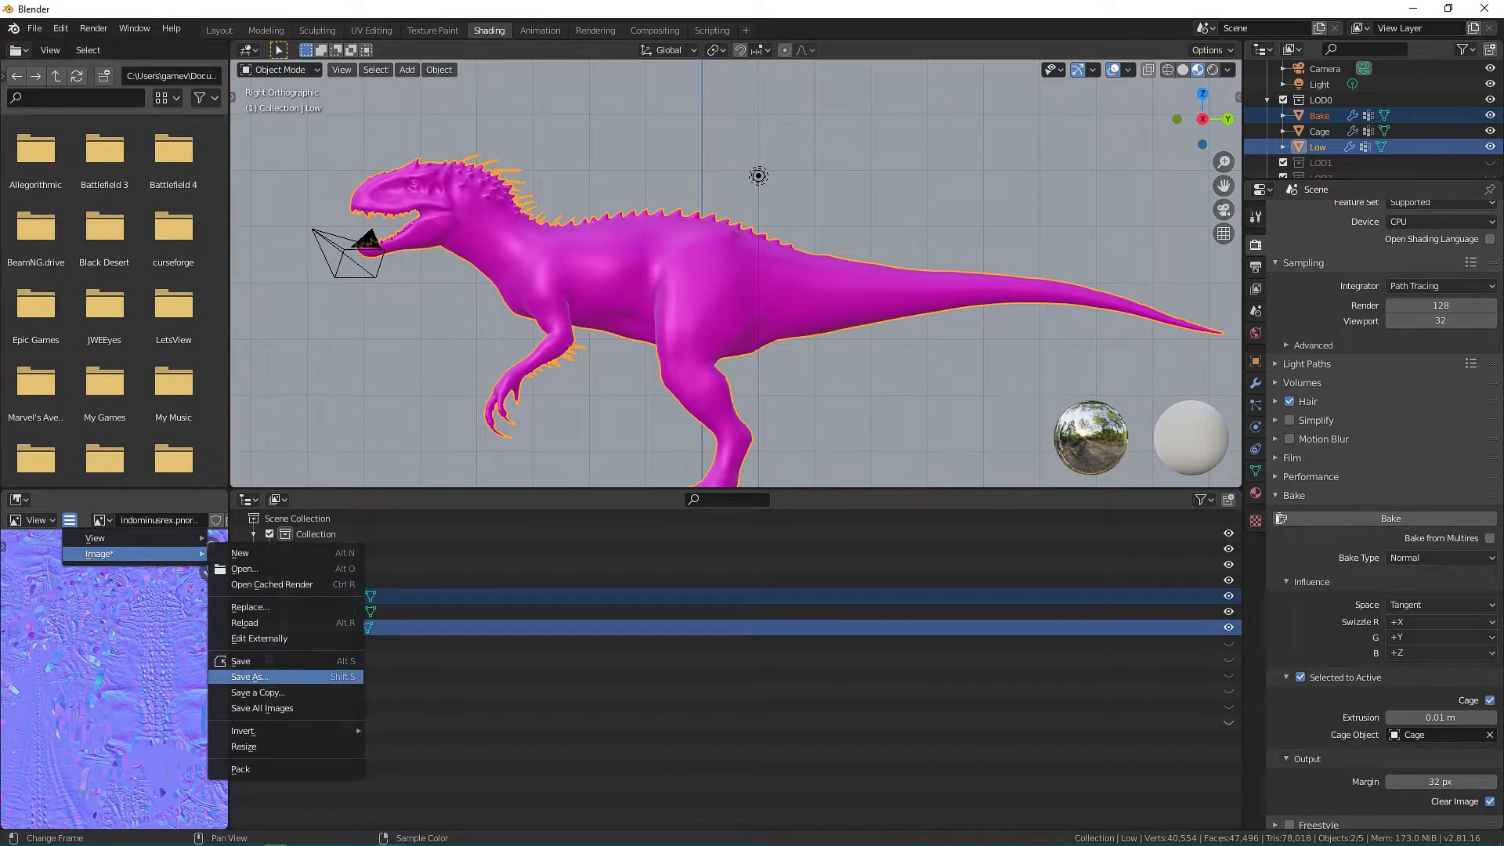
click(249, 676)
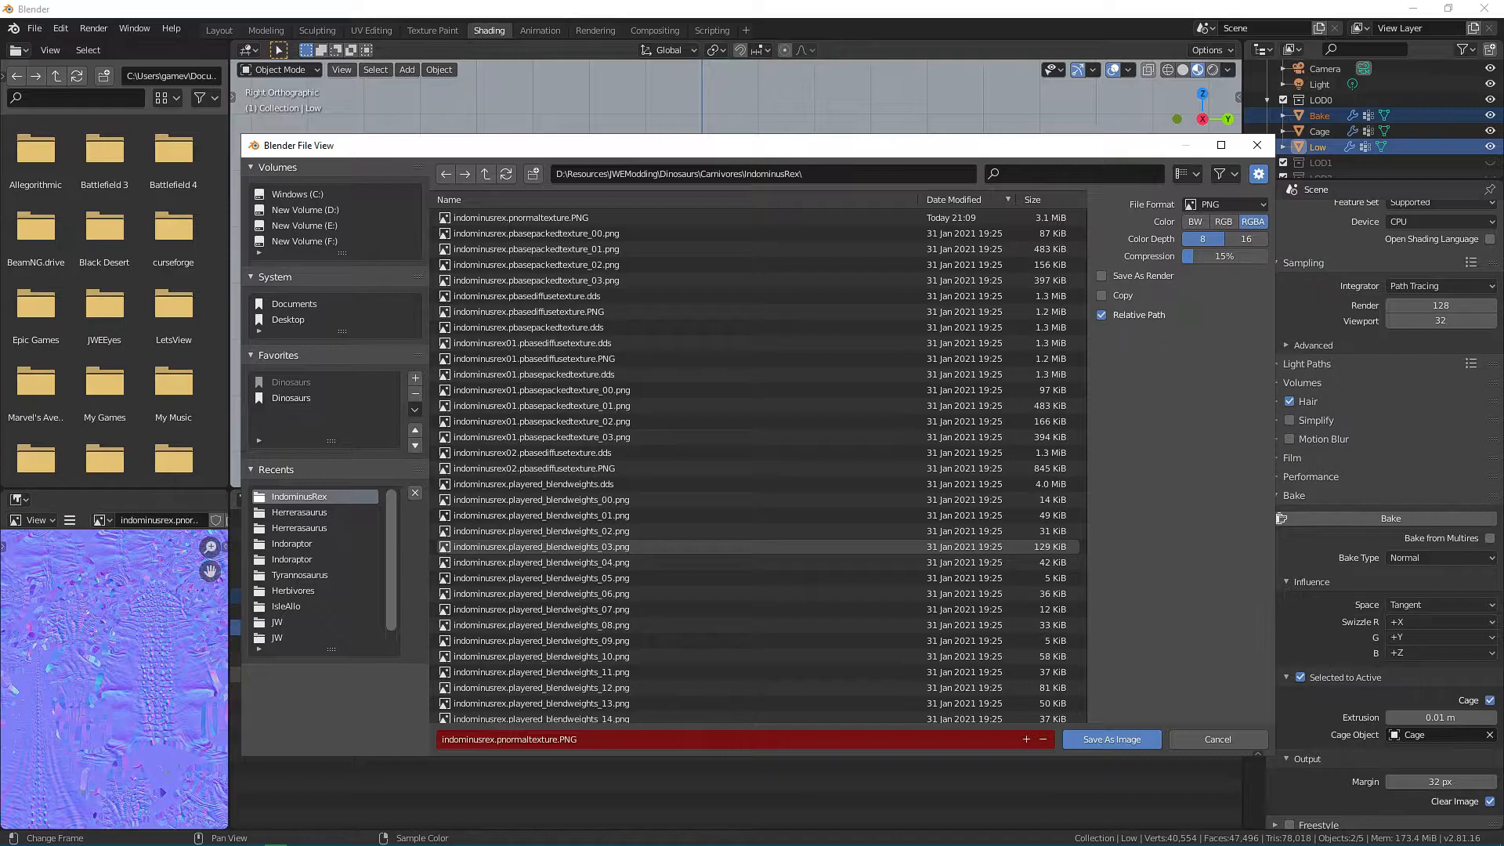
Save the baked normal map as indominusrex.pnormaltexture.PNG in the BakedMaps\Indominus folder with 0% compression.
click(291, 398)
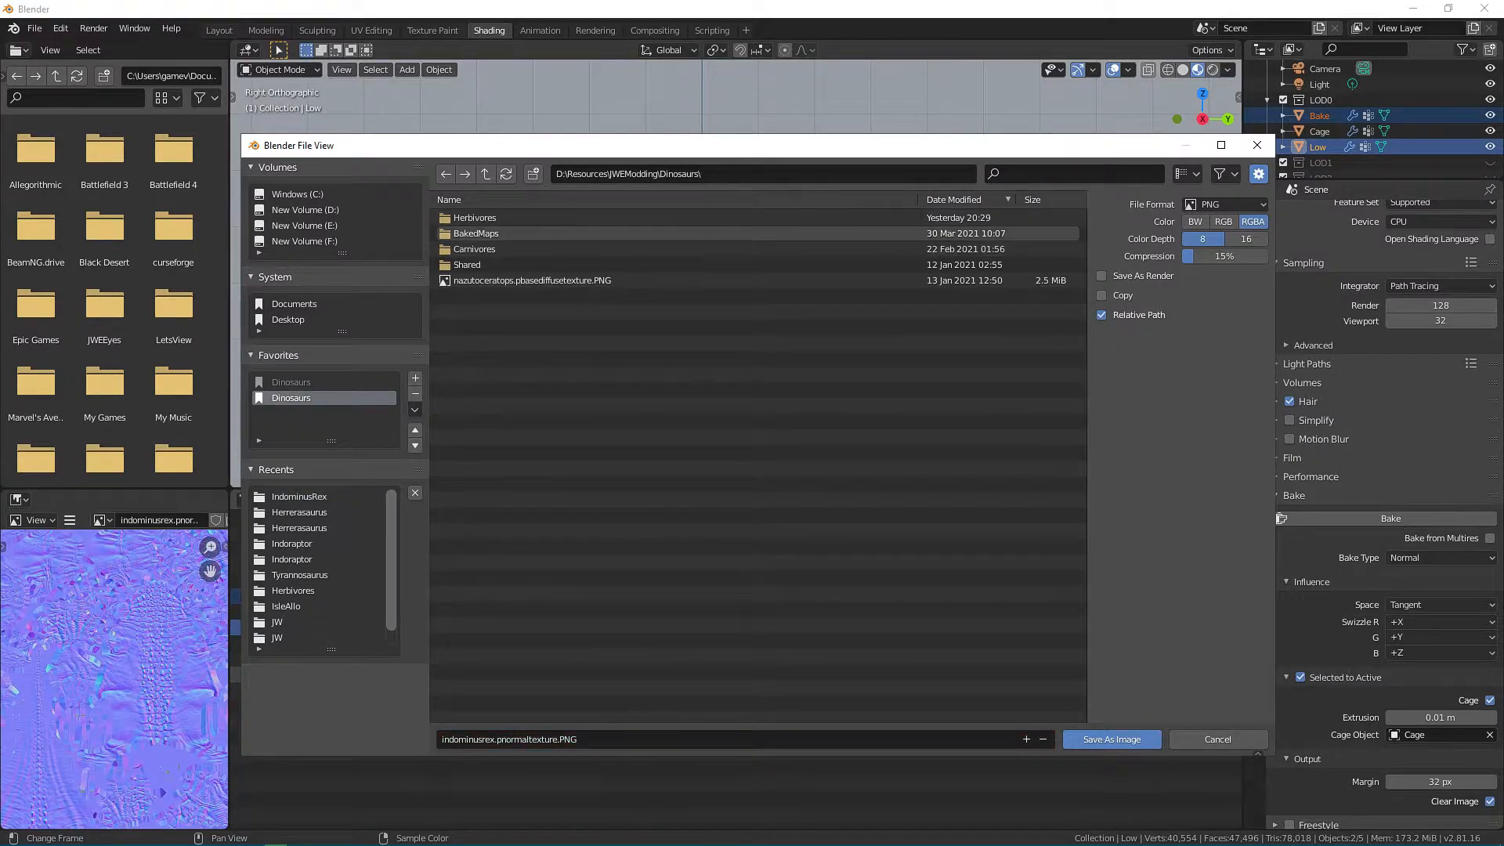
double_click(476, 233)
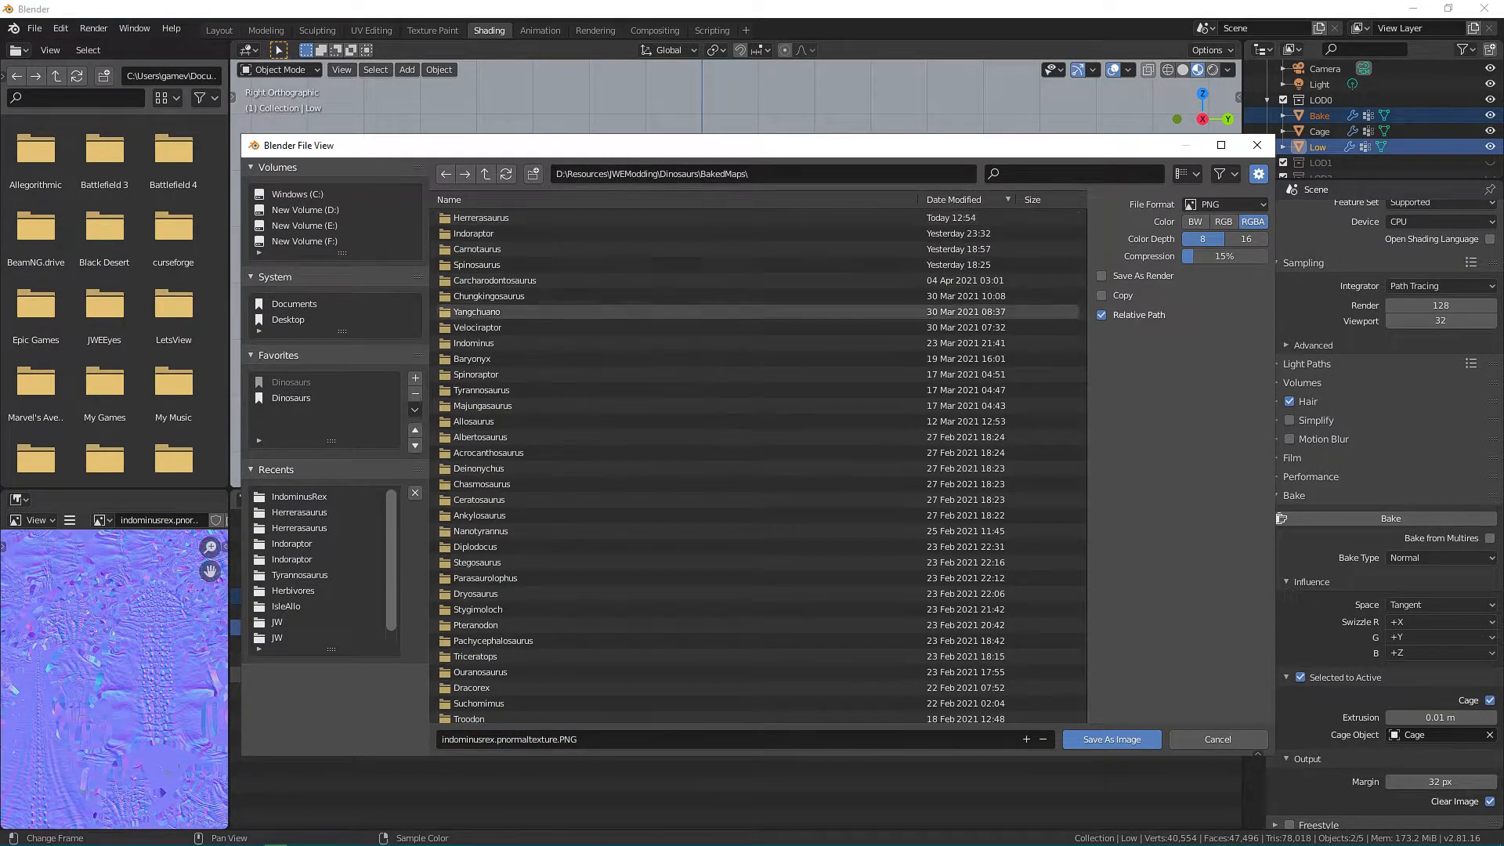
scroll(548, 337, down, 3)
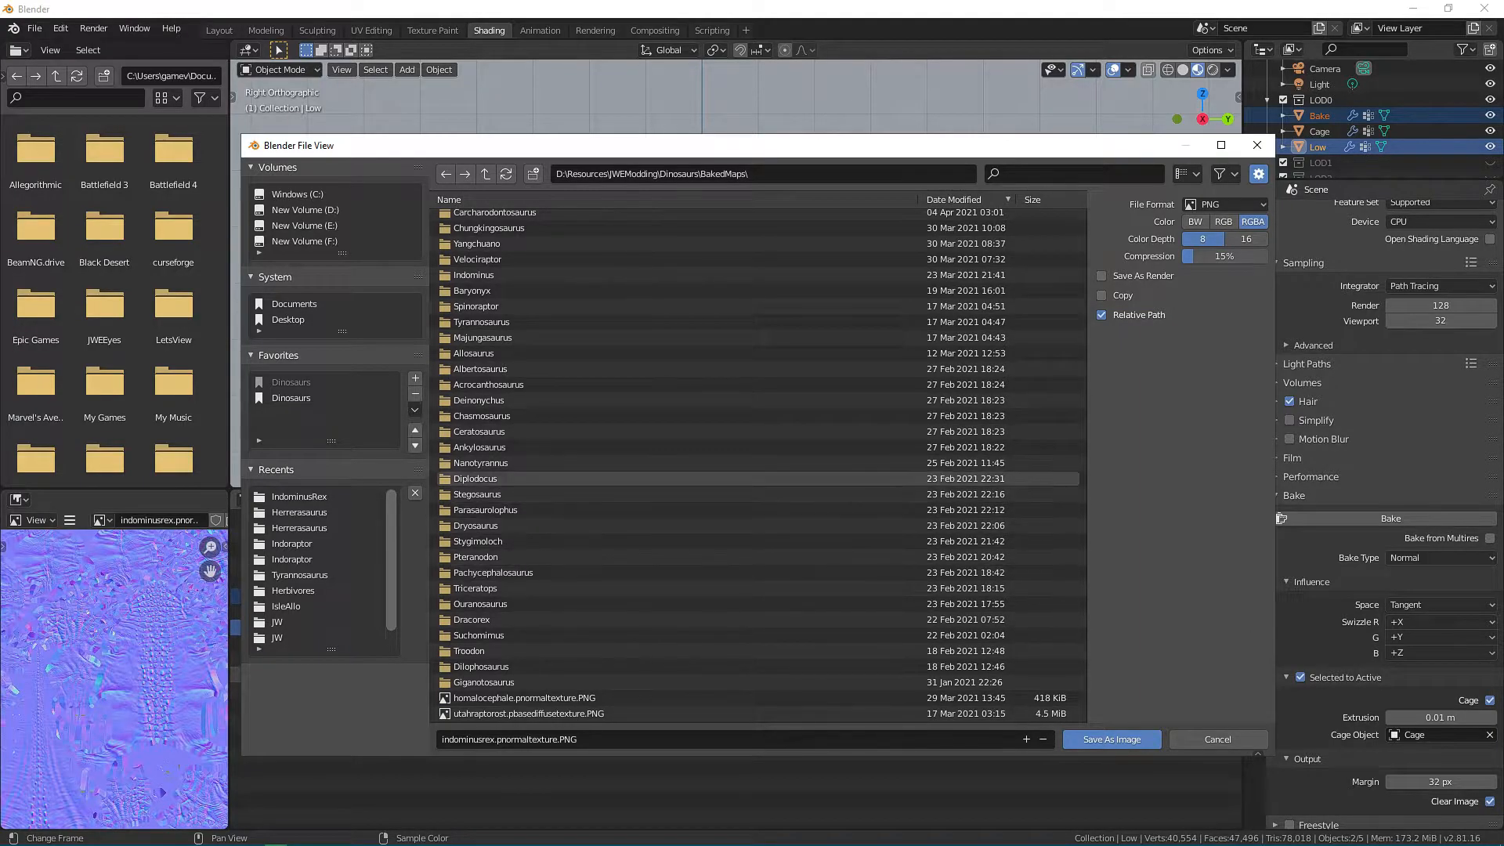
scroll(548, 463, up, 2)
scroll(758, 380, up, 2)
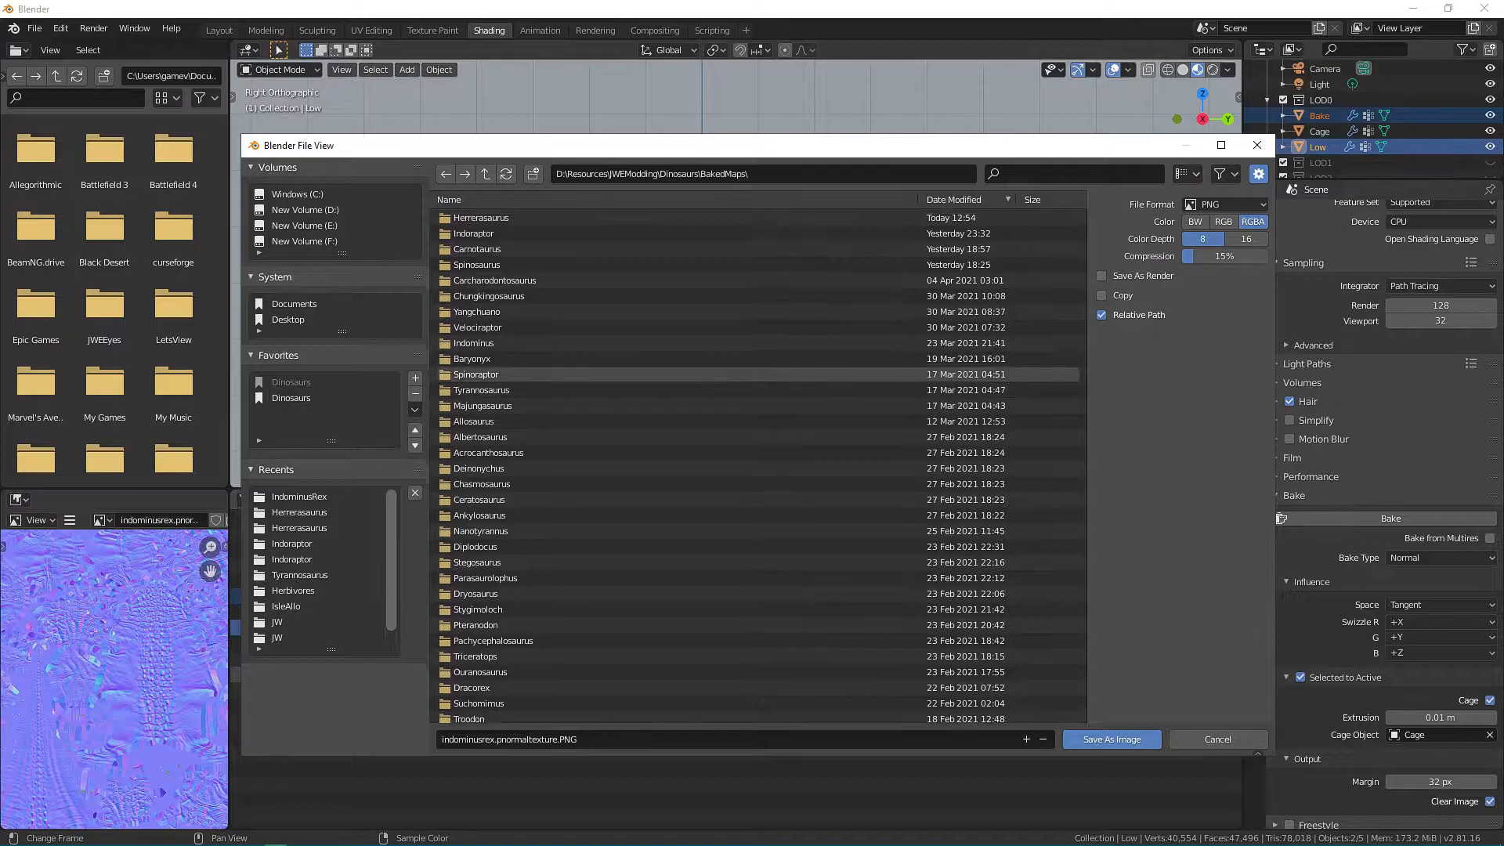
double_click(759, 343)
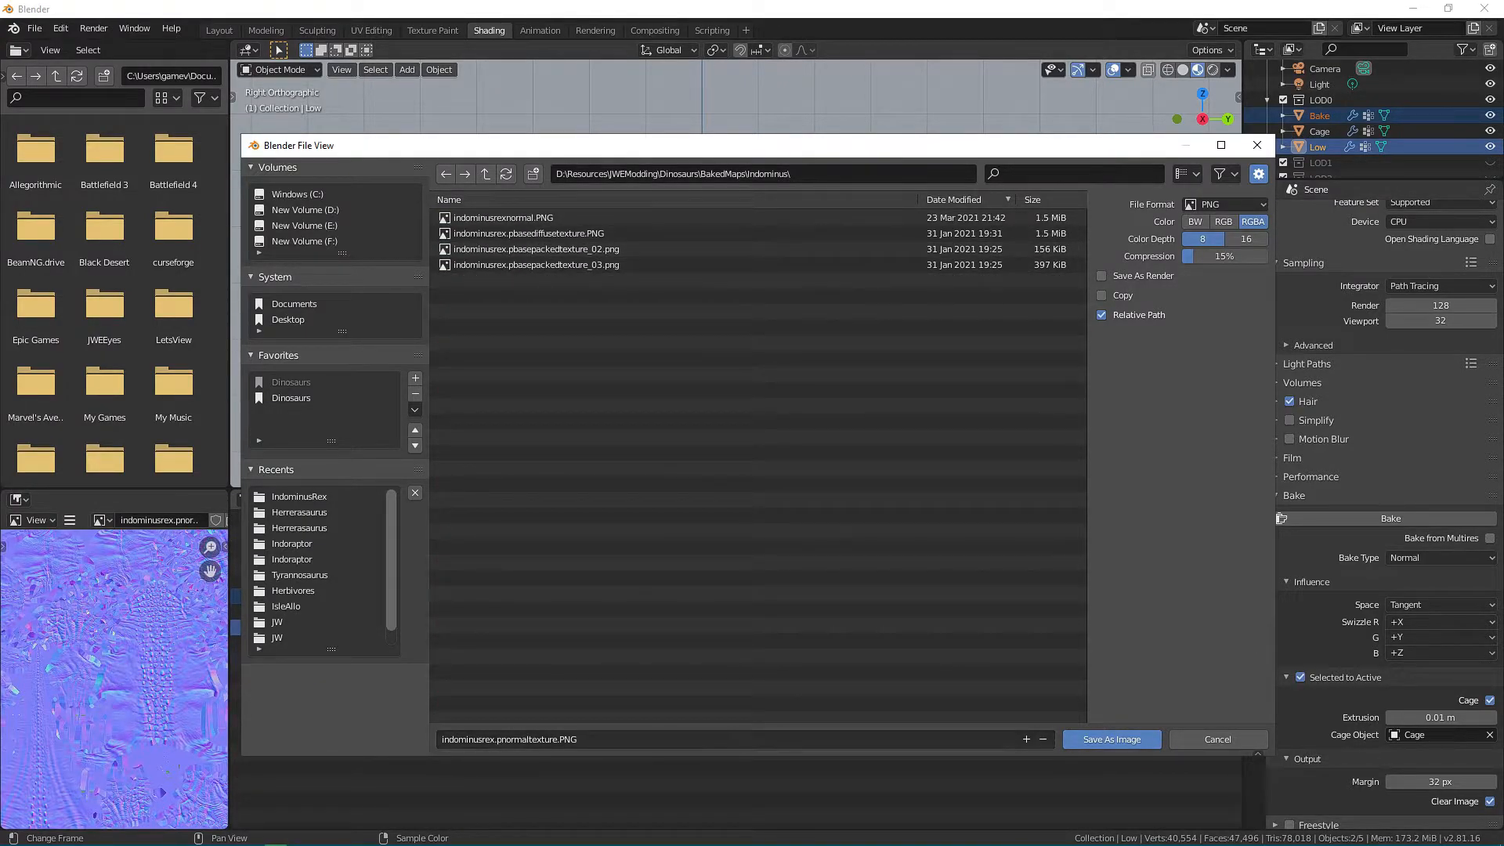
drag(1227, 256, 1167, 258)
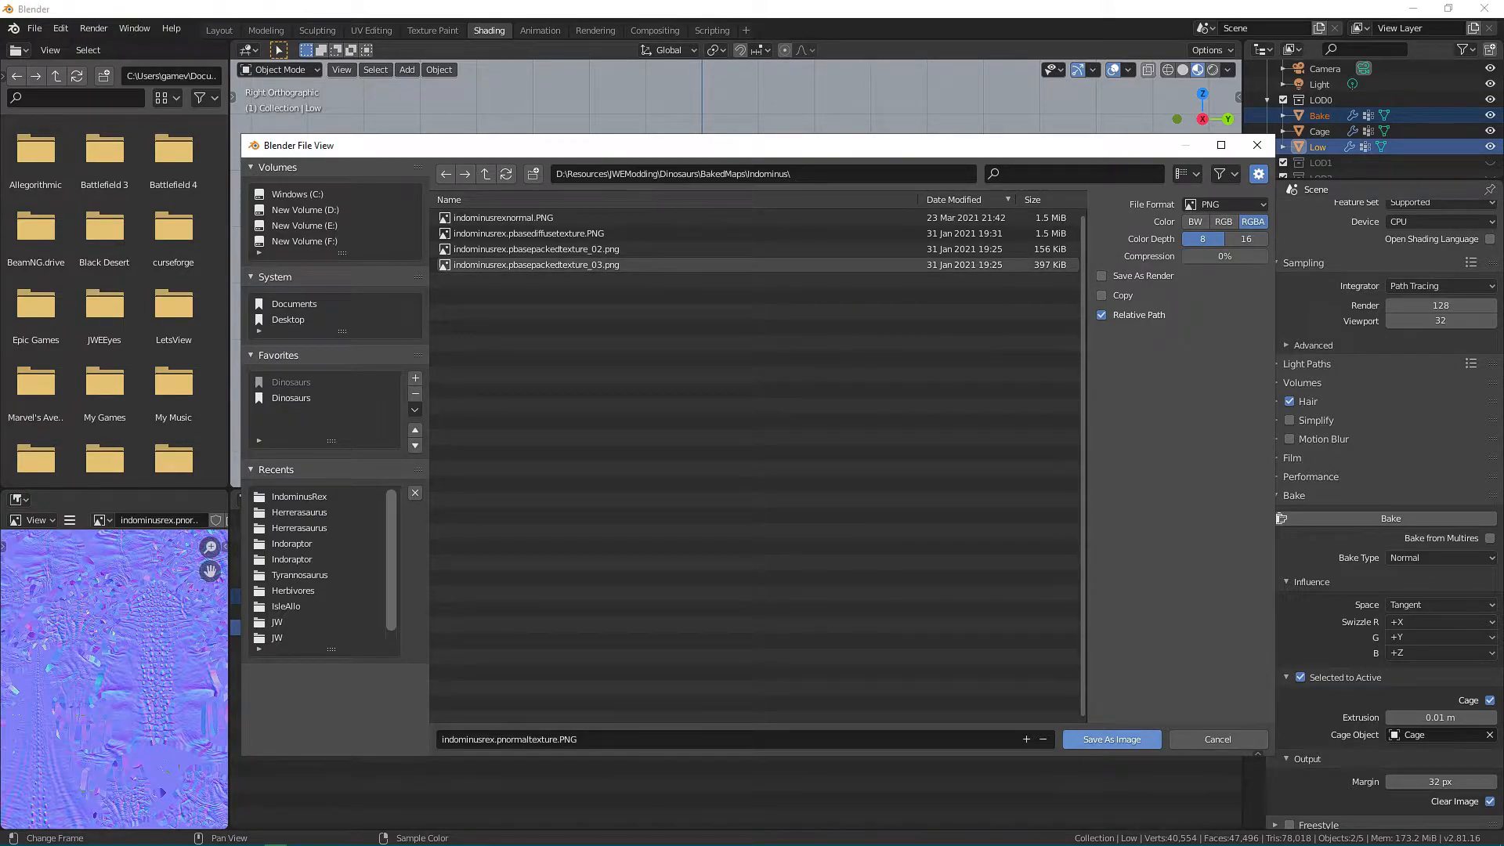
click(1112, 739)
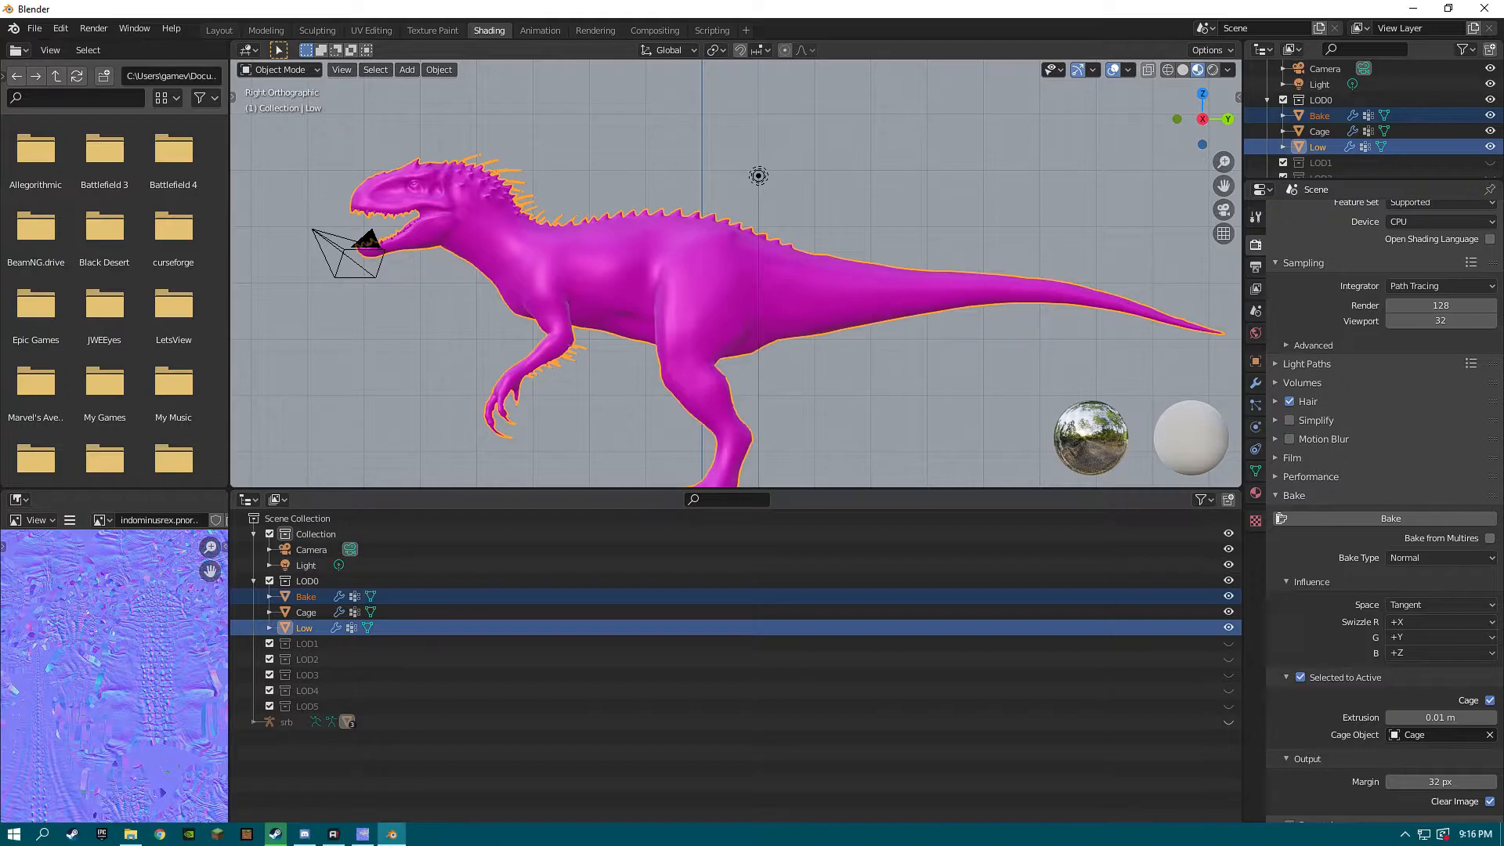
Launch Substance Painter and dismiss its welcome window.
click(14, 833)
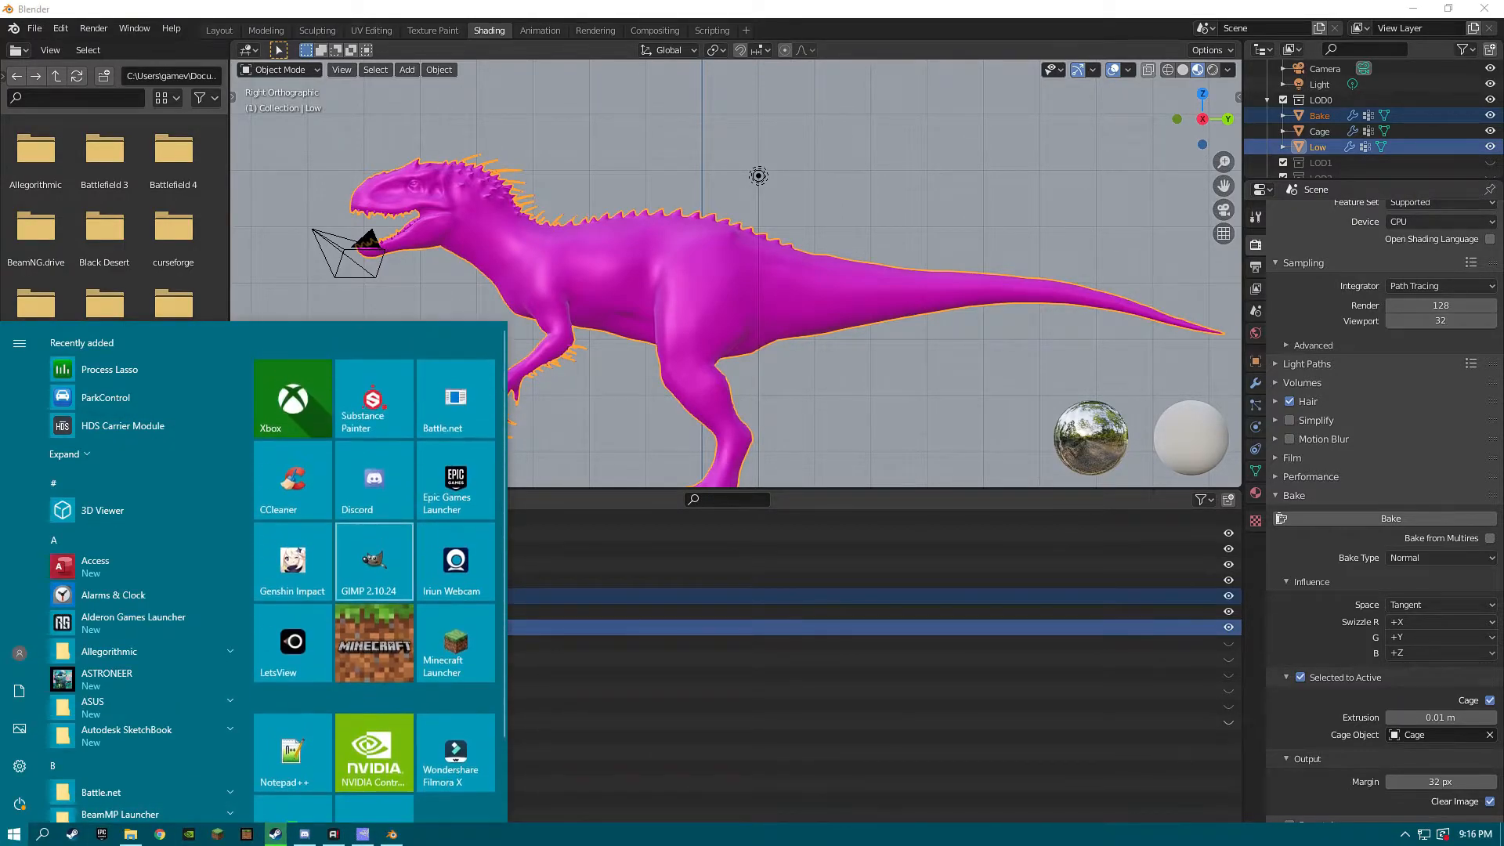
click(374, 398)
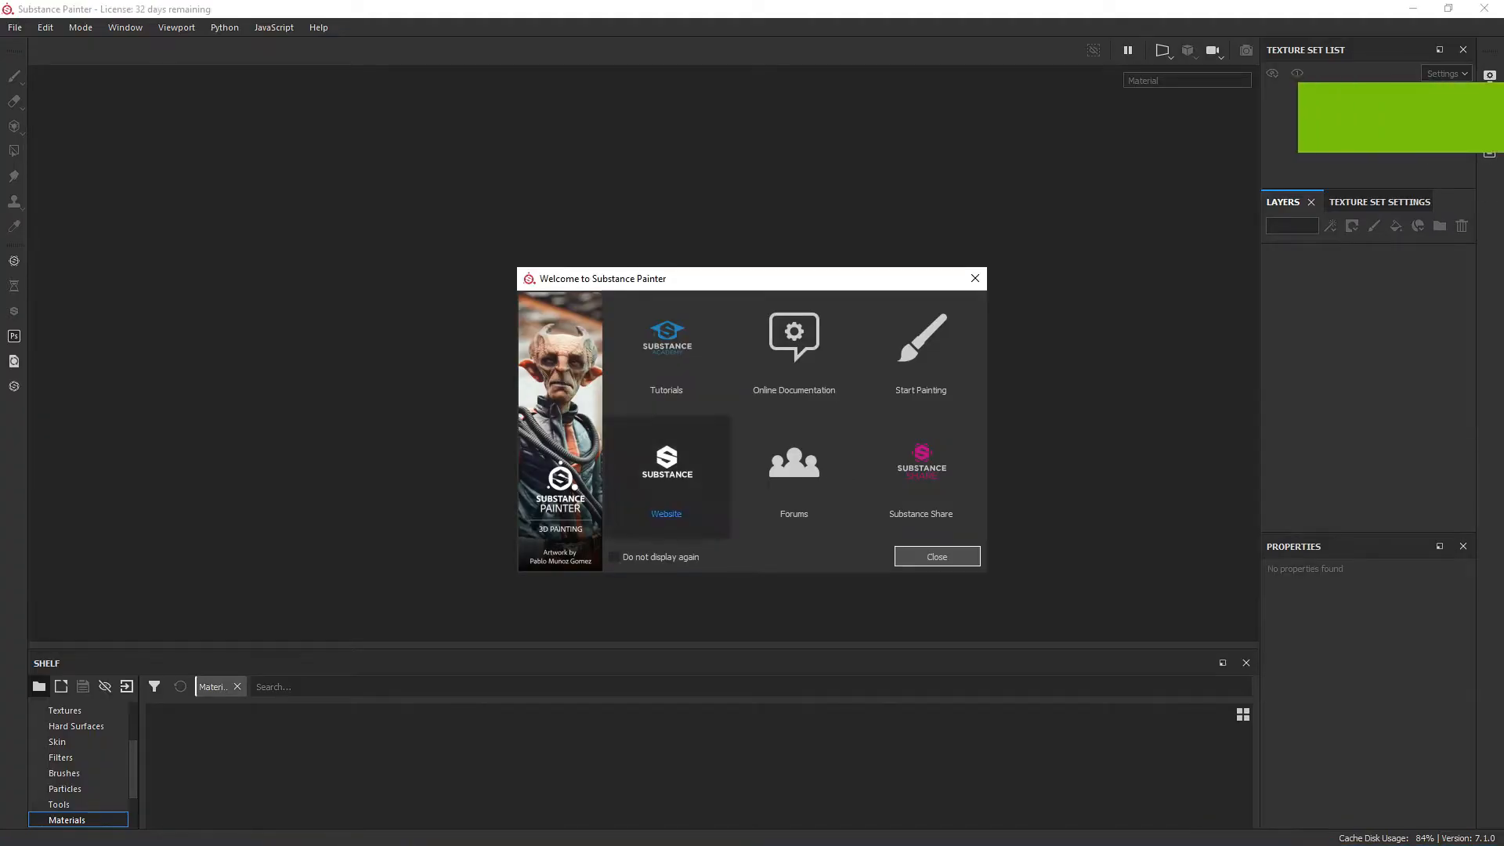
click(974, 278)
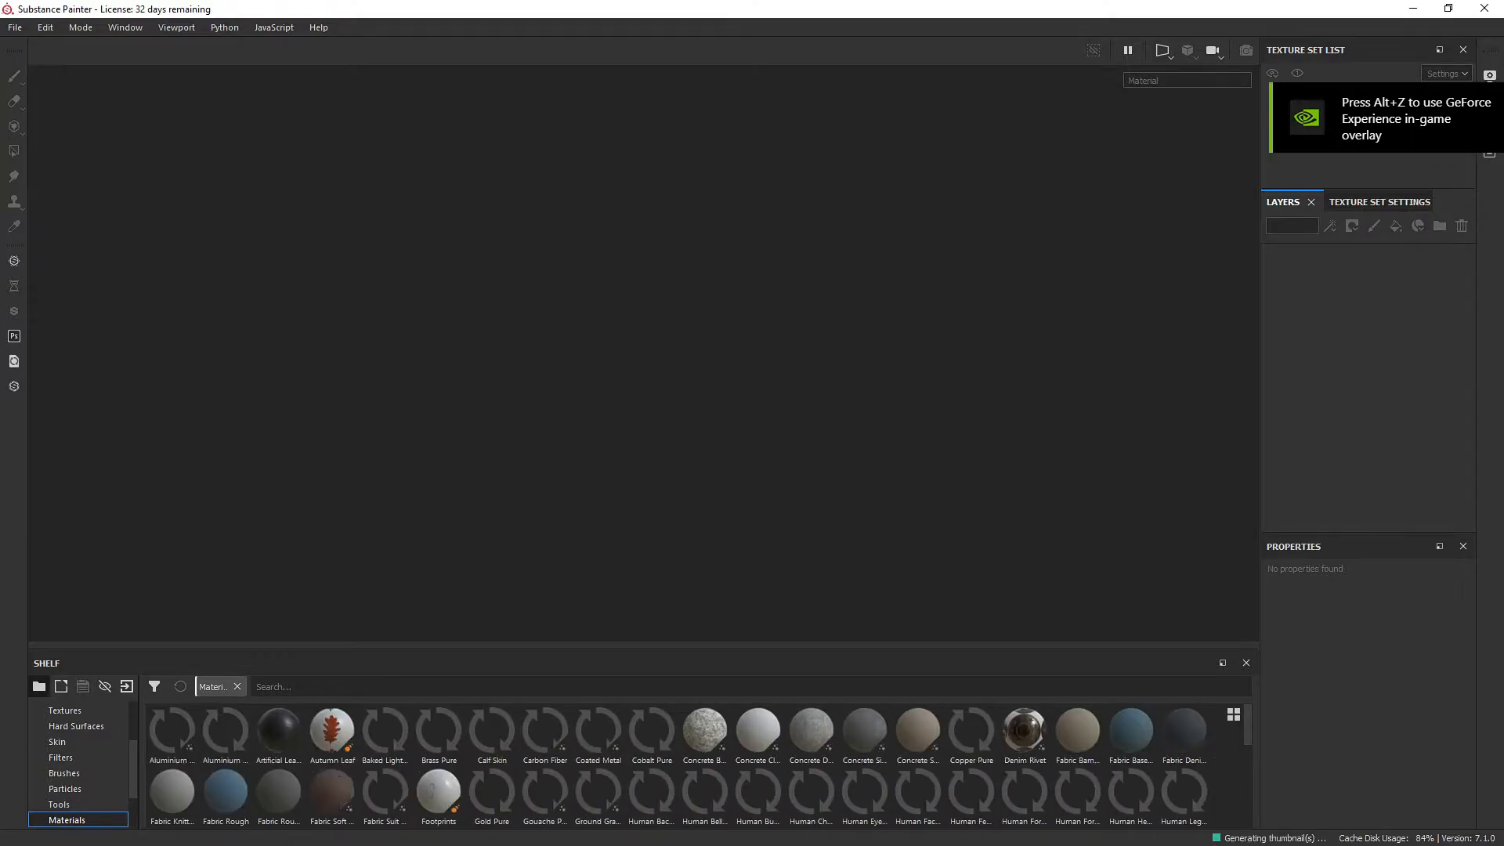
Open the project Indominus40V2.spp from the JWE\LudiaPack folder, sorting the files by date modified to find it.
click(15, 27)
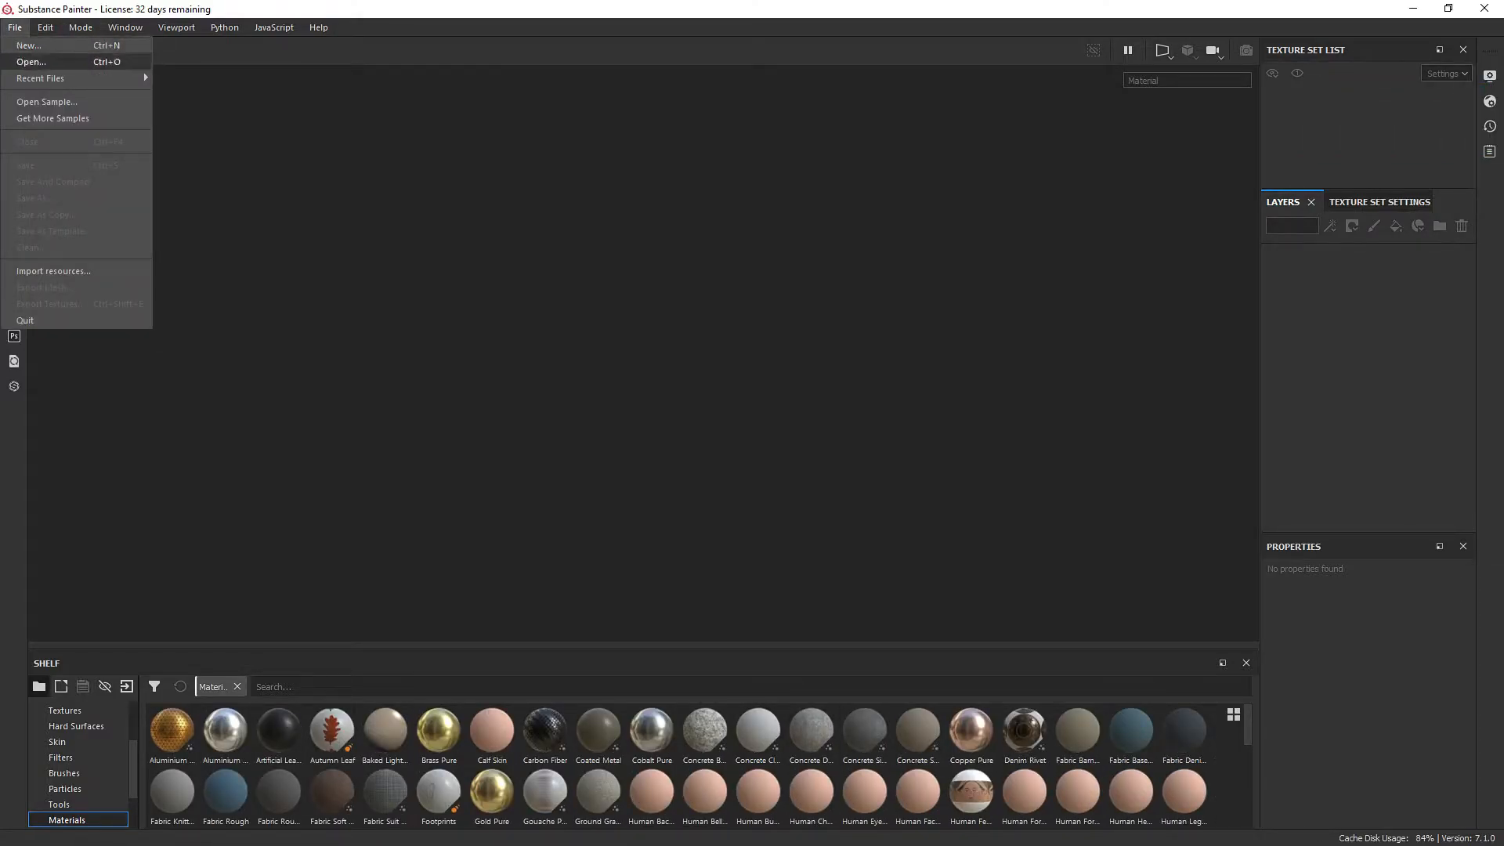
click(31, 61)
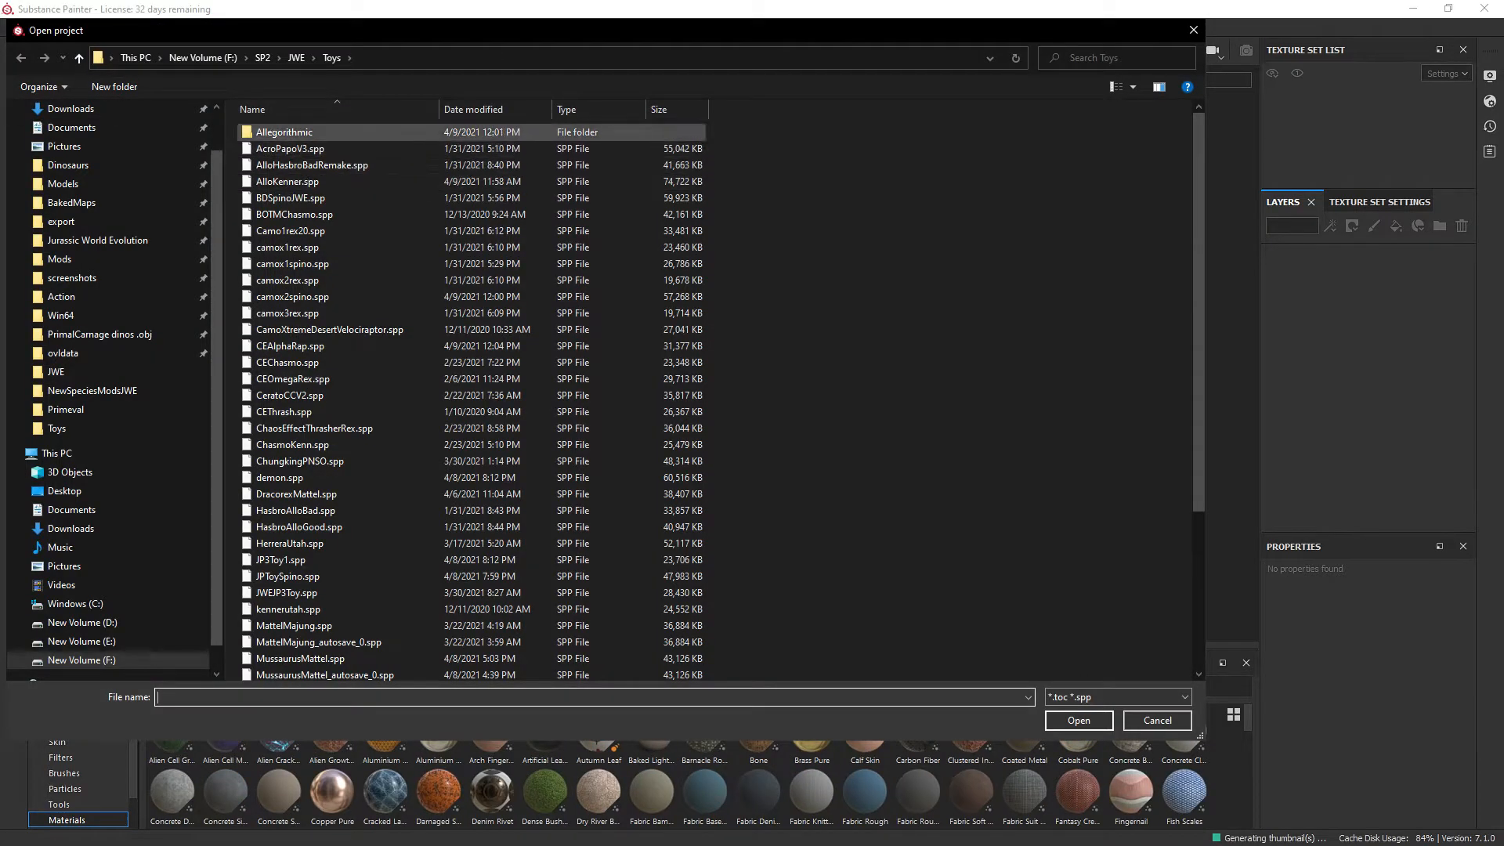
scroll(313, 145, down, 2)
click(296, 57)
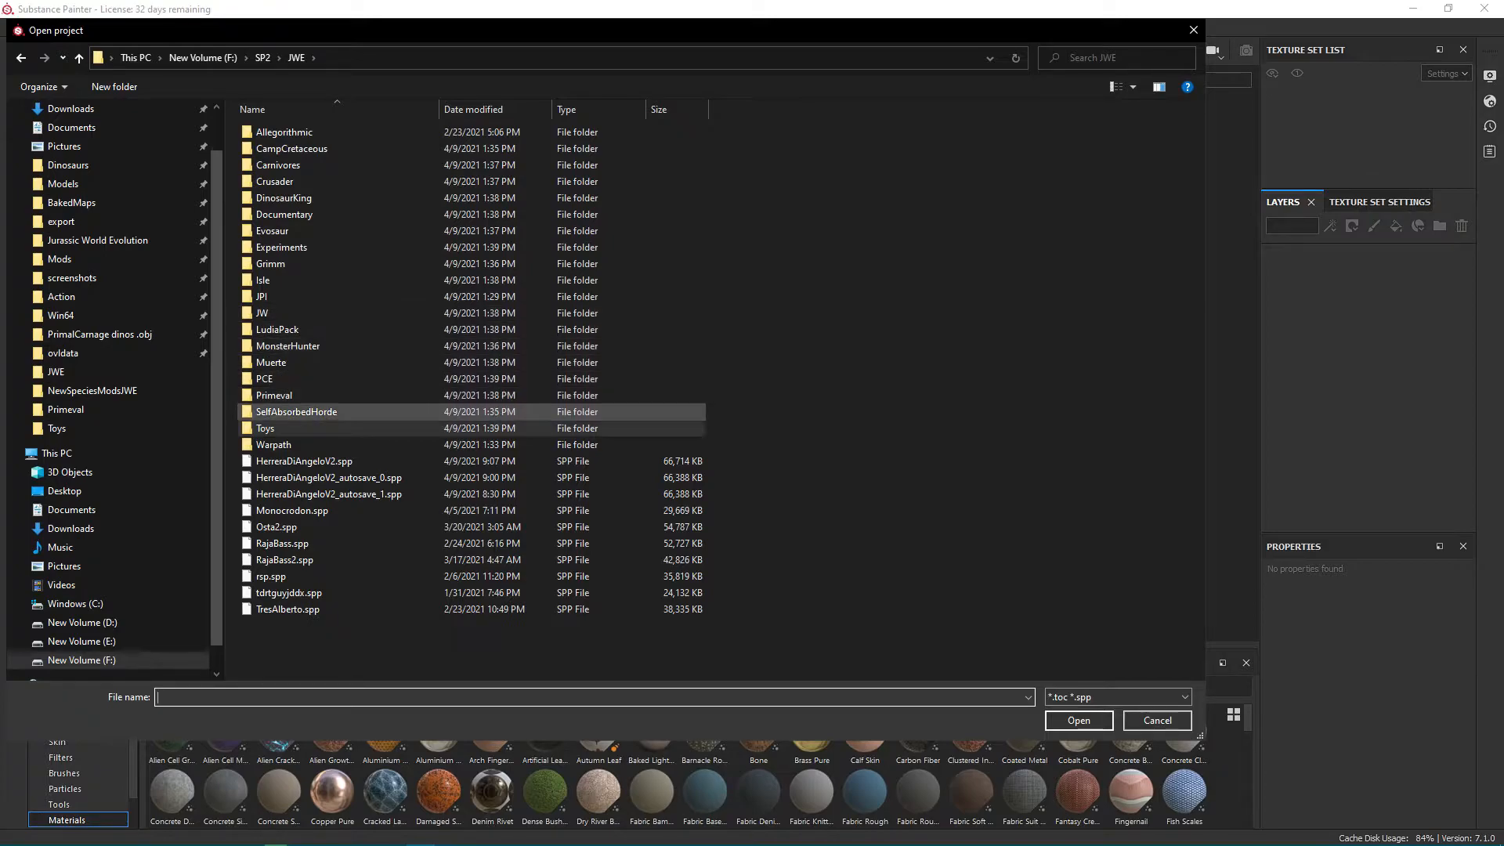
double_click(282, 329)
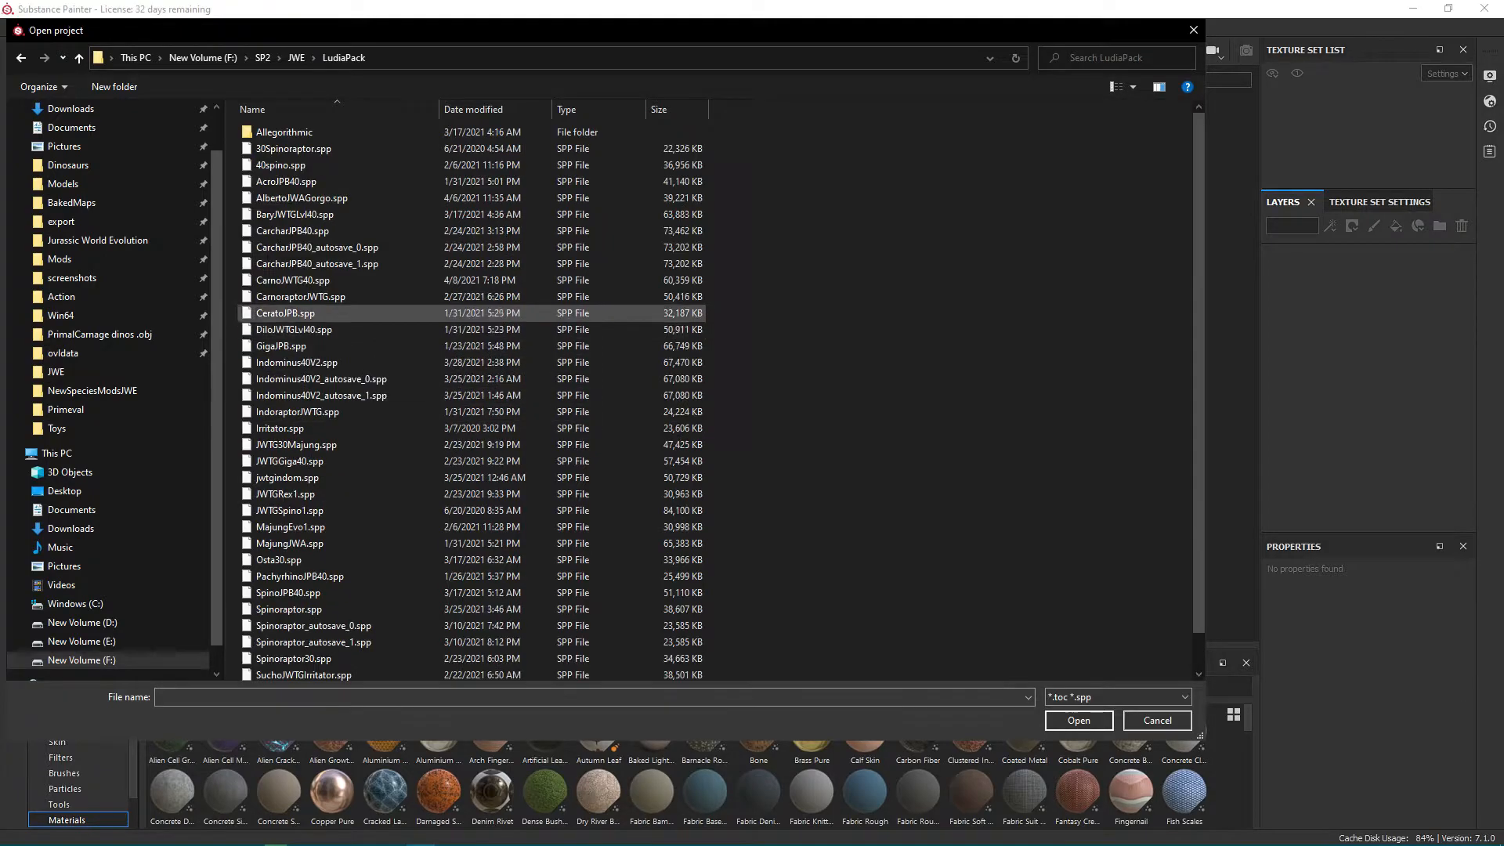
click(473, 109)
click(296, 181)
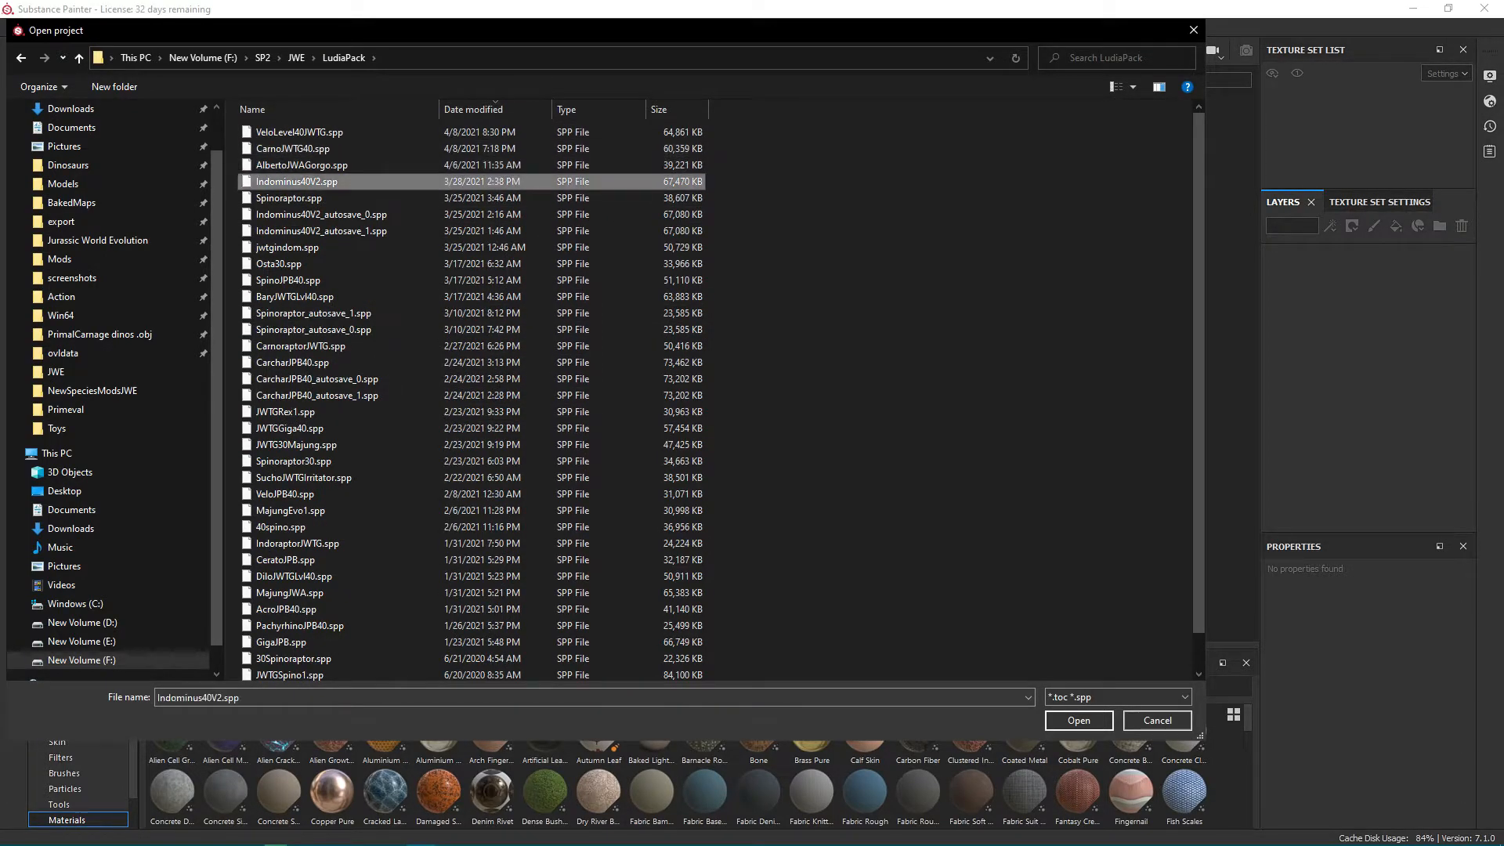
click(1079, 720)
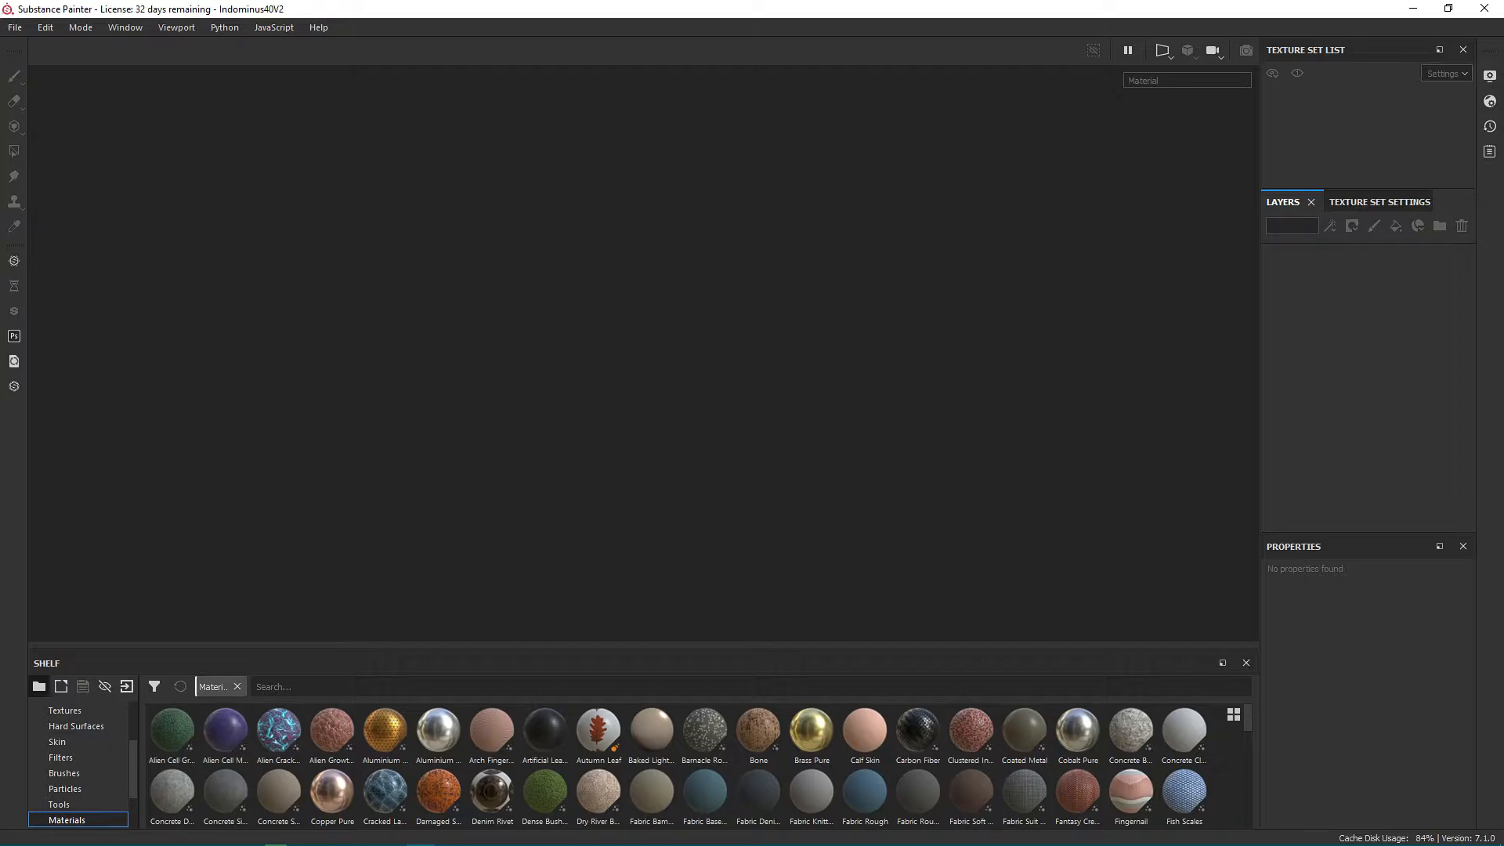
Examine the textured Indominus model from different angles and distances.
scroll(893, 303, down, 5)
alt+drag(872, 315, 533, 255)
scroll(517, 249, up, 3)
mouse_move(670, 241)
alt+mouse_down()
mouse_move(579, 247)
mouse_move(744, 267)
mouse_move(840, 255)
mouse_move(649, 237)
alt+mouse_up()
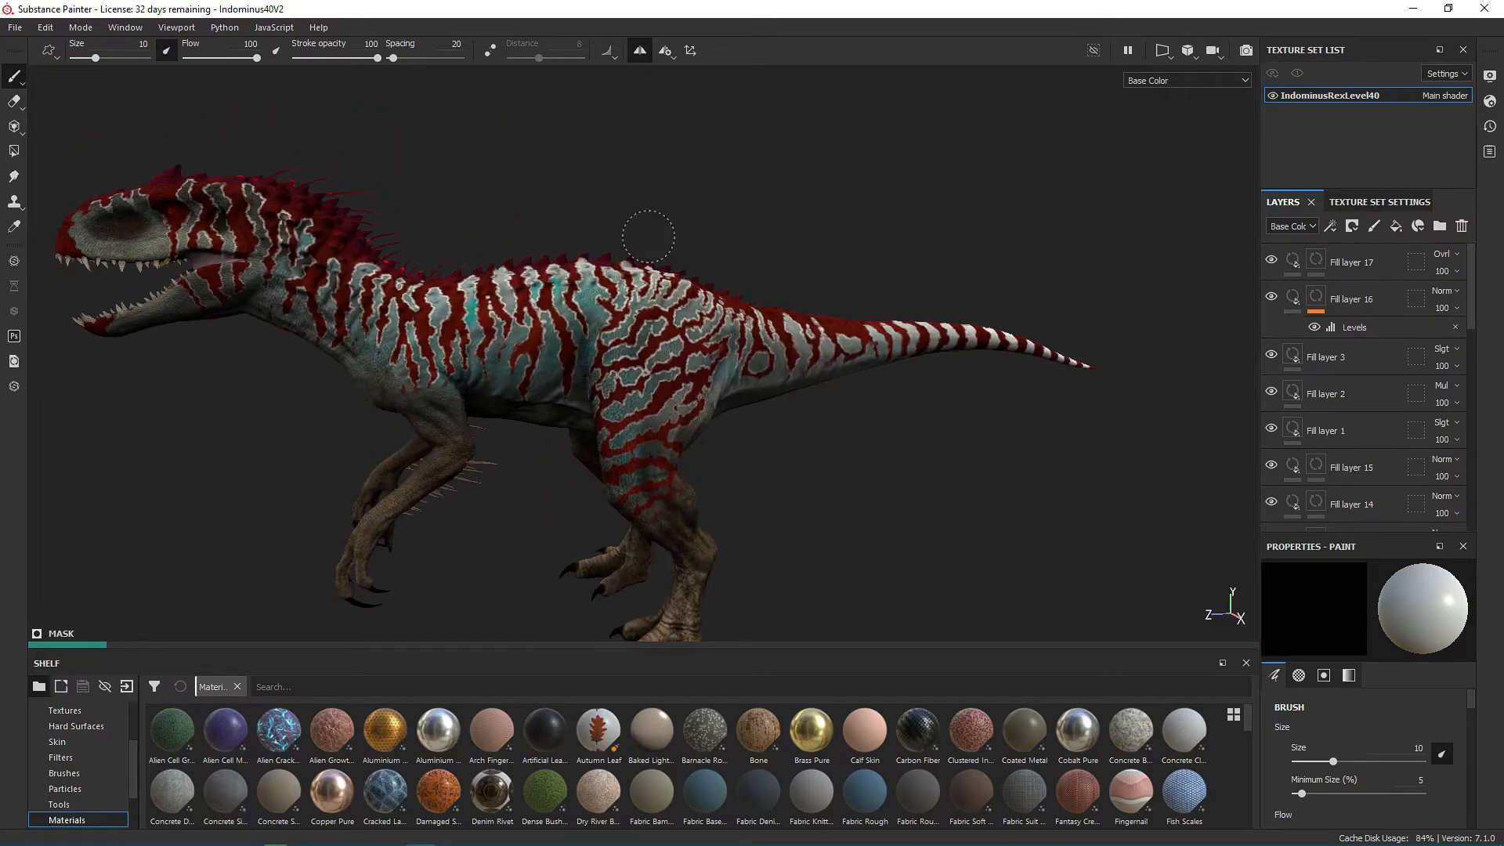
scroll(649, 237, down, 2)
alt+middle_drag(651, 236, 674, 227)
scroll(698, 233, up, 1)
mouse_move(540, 237)
alt+mouse_down()
mouse_move(473, 242)
mouse_move(563, 243)
alt+mouse_up()
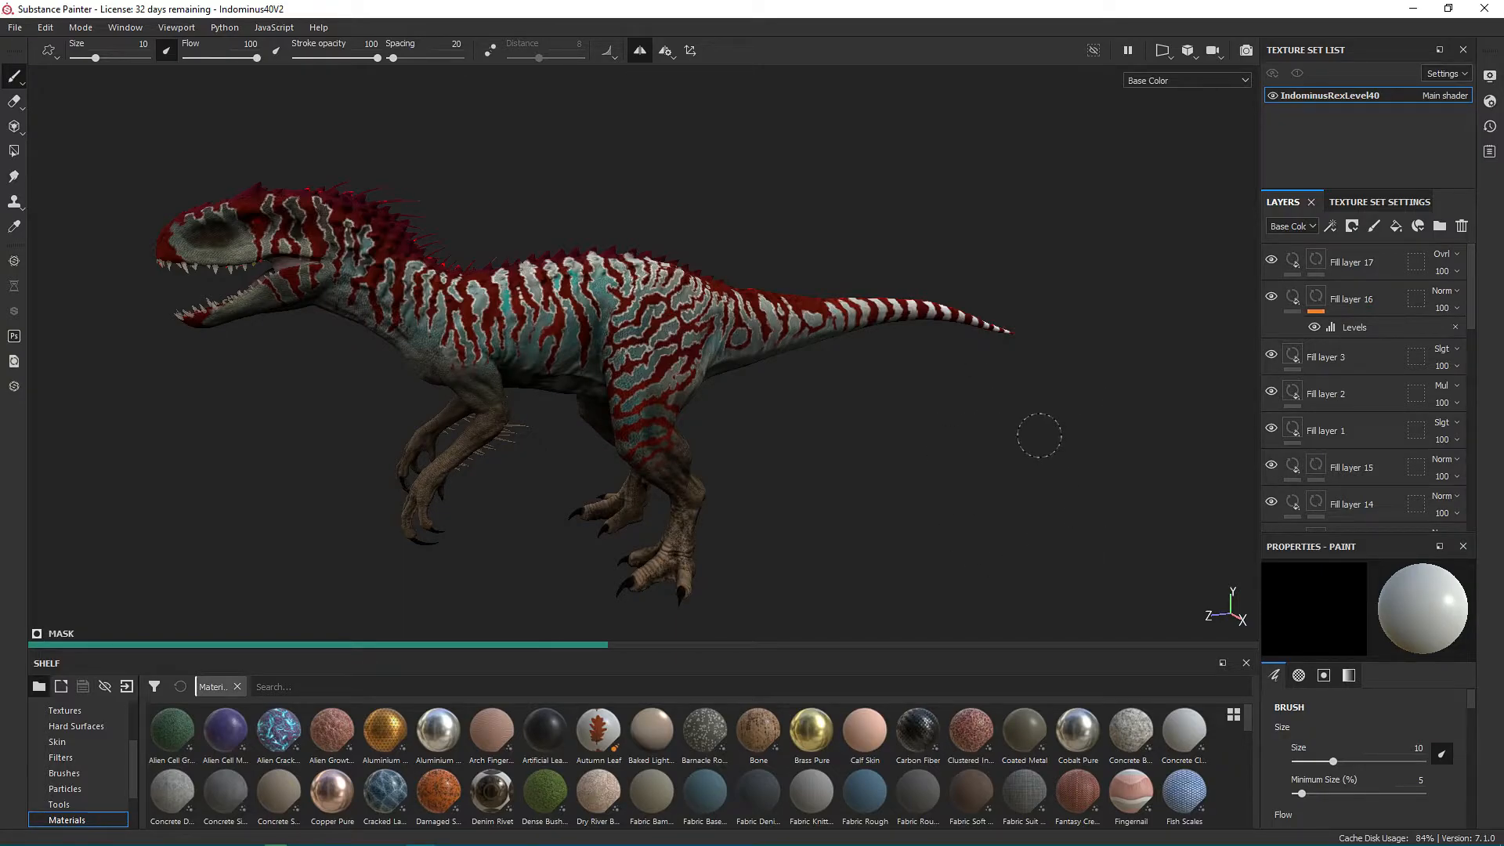
mouse_move(830, 423)
alt+mouse_down()
mouse_move(769, 425)
mouse_move(913, 443)
alt+mouse_up()
scroll(1087, 479, down, 3)
alt+drag(1092, 379, 1034, 379)
Hide Fill layer 1, Fill layer 2 and Fill layer 3, leaving Fill layer 16 selected.
click(1349, 262)
click(1350, 299)
click(1272, 296)
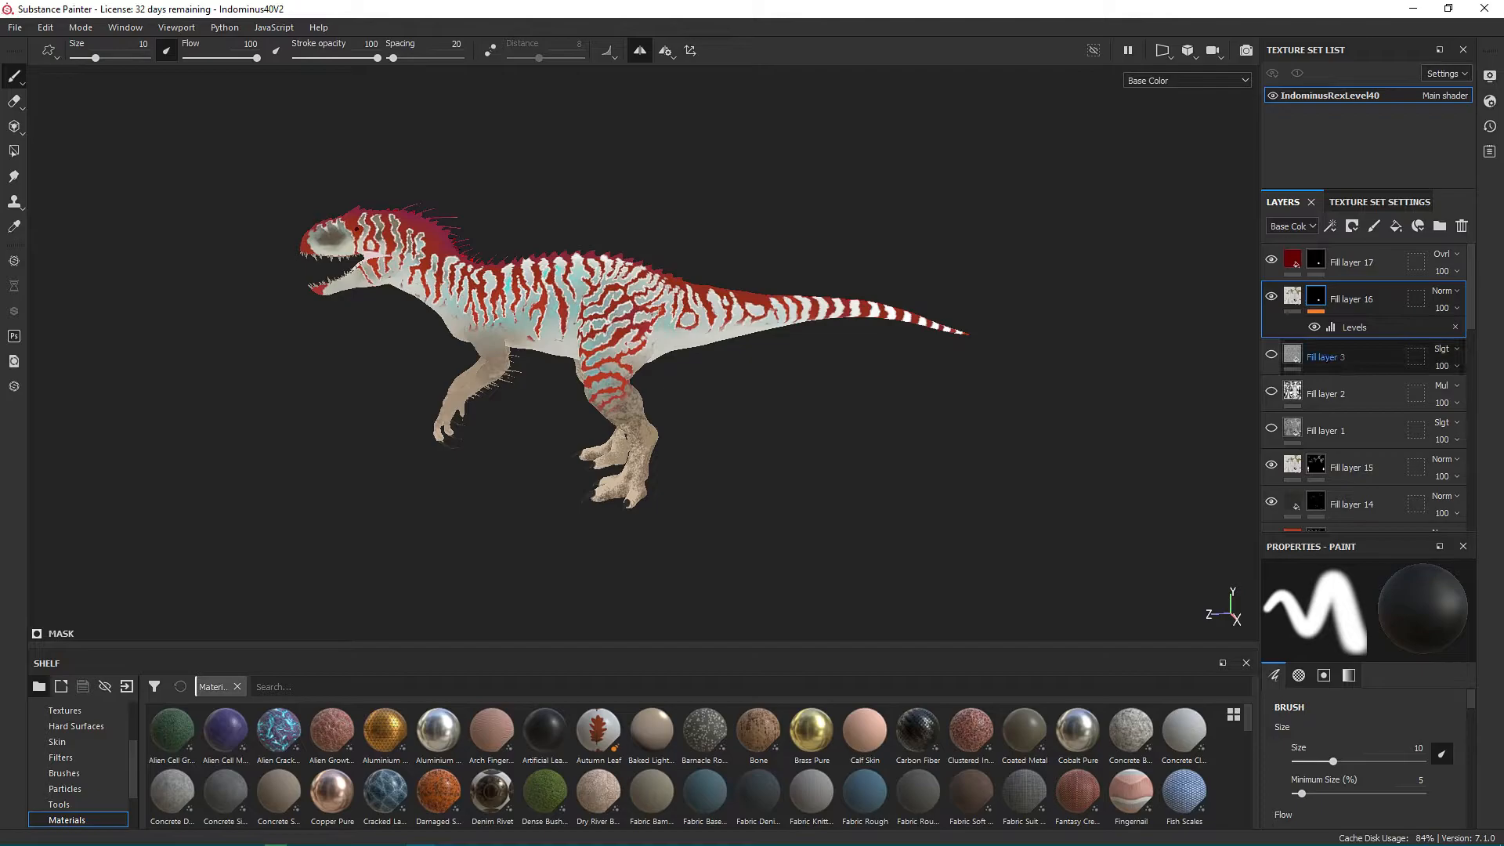
Move Fill layer 2 above Fill layer 3 in the layer stack.
click(1354, 357)
click(1353, 394)
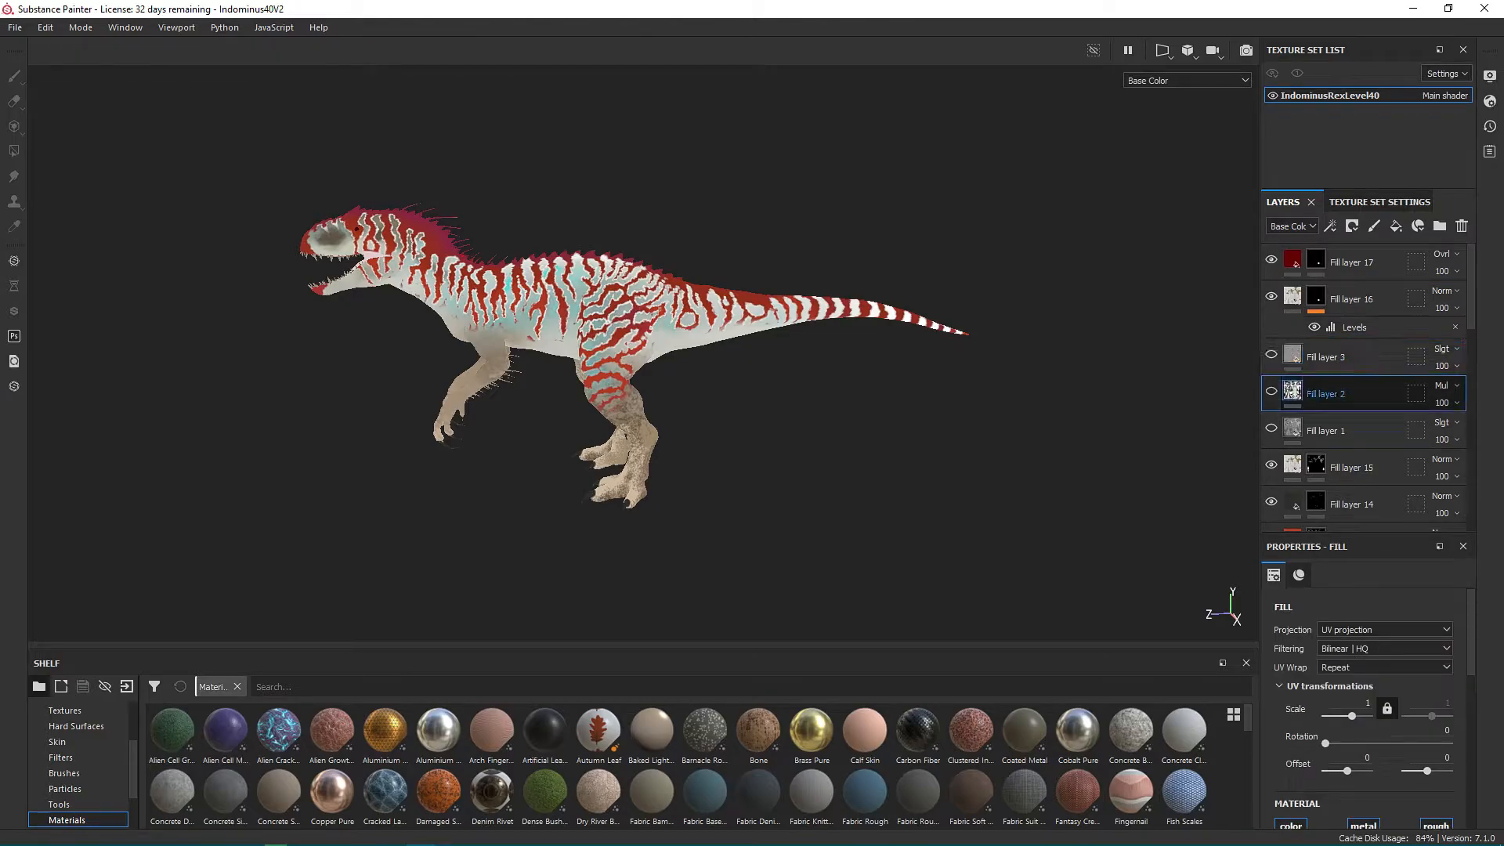
drag(1332, 394, 1331, 345)
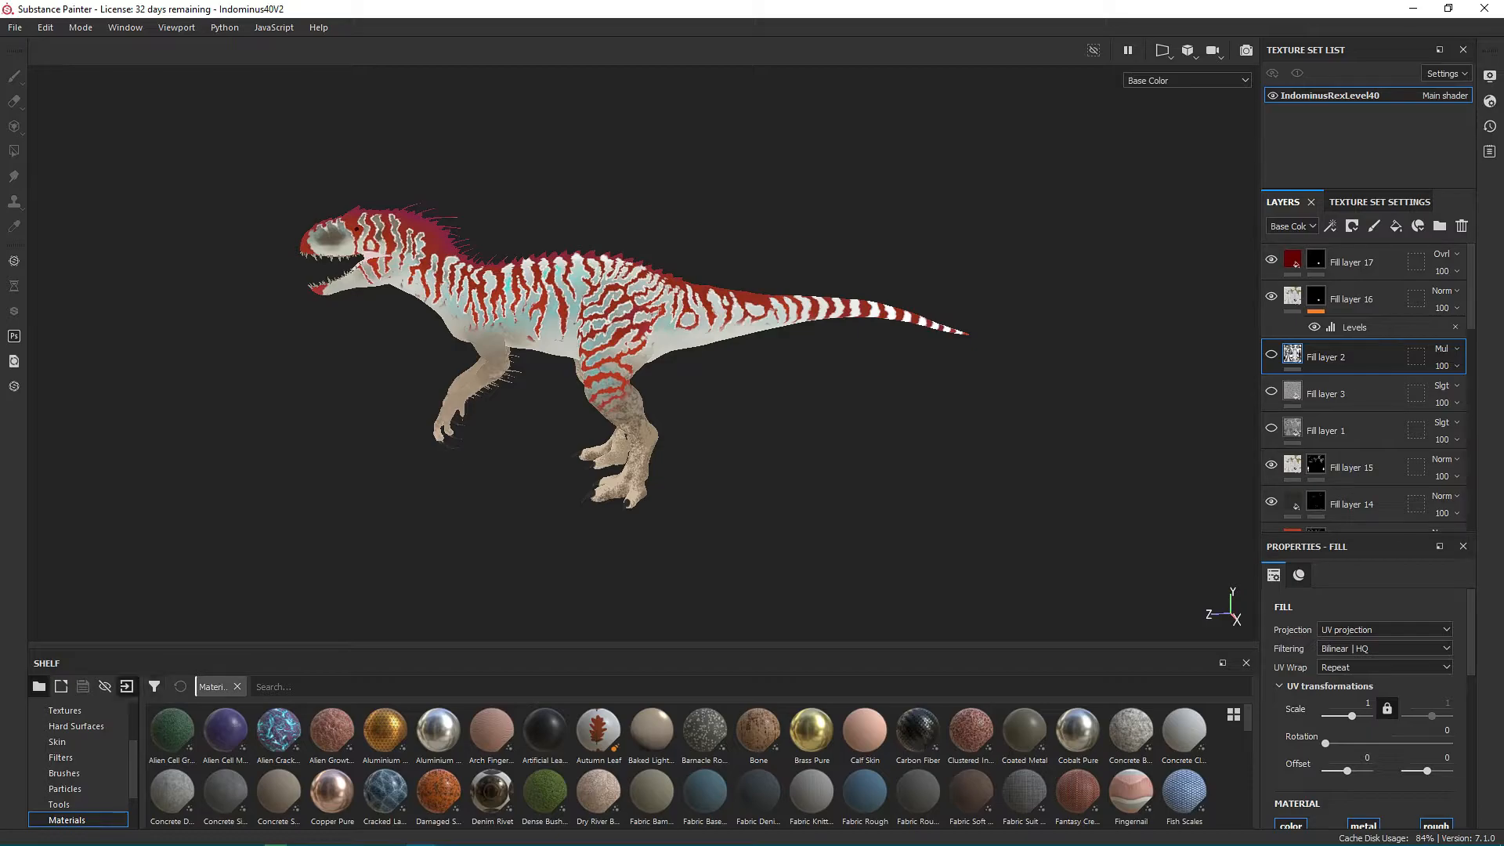
Add indominusrex.pbasepackedtexture_02.png, indominusrex.pbasepackedtexture_03.png and indominusrex.pnormaltexture.PNG from BakedMaps\Indominus to the resources for import.
click(126, 686)
click(838, 220)
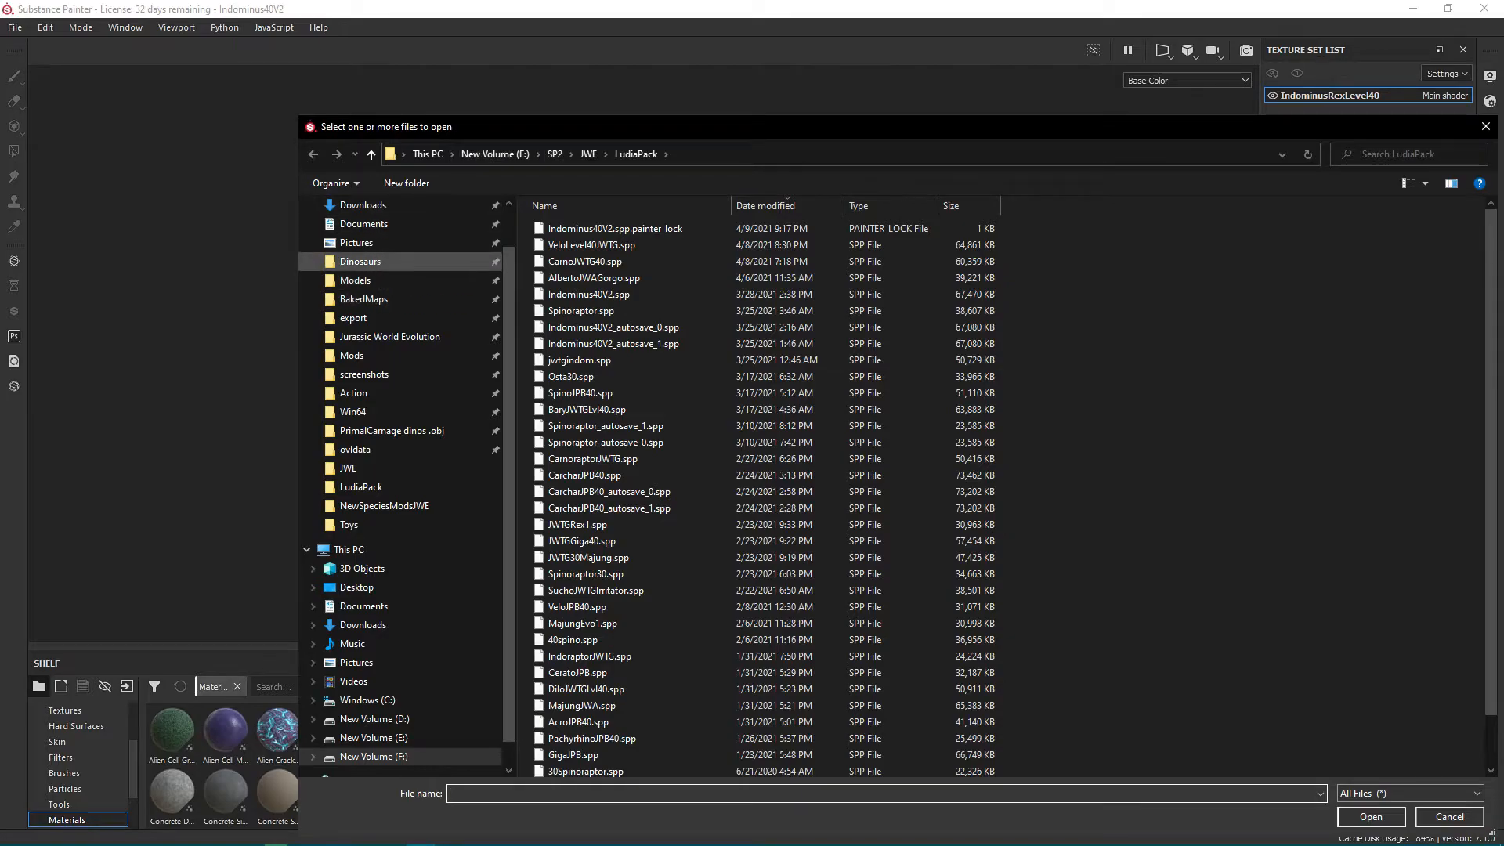
click(364, 298)
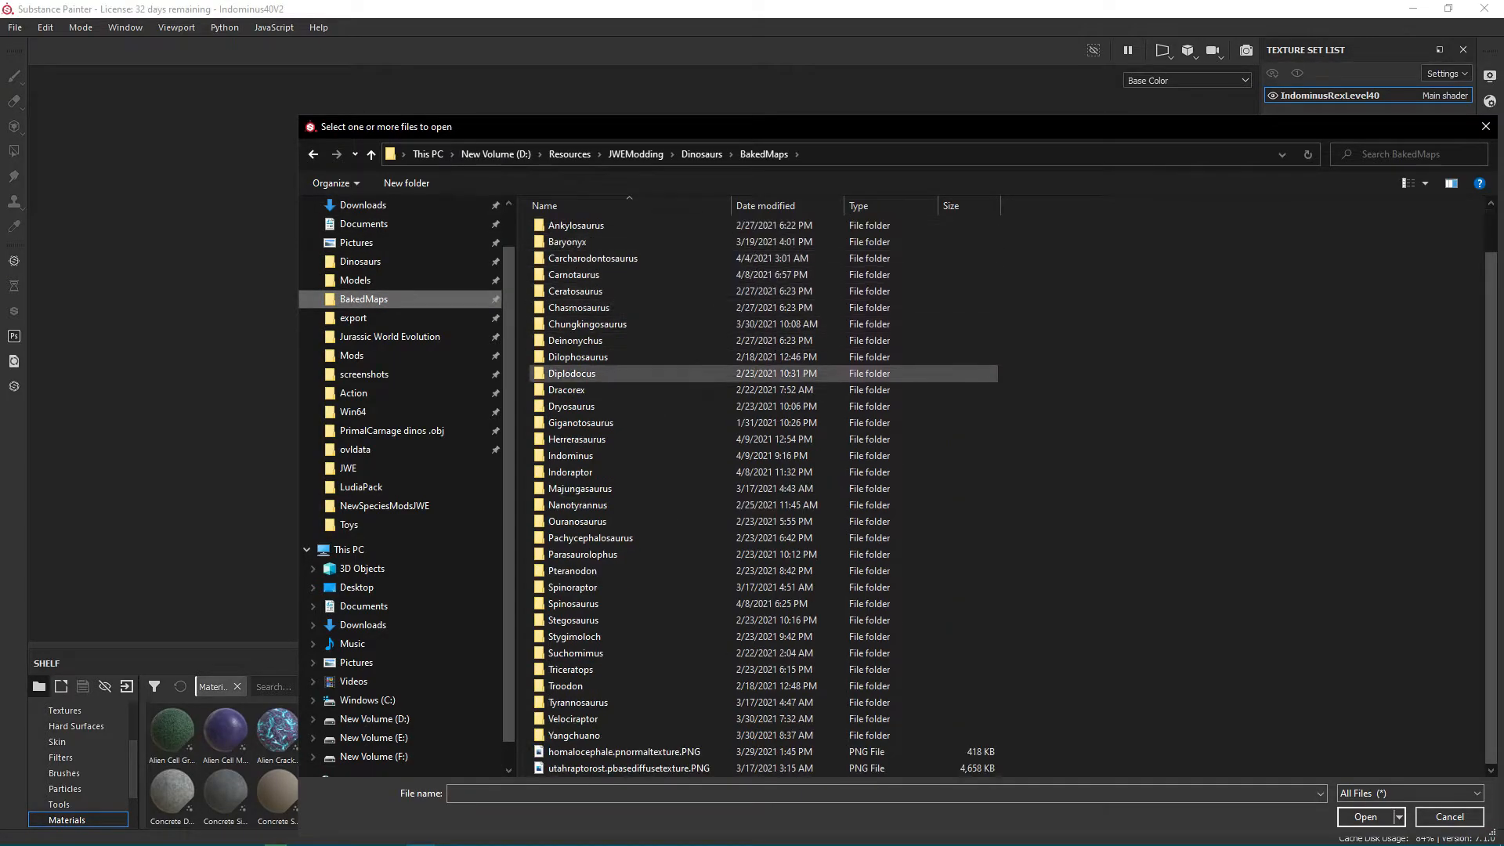
double_click(570, 455)
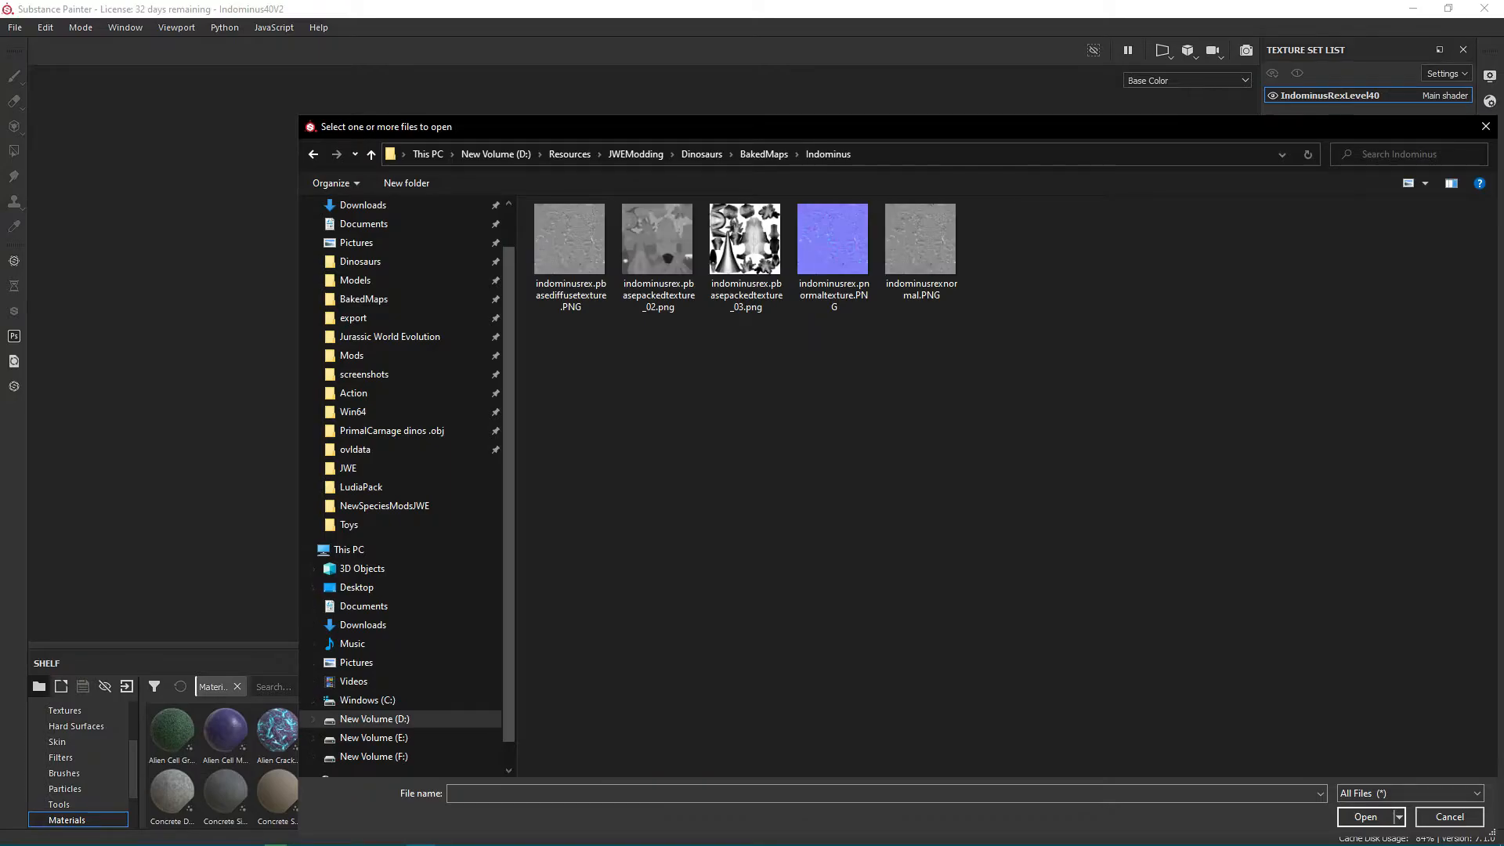
ctrl+scroll(1018, 321, up, 2)
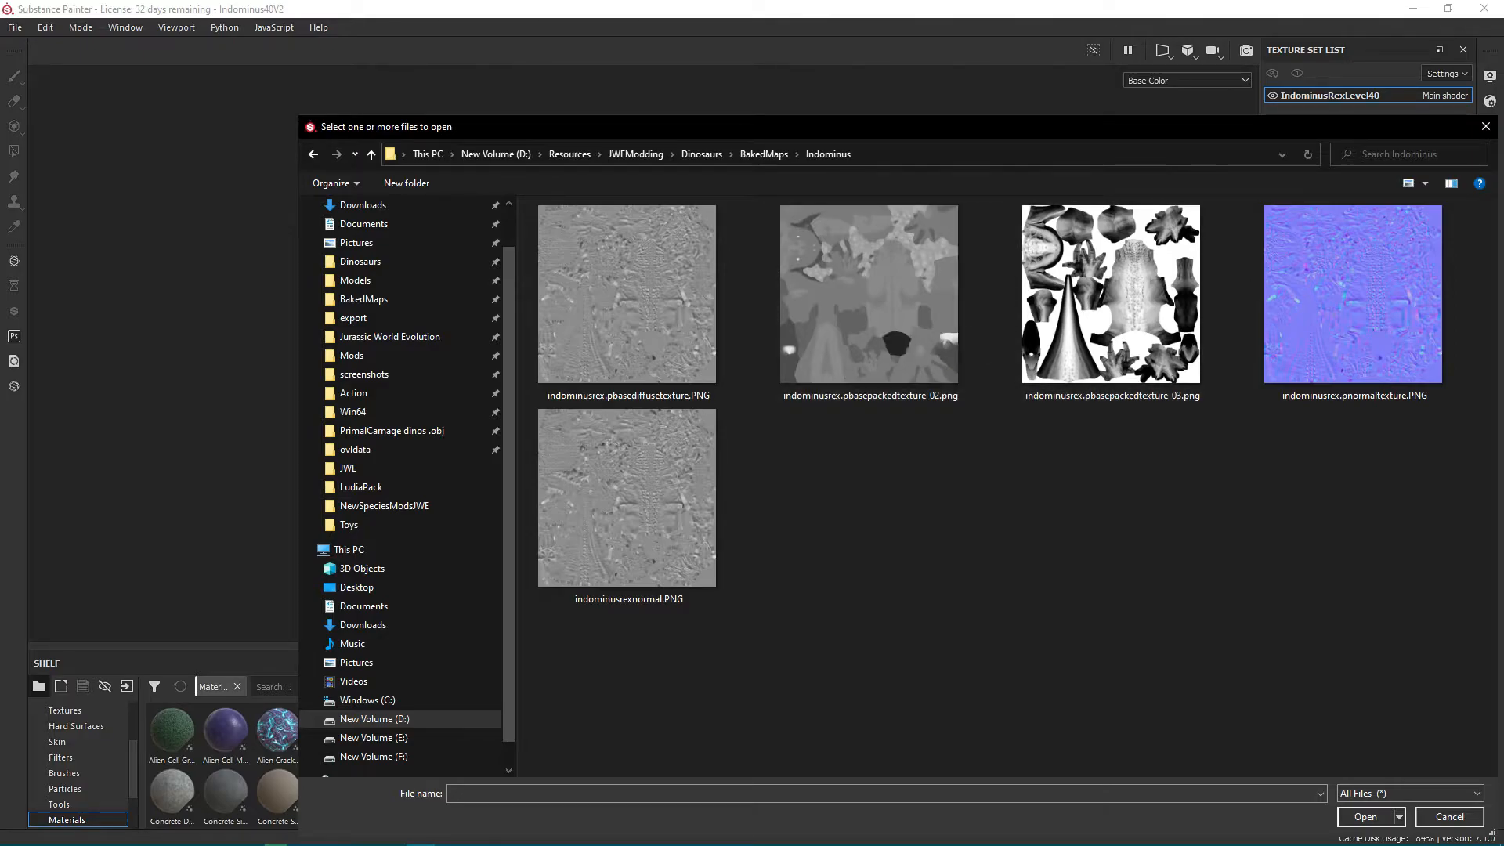
click(1111, 305)
ctrl+click(869, 305)
ctrl+click(1353, 305)
click(1365, 817)
Set the usage of all three resources to texture and import them into the project Indominus40V2.
click(952, 267)
click(999, 306)
click(952, 267)
click(979, 320)
click(952, 291)
click(979, 344)
click(952, 314)
click(979, 375)
click(944, 620)
click(938, 645)
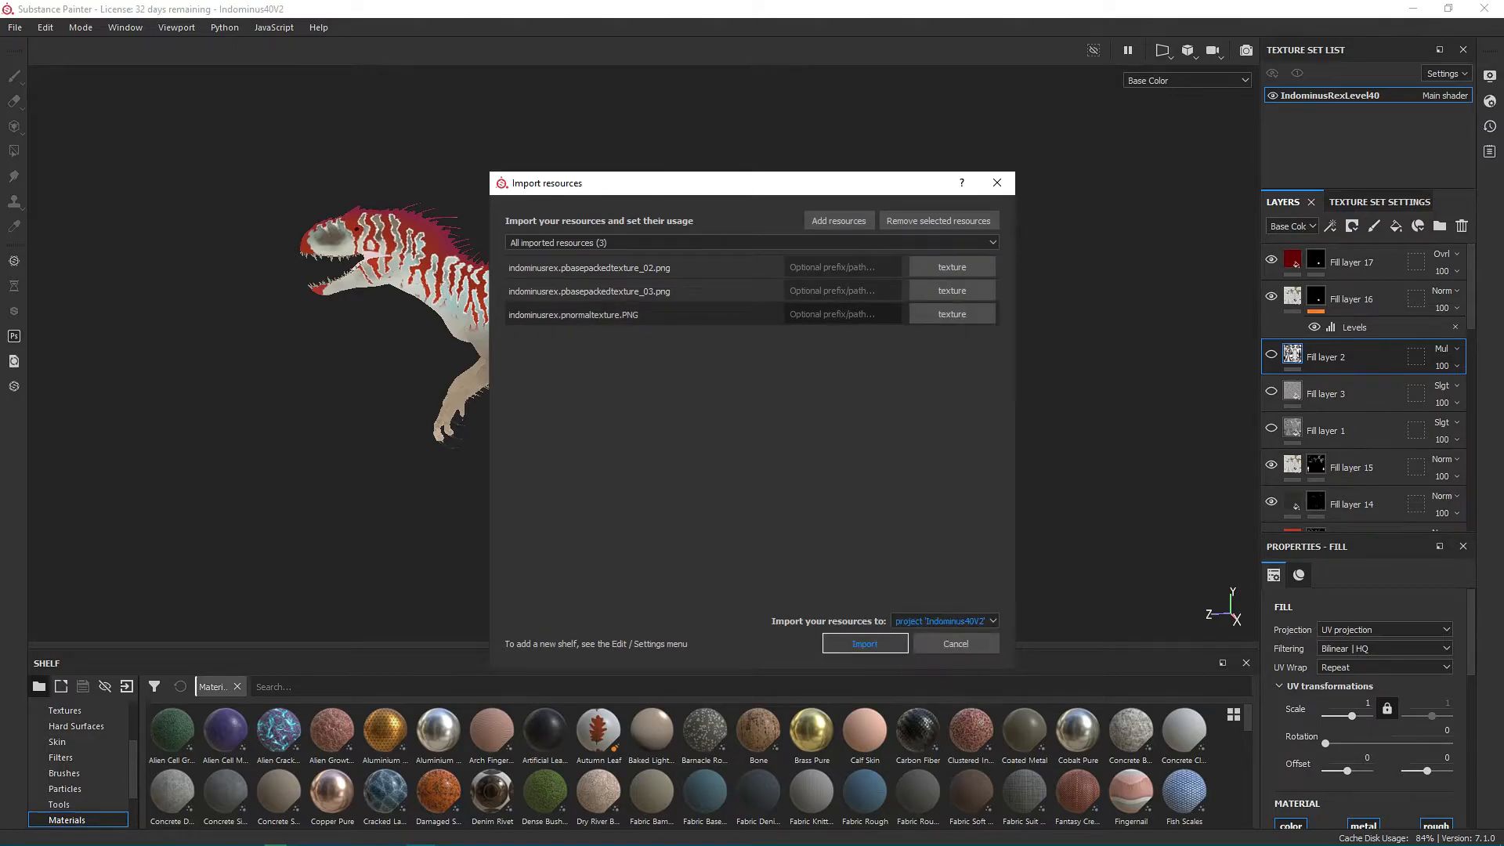
click(855, 644)
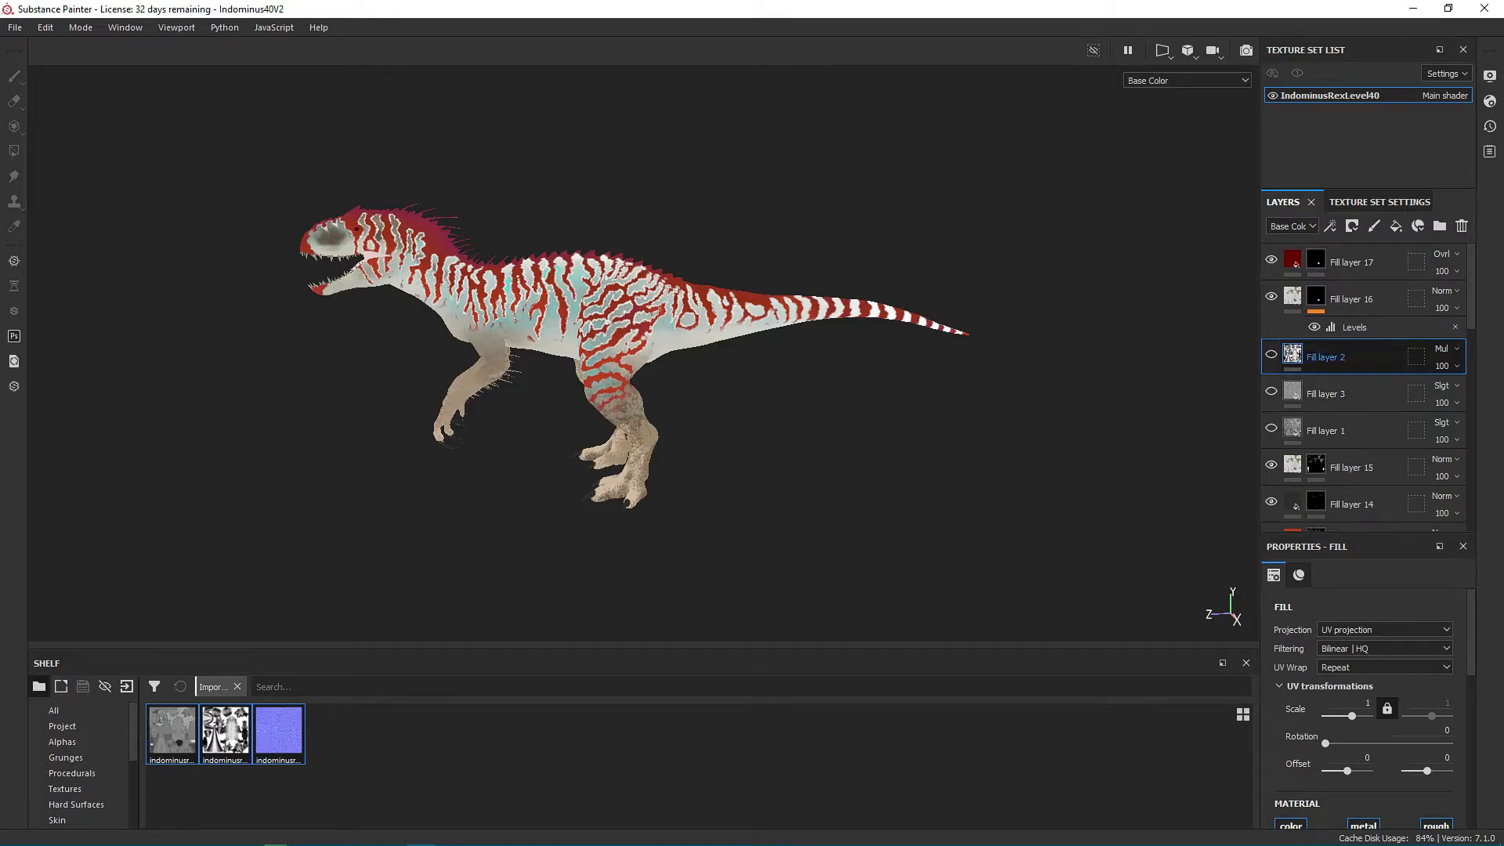
Show Fill layers 2 and 1 and set Fill layer 2's base color to indominusrex.pbasepackedtexture_03.
click(1271, 355)
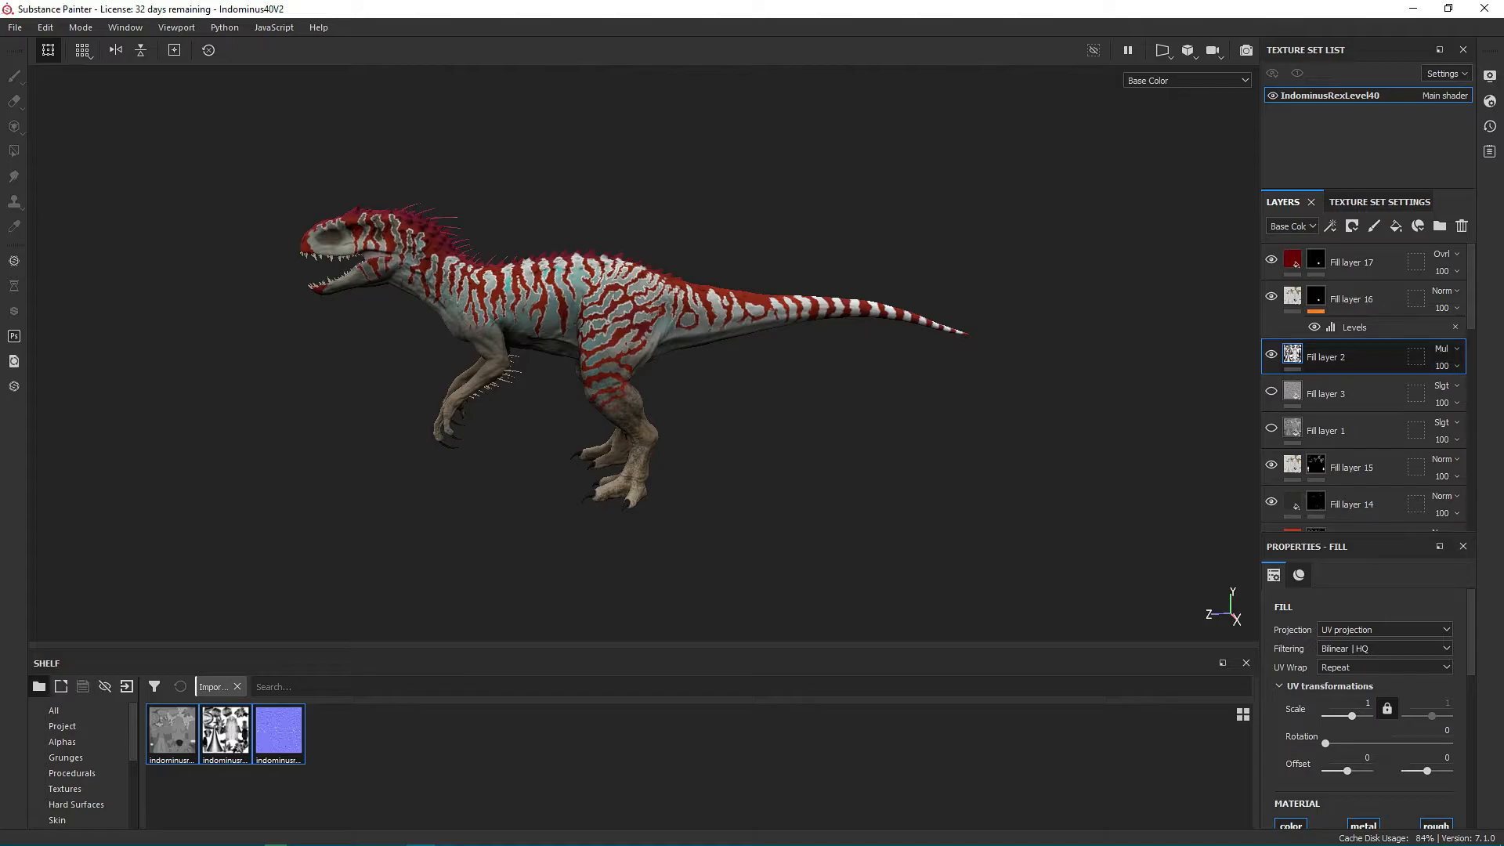
click(1298, 575)
click(226, 731)
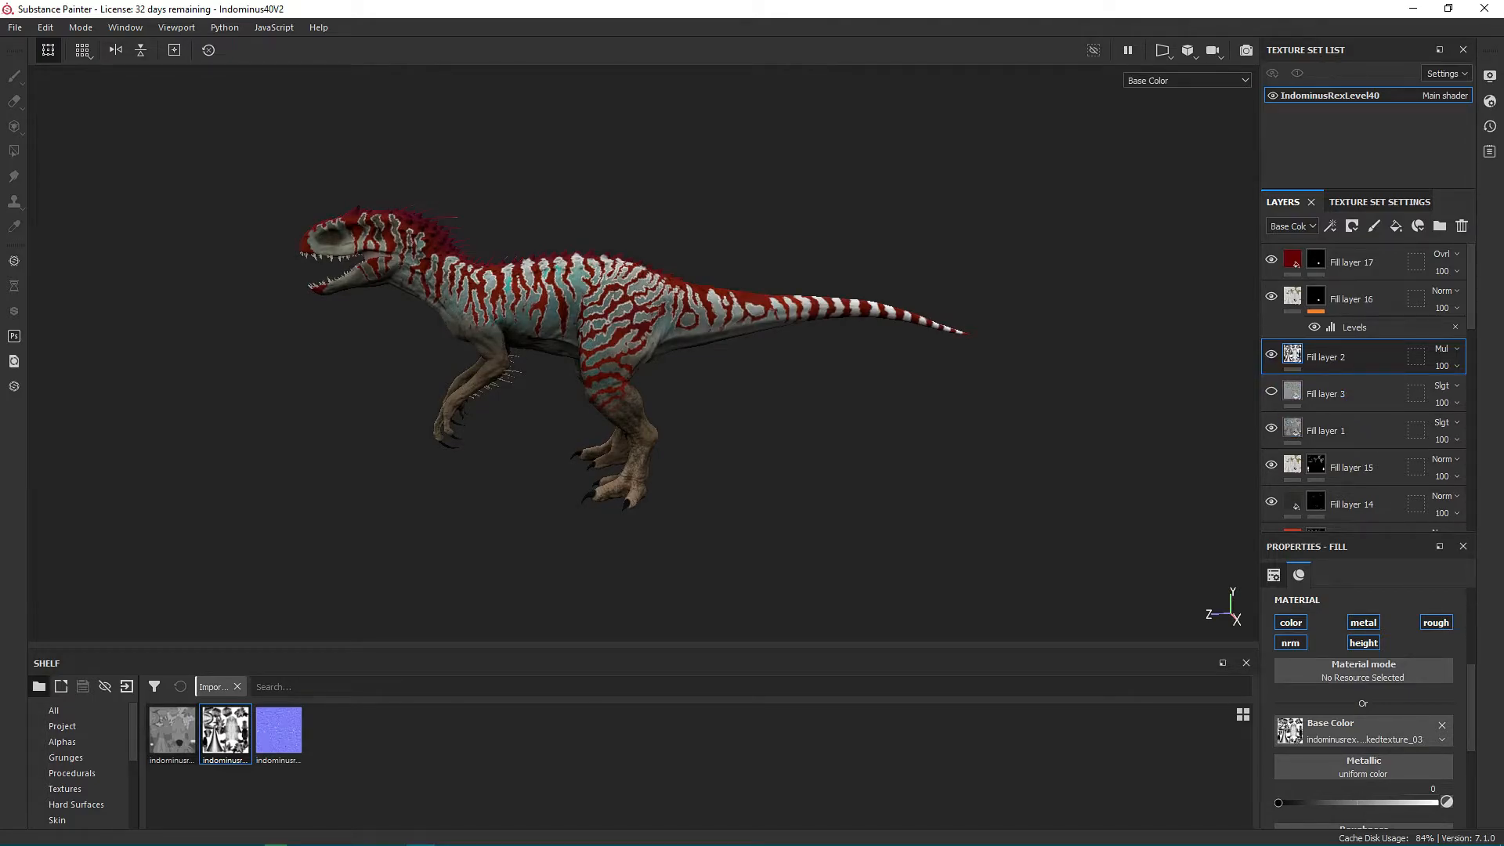
click(173, 731)
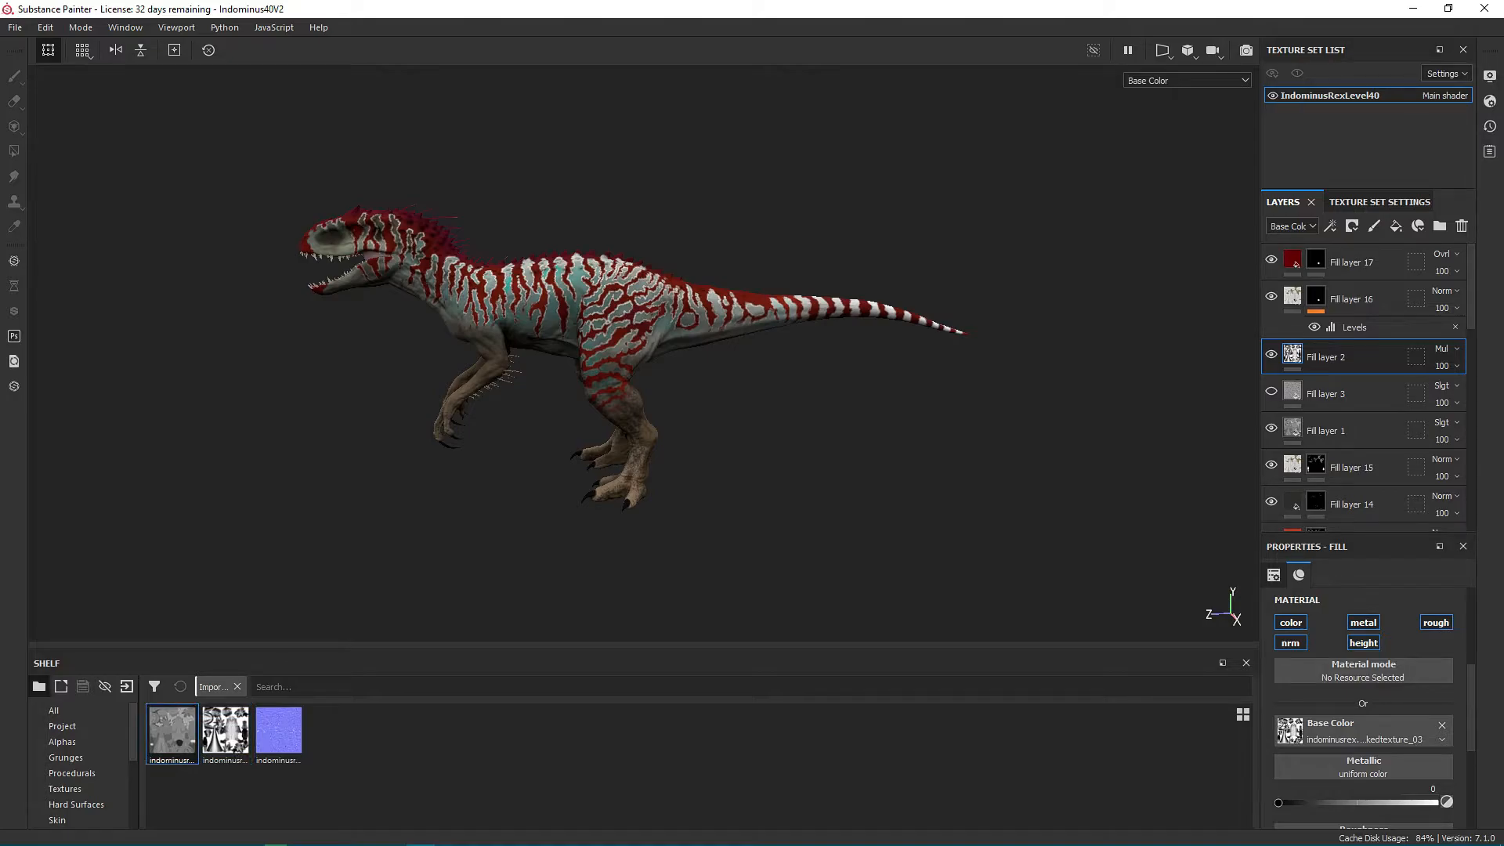
drag(173, 732, 1363, 731)
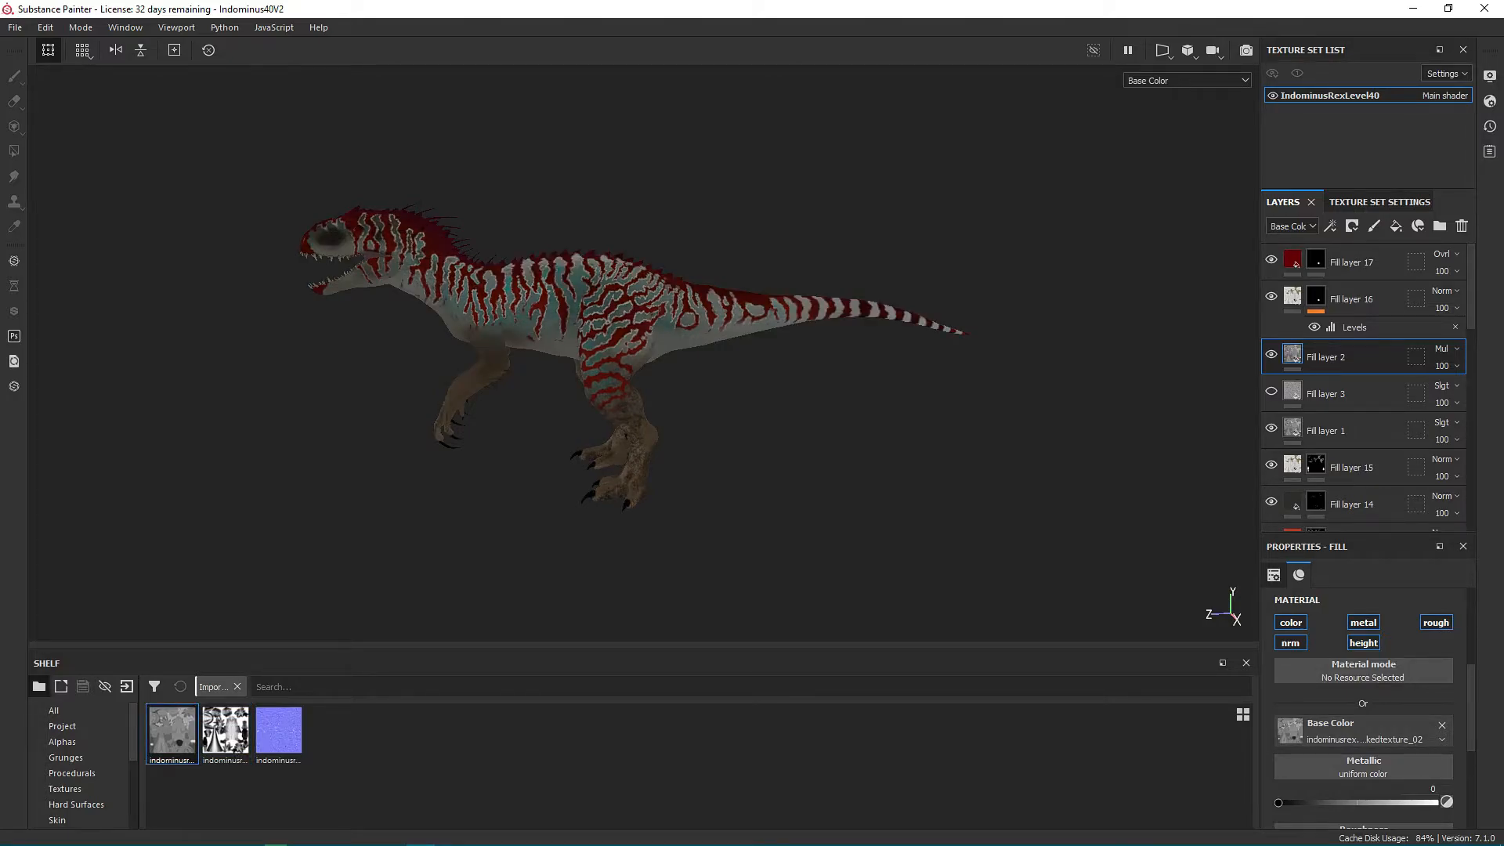
key(ctrl+z)
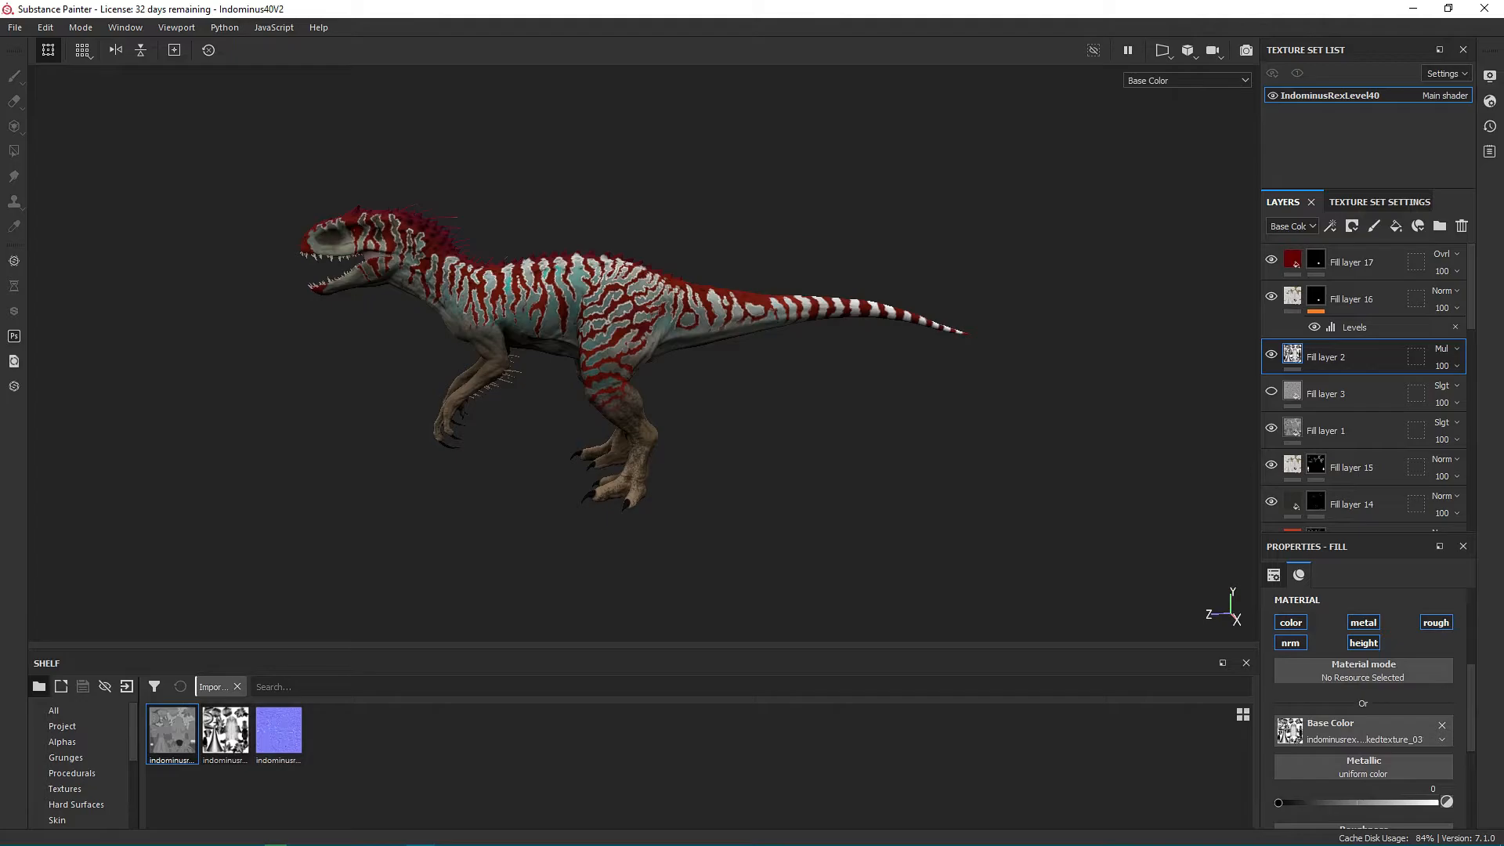
Set Fill layer 1's base color to indominusrex.pbasepackedtexture_02, check the model up close, and select Fill layer 2.
click(1347, 430)
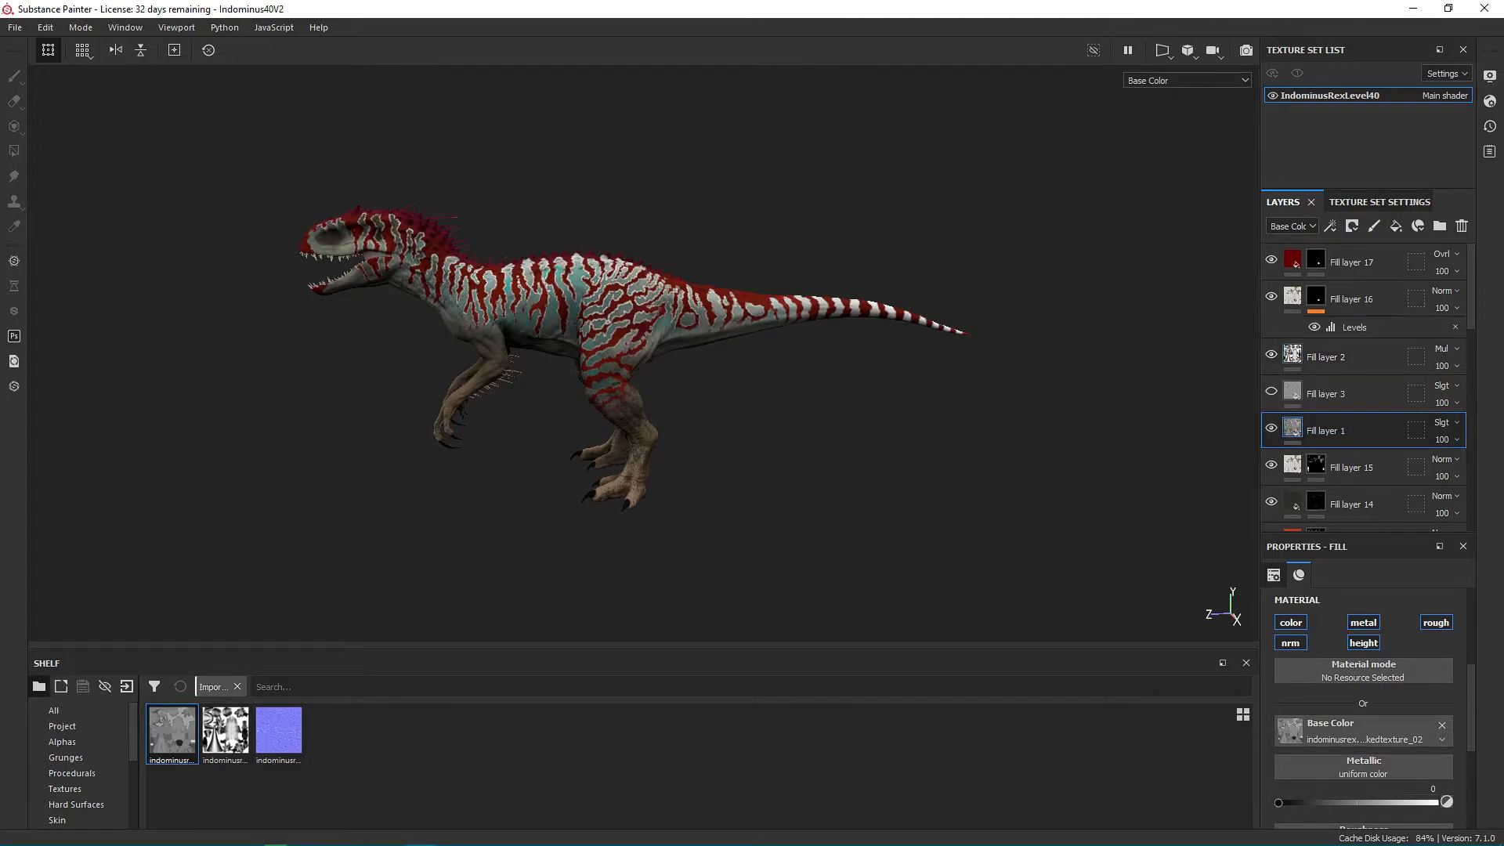
drag(173, 732, 1362, 732)
scroll(600, 313, up, 4)
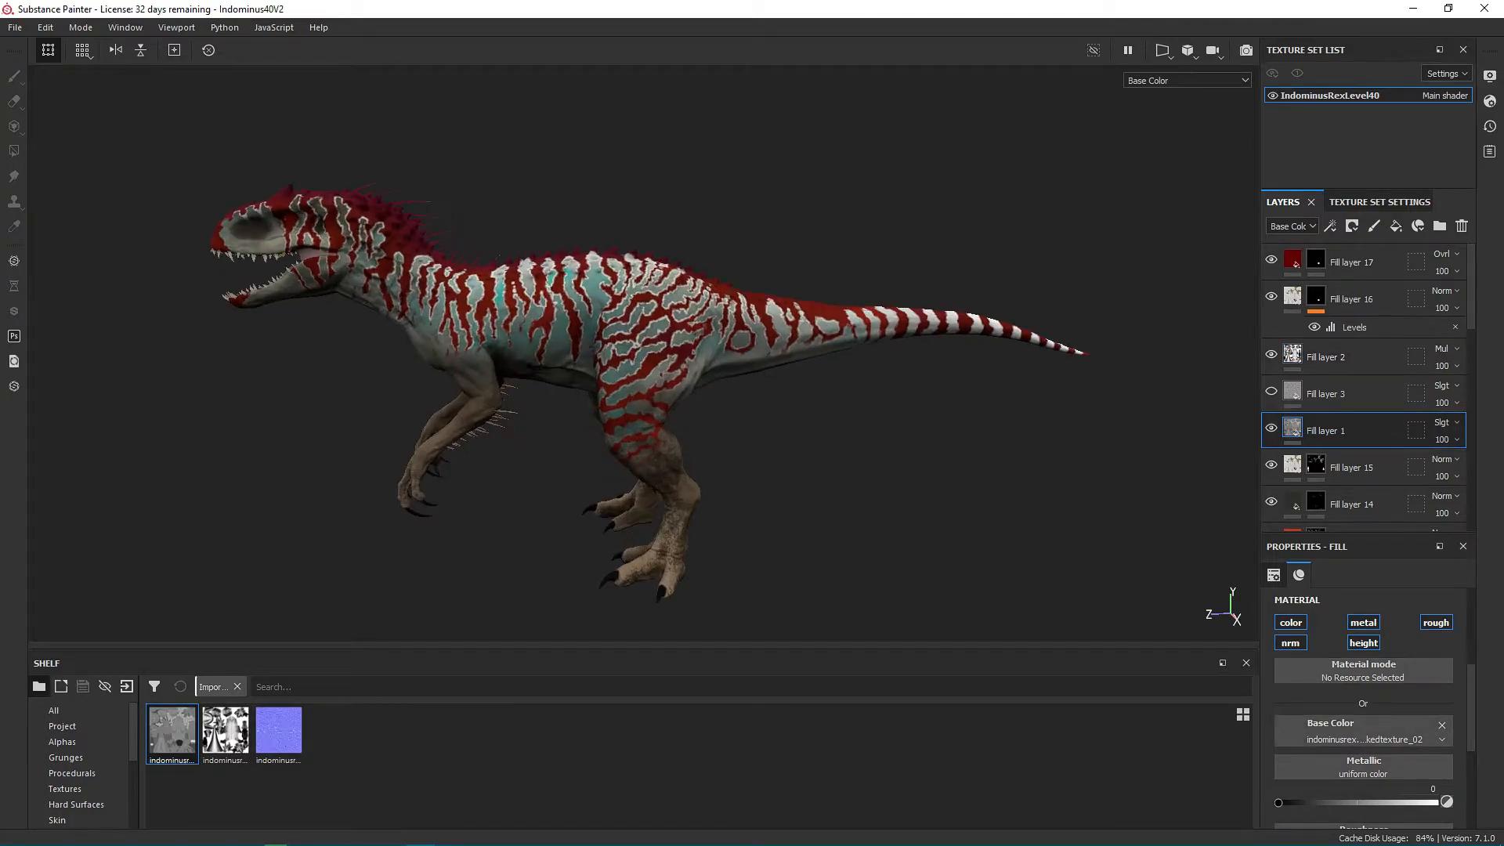
alt+middle_drag(626, 376, 645, 326)
alt+drag(645, 327, 728, 353)
click(1383, 358)
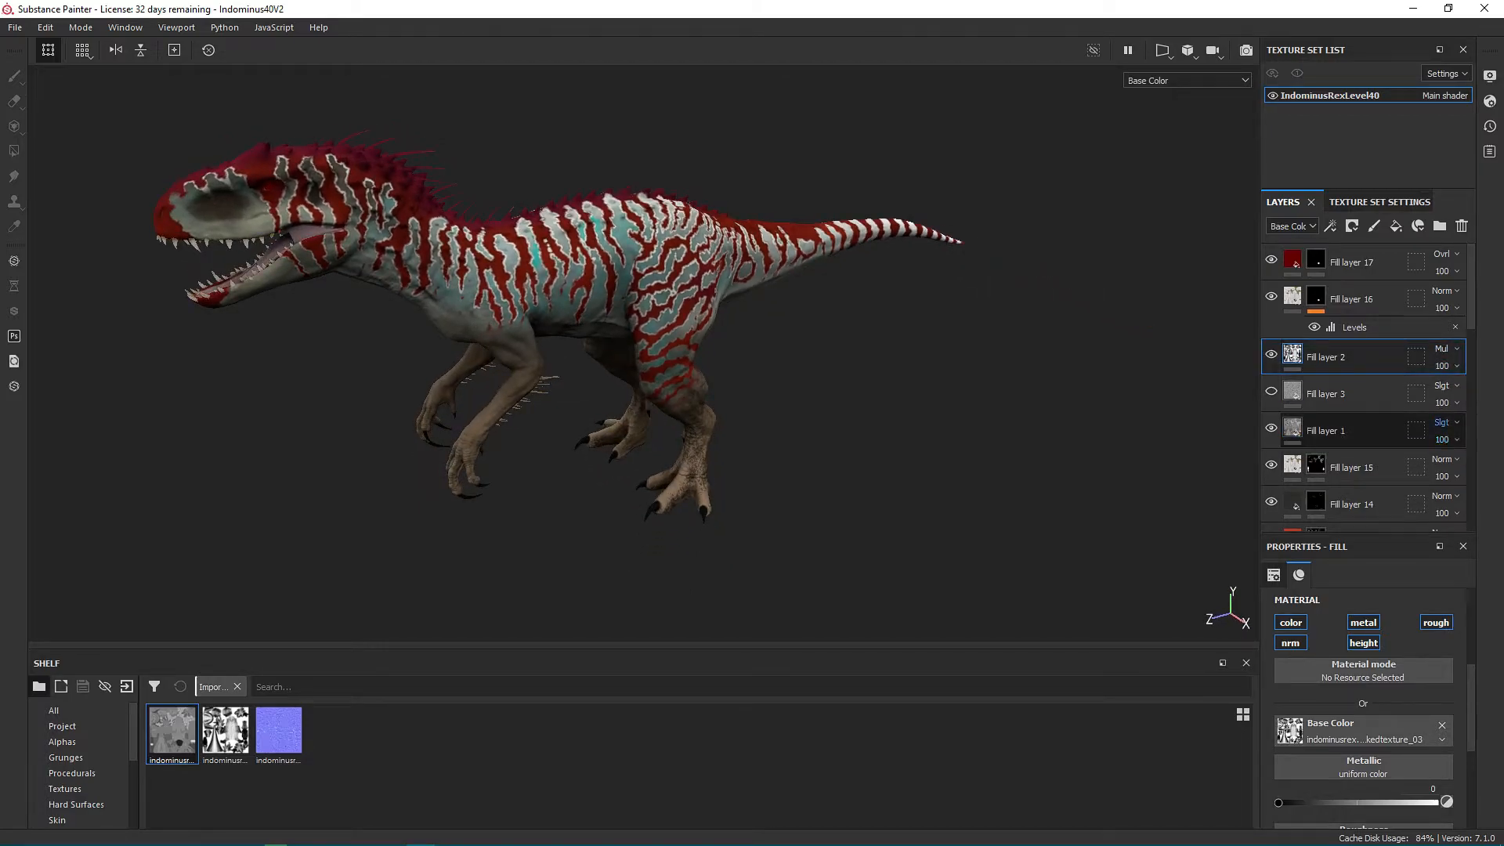
Set Fill layer 1's blend mode to Overlay and check the stripes on the model.
click(1441, 423)
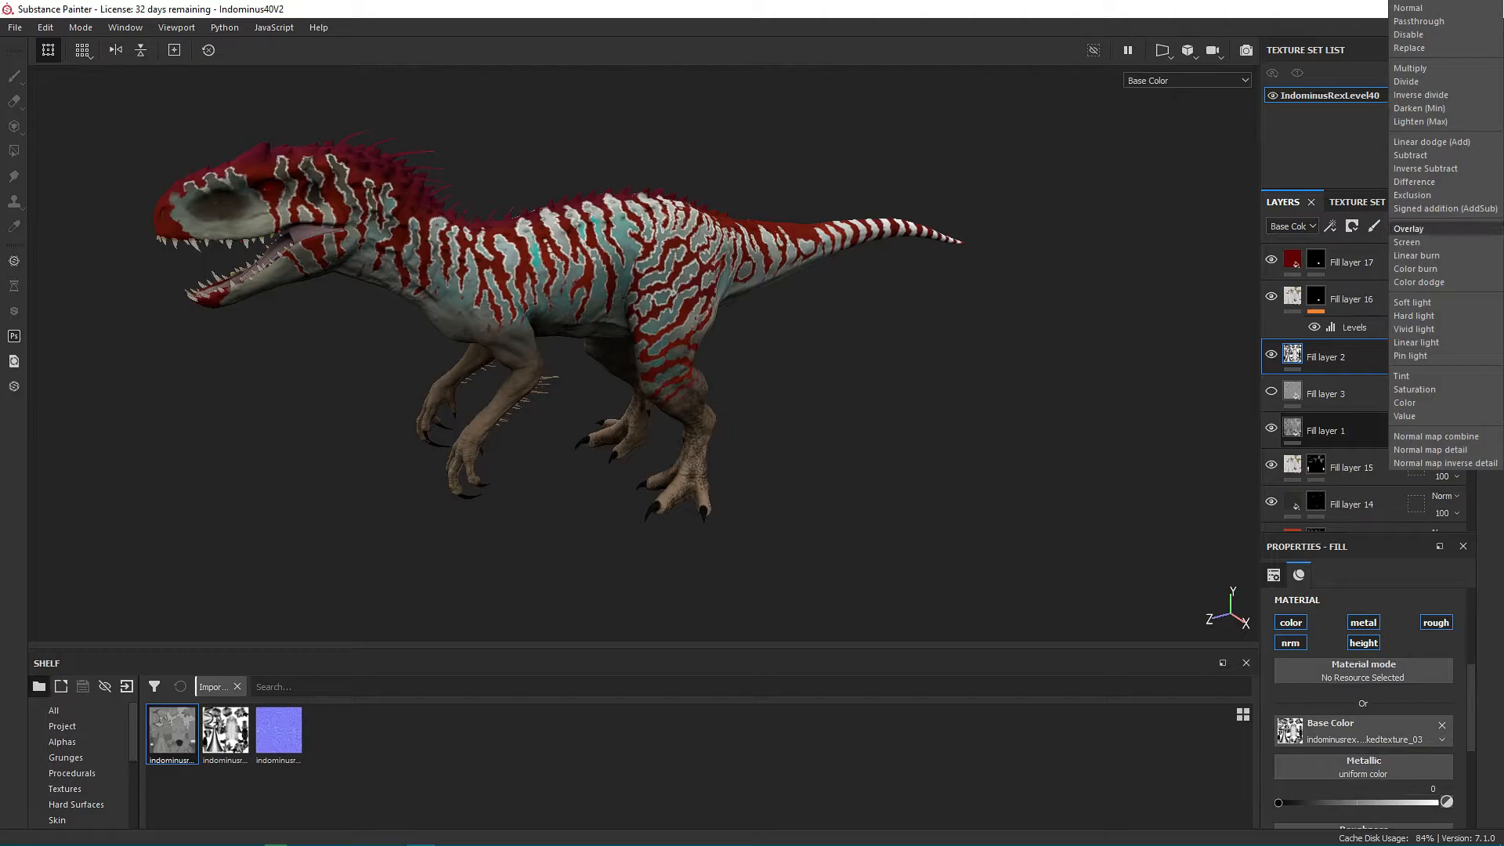
click(1409, 229)
alt+drag(627, 352, 524, 352)
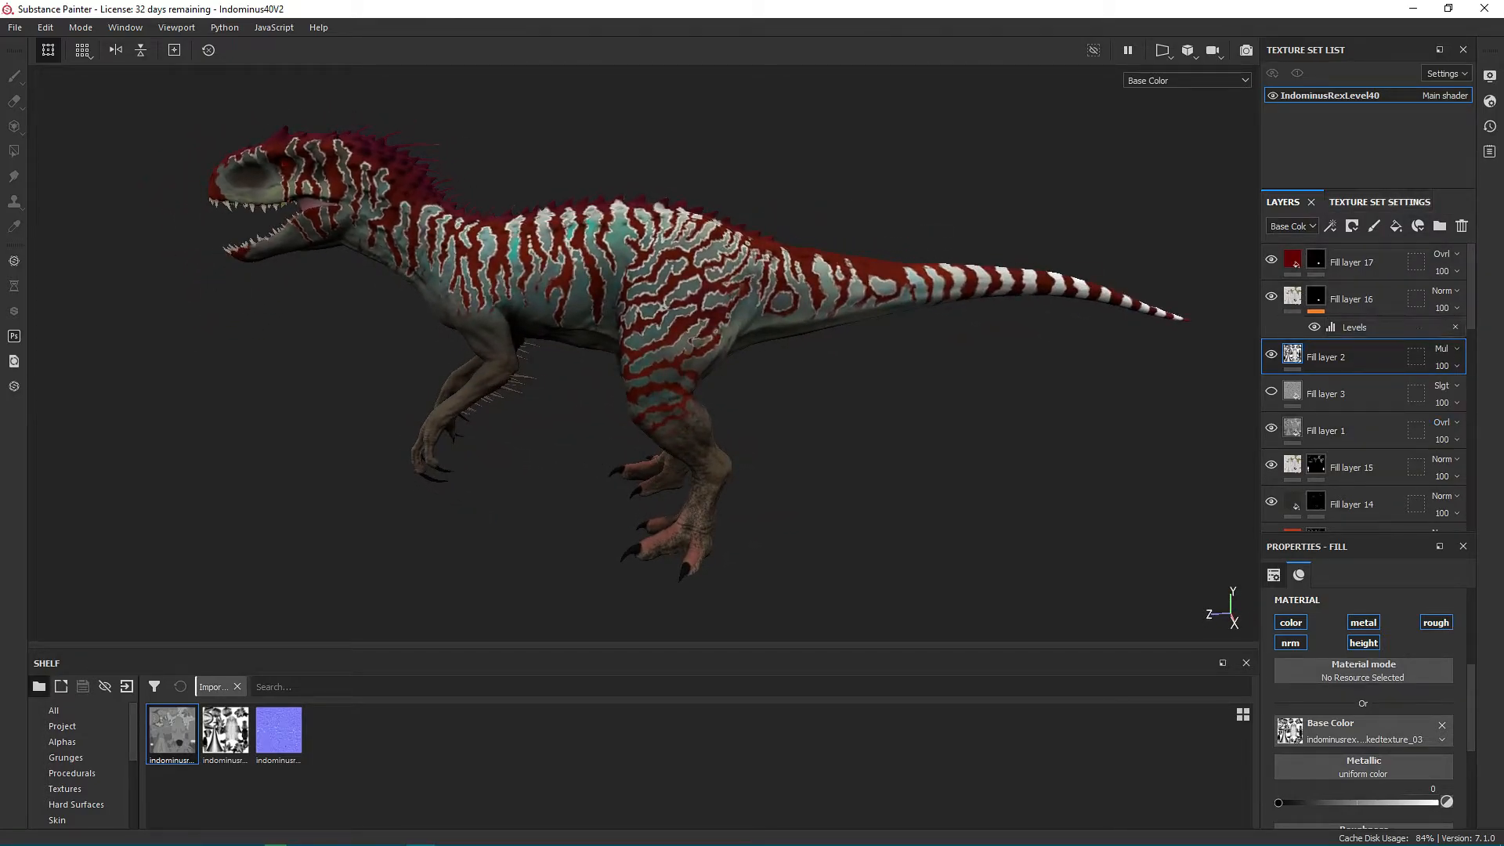
Assign indominusrex.pnormaltexture as the normal mesh map of the IndominusRexLevel40 texture set.
click(1379, 202)
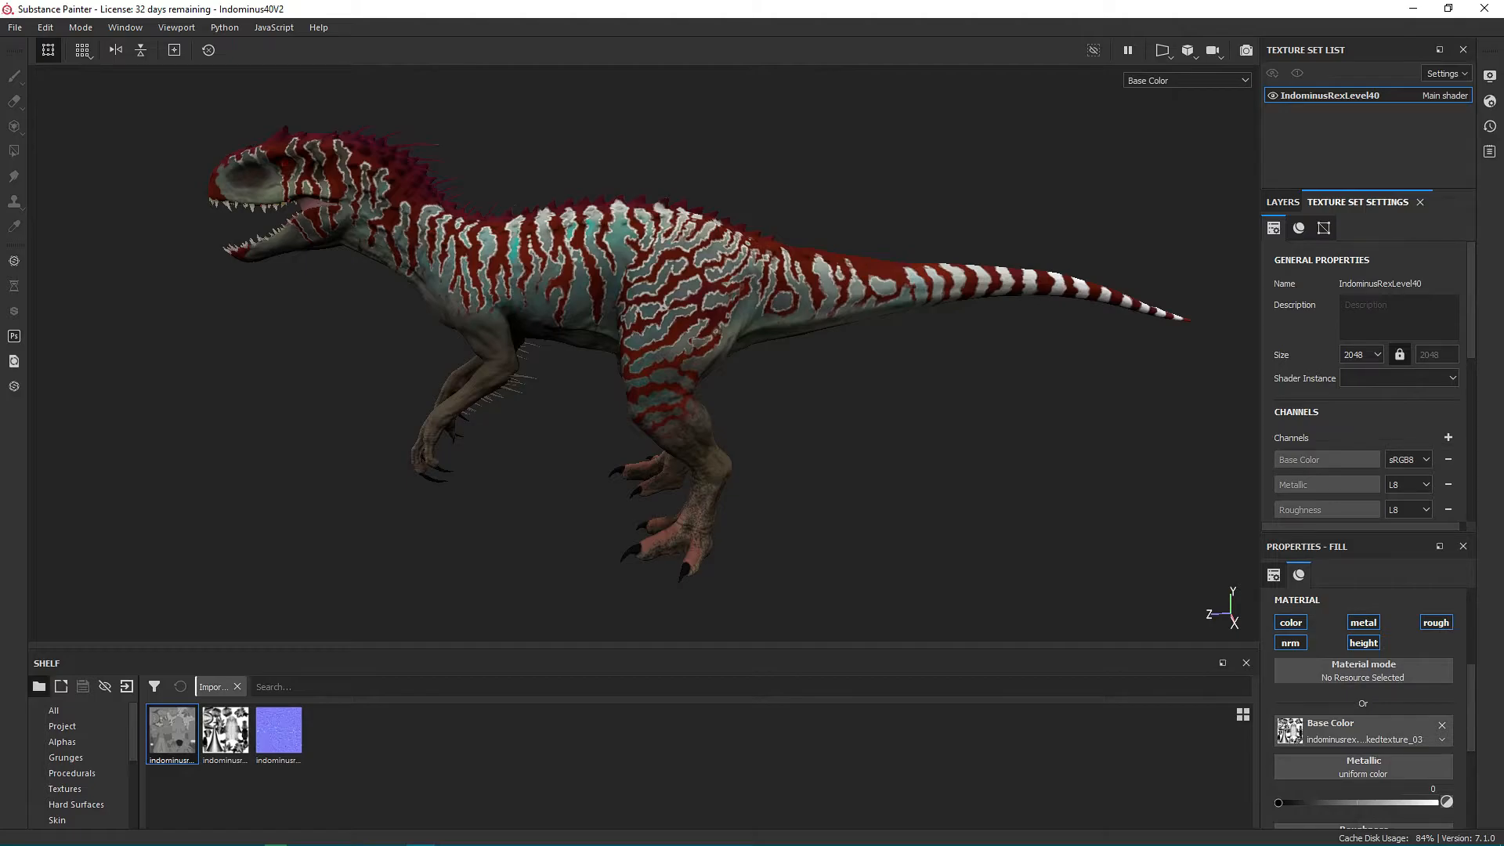
click(1324, 228)
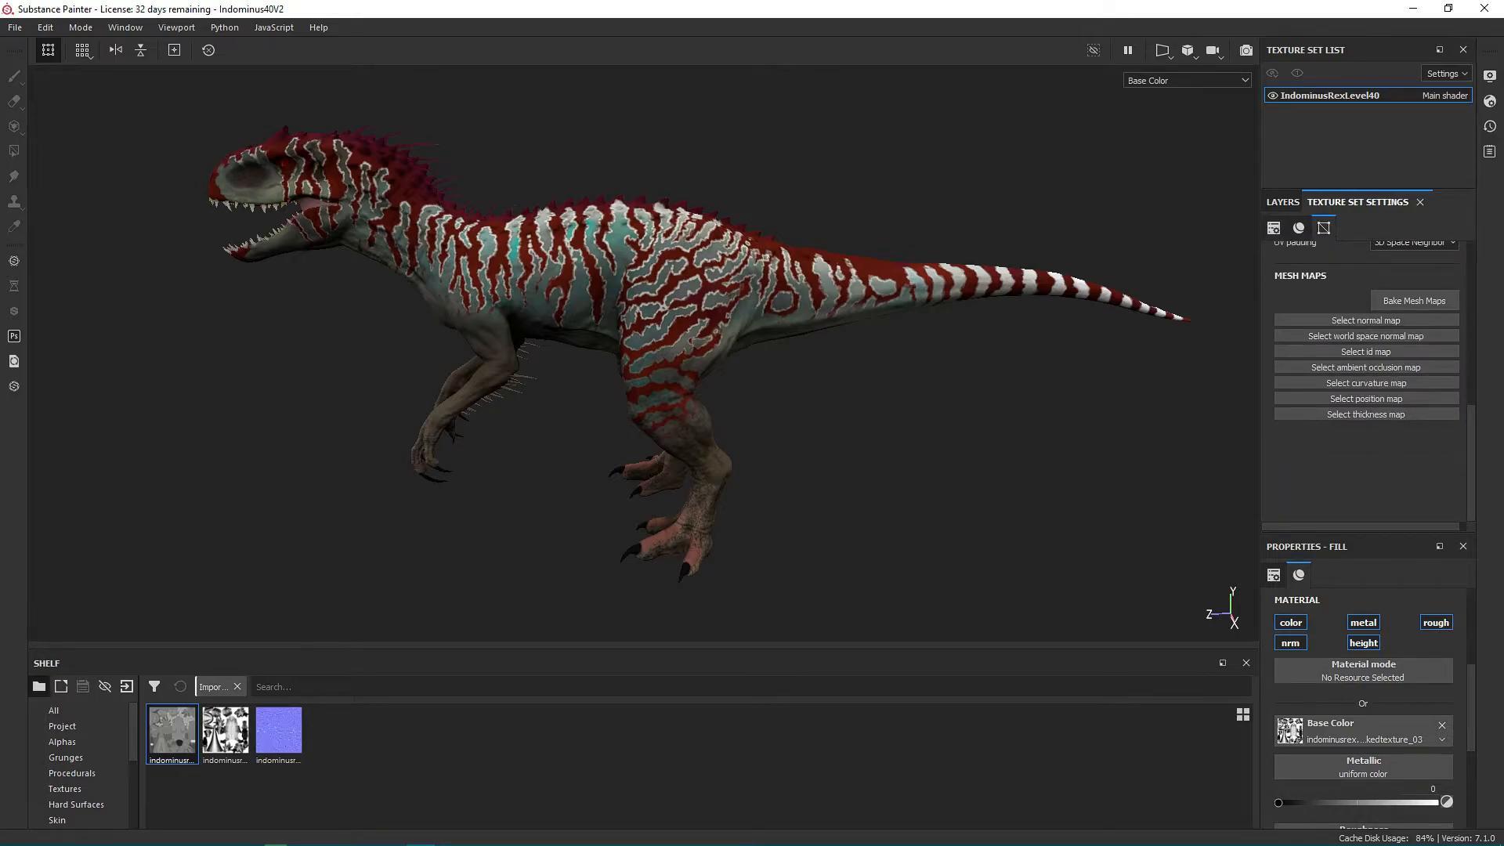
click(1366, 320)
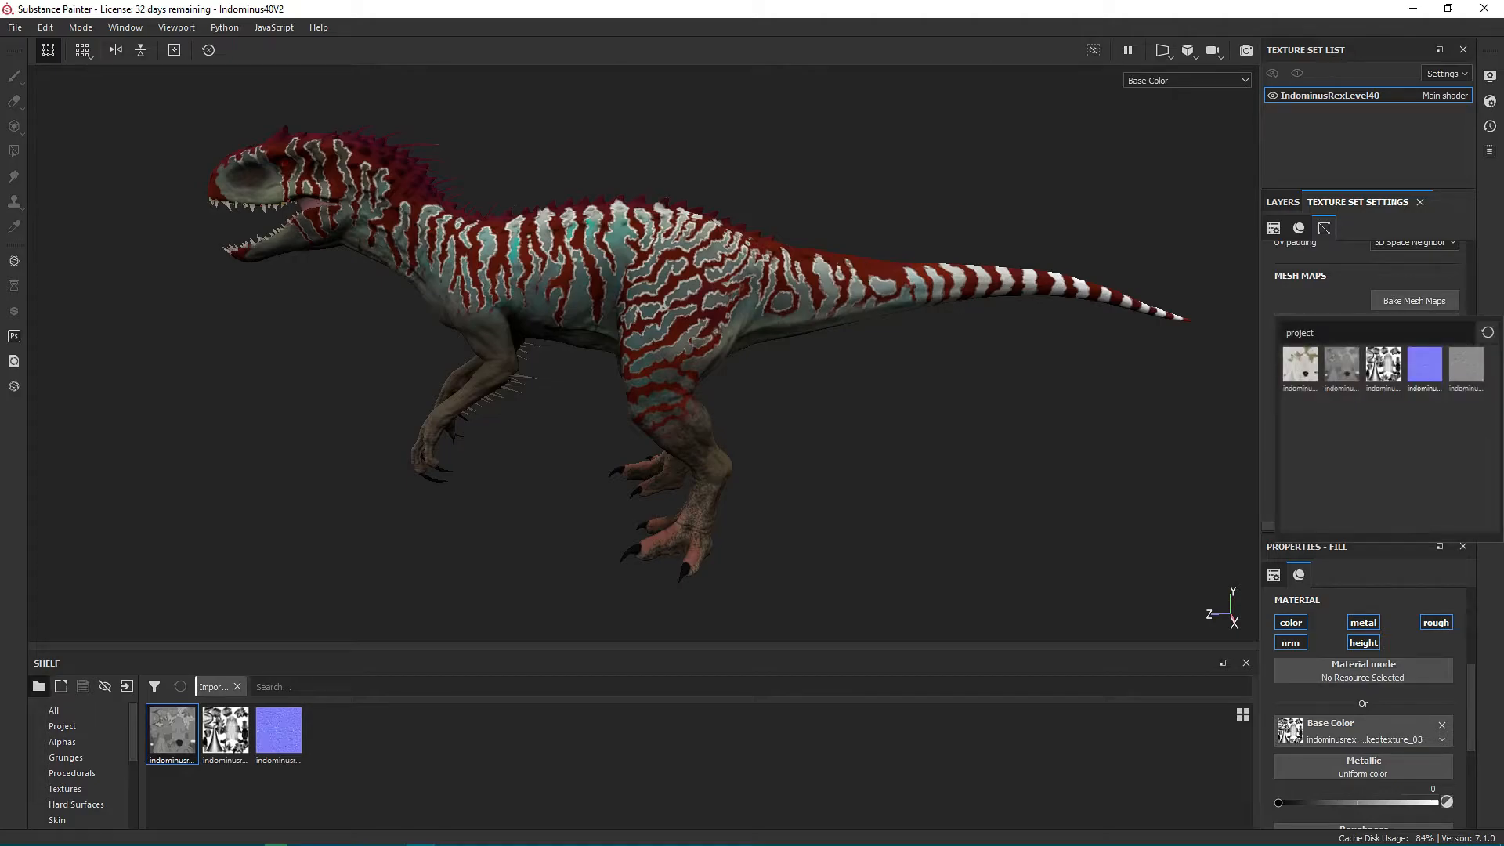
click(1424, 364)
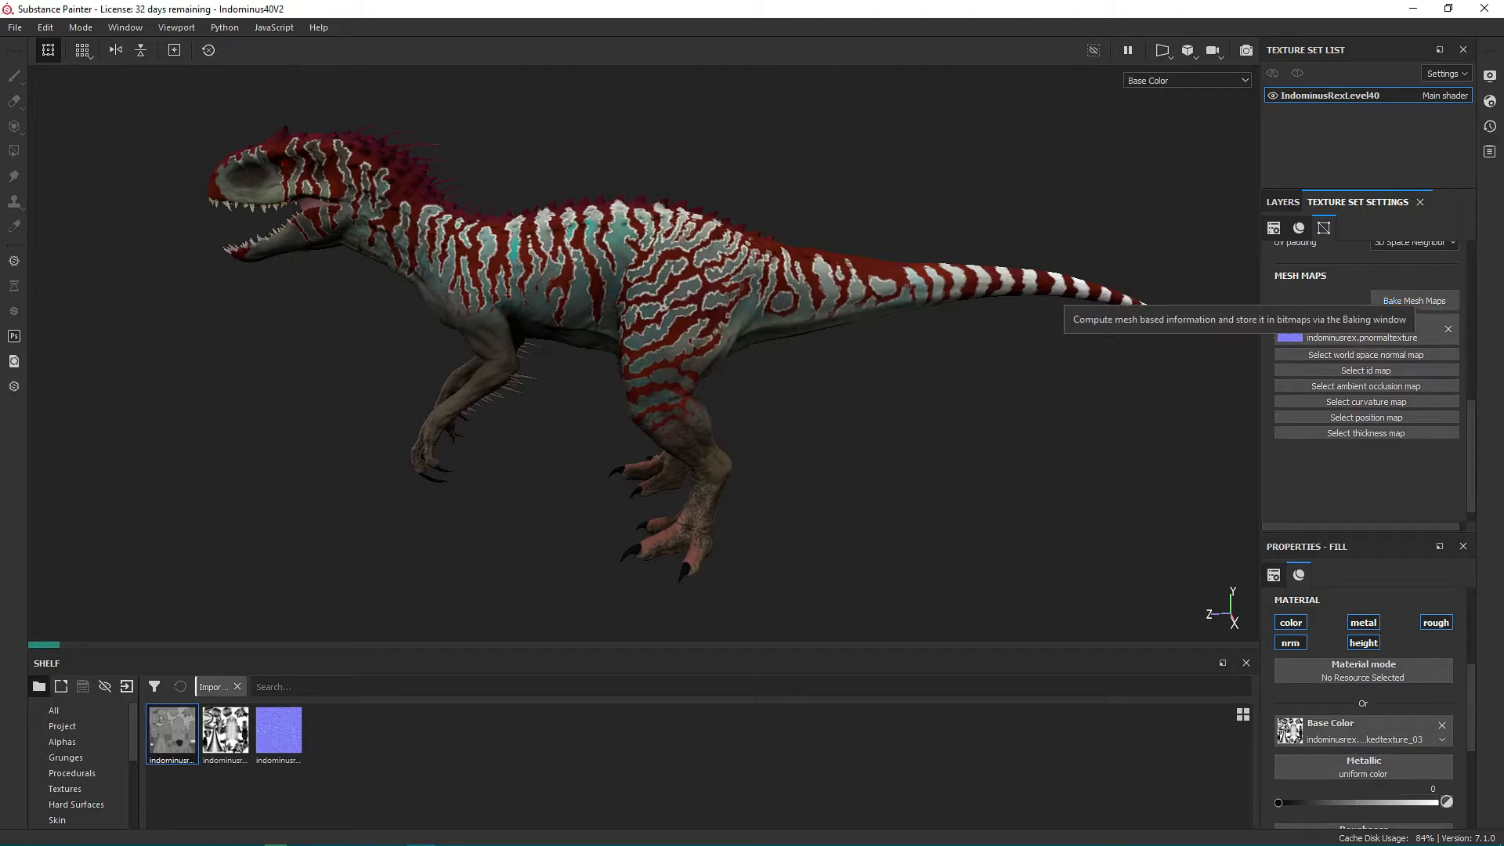
scroll(644, 353, up, 2)
alt+middle_drag(644, 354, 756, 386)
scroll(757, 386, down, 2)
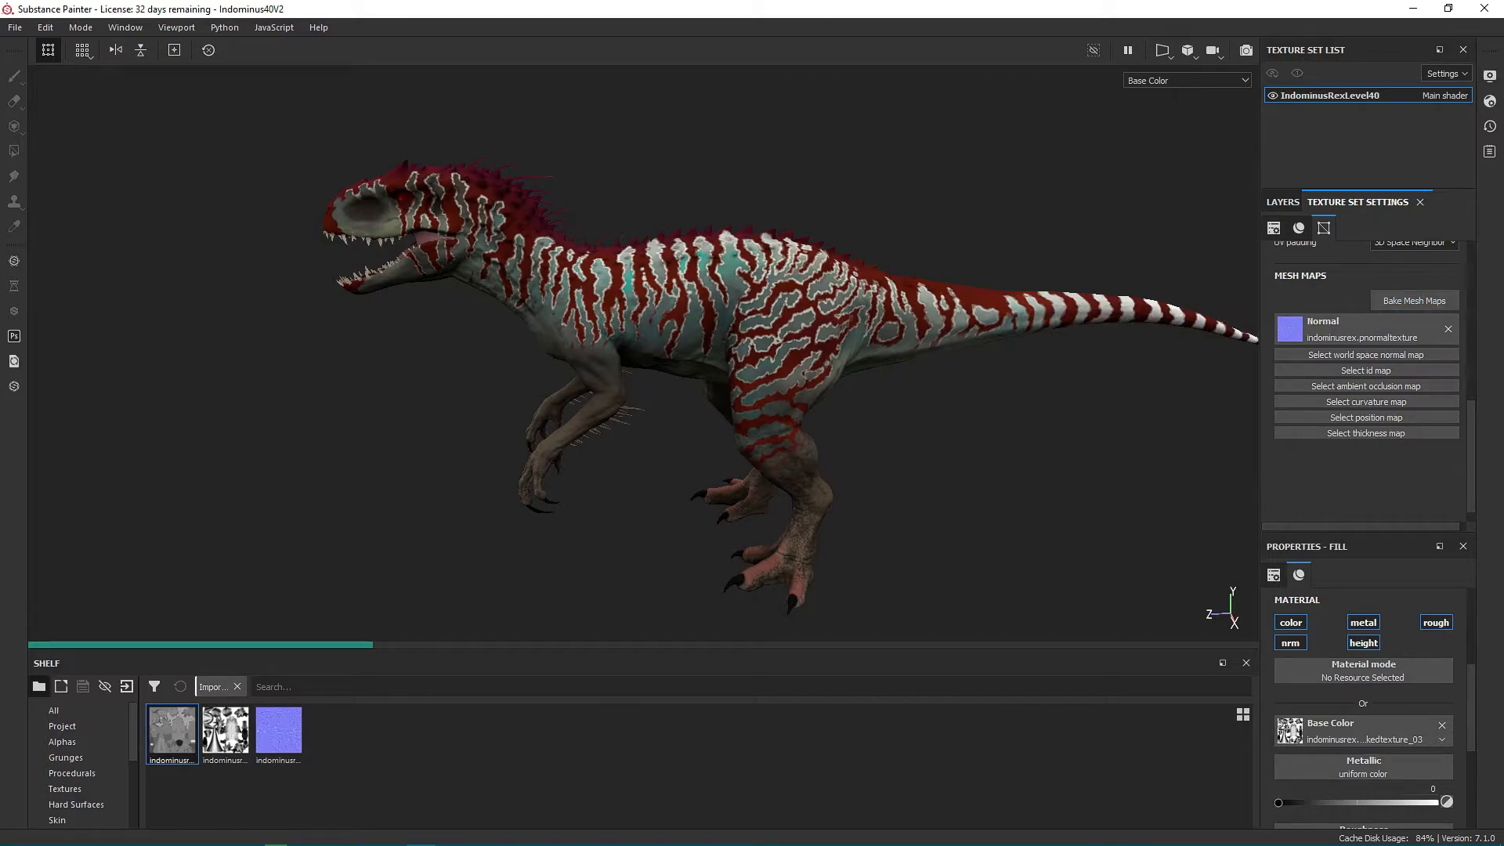
Set the mesh map baking output size to 2048 and exclude the normal, world space normal, ID and position maps.
click(1414, 301)
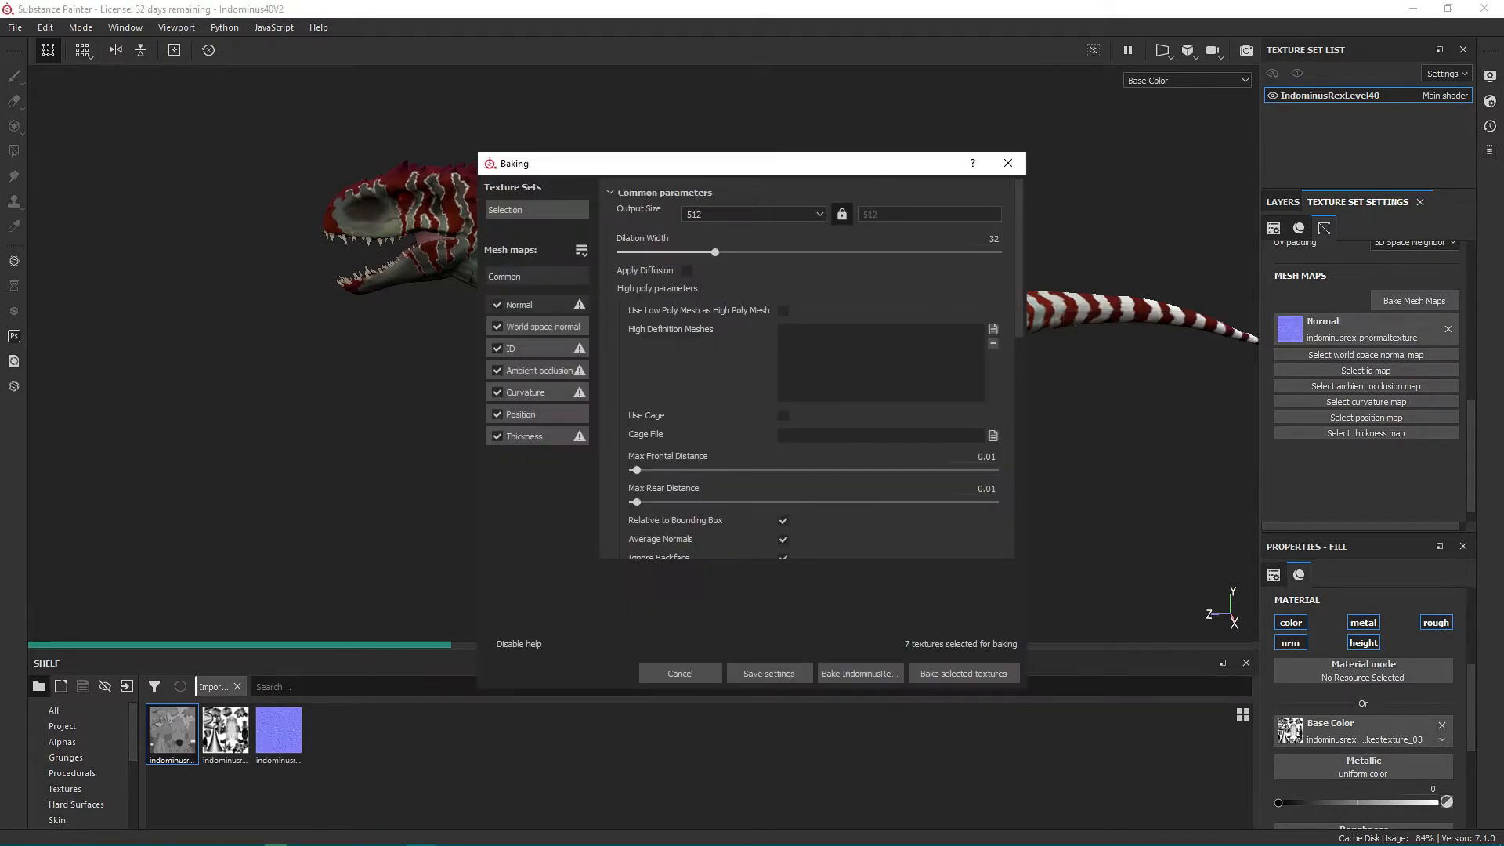
click(752, 214)
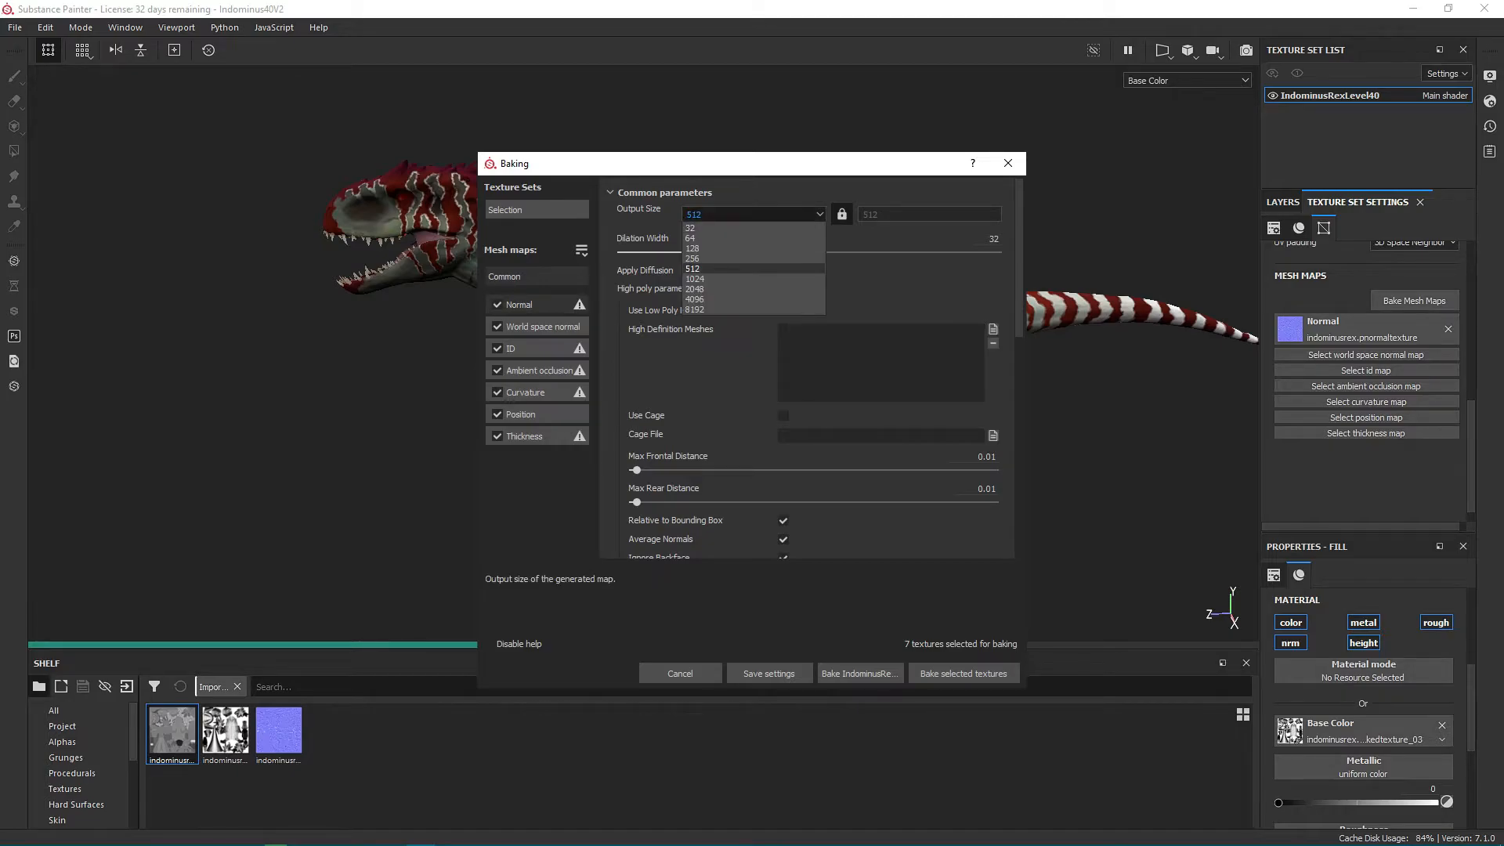
click(695, 289)
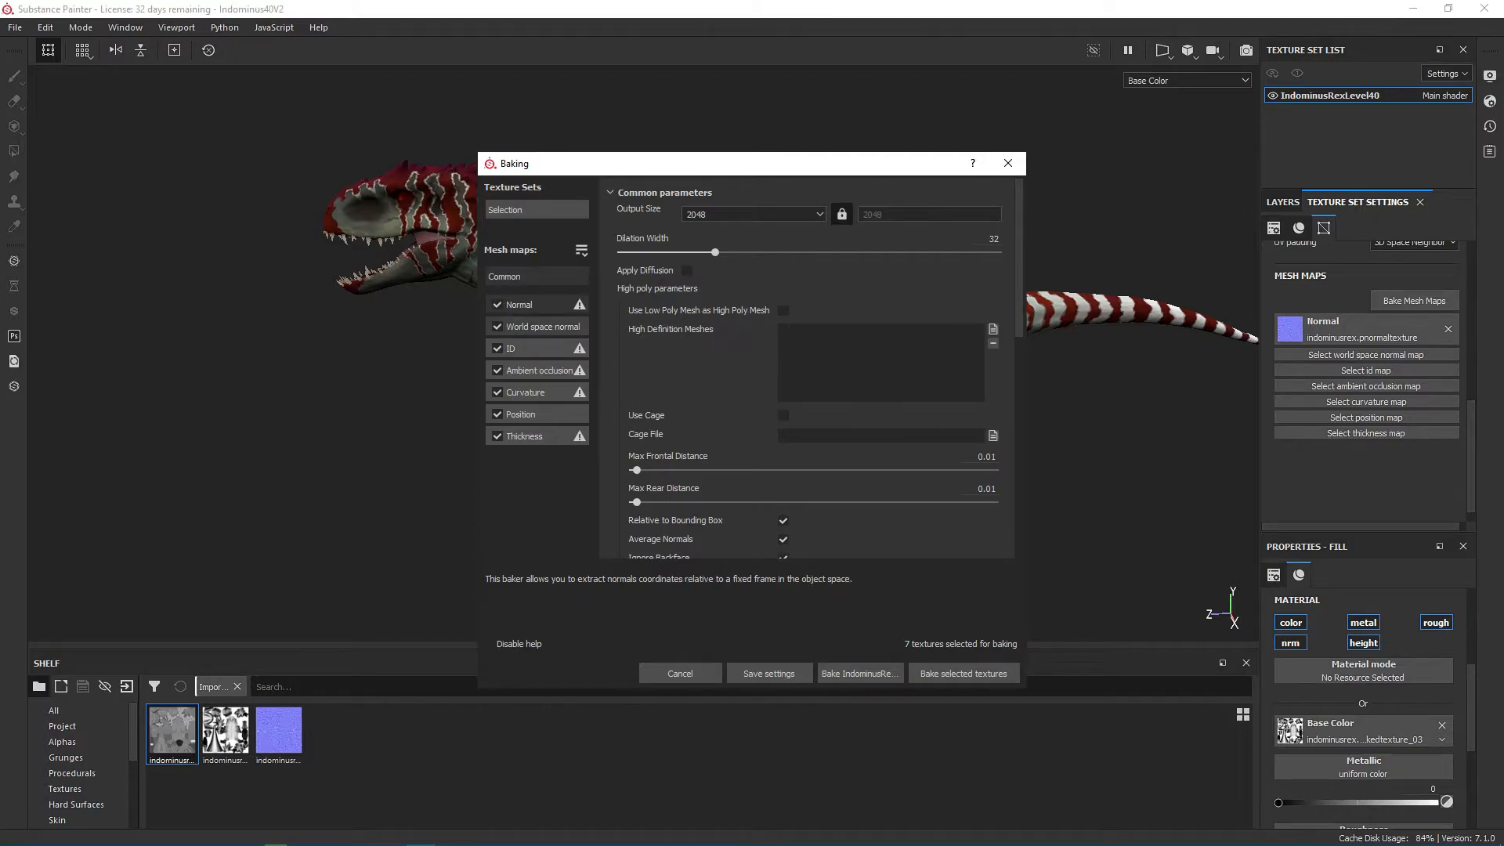
click(498, 304)
click(498, 349)
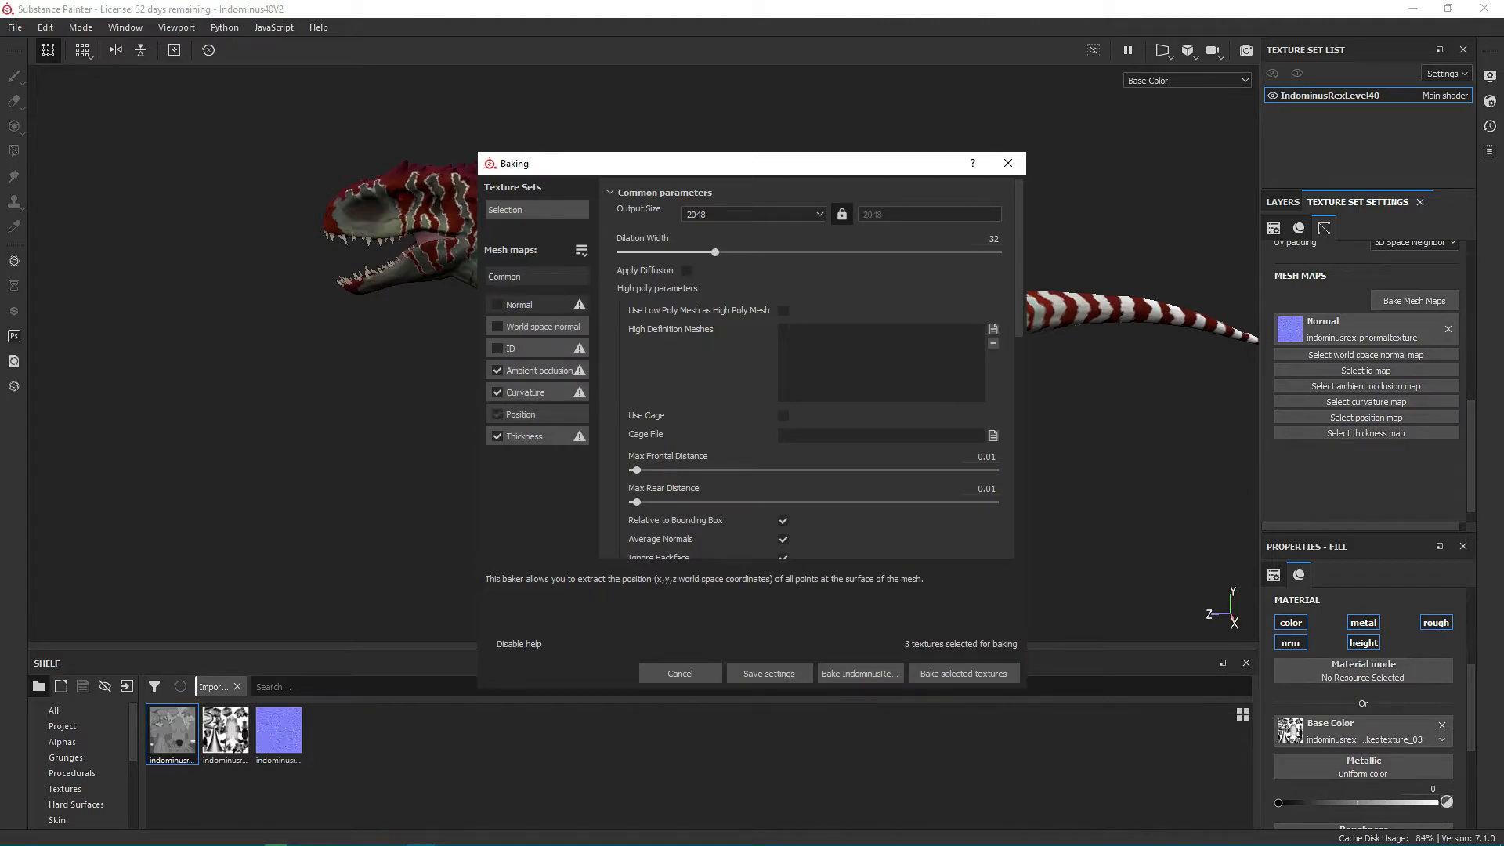
Bake ambient occlusion, curvature and thickness, generating curvature from the mesh with 256 secondary rays and a sampling radius of 0.01.
click(526, 392)
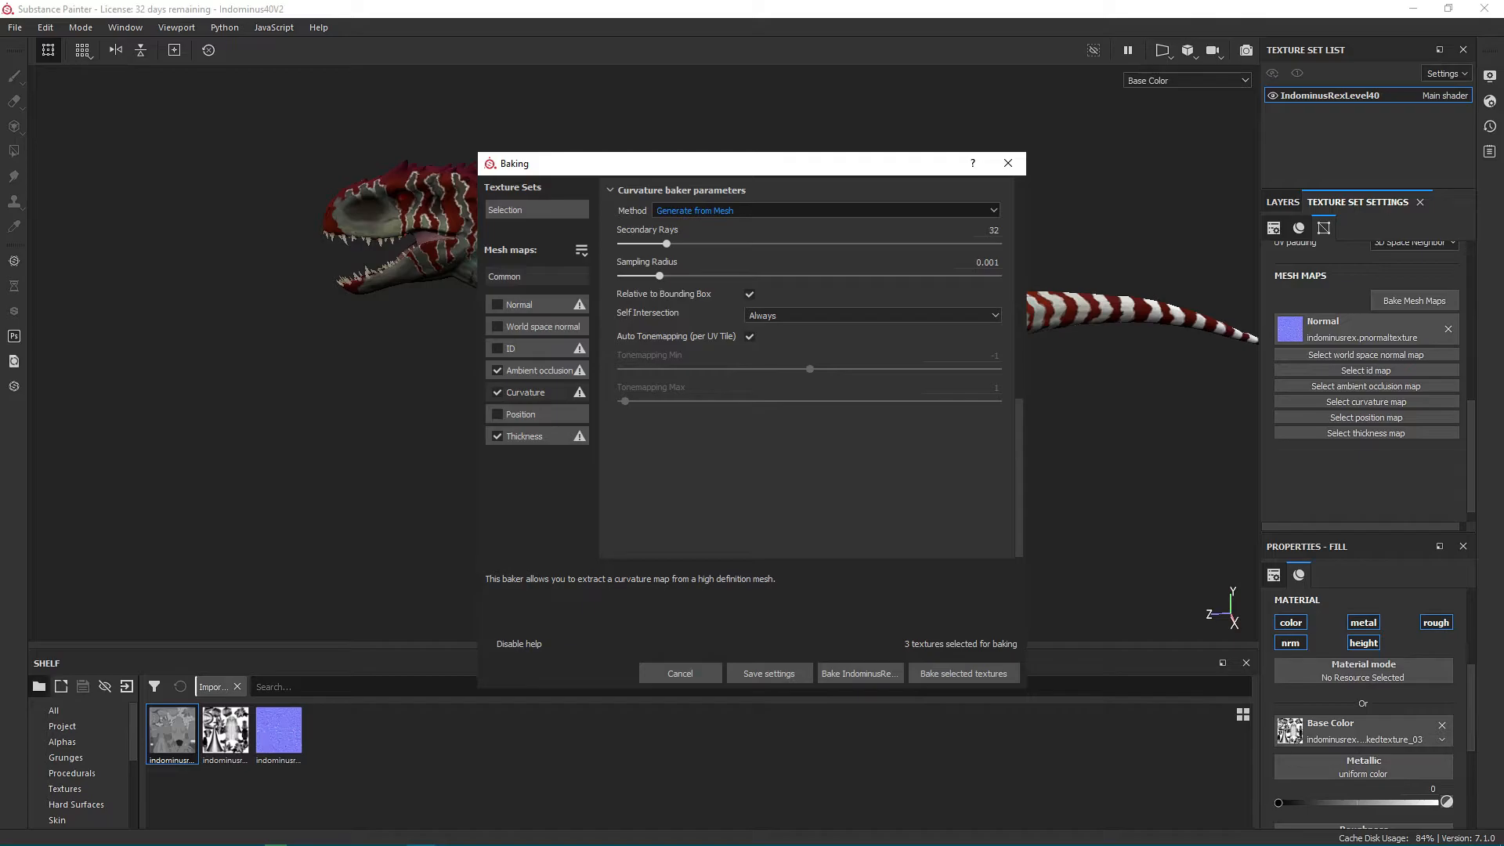
click(826, 211)
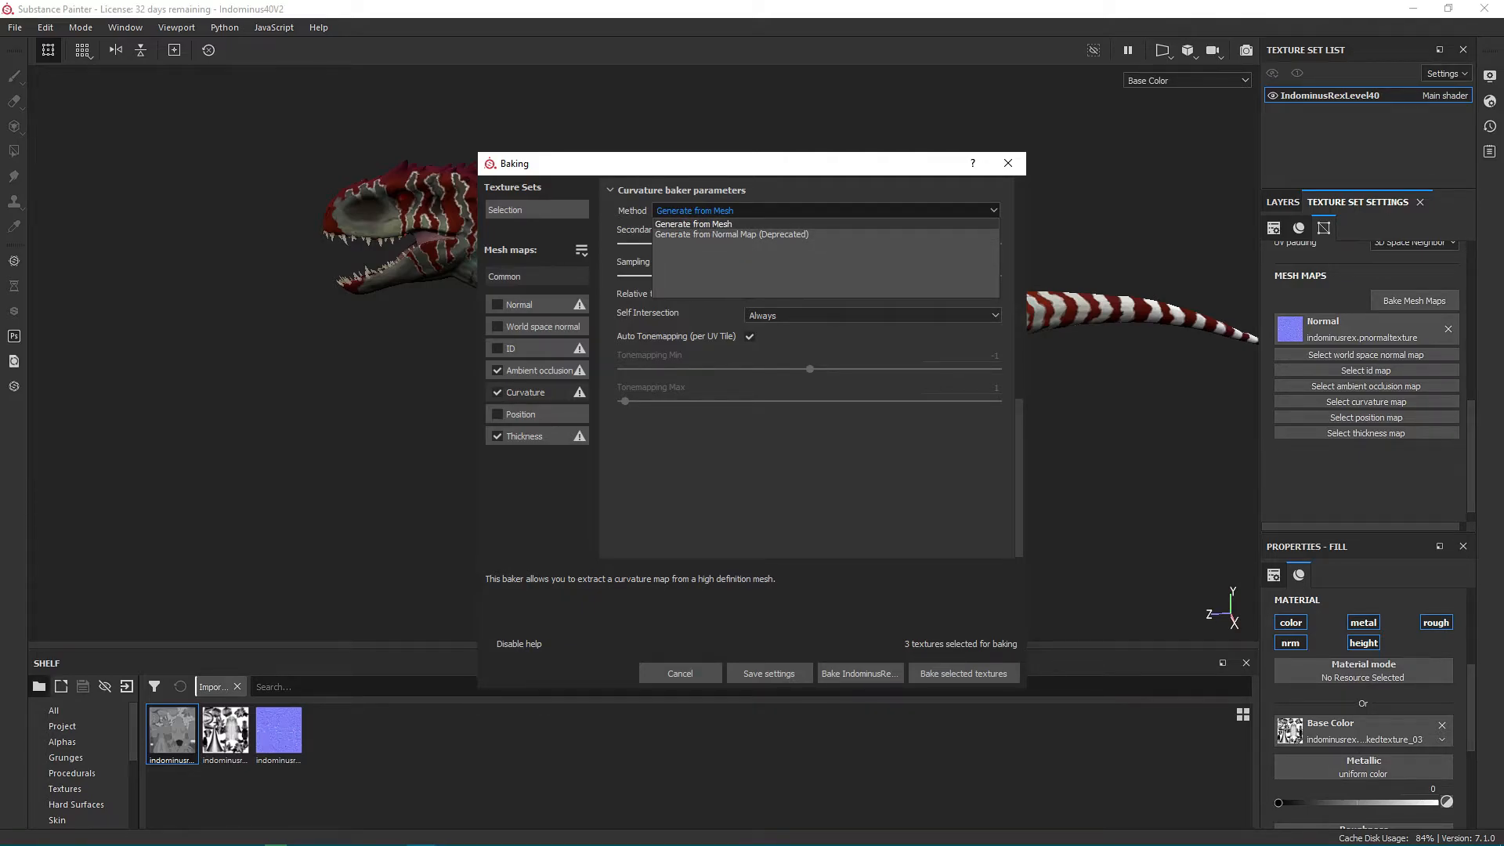
click(693, 224)
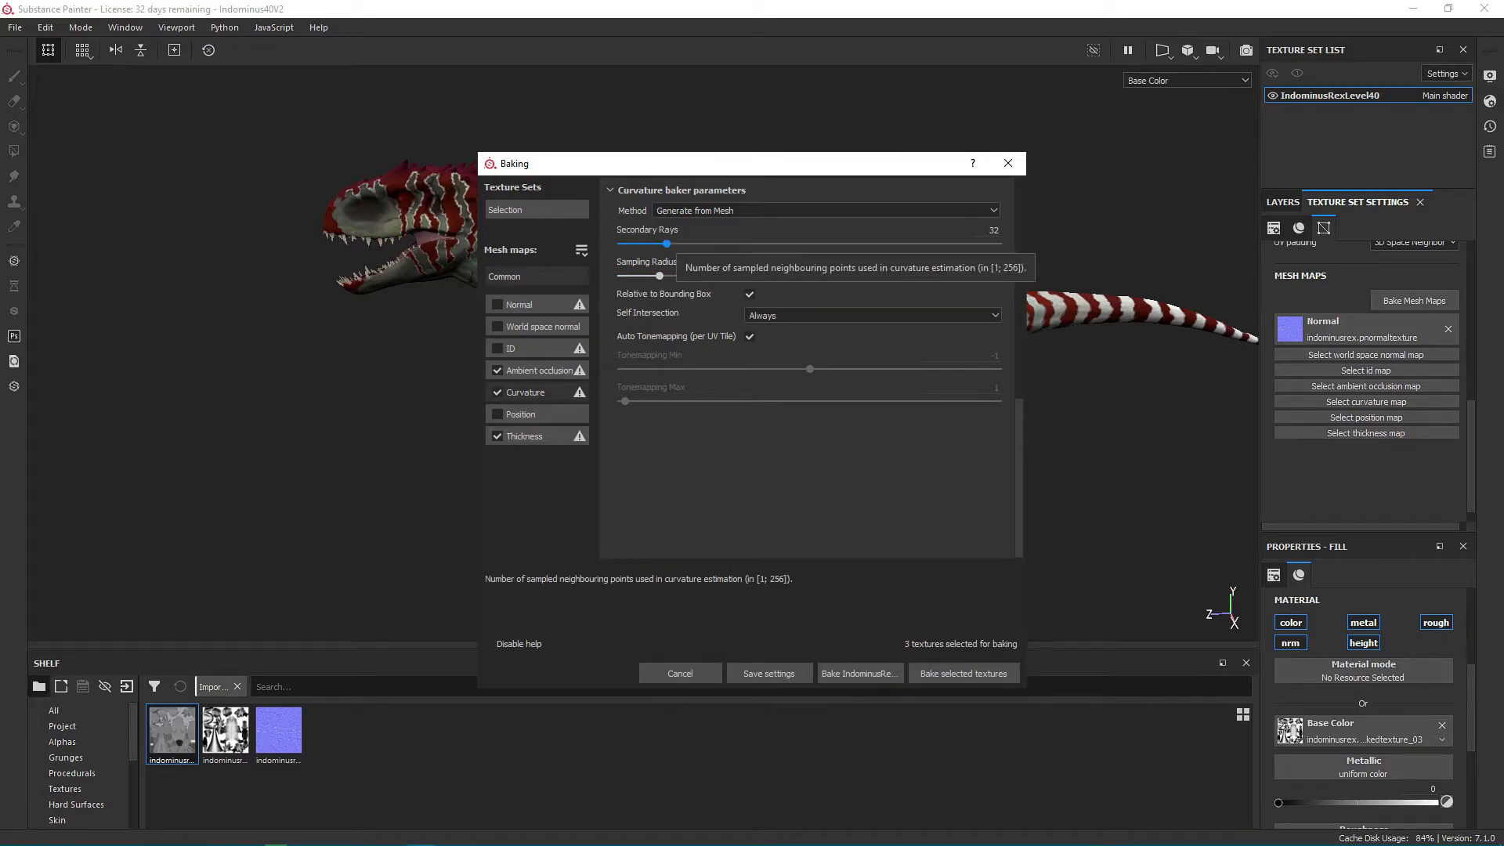
drag(666, 244, 676, 244)
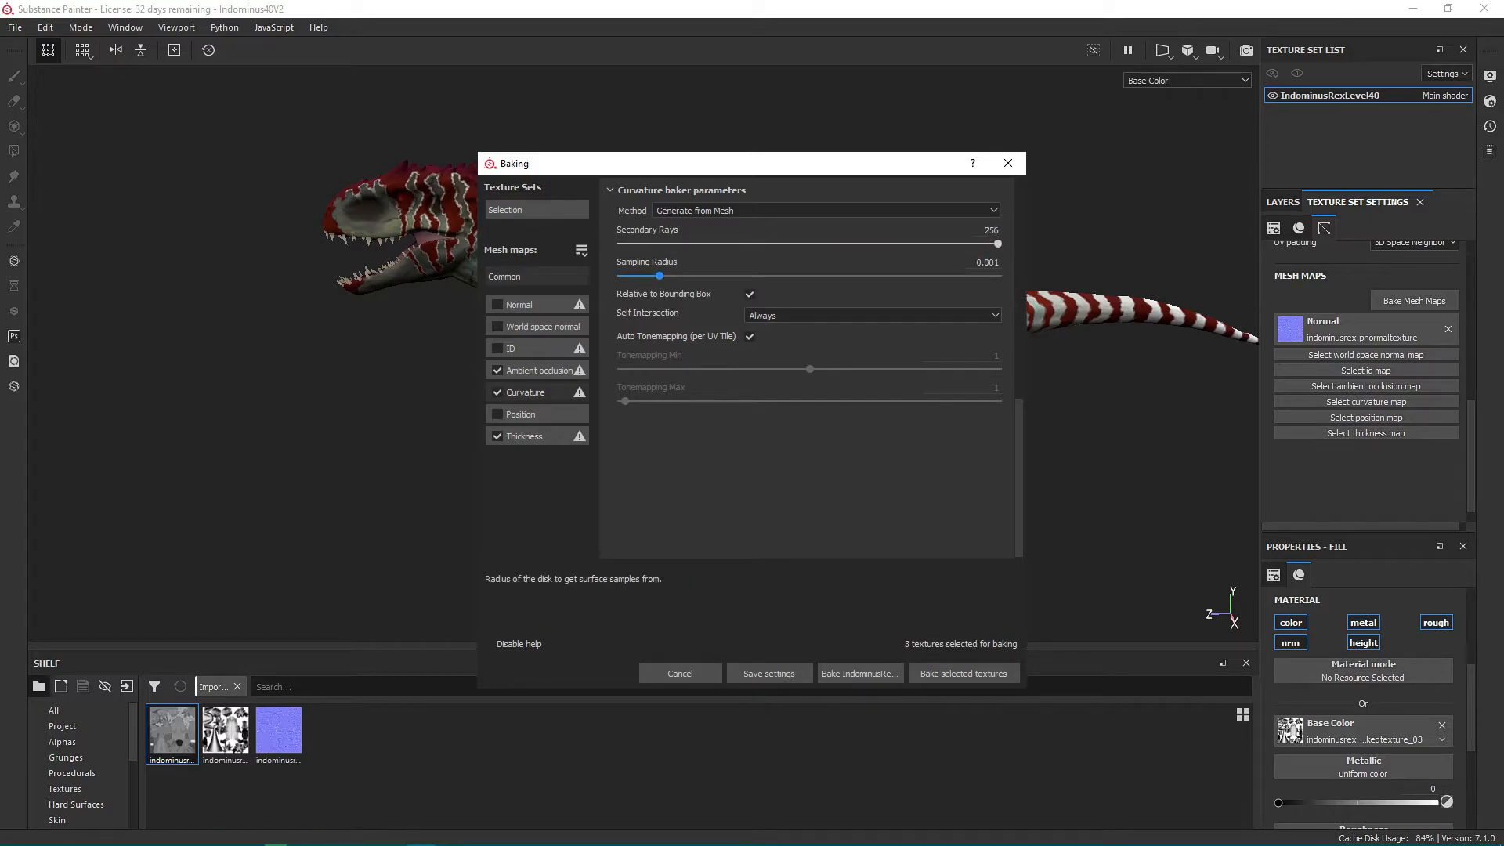
drag(659, 276, 999, 275)
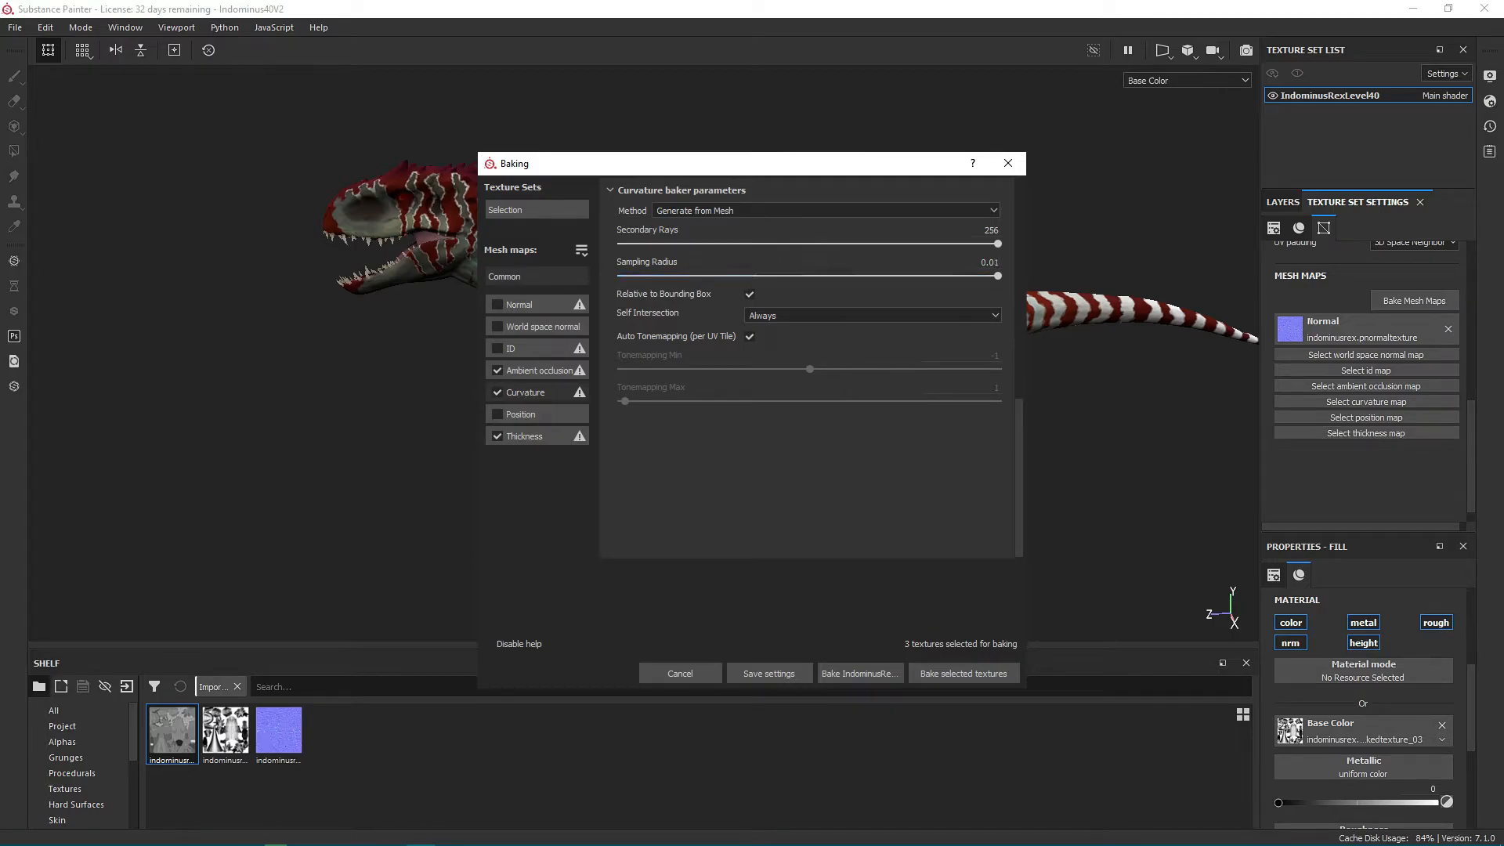
click(963, 674)
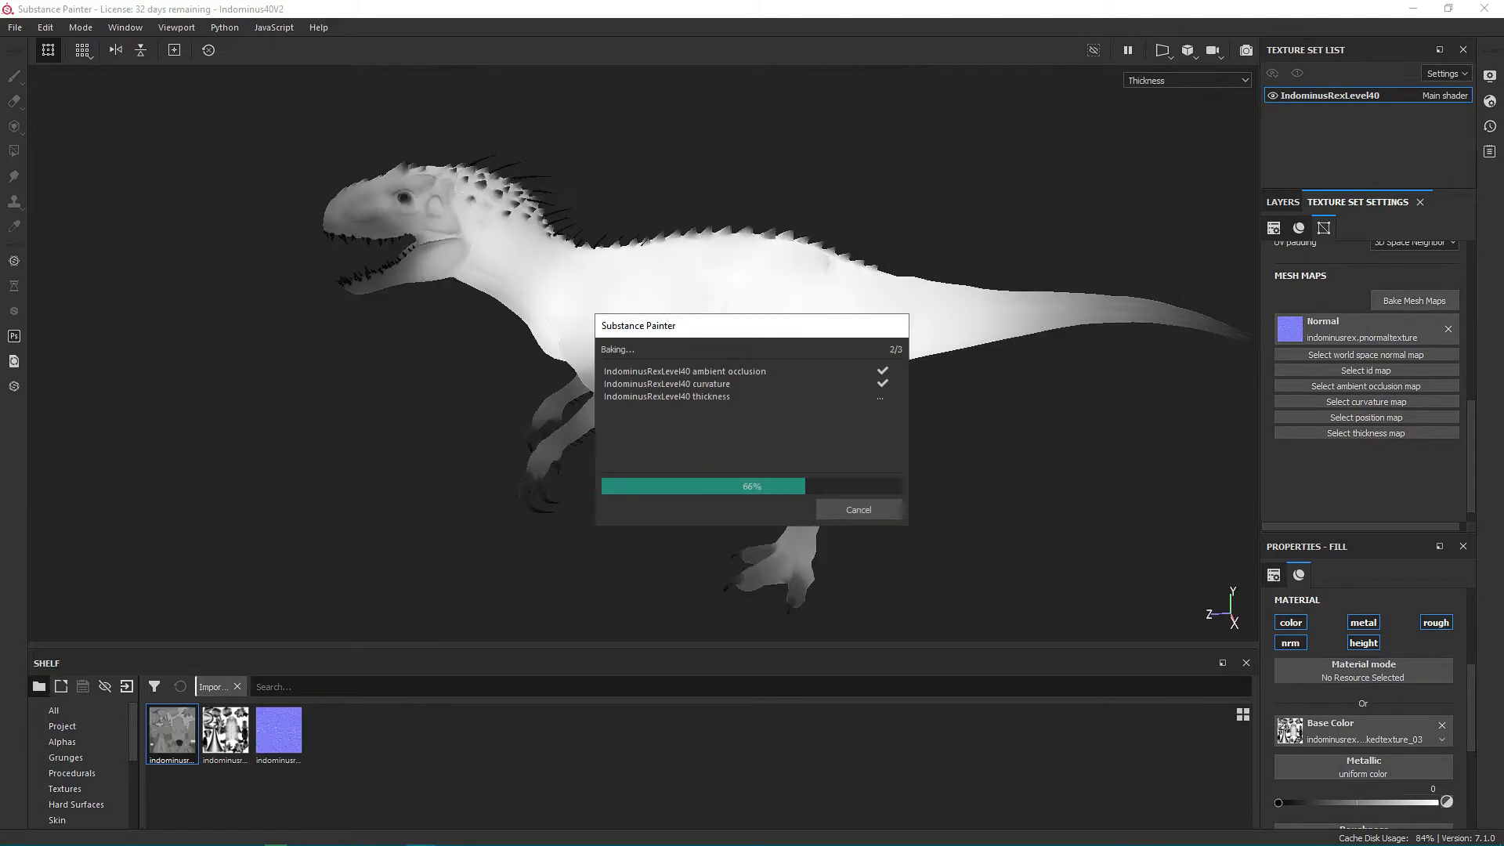
click(859, 510)
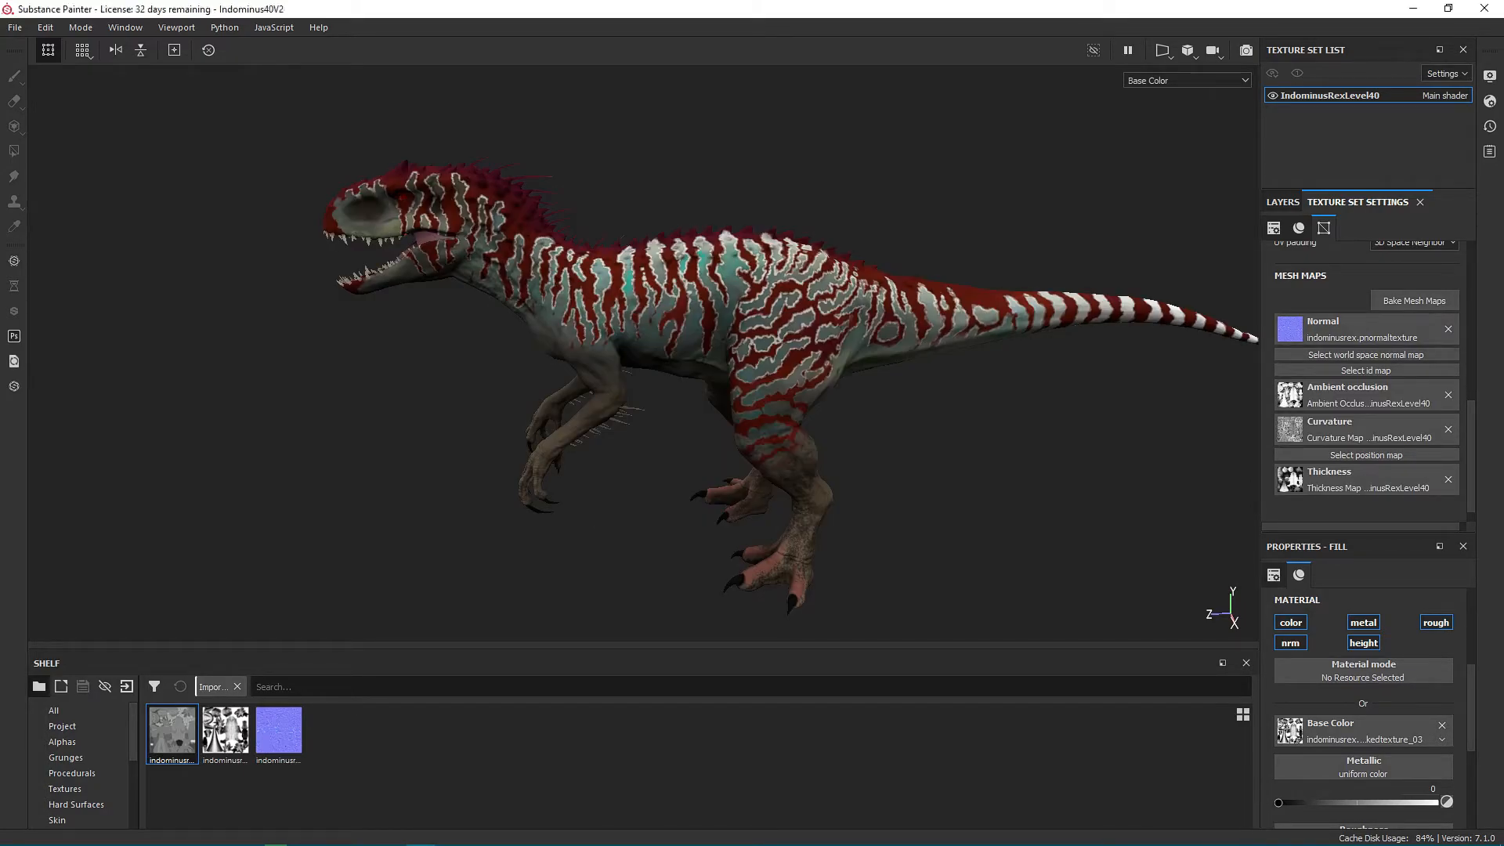
Show Fill layer 3 and set its blend mode to Overlay.
click(1282, 202)
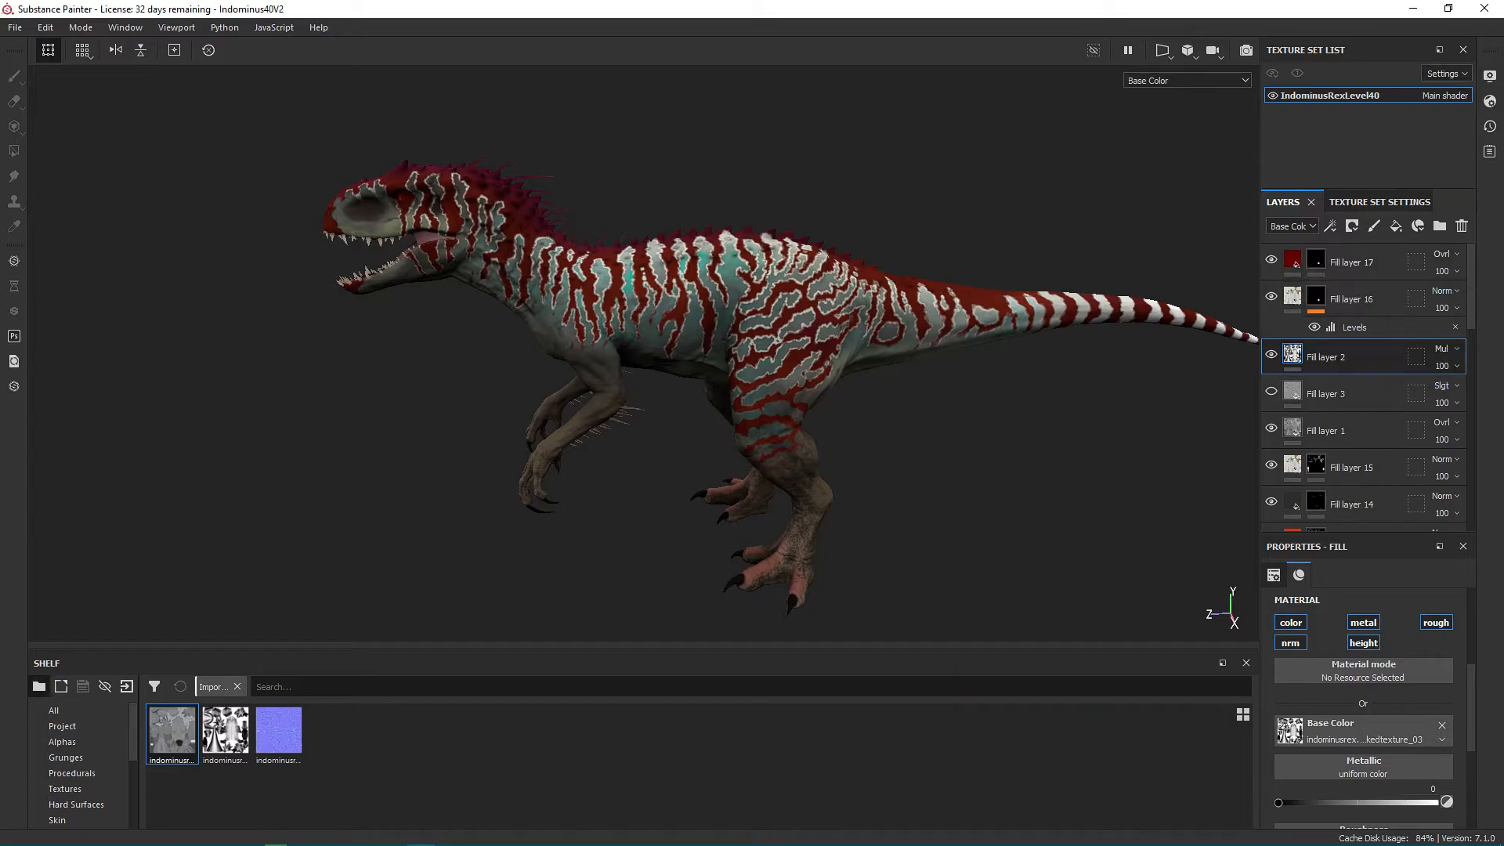
click(1271, 392)
click(1363, 393)
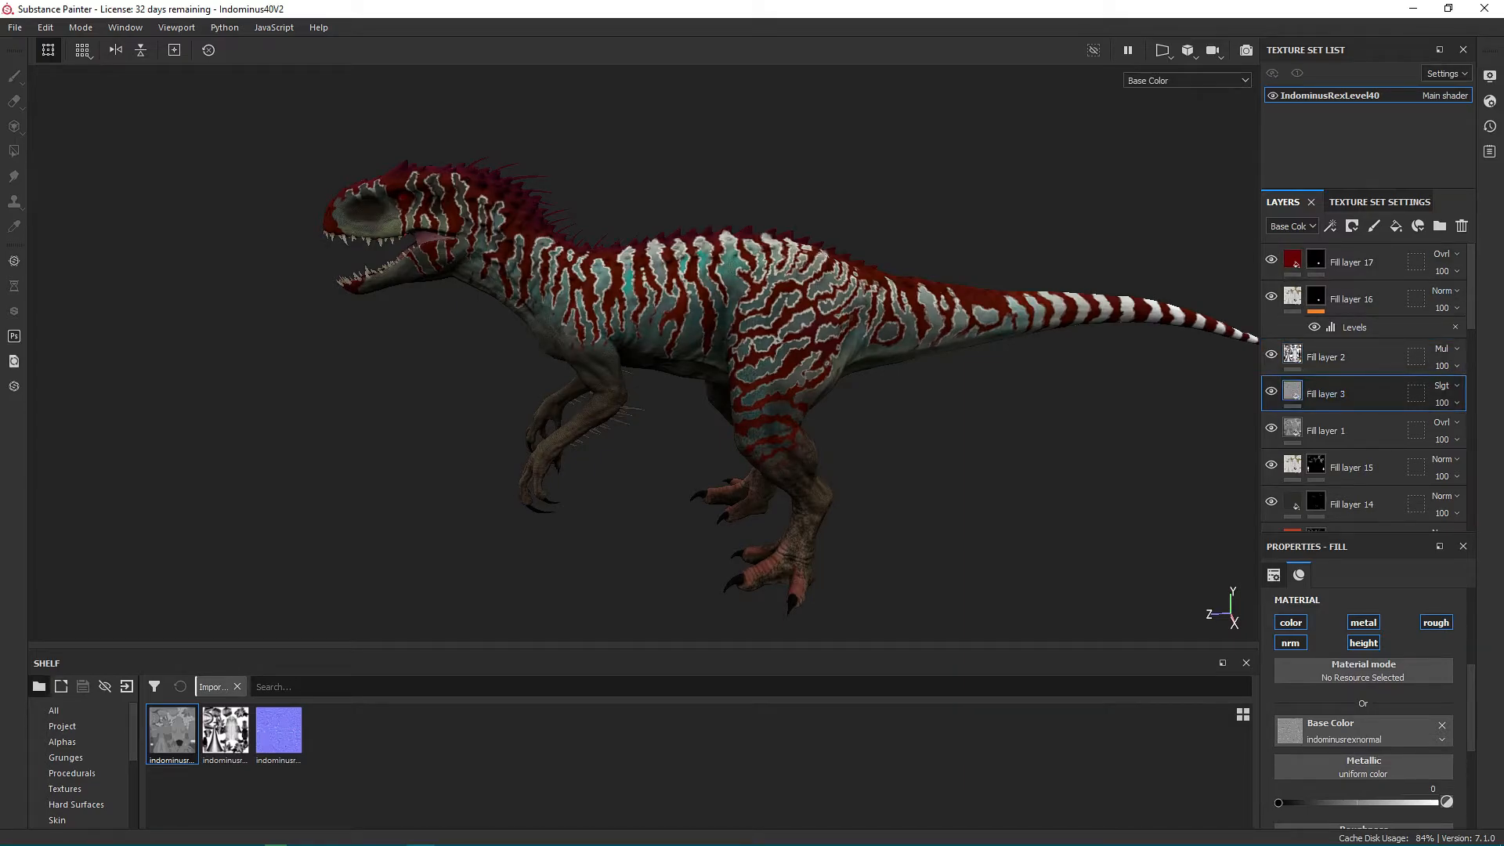
click(1446, 386)
click(1446, 388)
click(1446, 386)
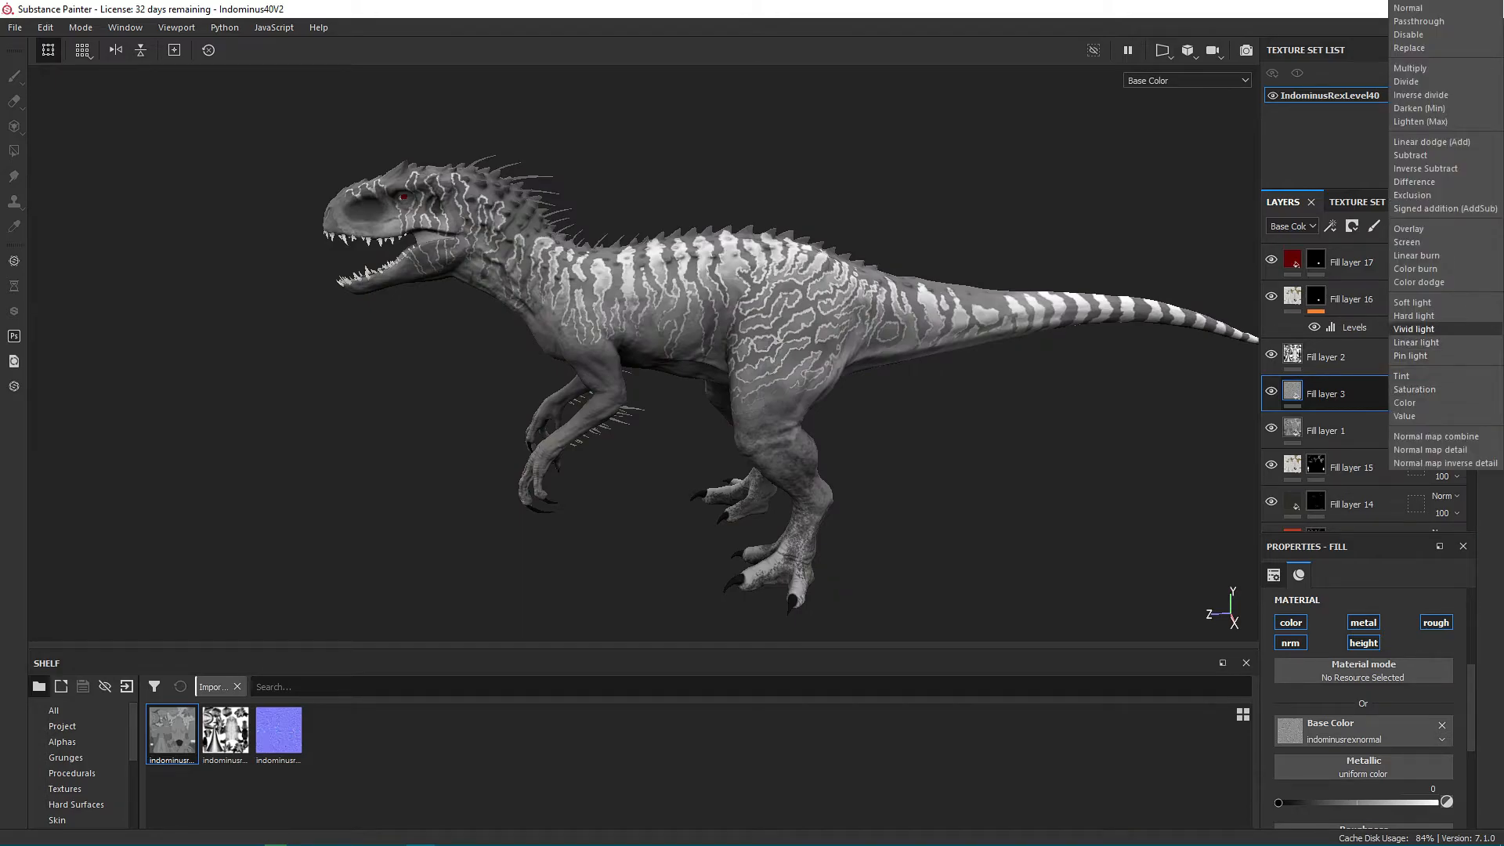
click(1409, 228)
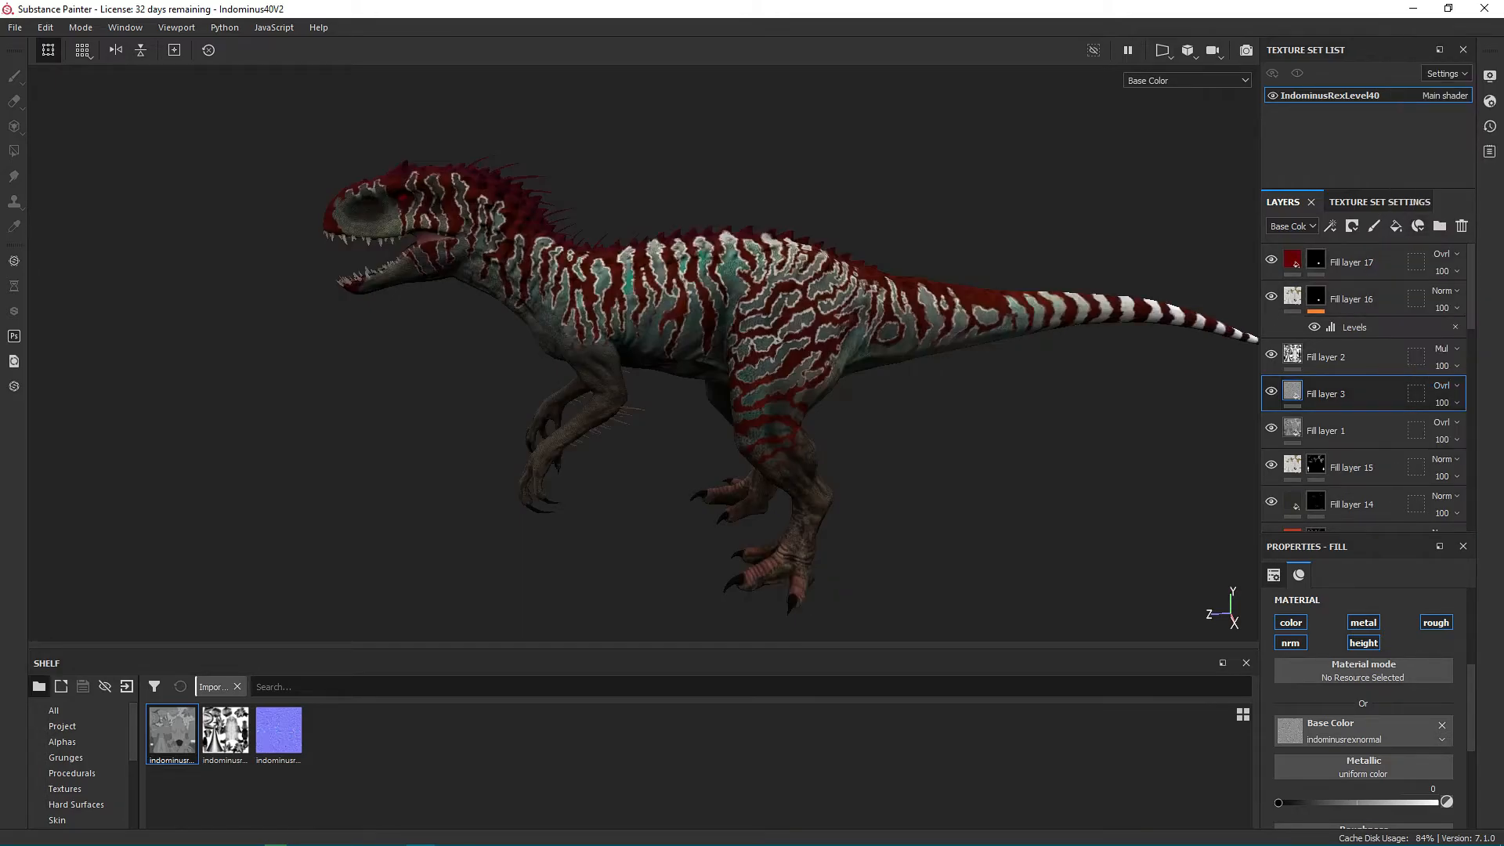
Search the resources for "curv" and set Fill layer 3's base color to the baked curvature map of IndominusRexLevel40.
click(1366, 730)
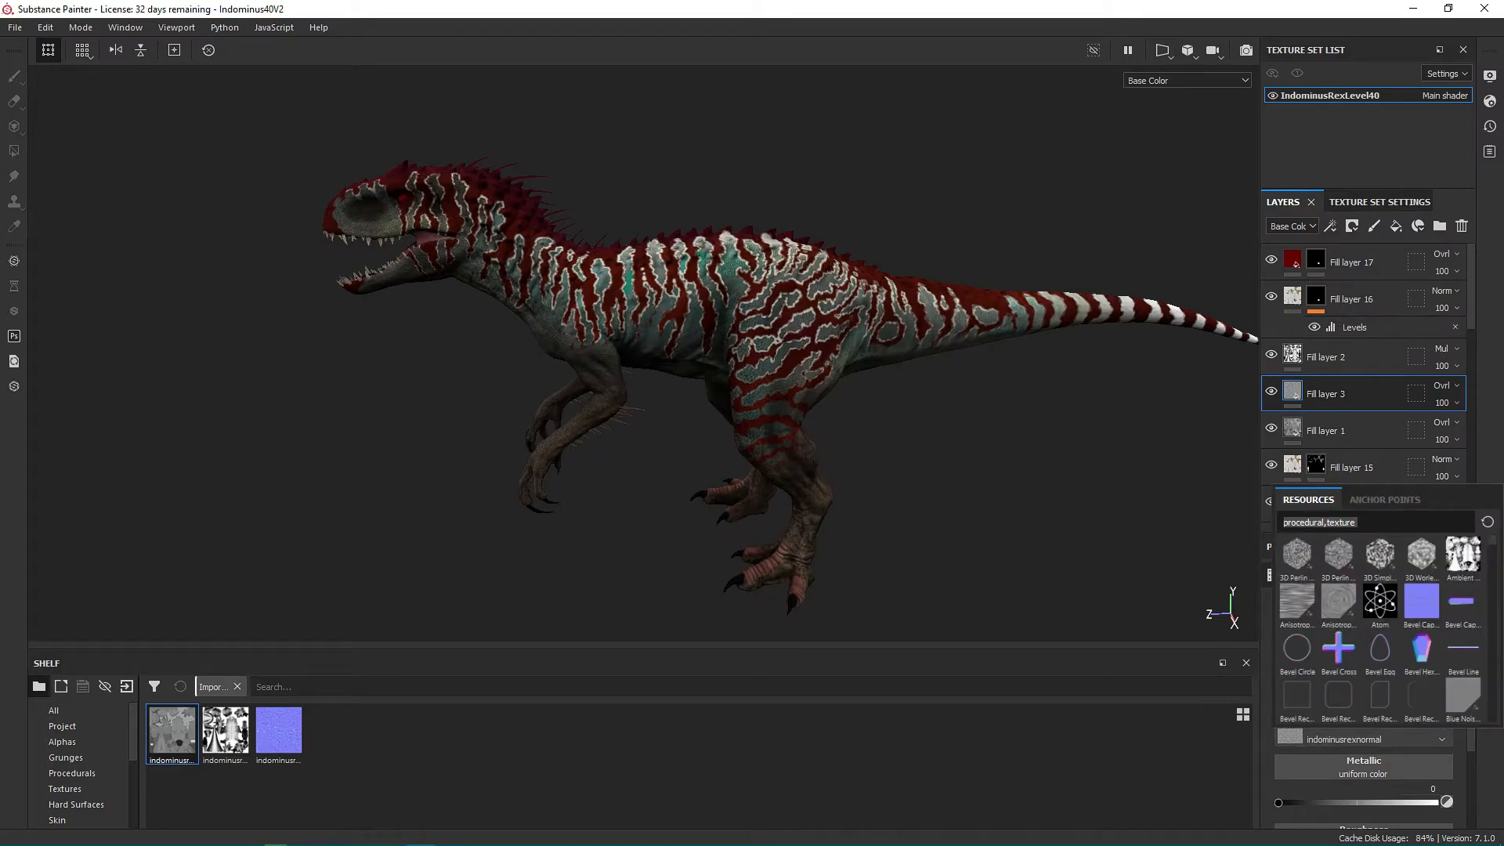
text(curv)
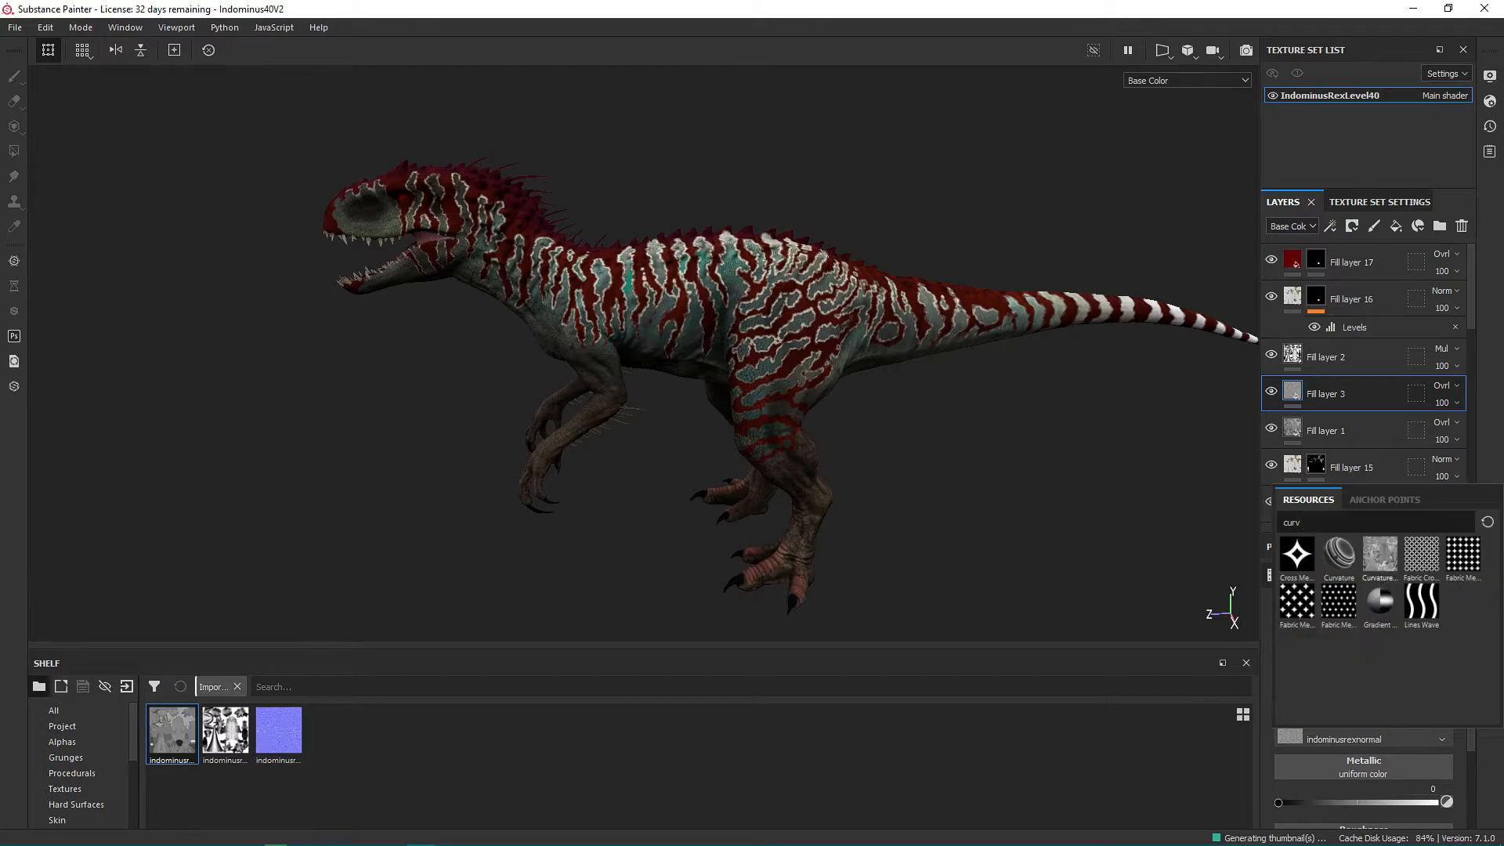
click(1379, 555)
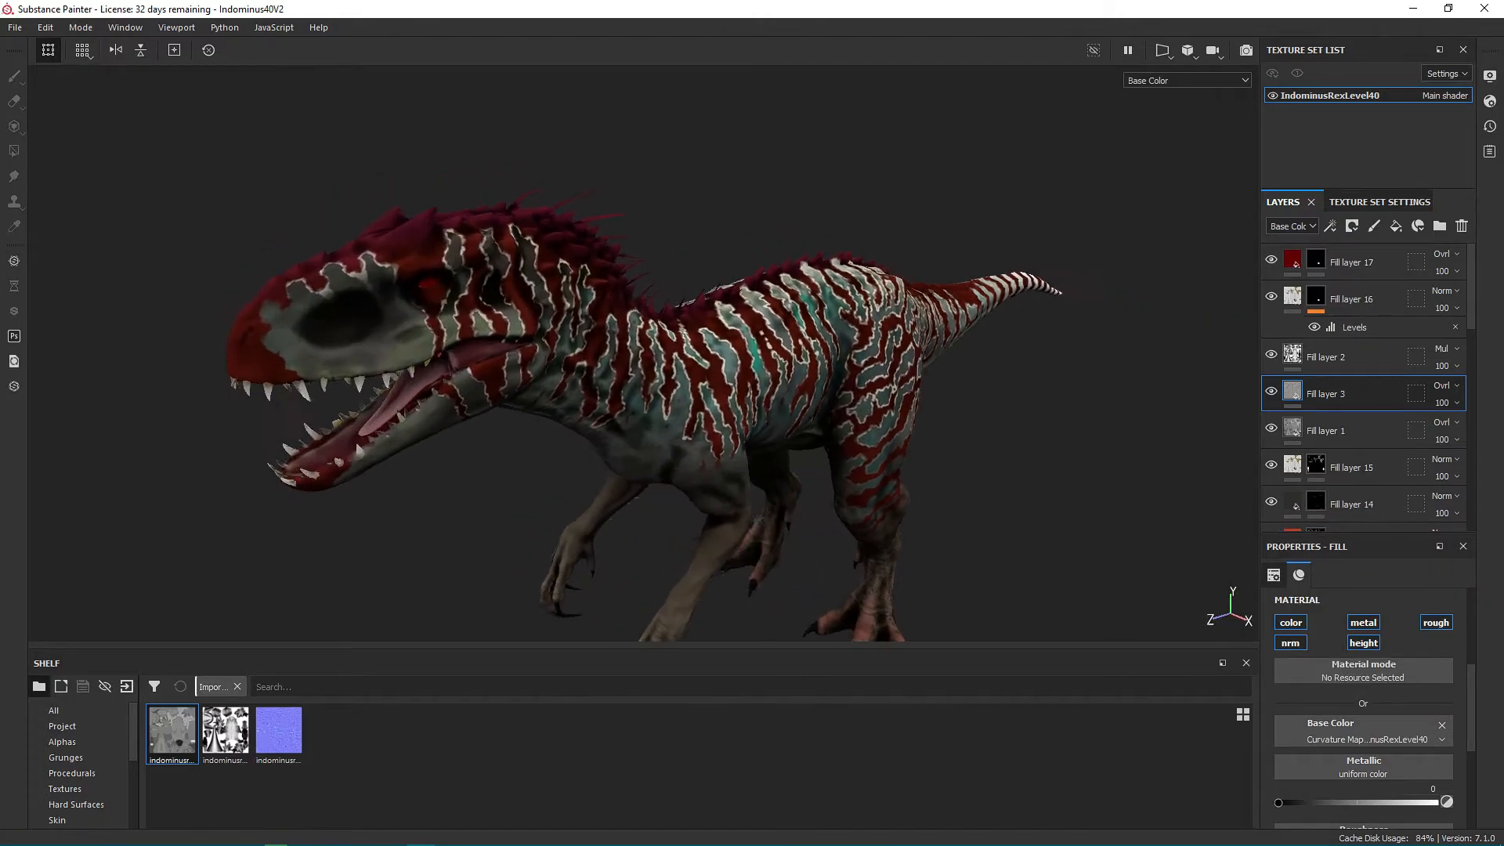
Remove the baked ambient occlusion, curvature and thickness maps from the texture set's mesh maps.
click(1379, 202)
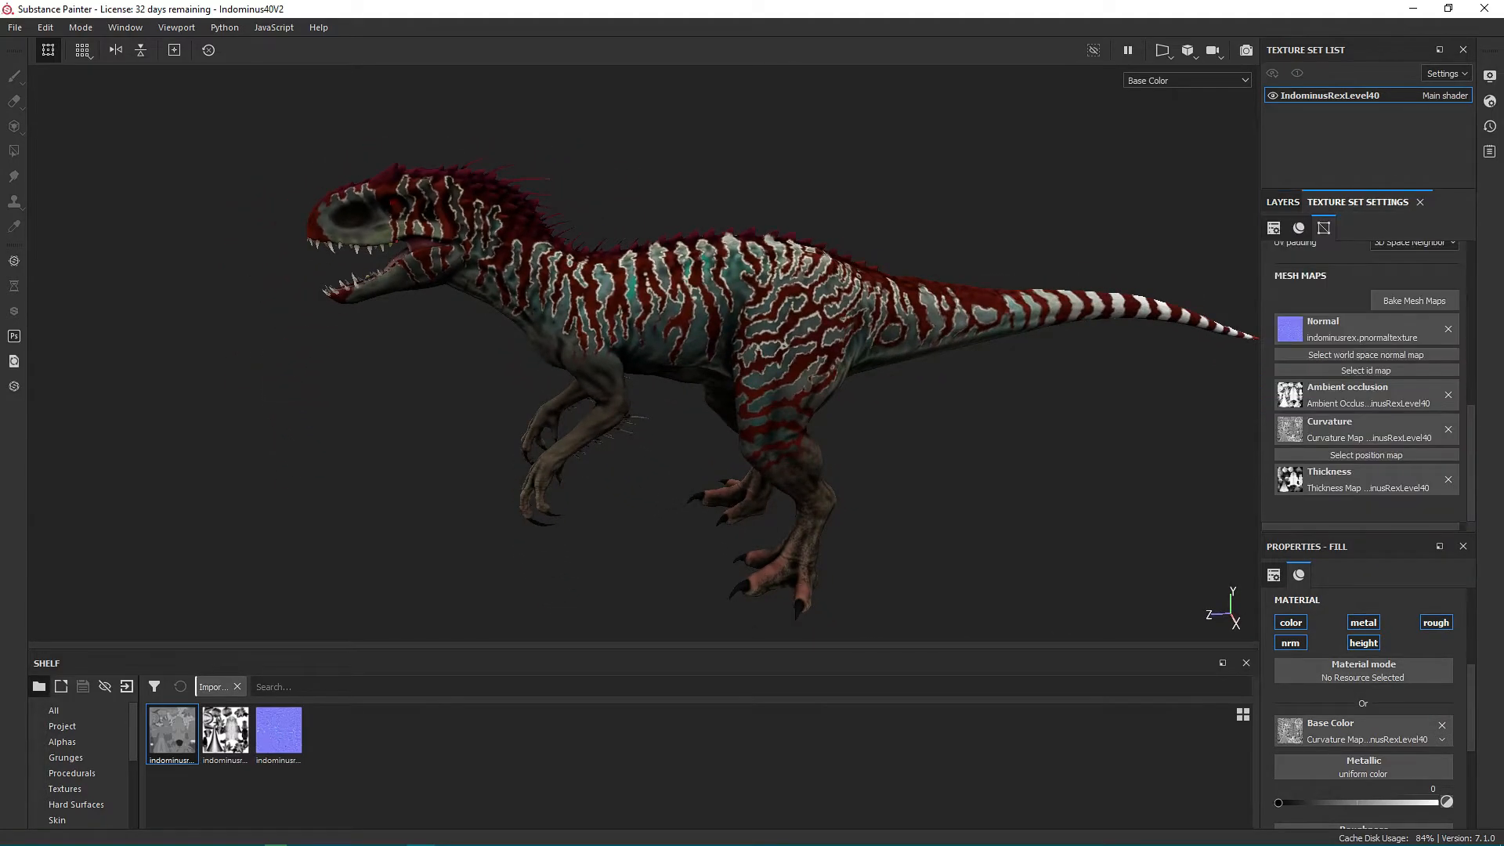
click(1413, 301)
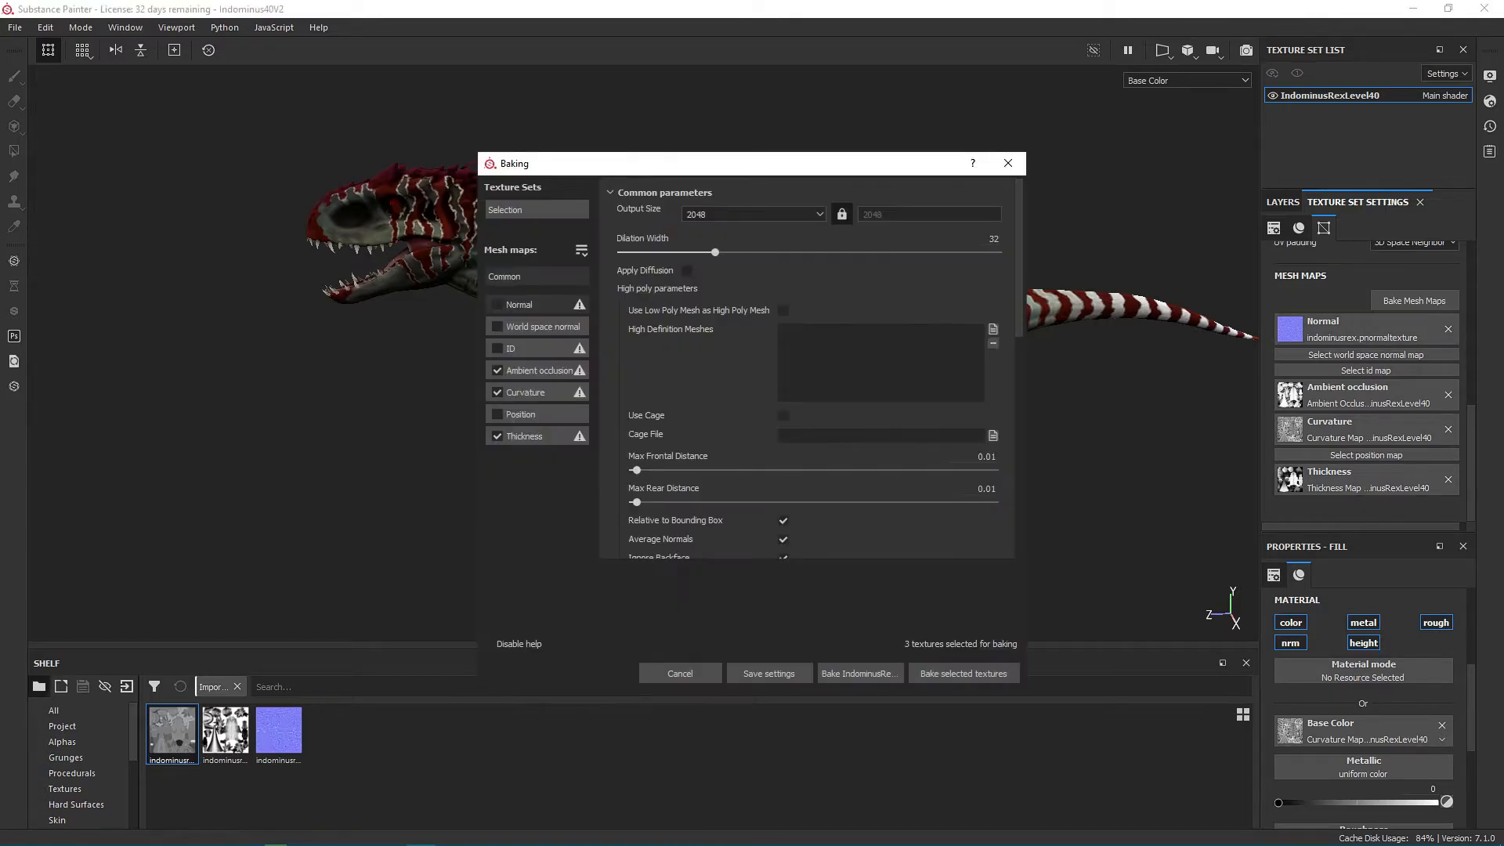
click(1008, 163)
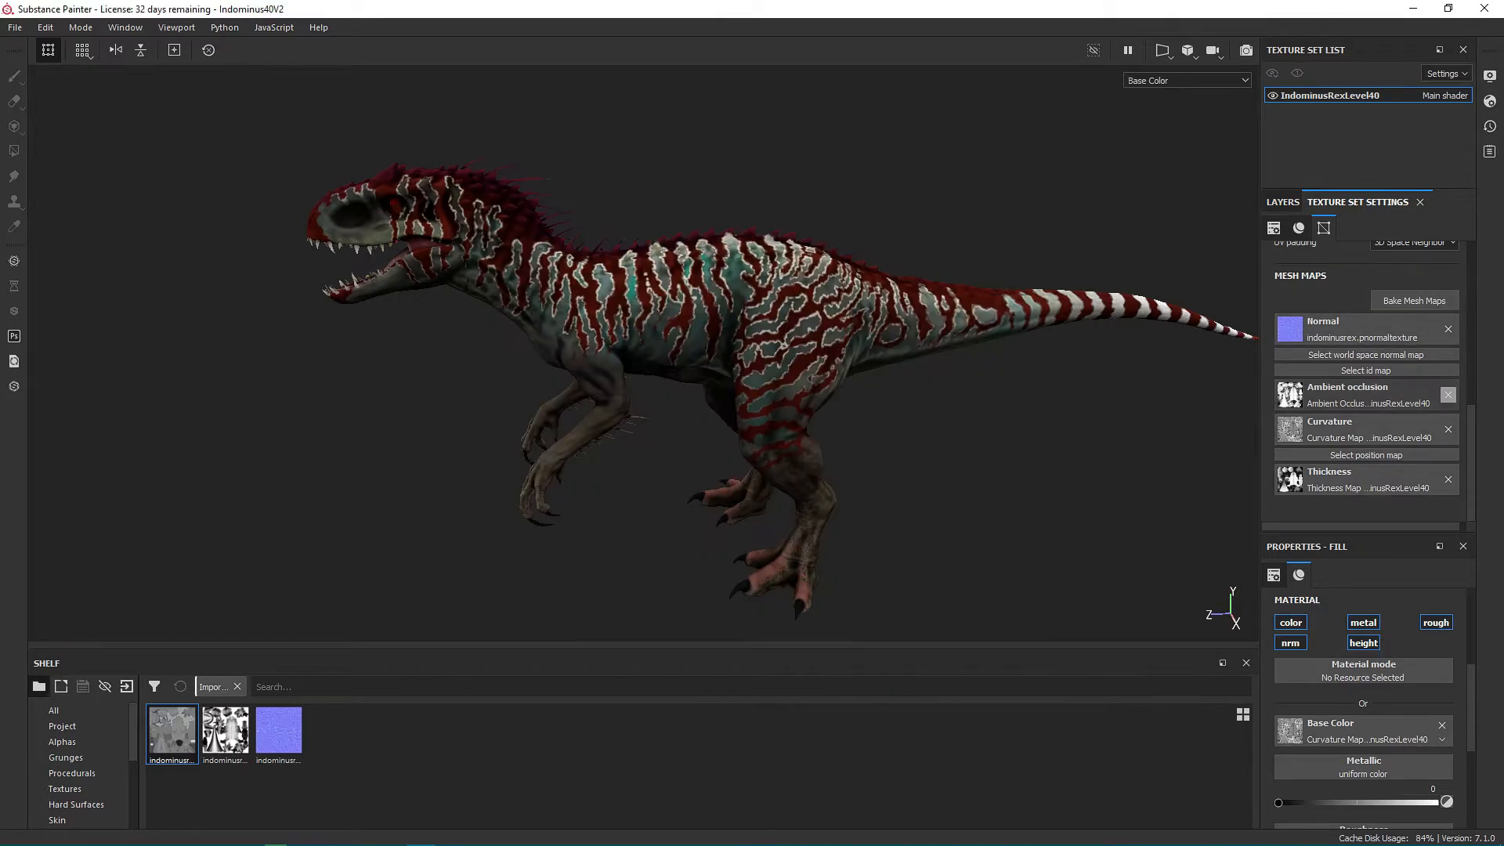
click(1447, 399)
click(1447, 410)
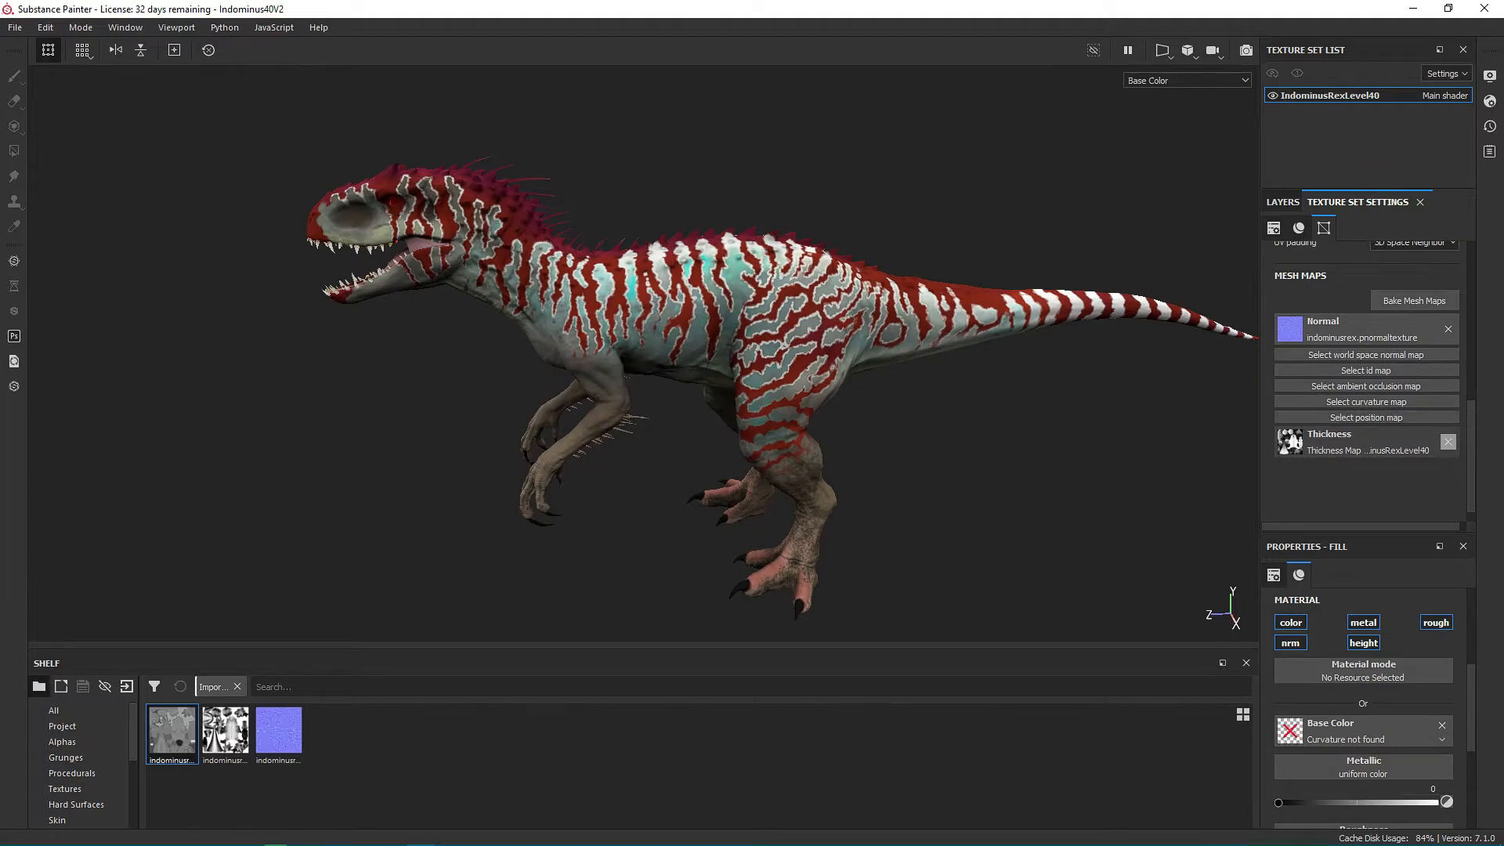
click(1447, 441)
Set the curvature method to Generate from Normal Map (Deprecated) and bake ambient occlusion, curvature and thickness again.
click(1414, 301)
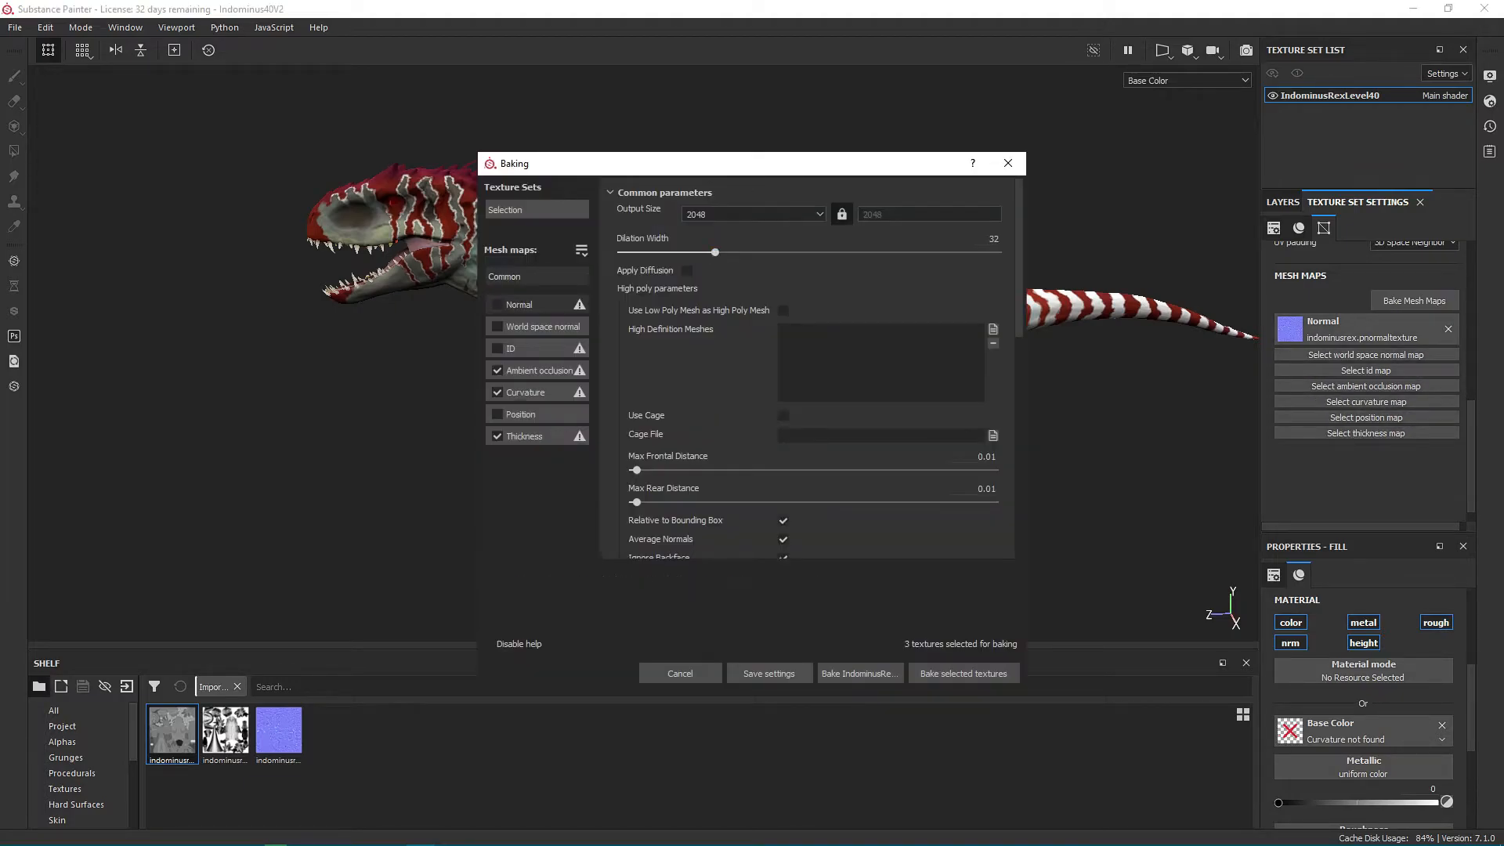
click(526, 393)
click(724, 211)
click(732, 235)
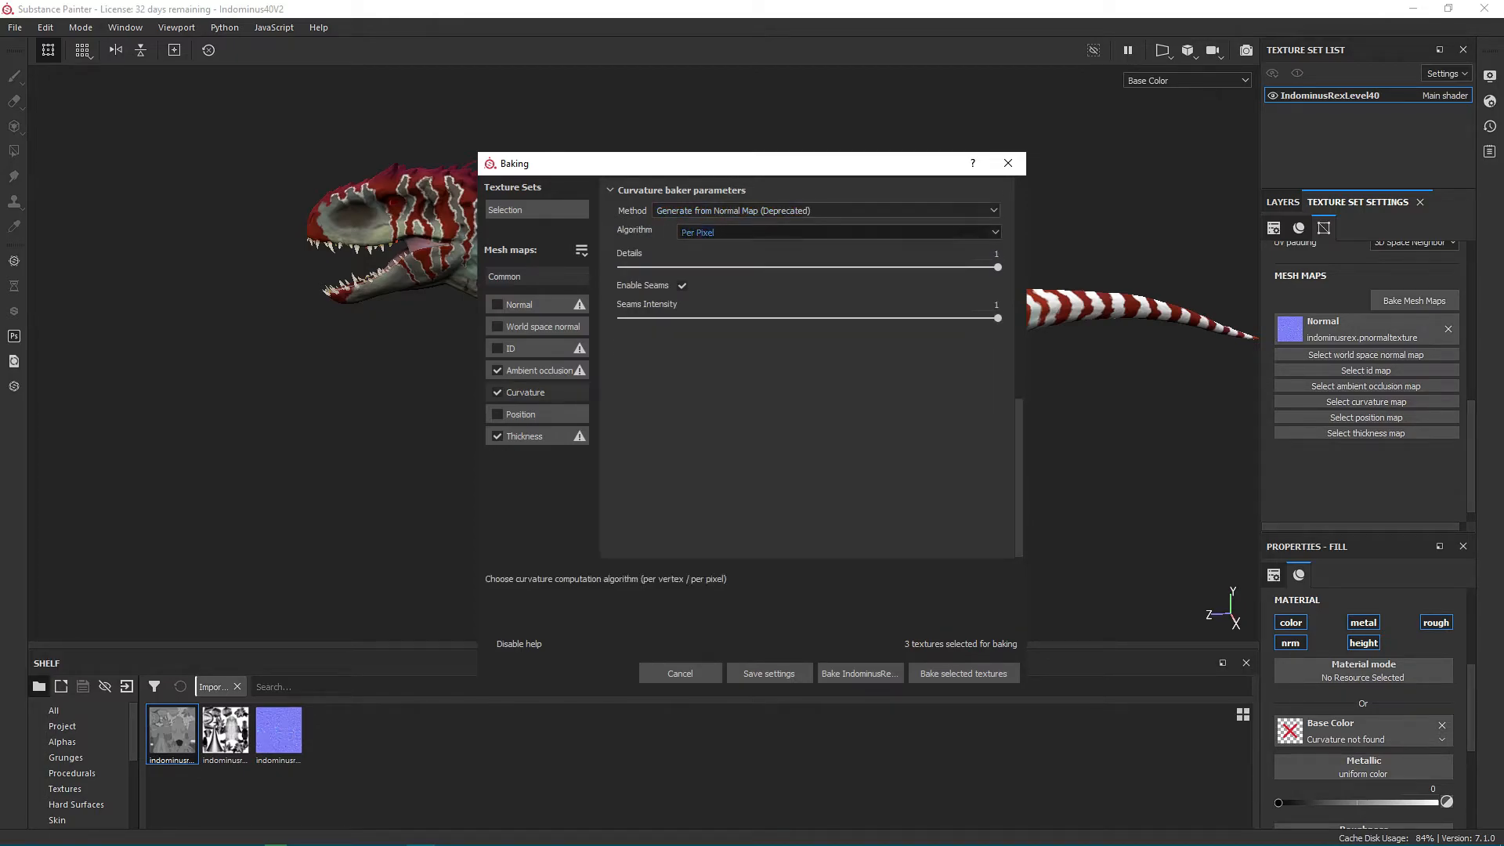
click(963, 673)
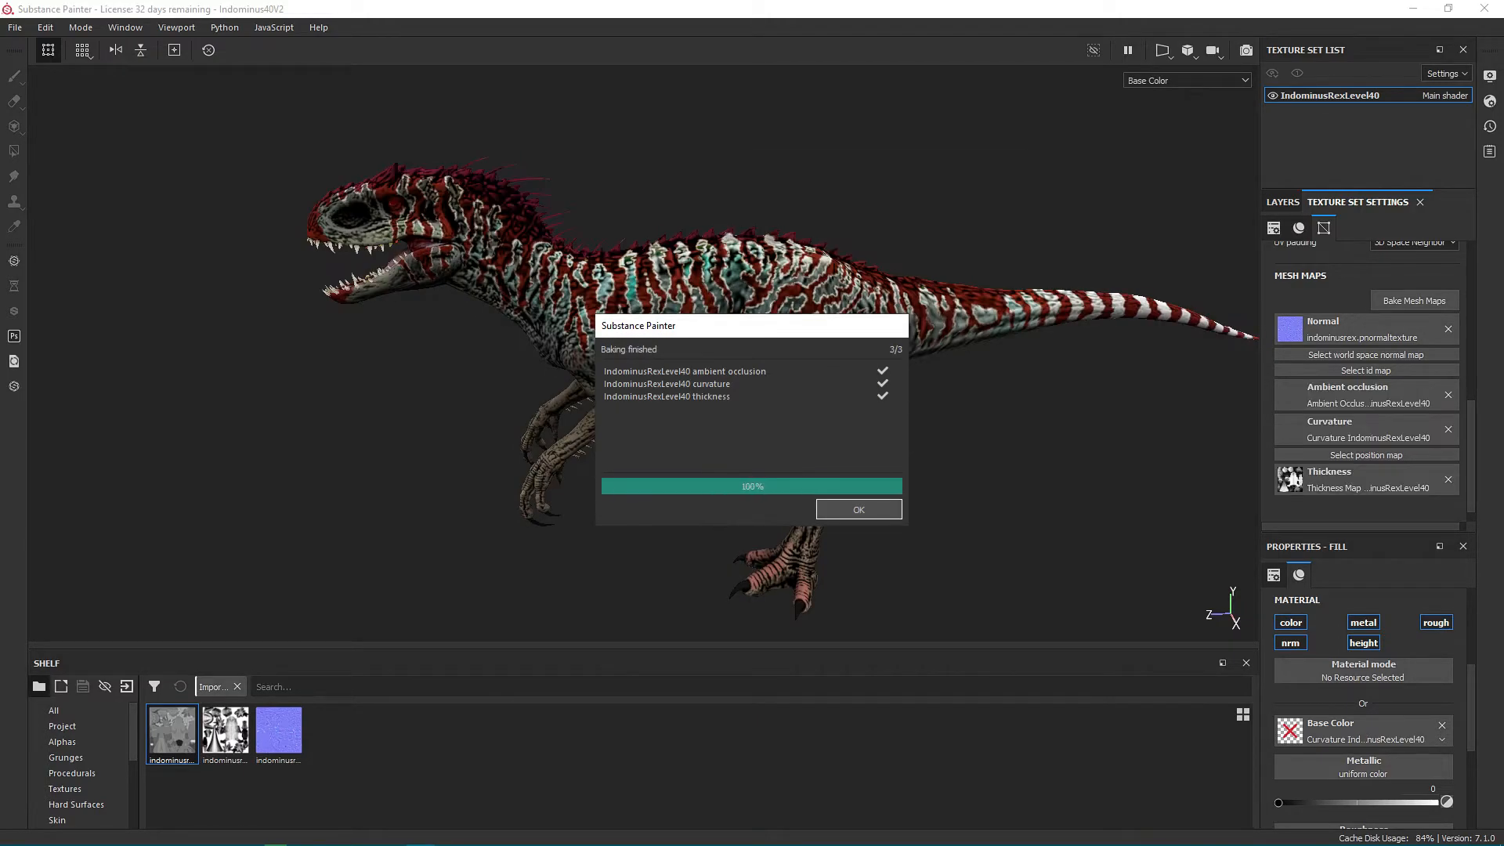
click(859, 510)
Lower Fill layer 3's opacity to 40 and check the skin detail up close.
alt+drag(822, 486, 763, 482)
scroll(834, 484, down, 1)
click(1283, 202)
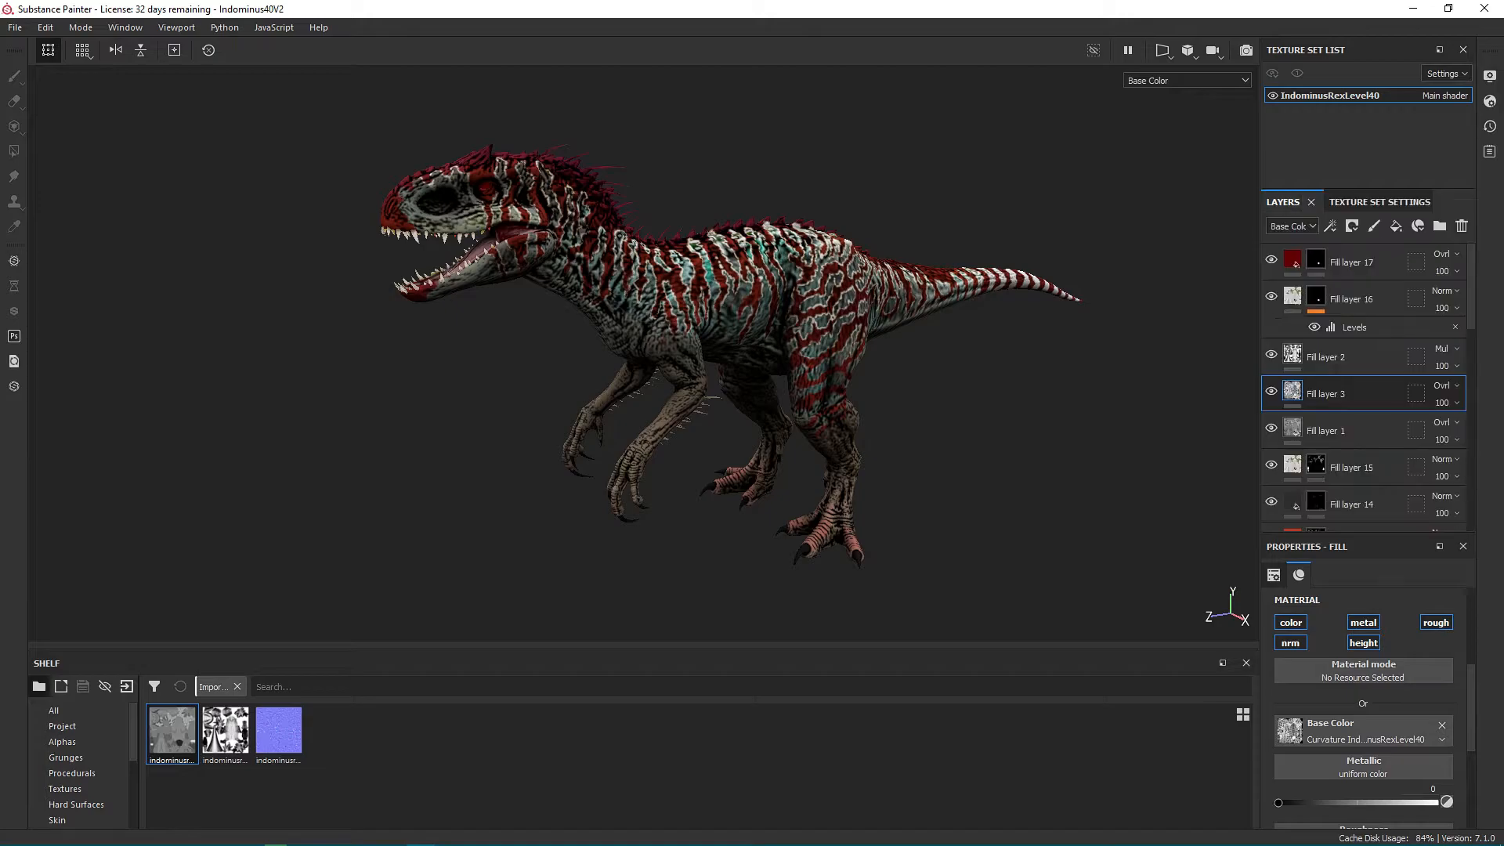
click(1446, 403)
drag(1498, 430, 1469, 431)
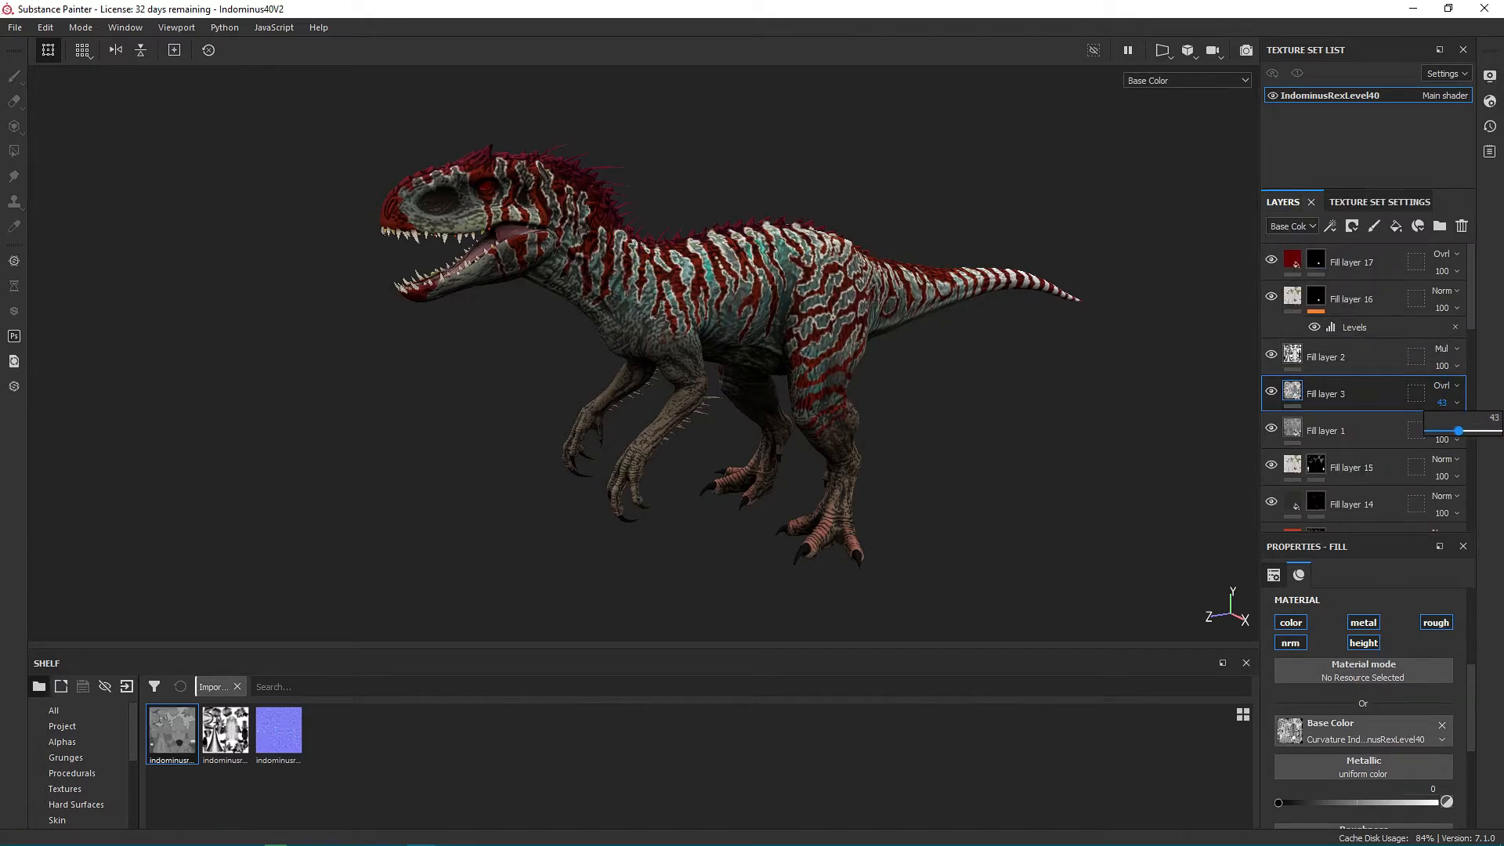
drag(1454, 430, 1456, 430)
scroll(752, 313, up, 3)
alt+drag(752, 314, 728, 336)
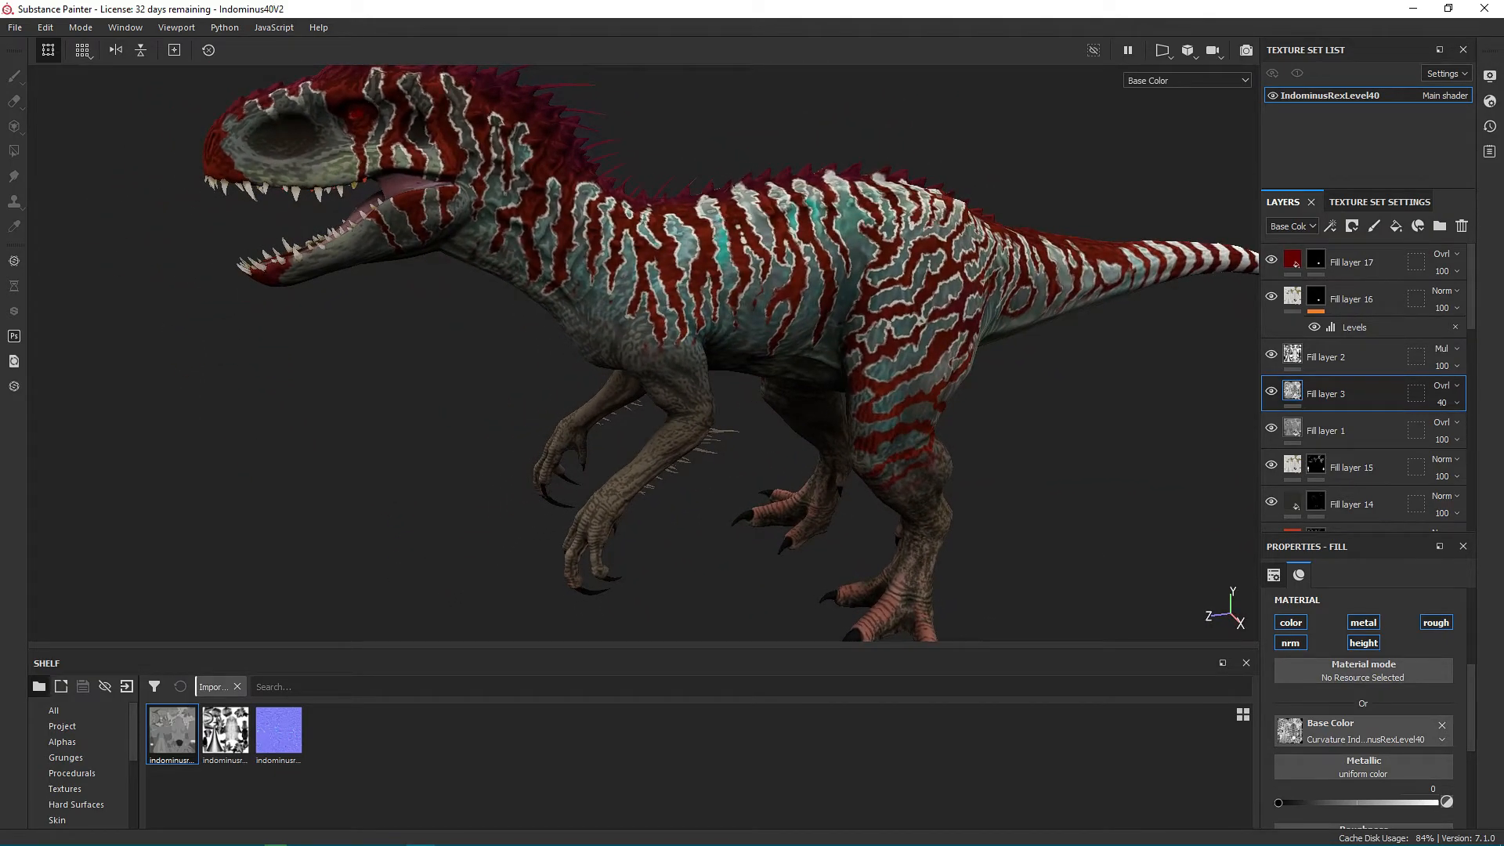
Open the recent project HerreraDiAngeloV2.spp, discarding the Indominus changes, and examine the Herrerasaurus's skin detail with and without Fill layer 3.
click(15, 27)
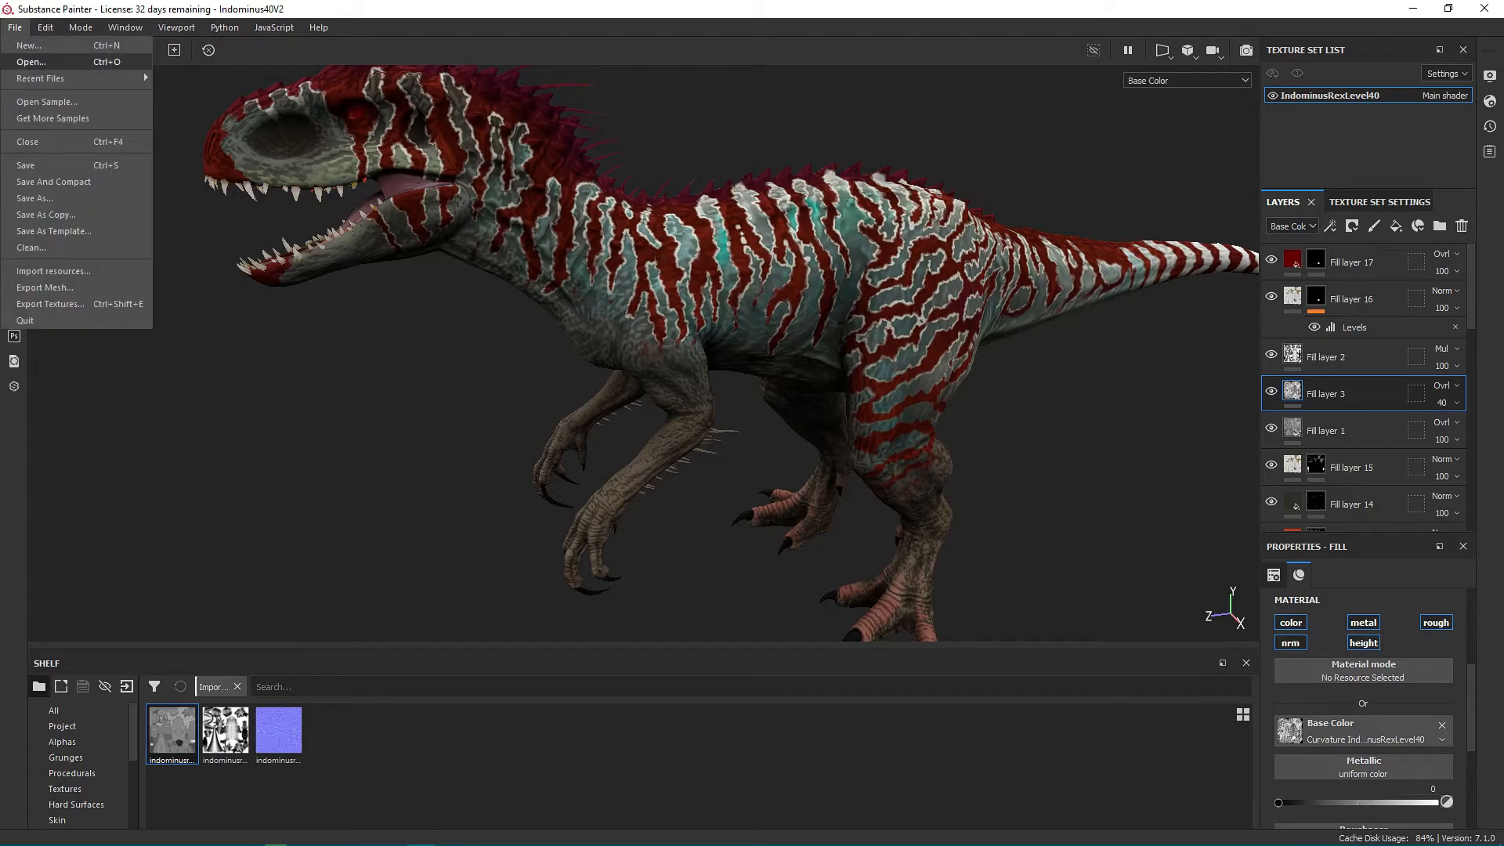
mouse_move(78, 79)
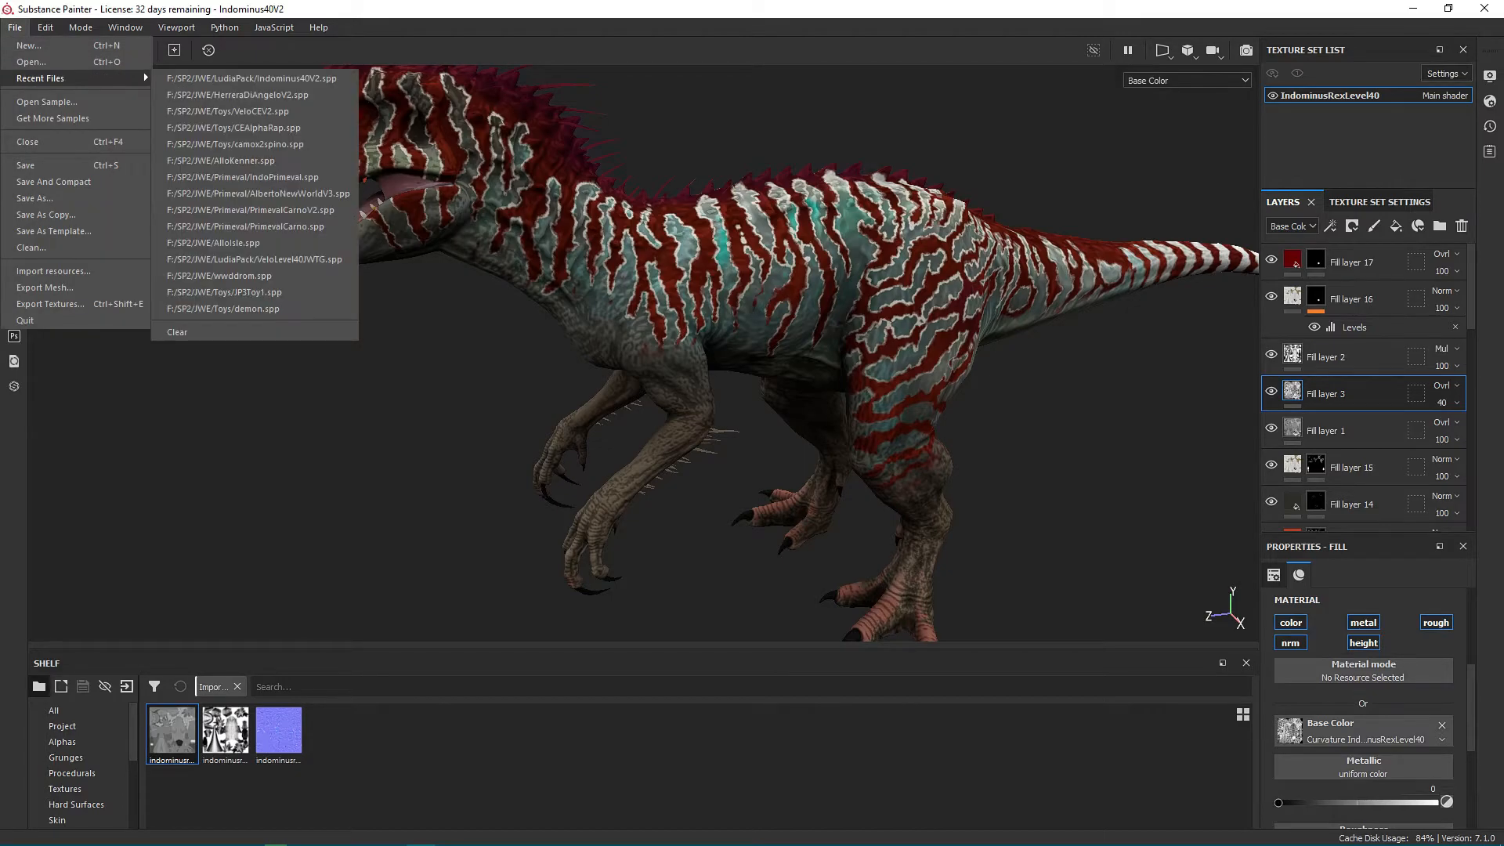
click(238, 94)
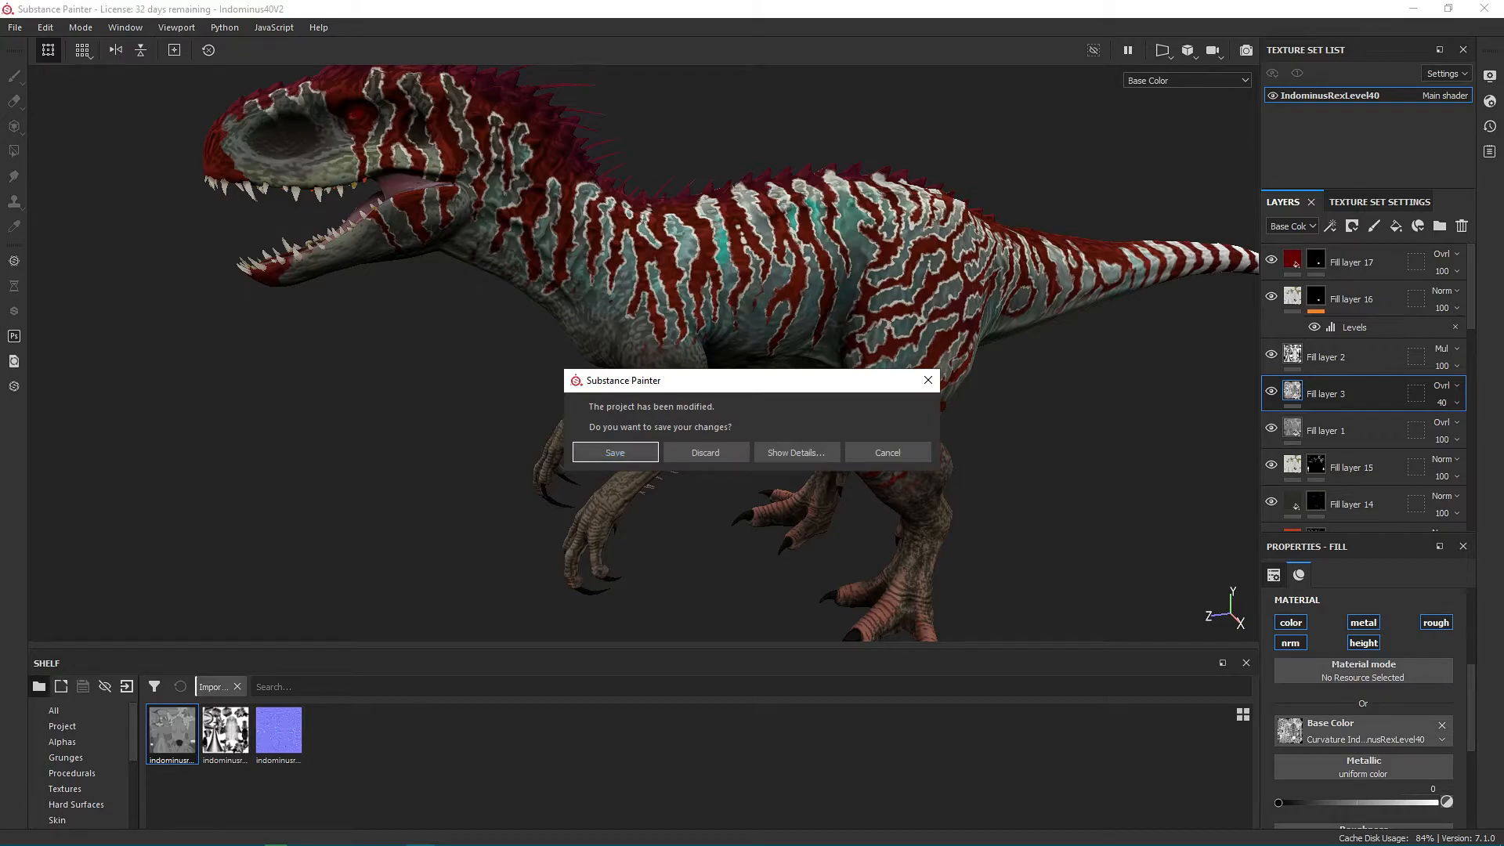
click(705, 453)
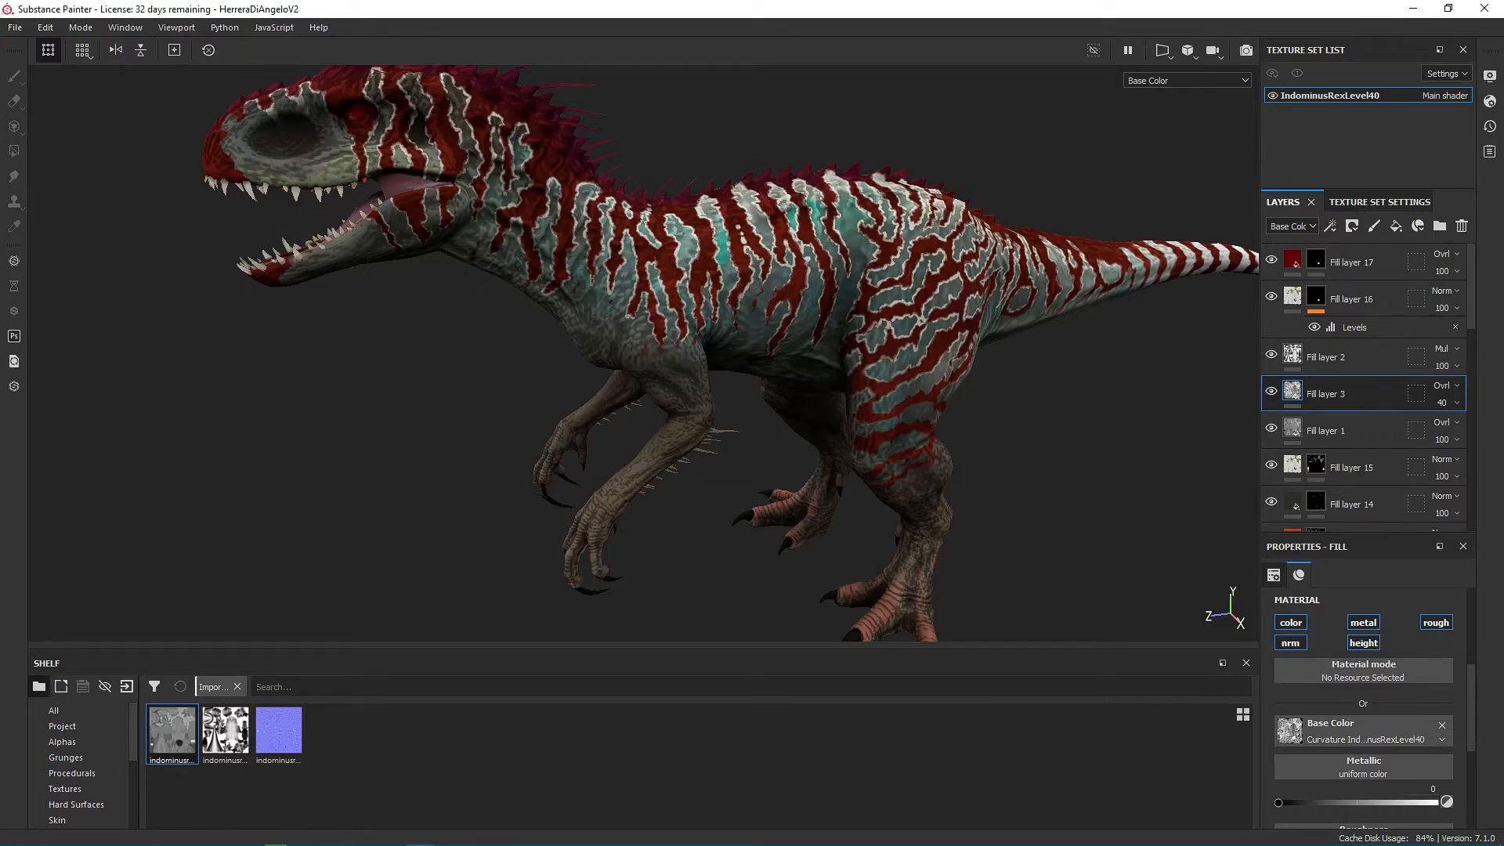
scroll(679, 465, up, 6)
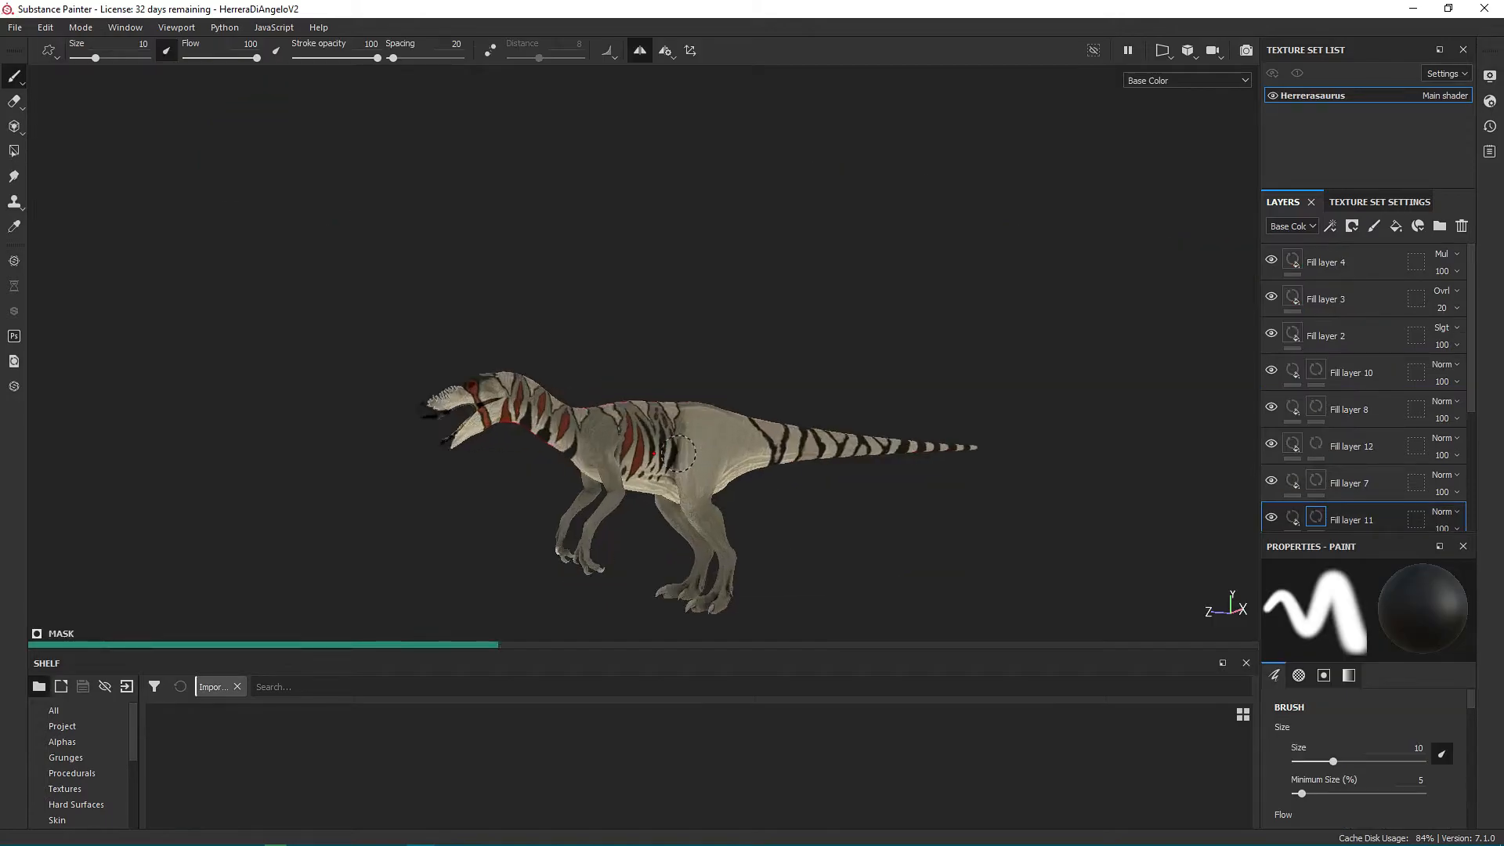
alt+drag(821, 361, 730, 330)
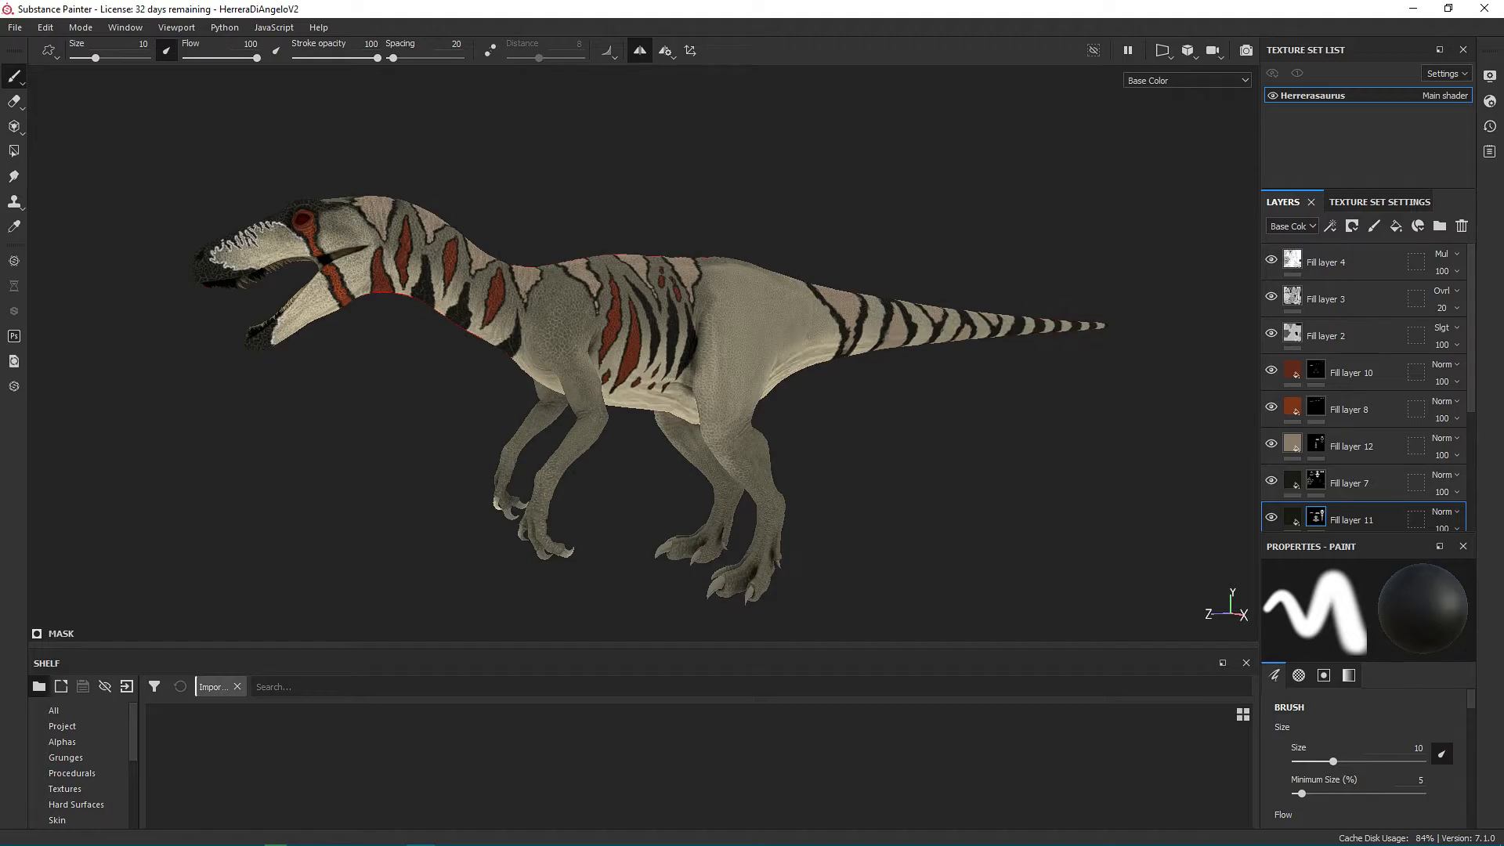
alt+drag(1134, 289, 1007, 301)
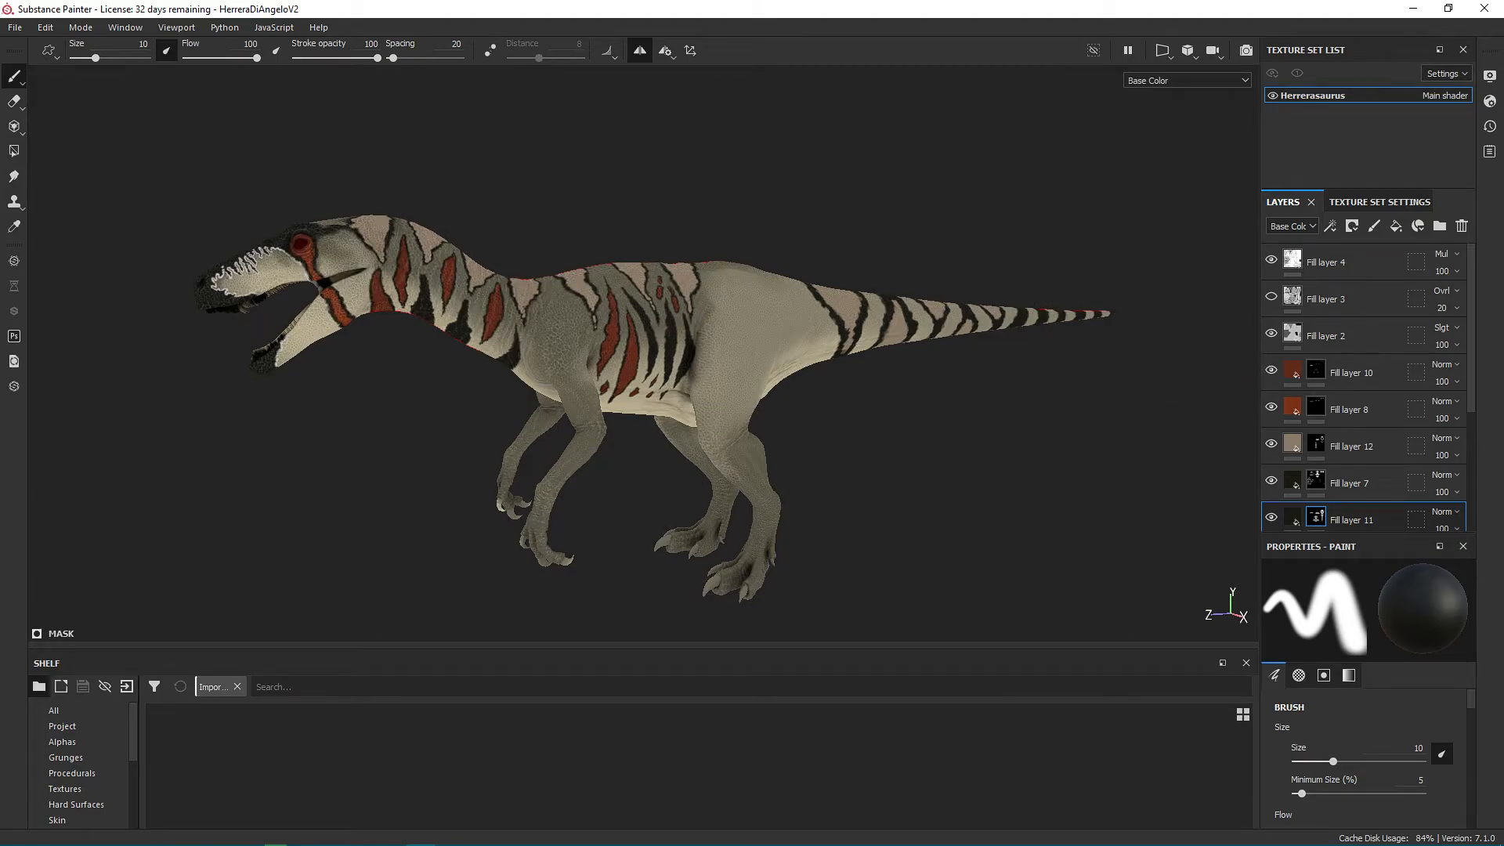
alt+drag(1205, 299, 1144, 303)
Save the Herrerasaurus project and try to open the recent file F:/SP2/JWE/wwddrom.spp.
click(15, 27)
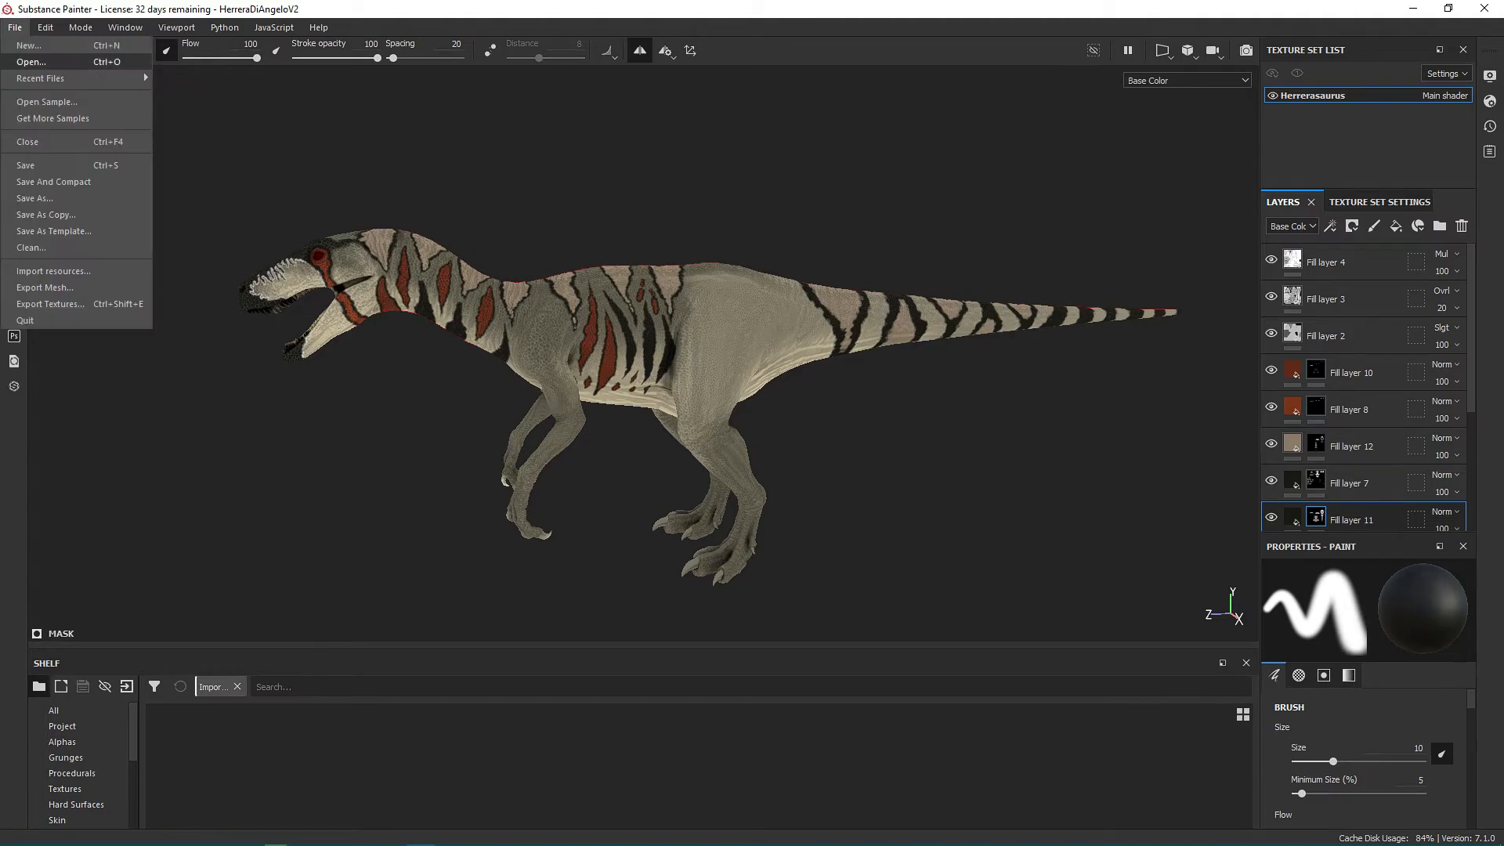
mouse_move(143, 72)
key(Down)
key(Down)
key(Down)
key(Down)
key(Down)
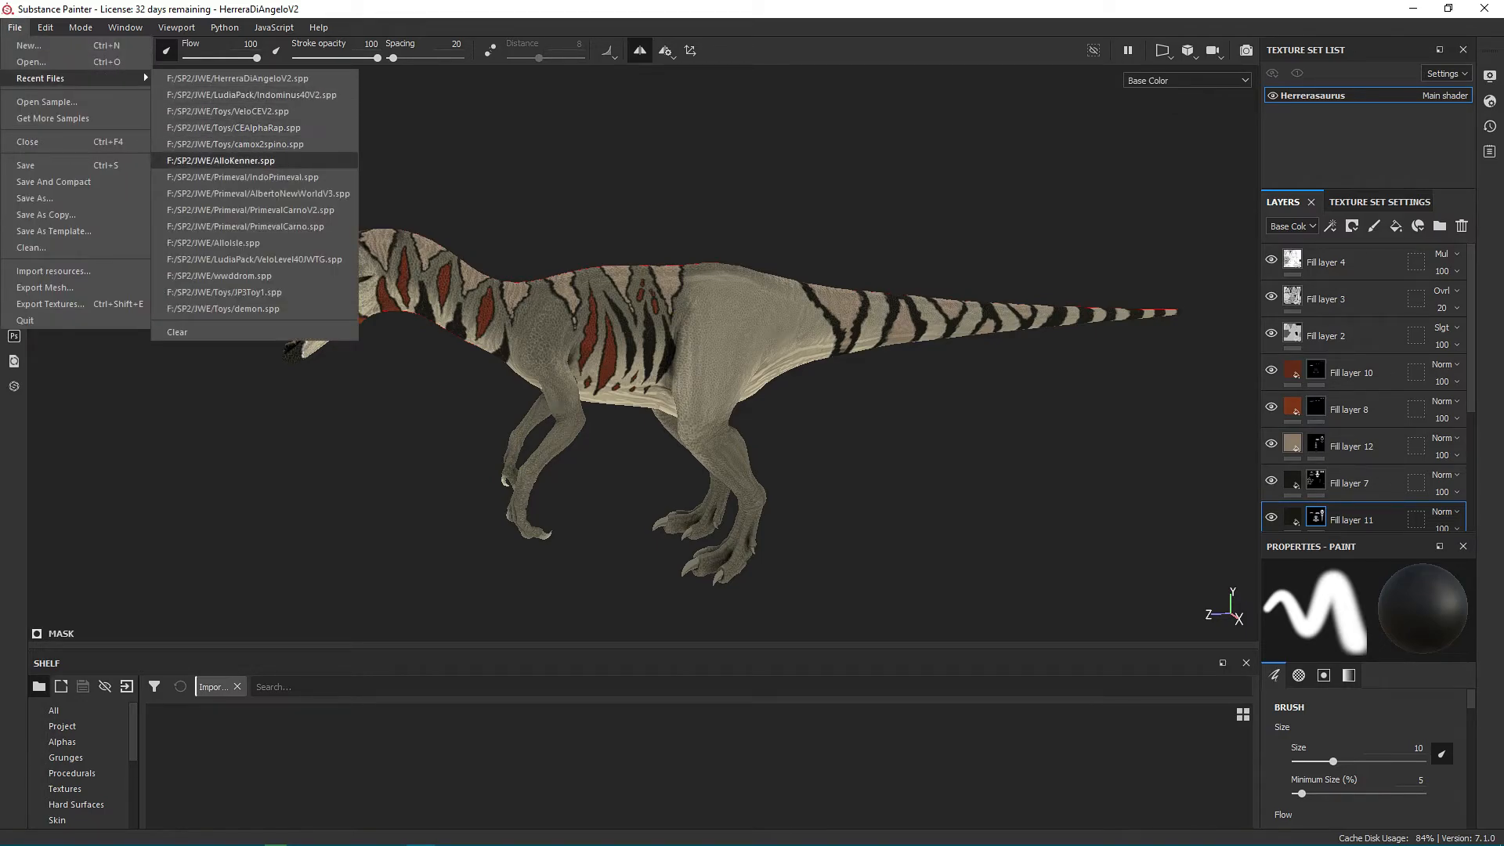
key(Down)
key(Down)
key(Down)
key(Down)
key(Down)
key(Down)
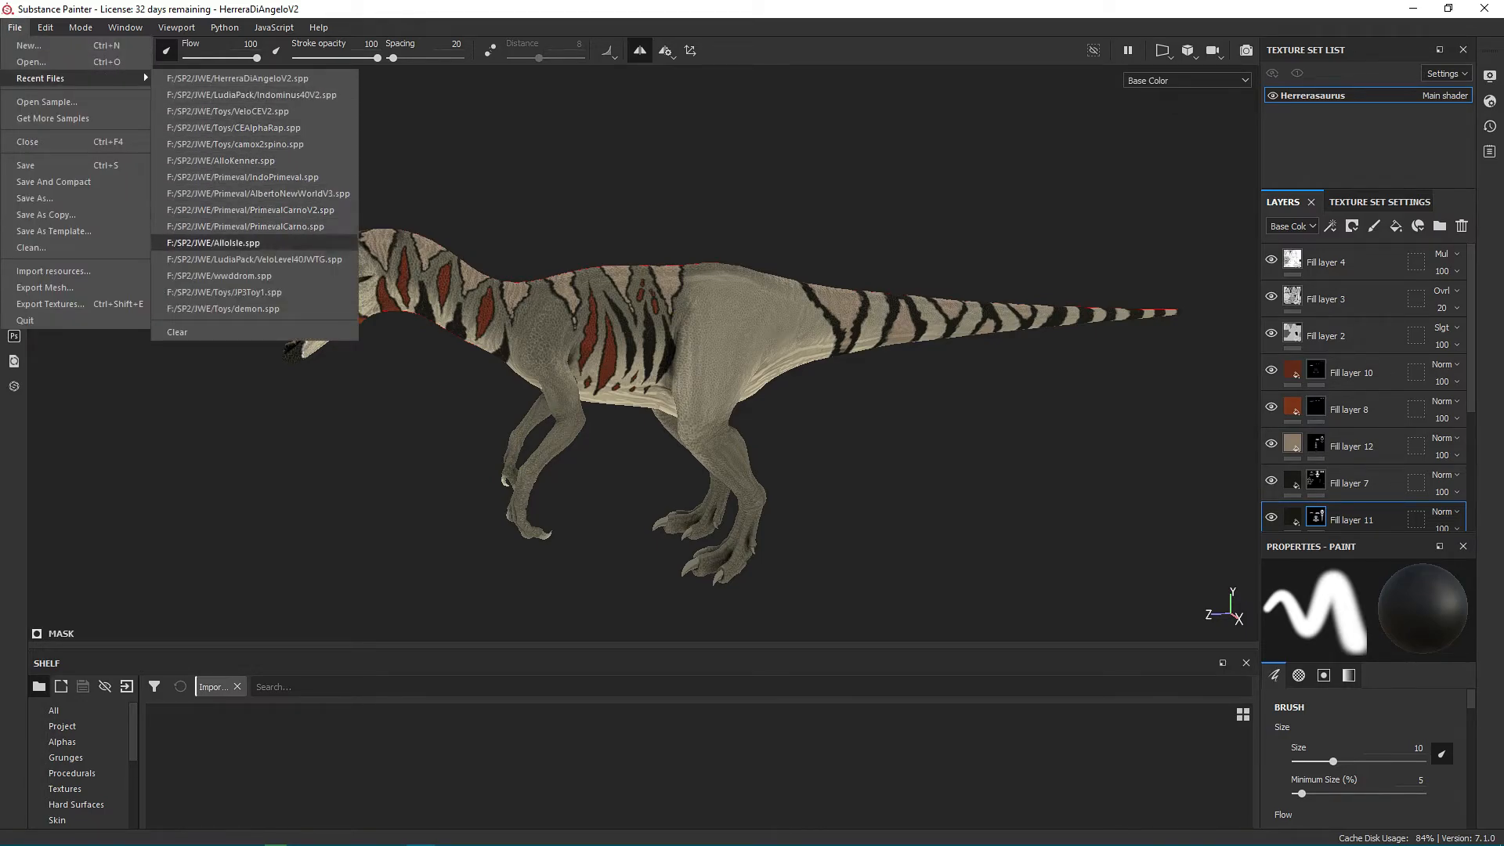
key(Down)
key(Down)
key(Up)
key(Up)
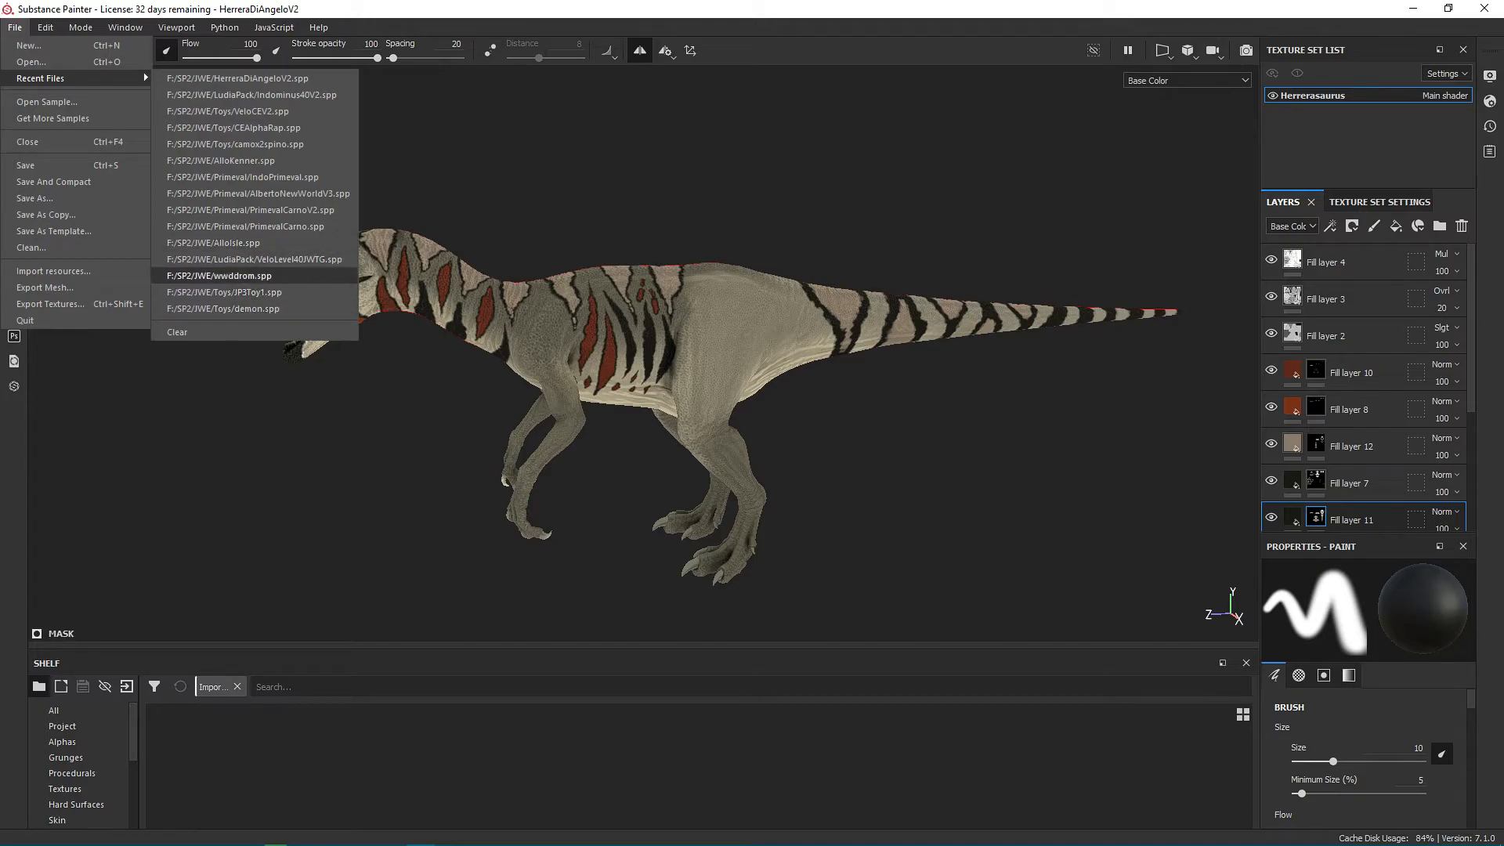
key(Return)
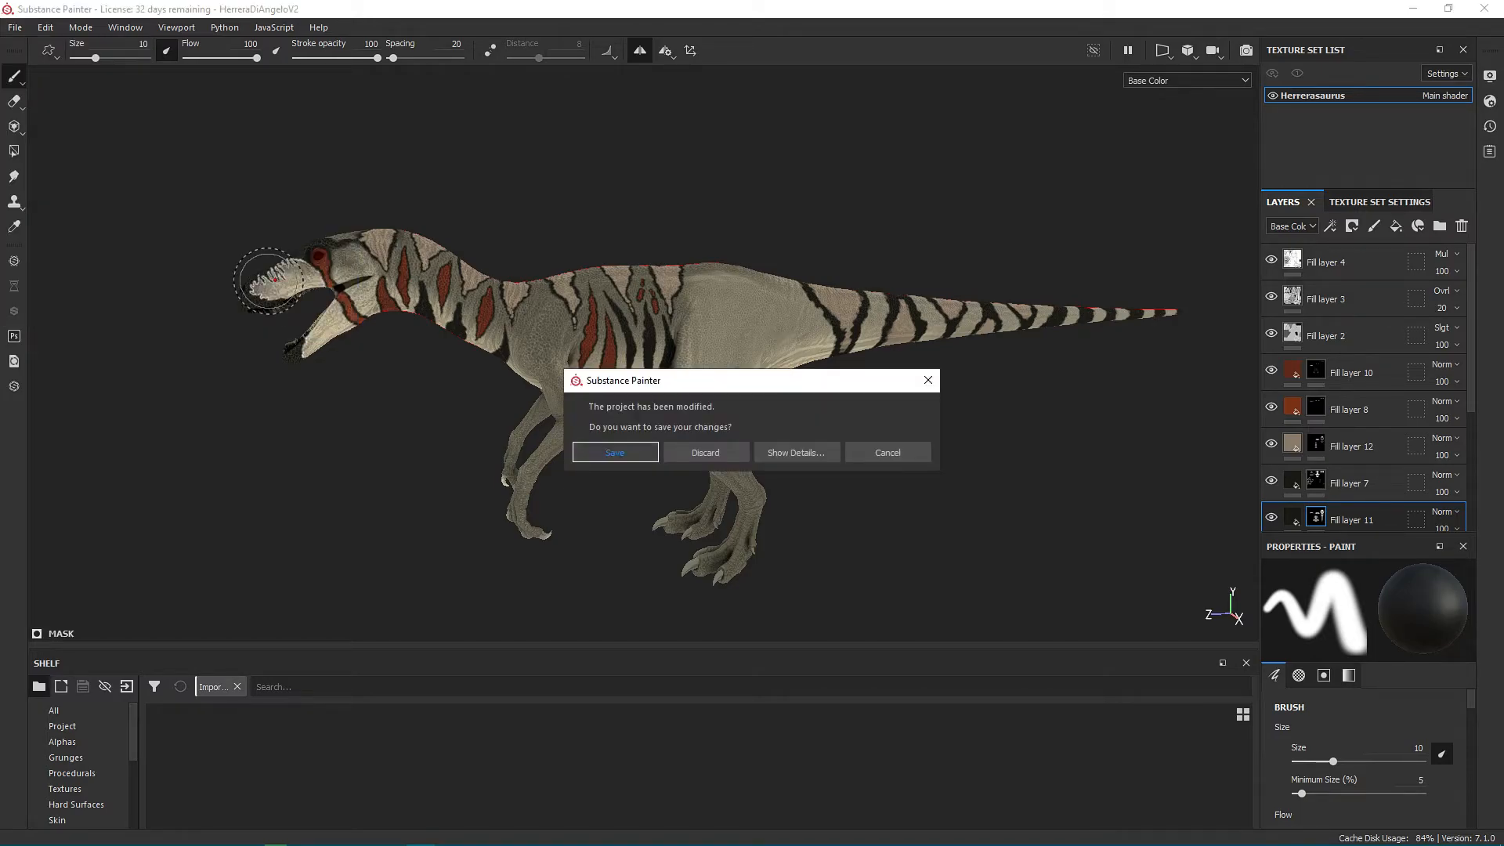
click(619, 446)
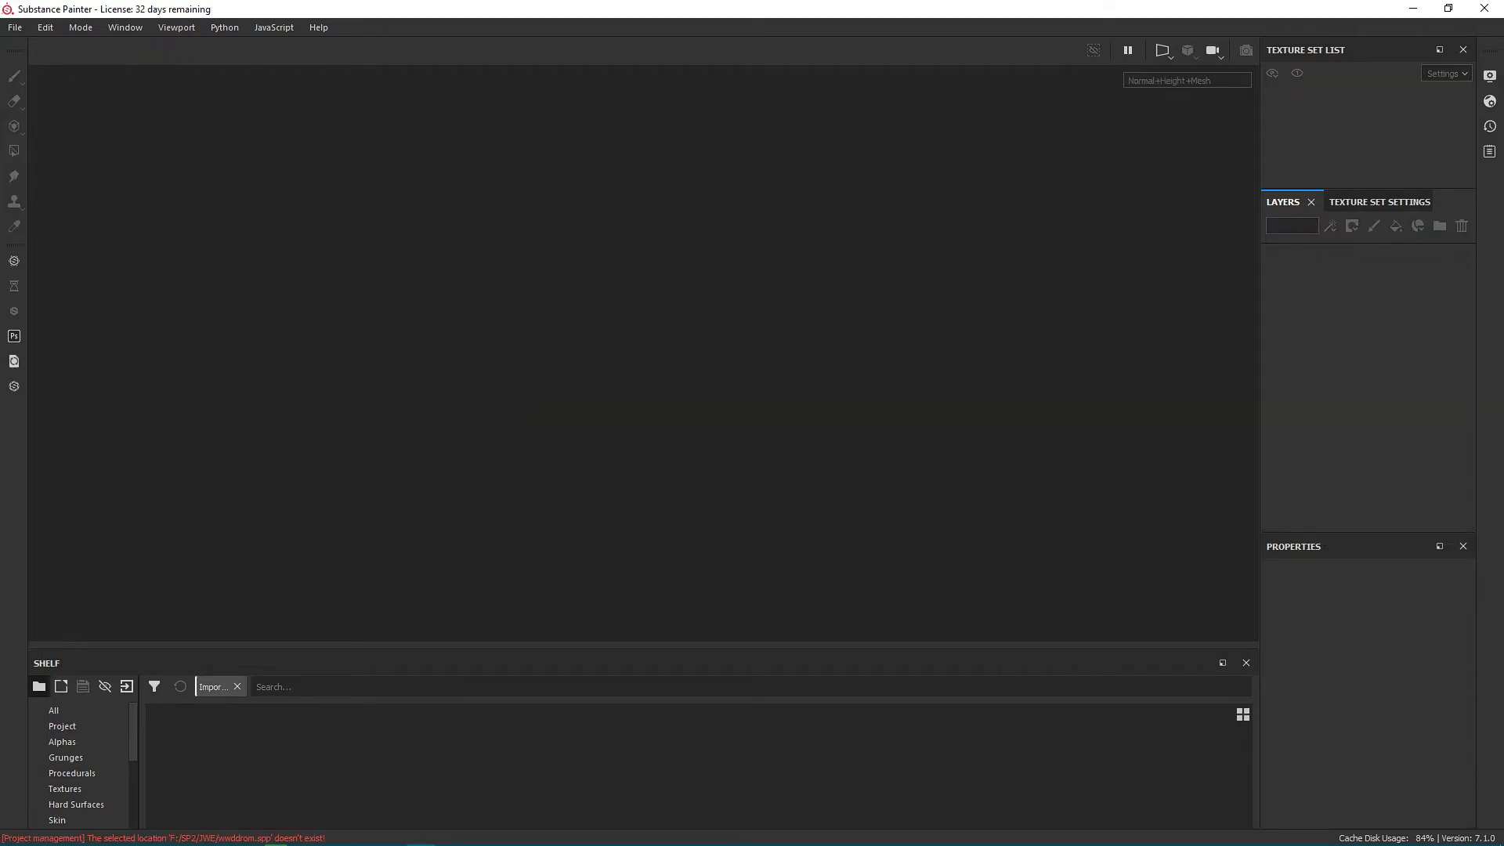
Open the project wwddrom.spp from the Documentary folder inside F:/SP2/JWE.
click(14, 28)
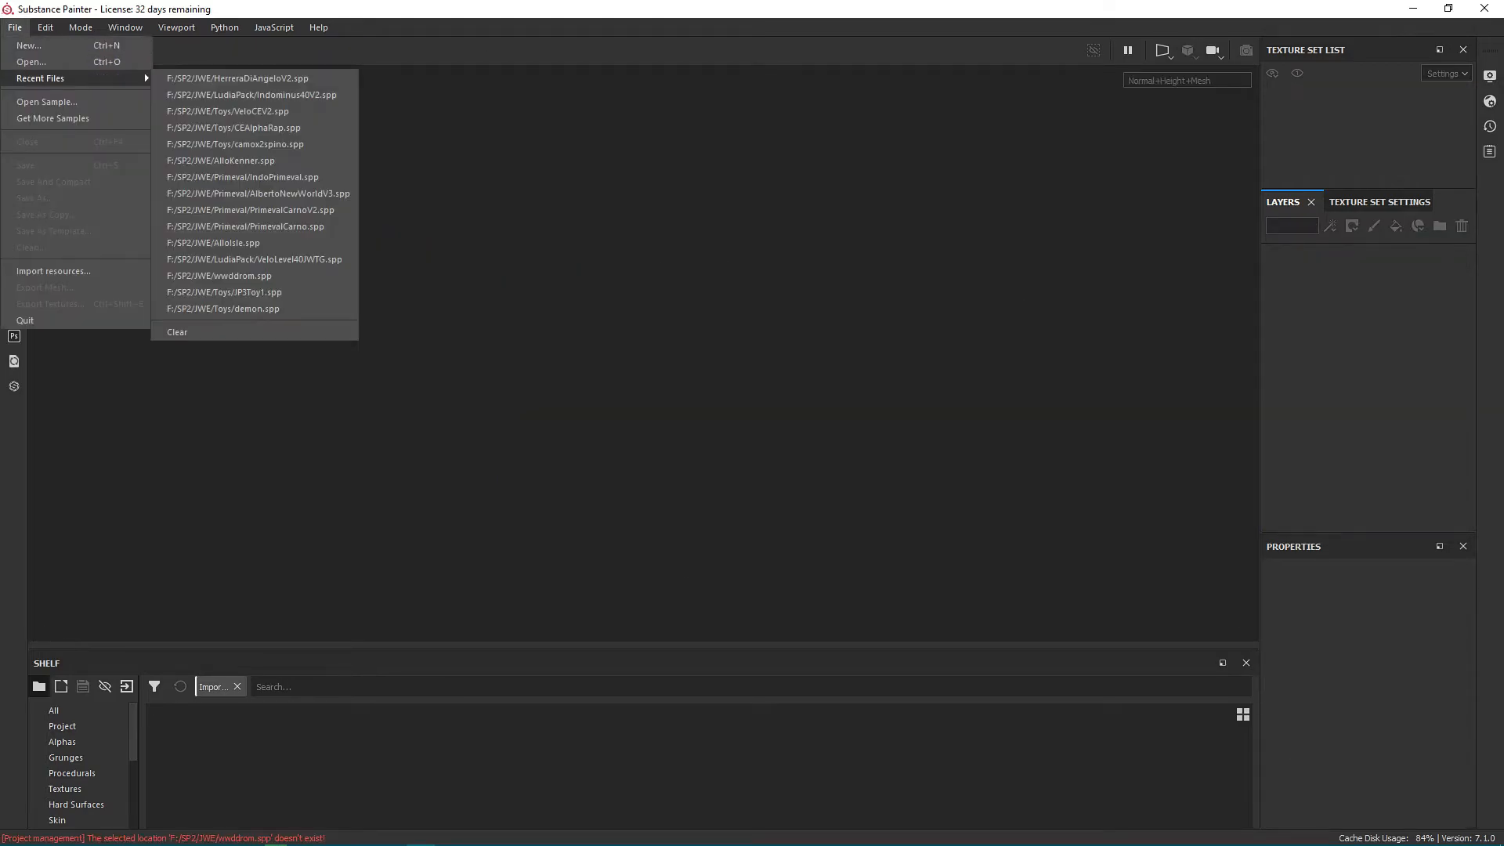
click(28, 60)
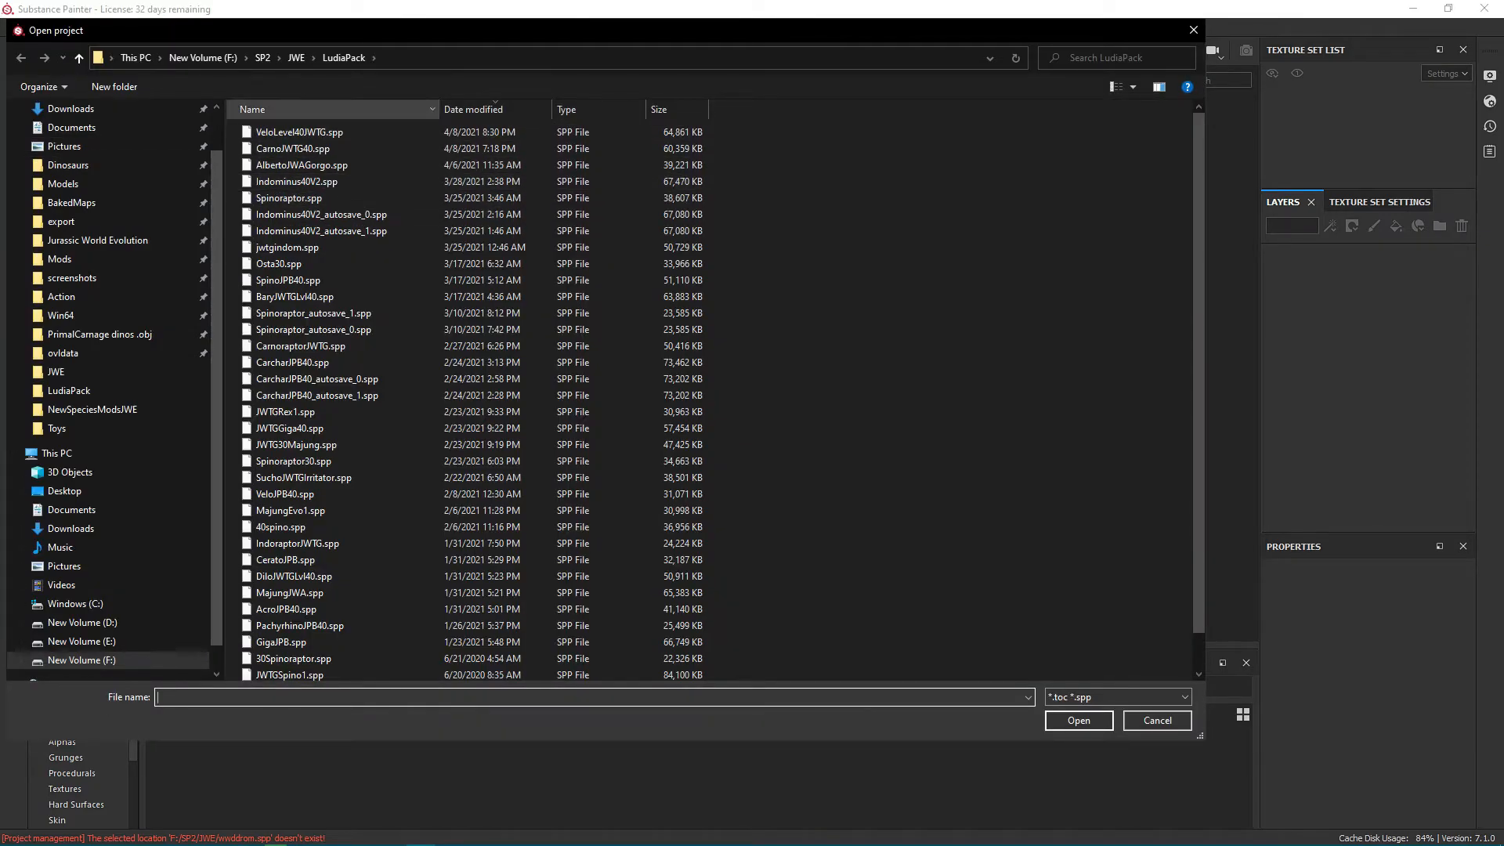
click(296, 58)
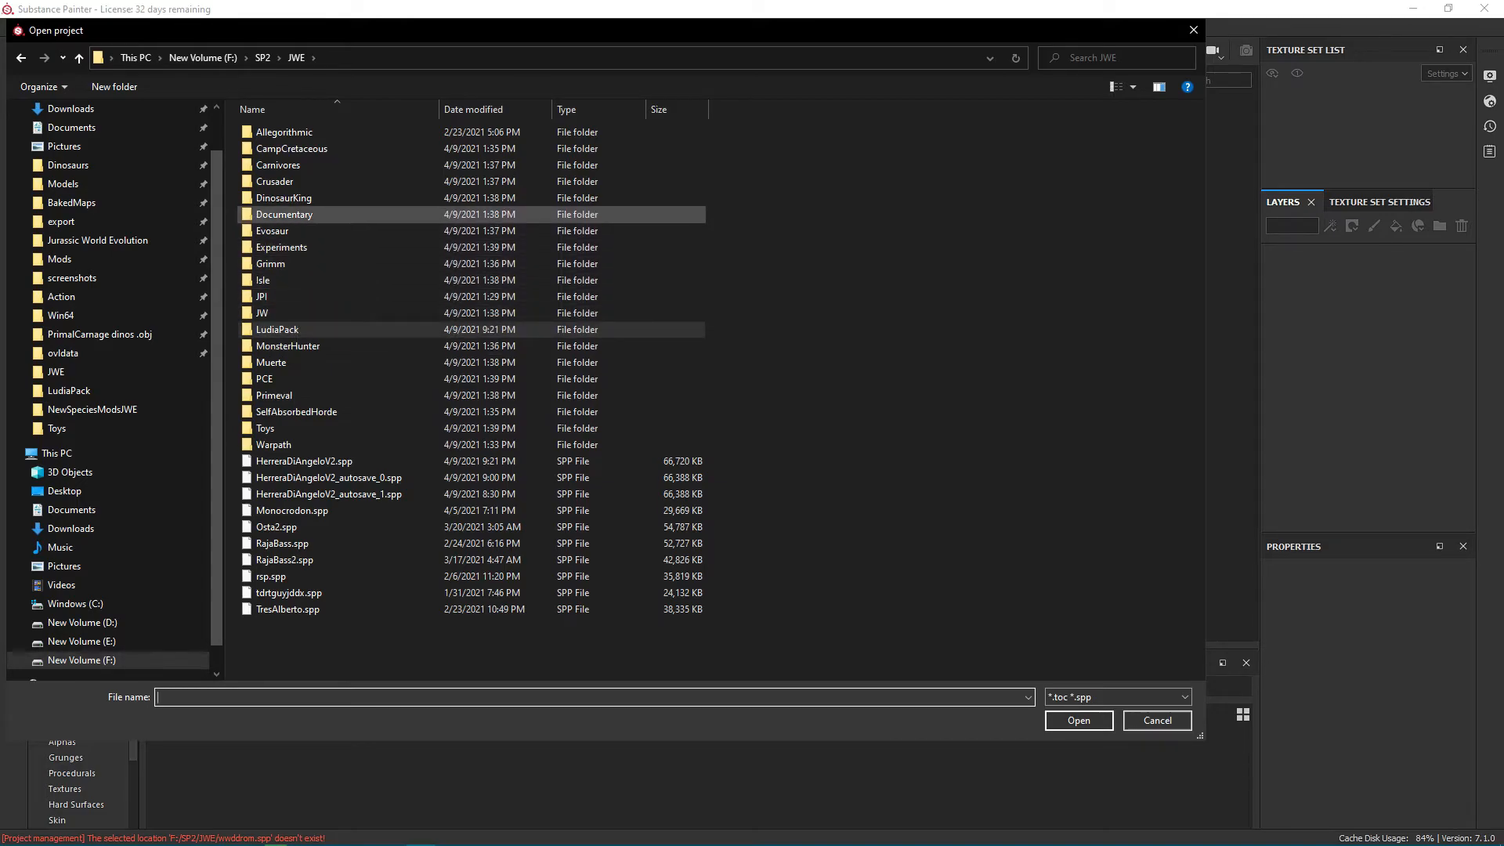
click(293, 215)
double_click(293, 214)
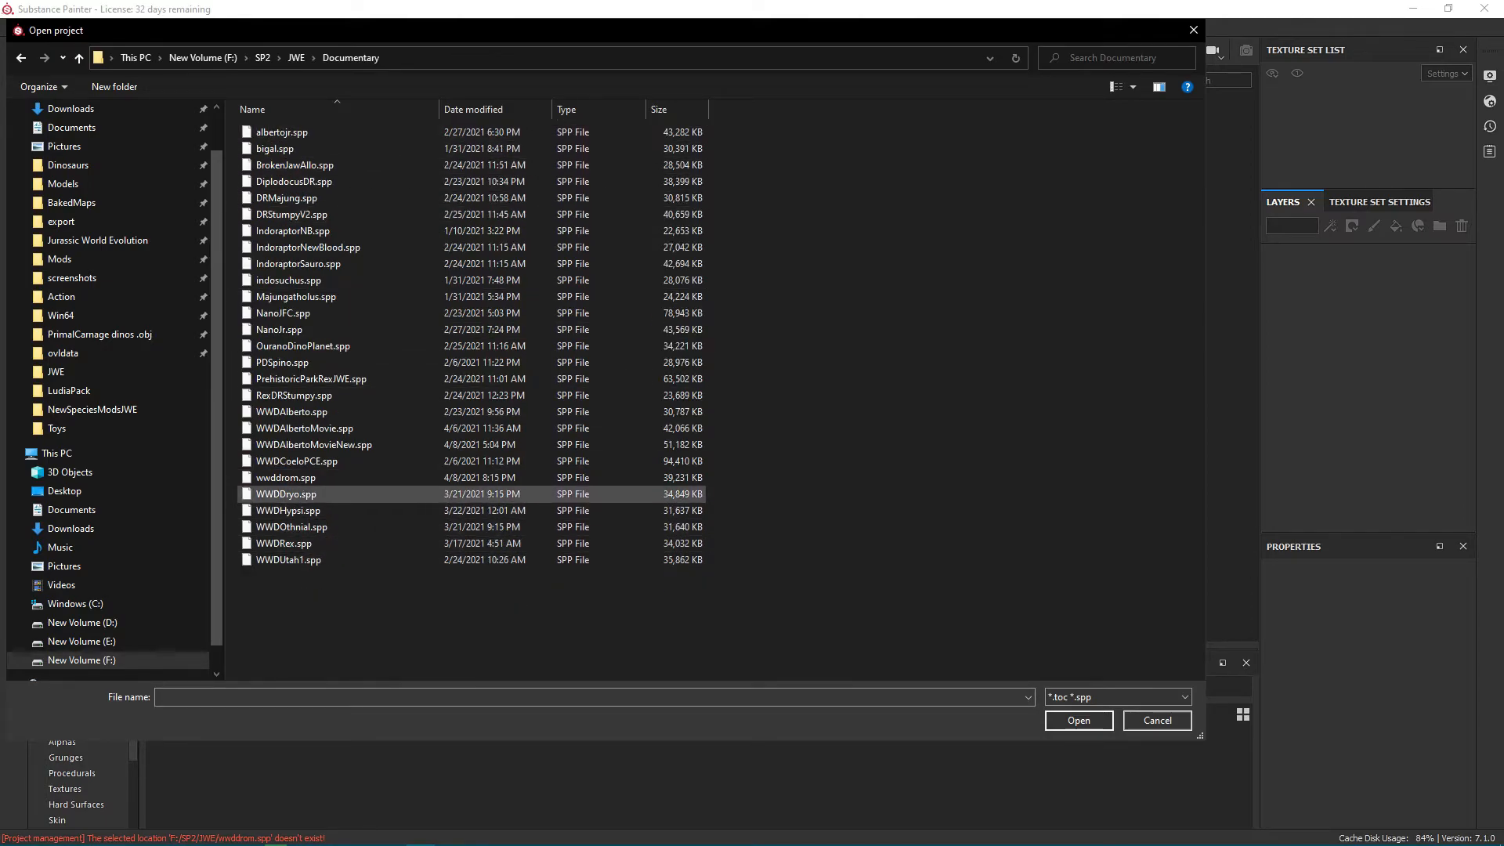
click(286, 493)
click(1078, 720)
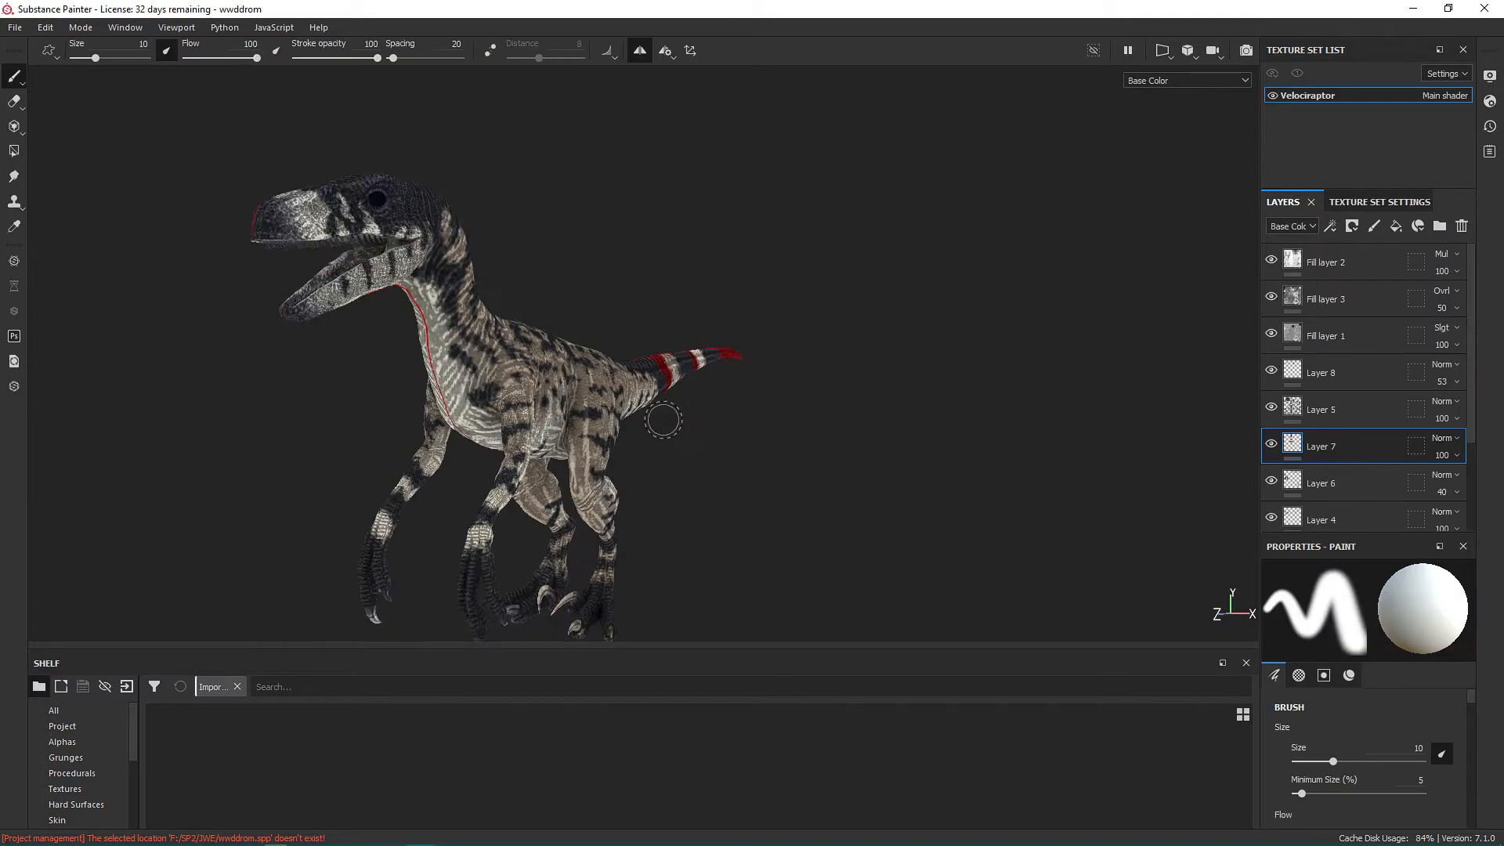
Compare the Velociraptor's skin detail with Fill layer 3 shown and hidden, leaving the layer visible, and examine the head and body.
alt+right_drag(528, 361, 579, 363)
alt+middle_drag(579, 362, 752, 372)
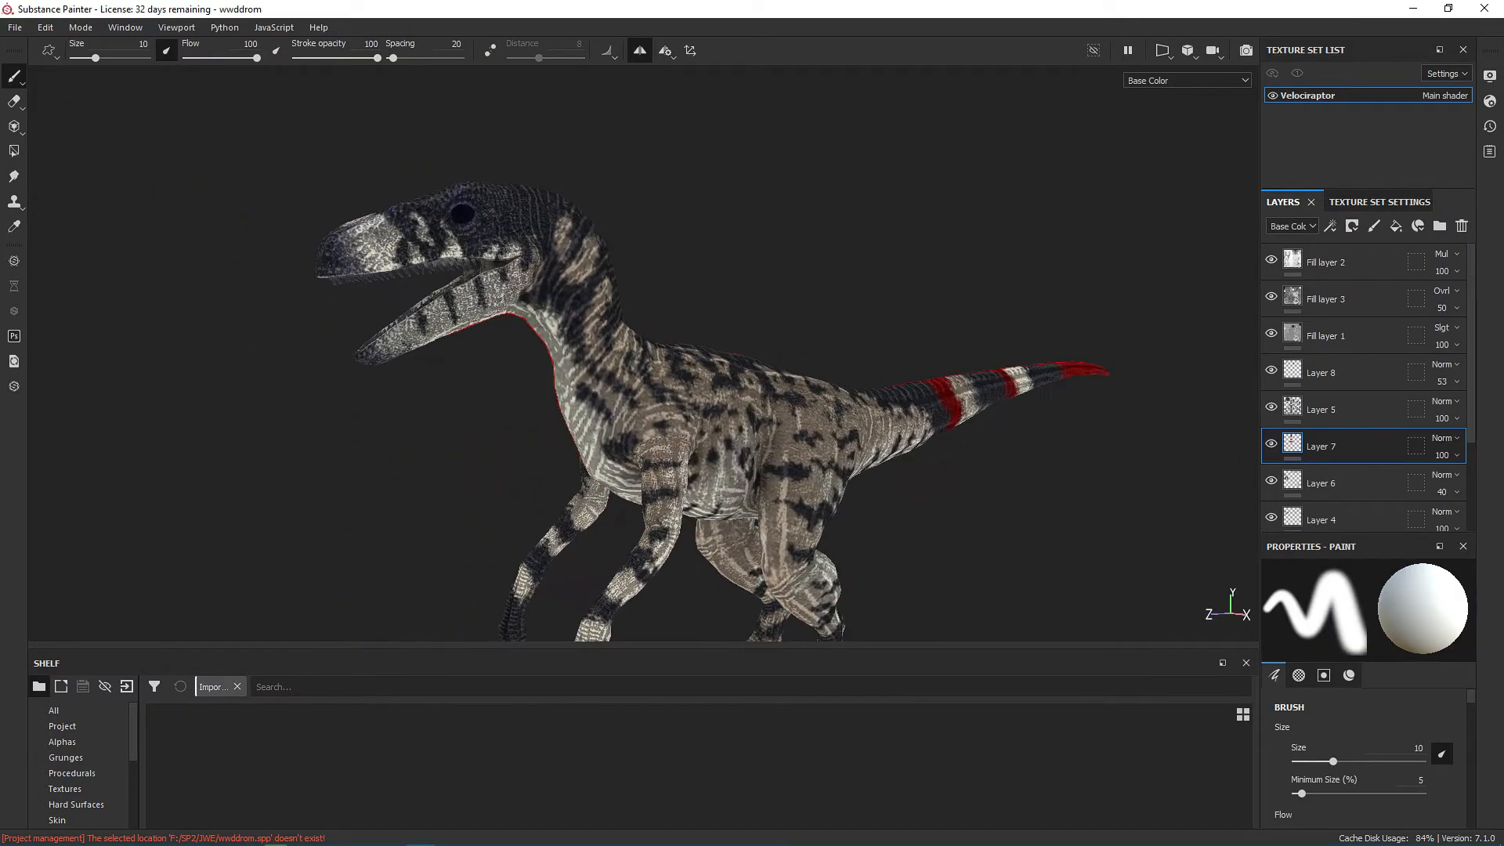
alt+right_drag(752, 372, 791, 376)
alt+middle_drag(1042, 345, 1139, 347)
alt+drag(1139, 346, 1146, 373)
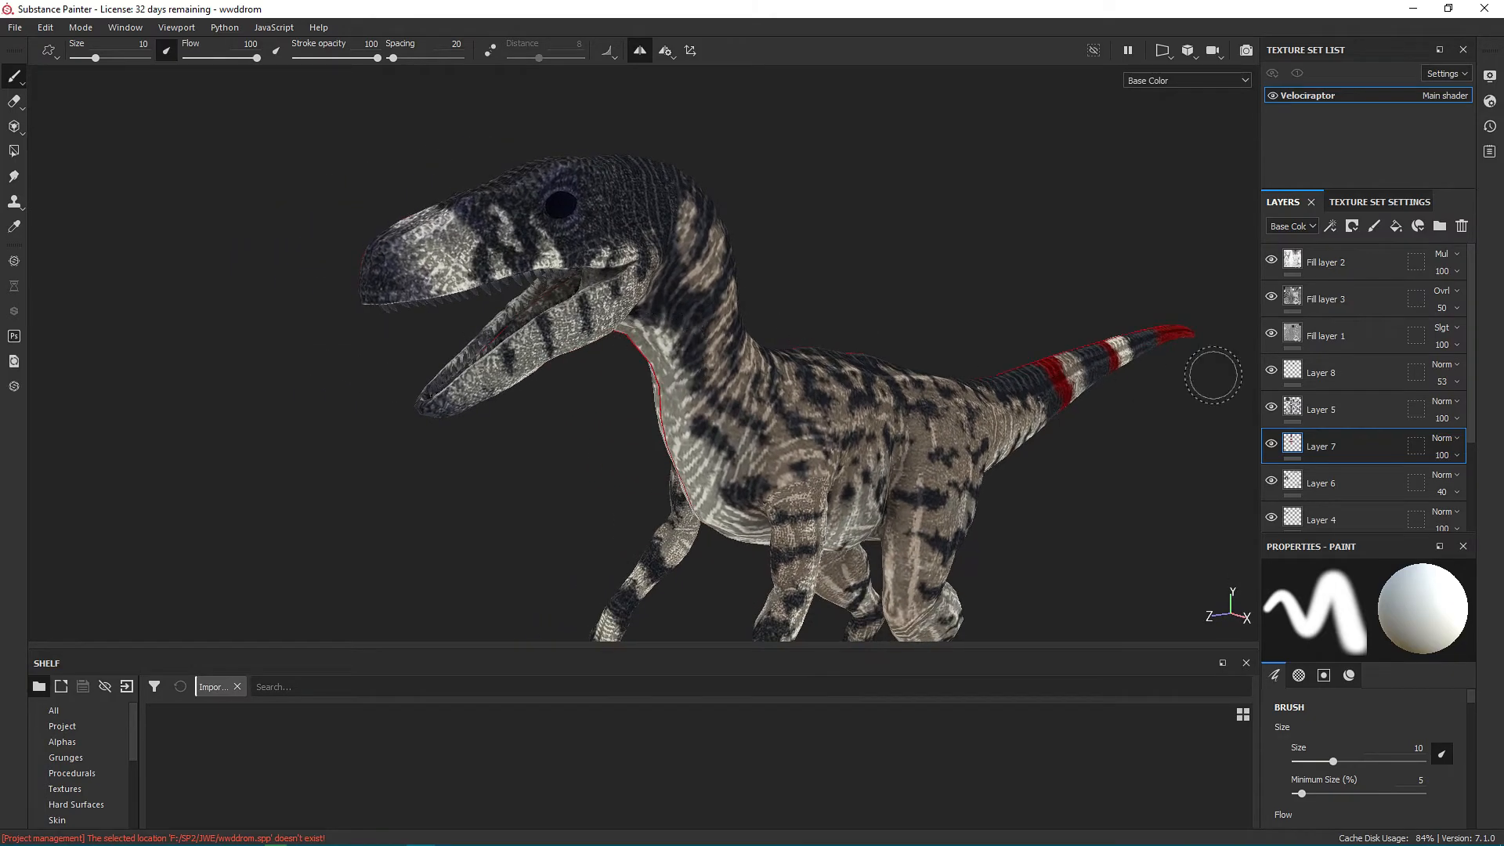
click(1271, 296)
click(1271, 296)
click(1271, 297)
click(1271, 297)
click(1271, 297)
click(1271, 297)
click(1271, 296)
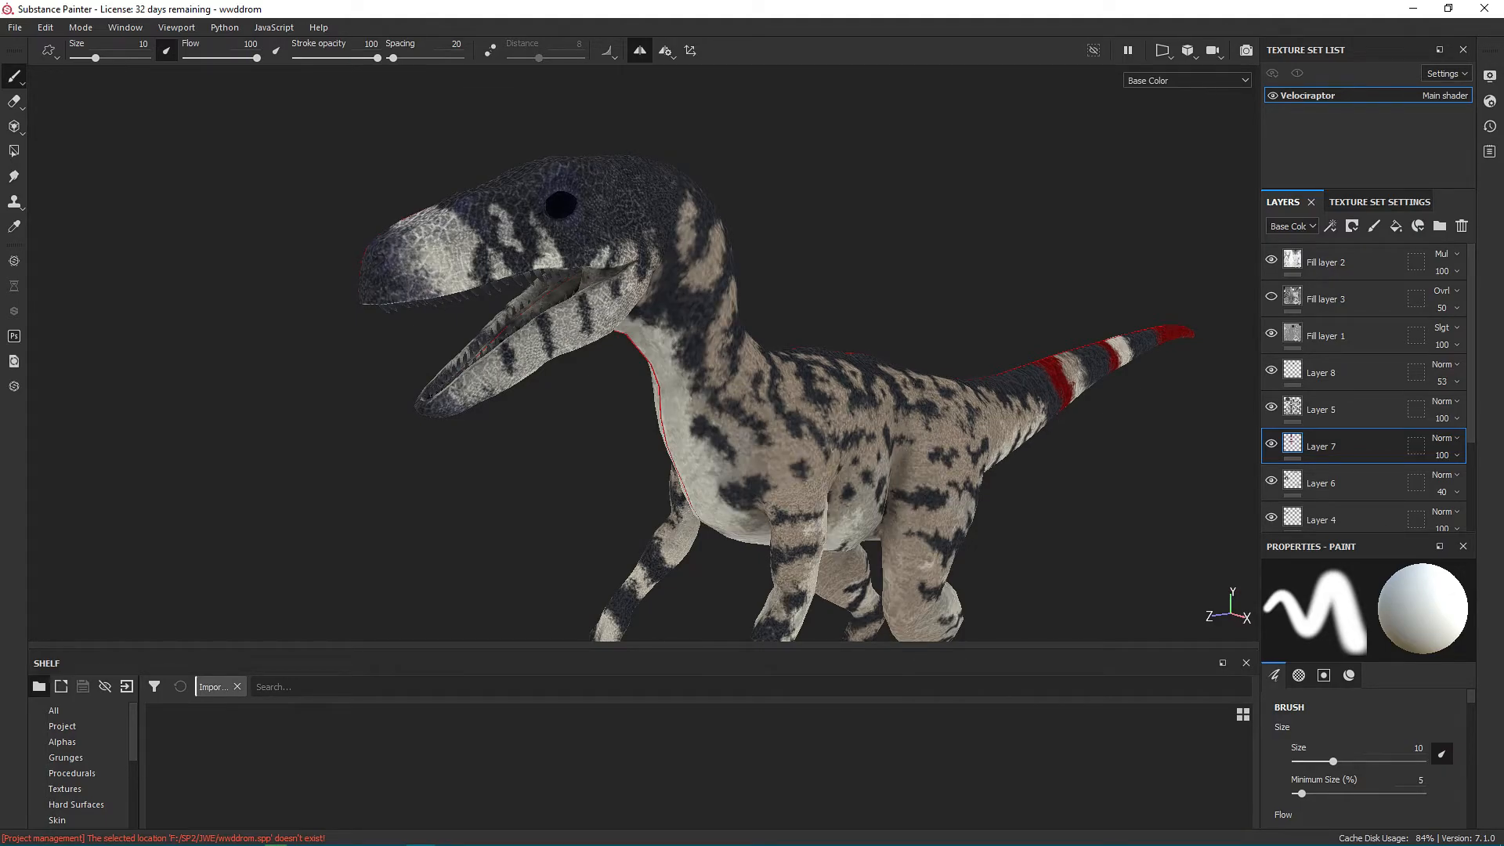
click(1271, 297)
alt+middle_drag(796, 285, 665, 236)
alt+drag(665, 236, 815, 282)
alt+drag(499, 116, 123, 114)
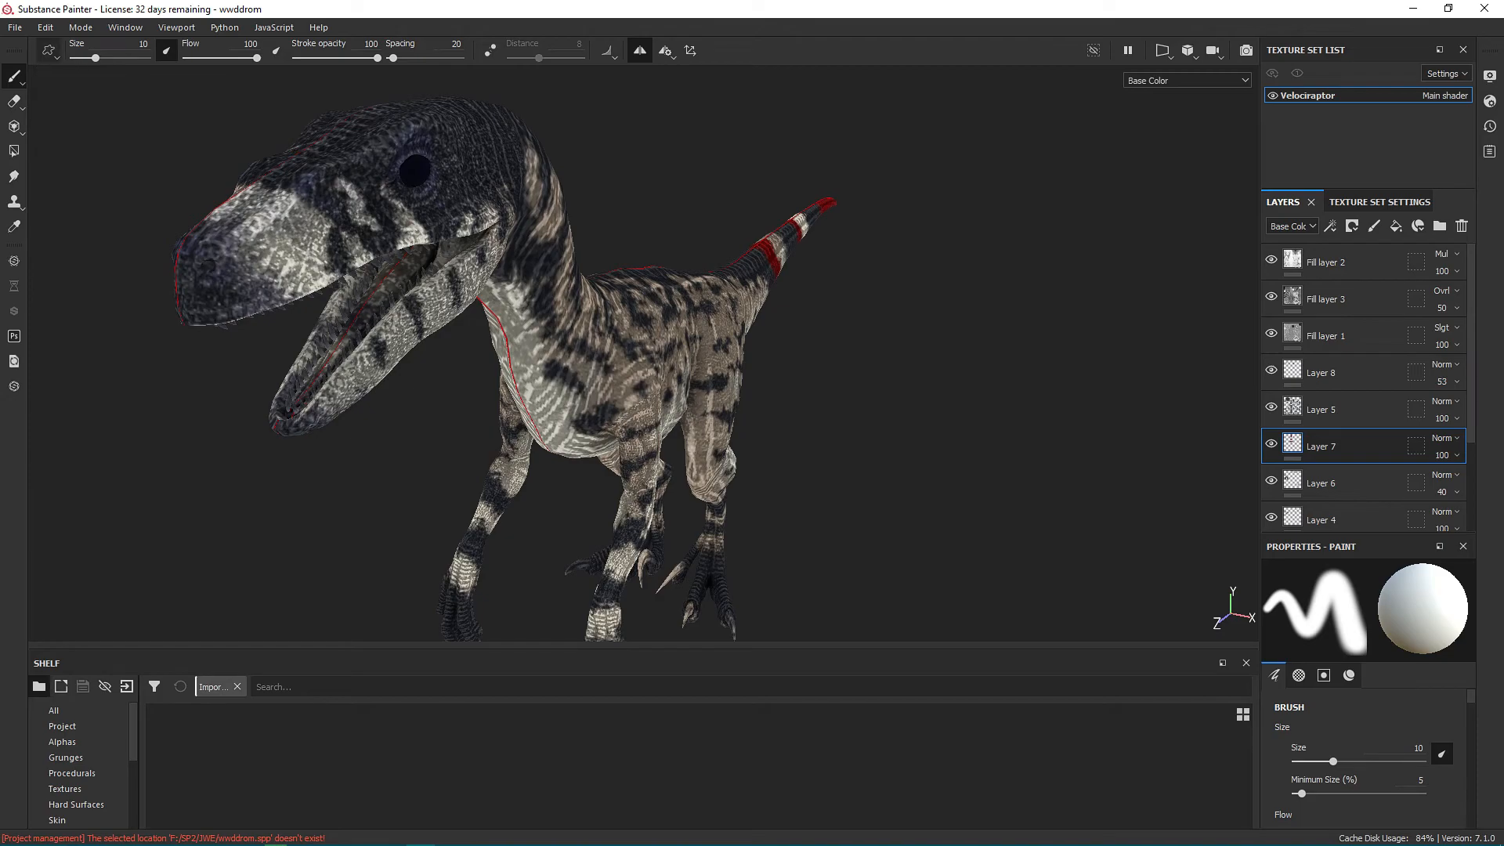
Create a new project from the Stego.obj mesh at 2048 resolution with OpenGL normals, saving the Velociraptor project's changes.
click(14, 26)
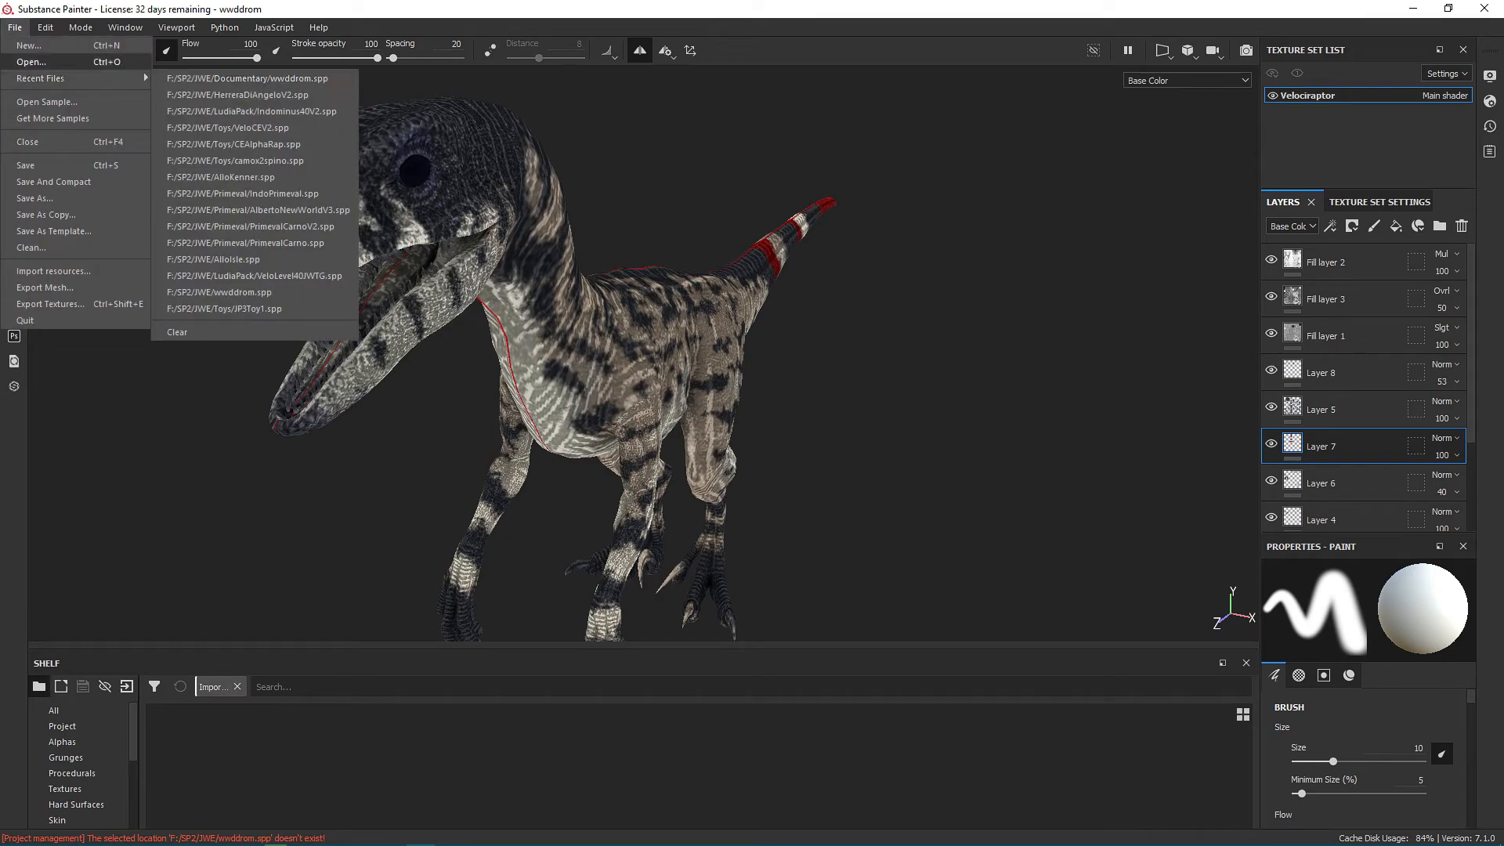
click(29, 45)
click(906, 208)
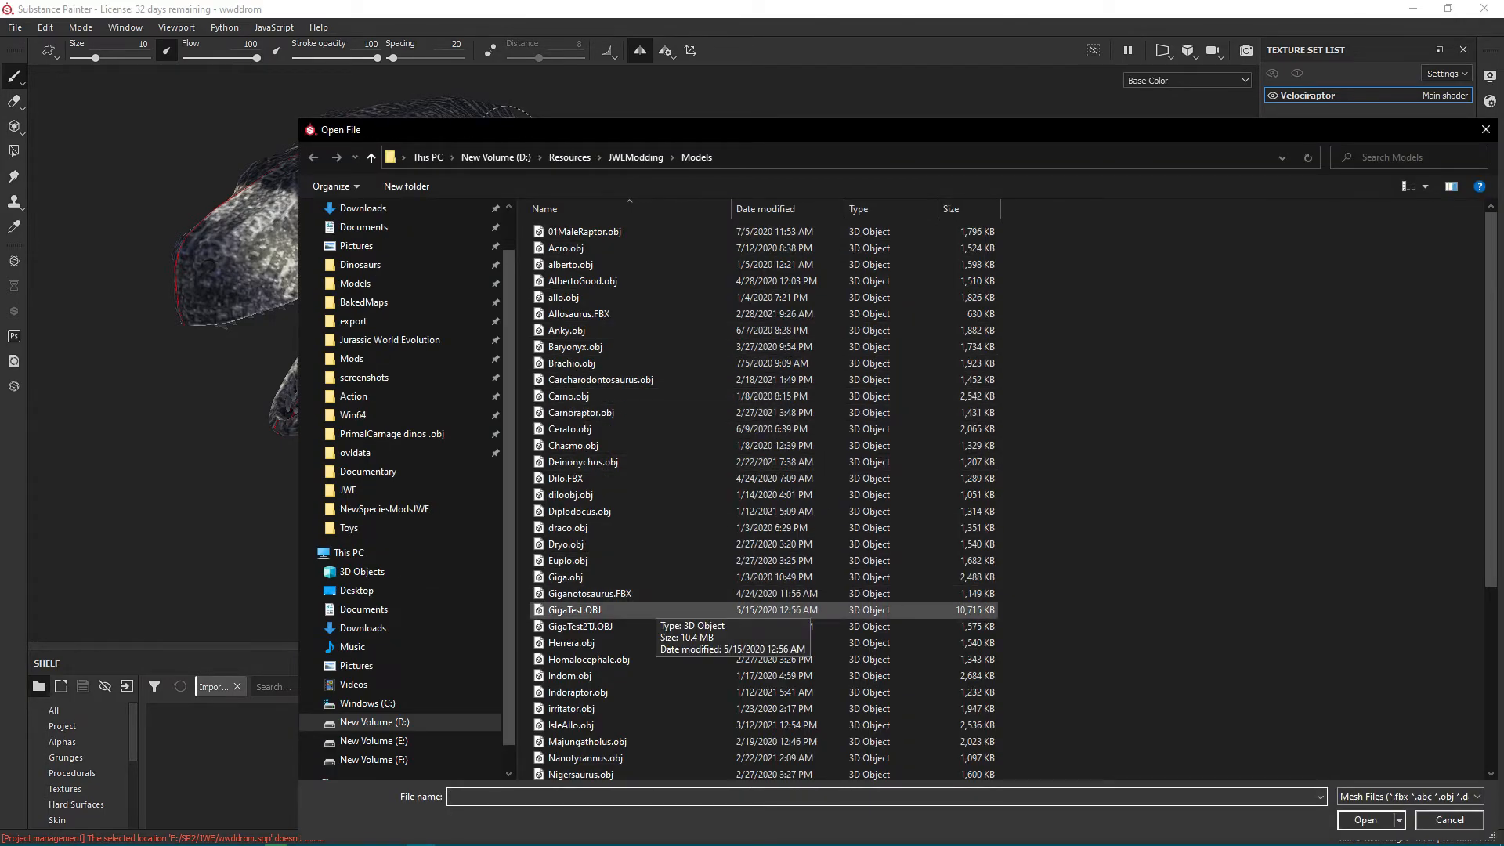
scroll(619, 611, down, 5)
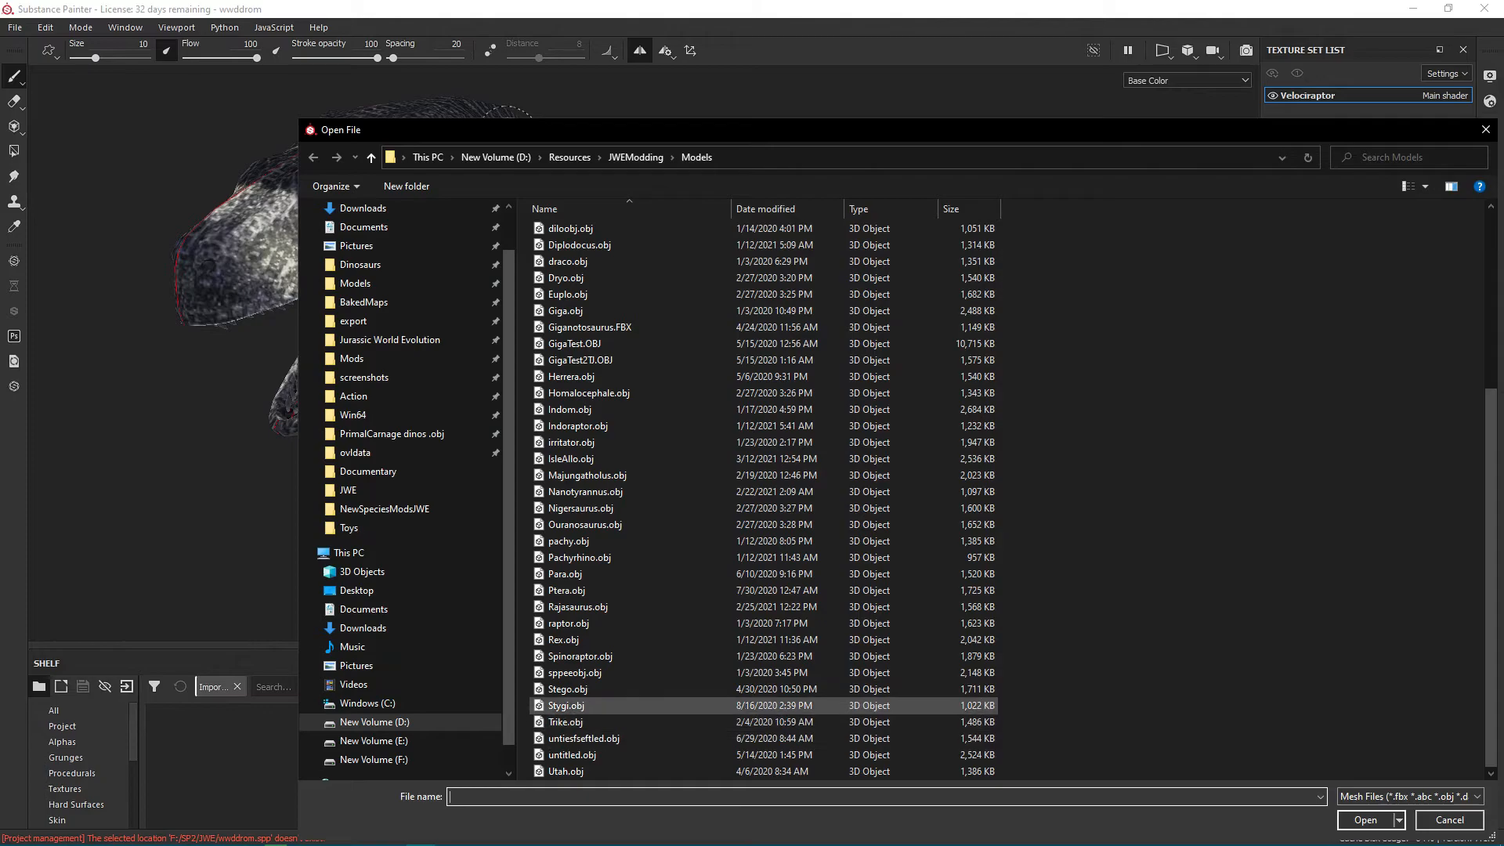
click(568, 688)
click(1365, 820)
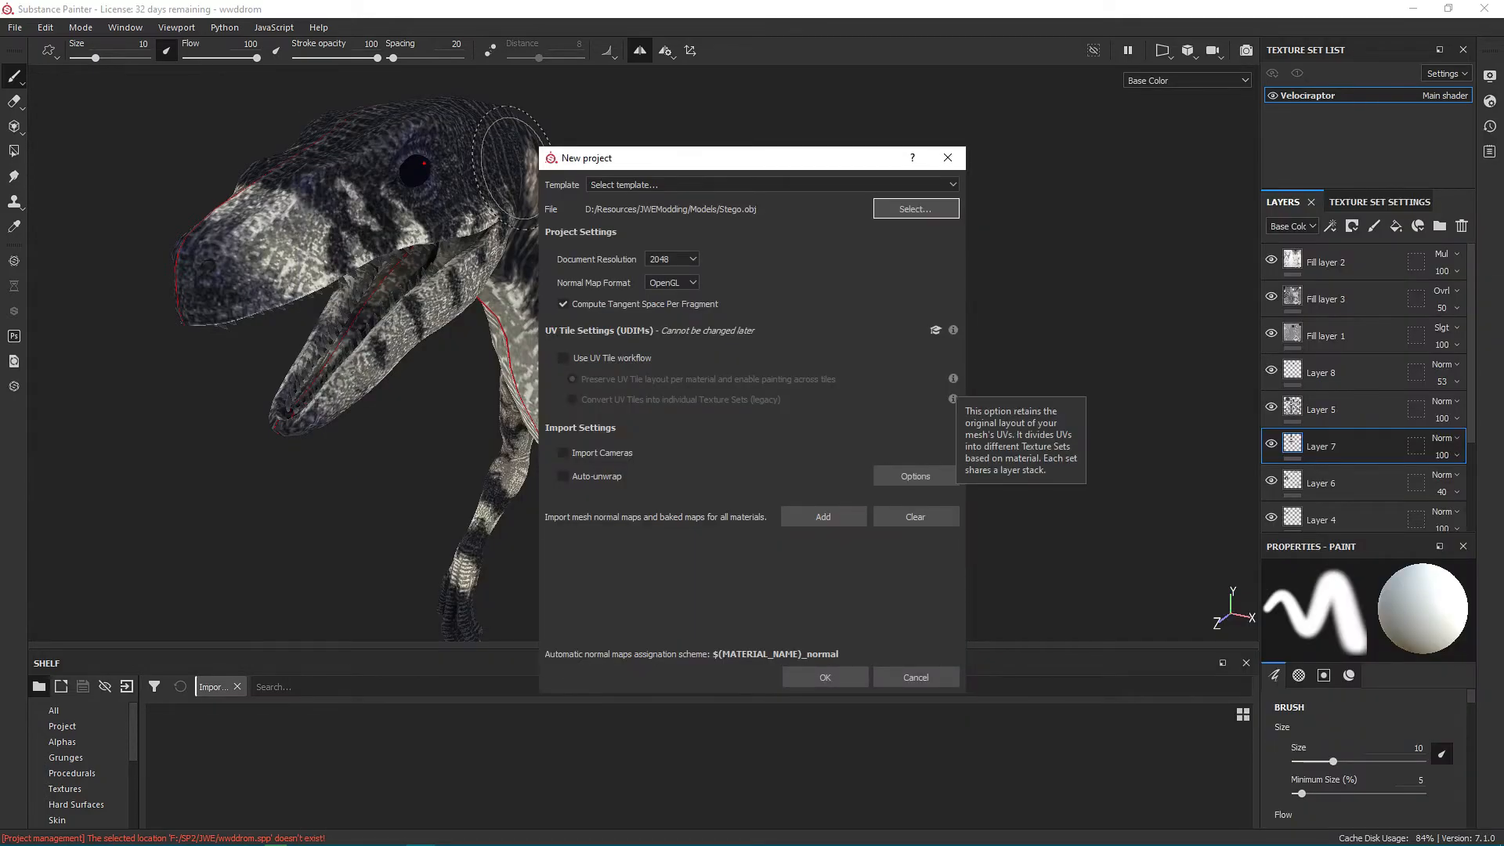
click(824, 677)
click(615, 452)
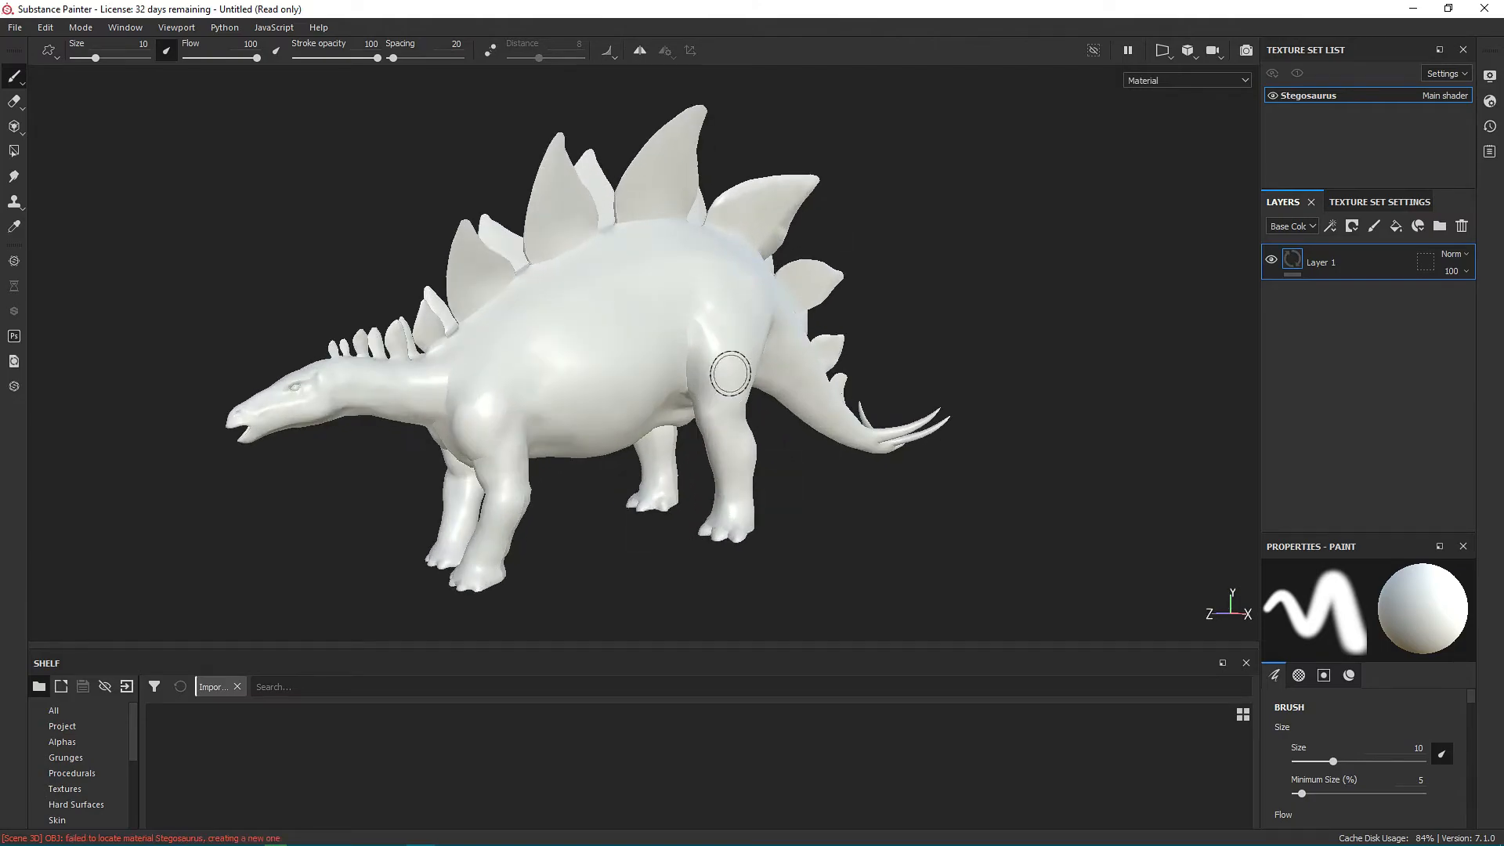
Enlarge the shelf, show its brushes, choose the "Artistic Hea..." brush and paint a test patch on the Stegosaurus's flank in Layer 1.
scroll(729, 374, up, 3)
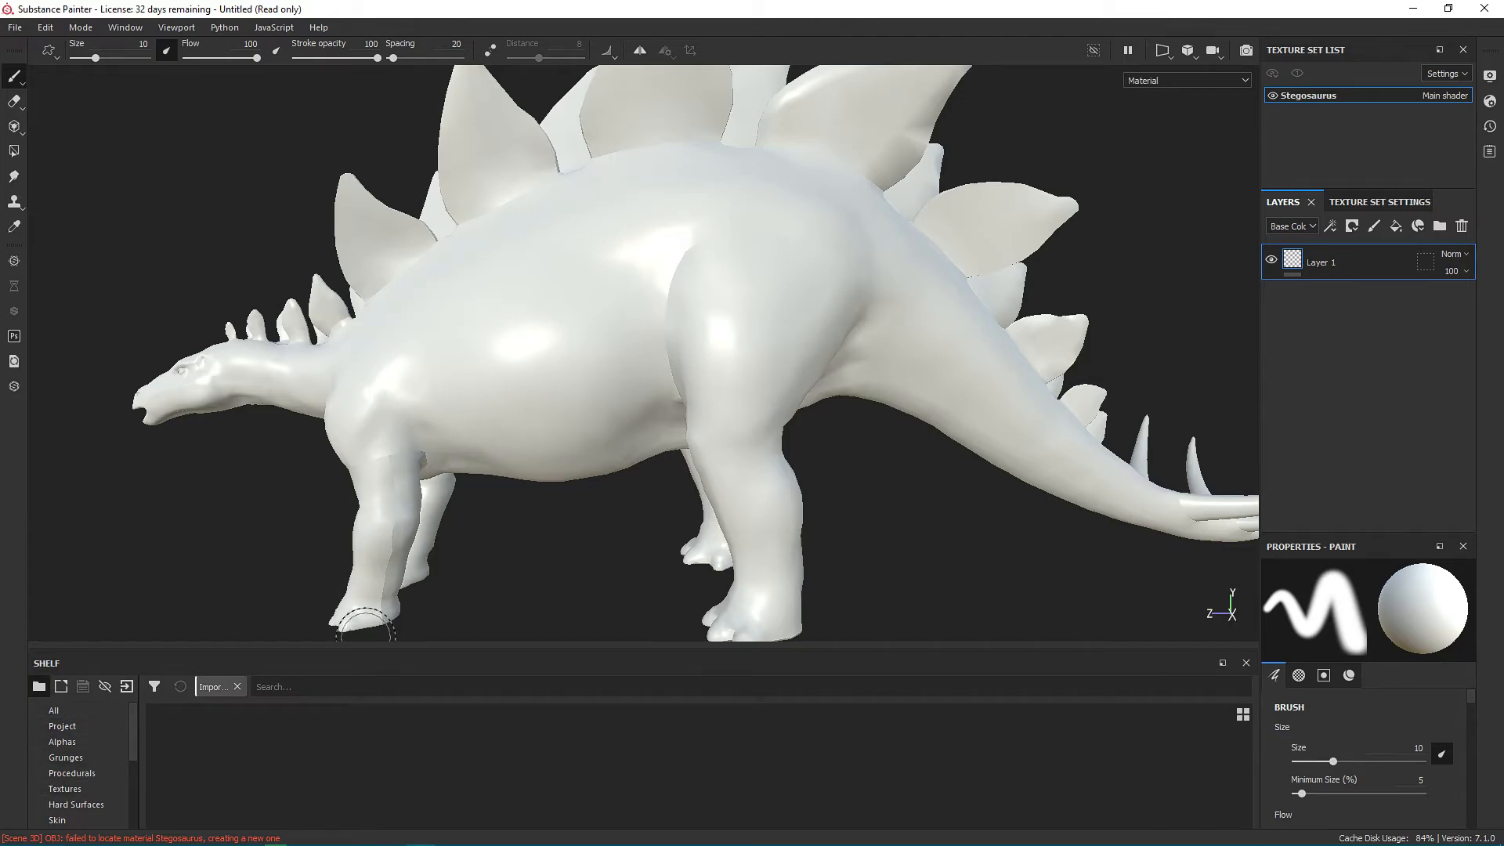
drag(329, 645, 329, 395)
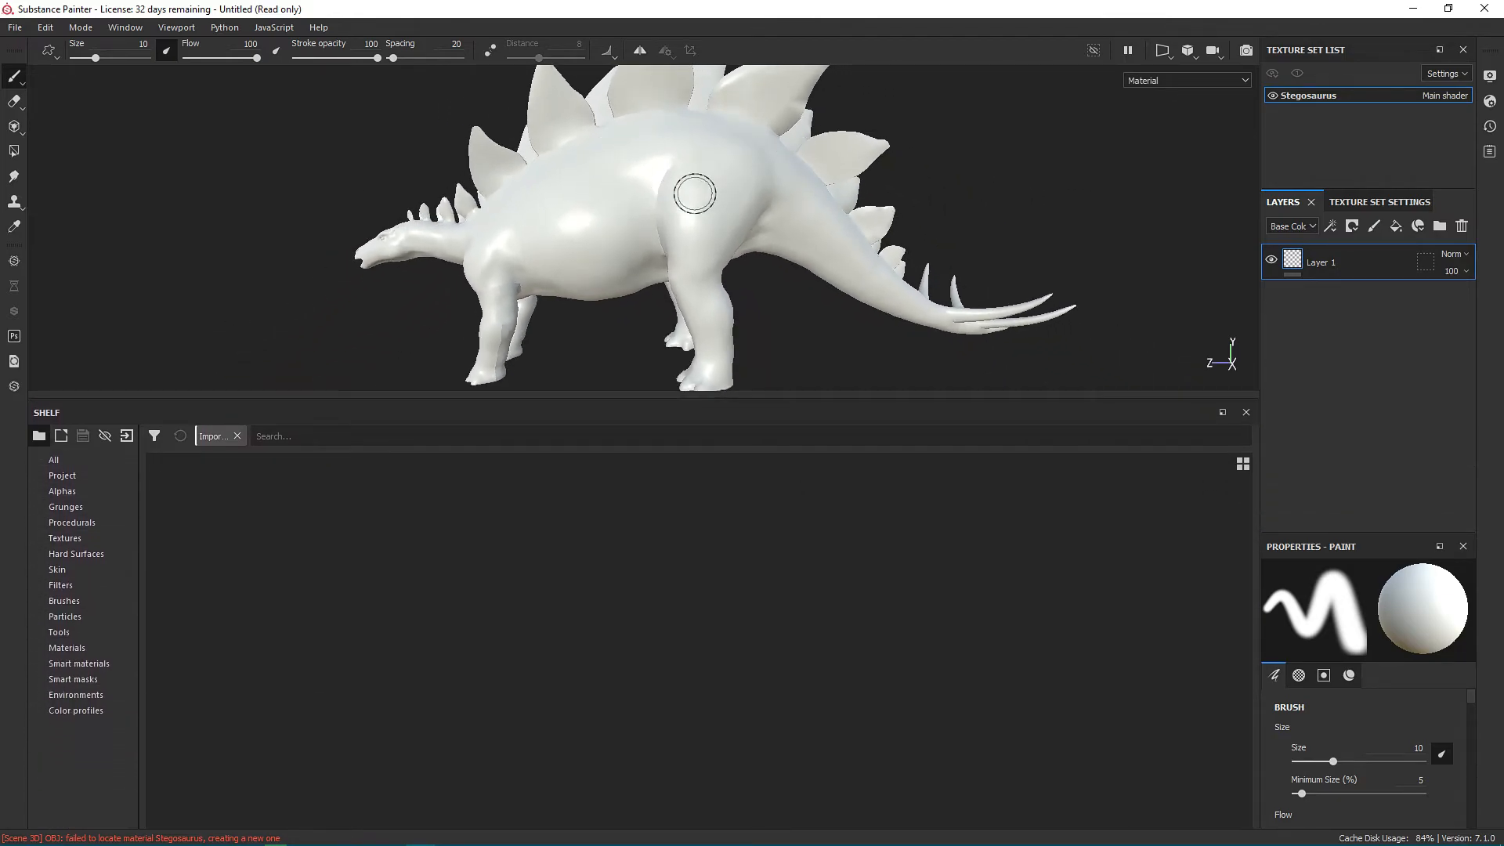
click(64, 601)
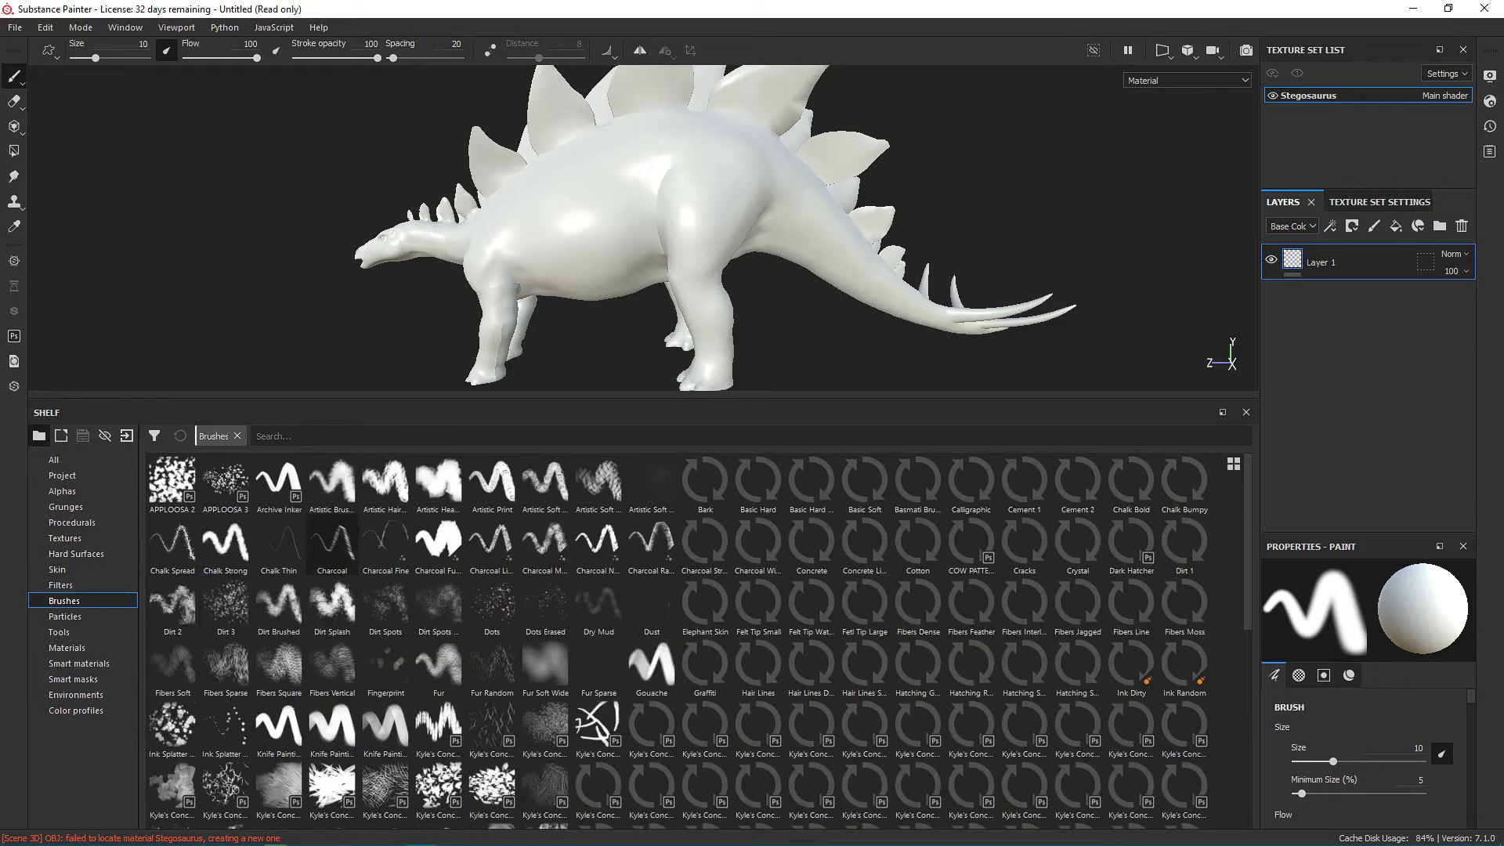
click(439, 484)
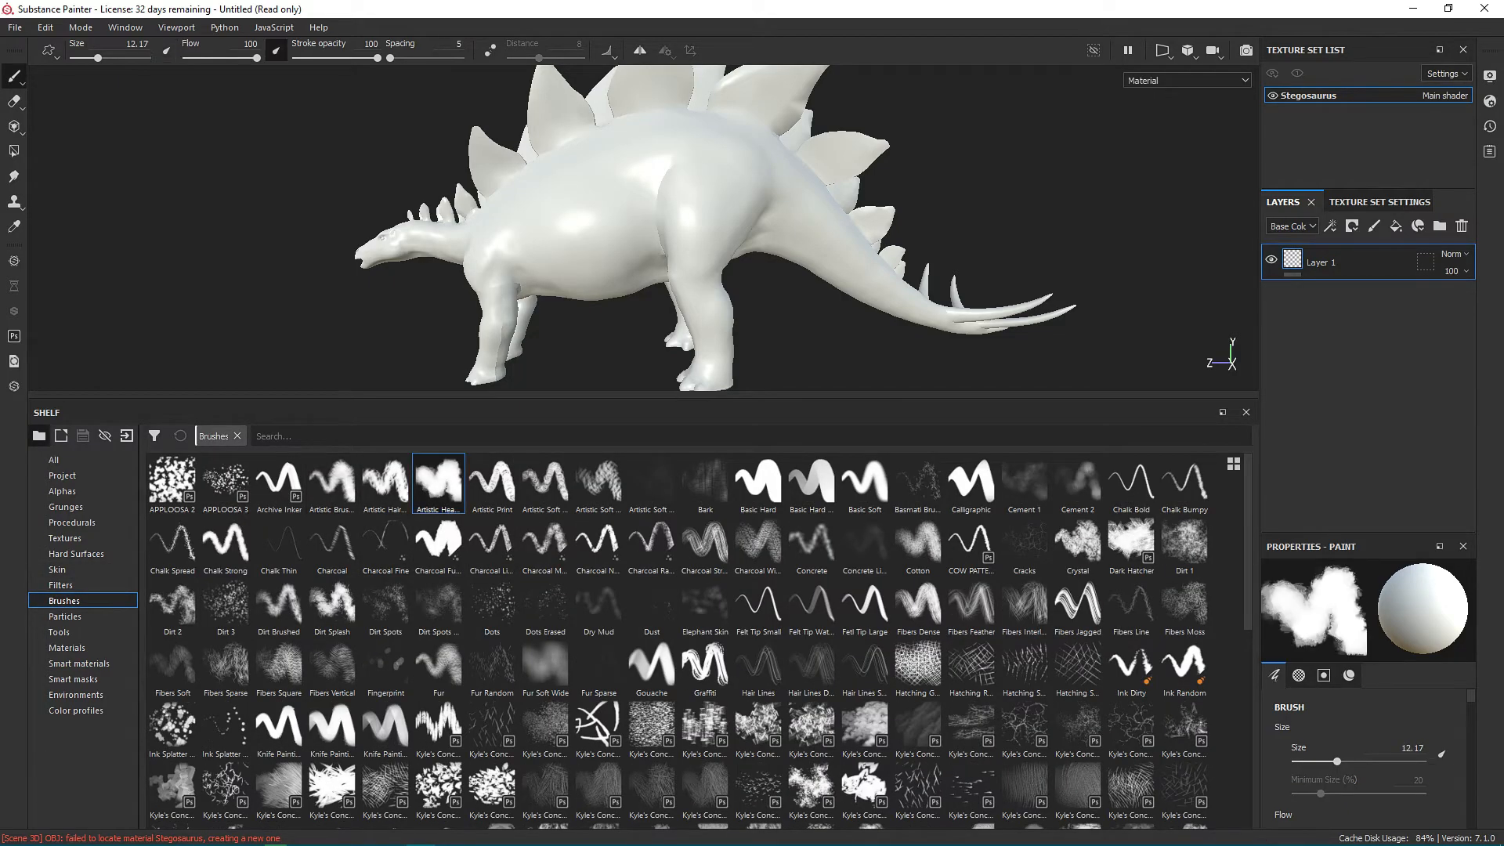
scroll(584, 190, up, 3)
drag(551, 190, 547, 196)
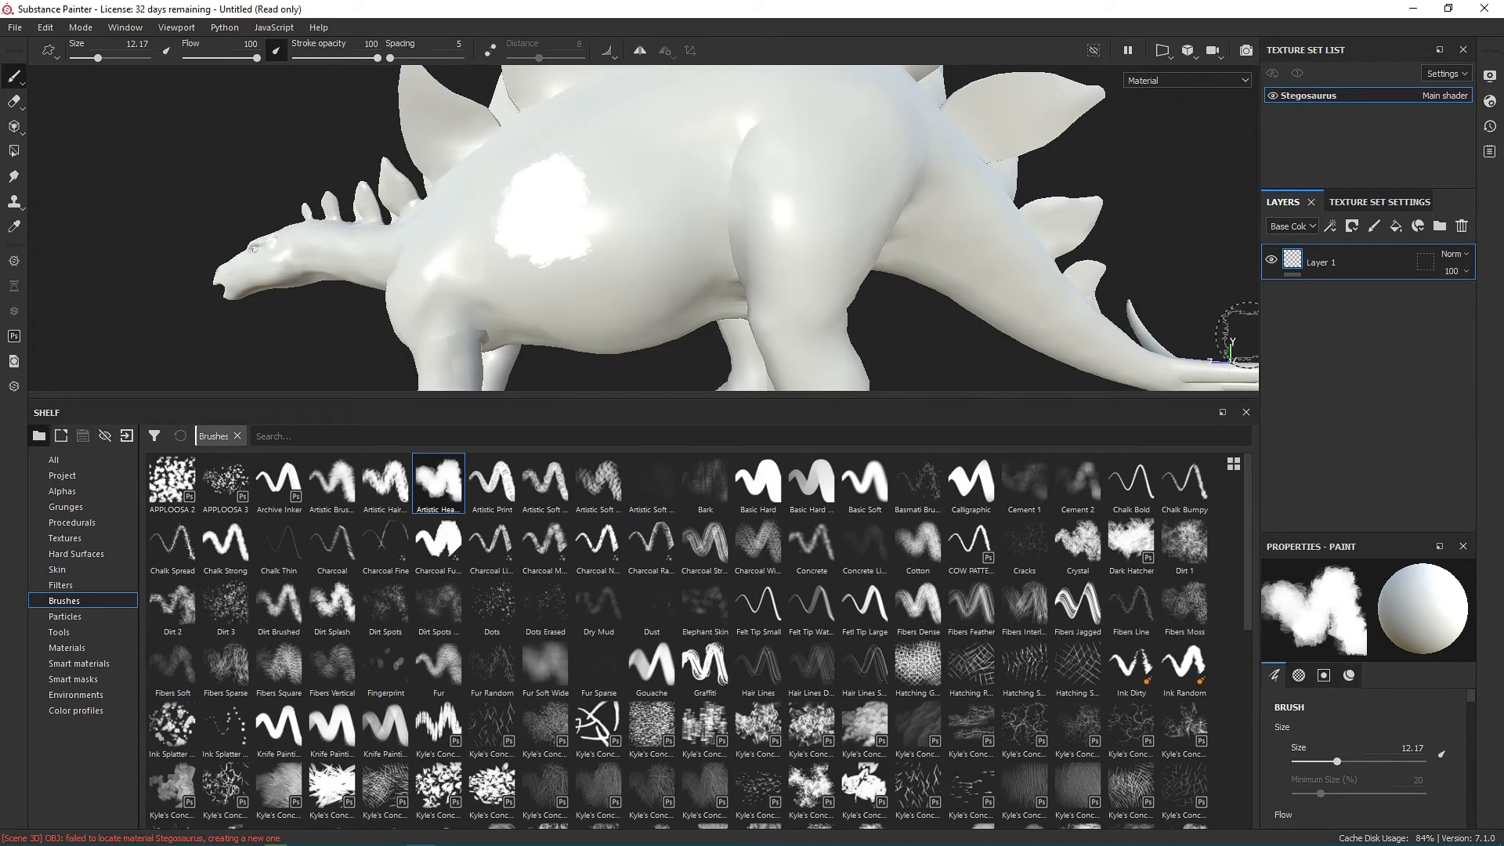
Add a fill layer with a black mask above Layer 1 and brush across the Stegosaurus's flank in the mask.
click(1396, 225)
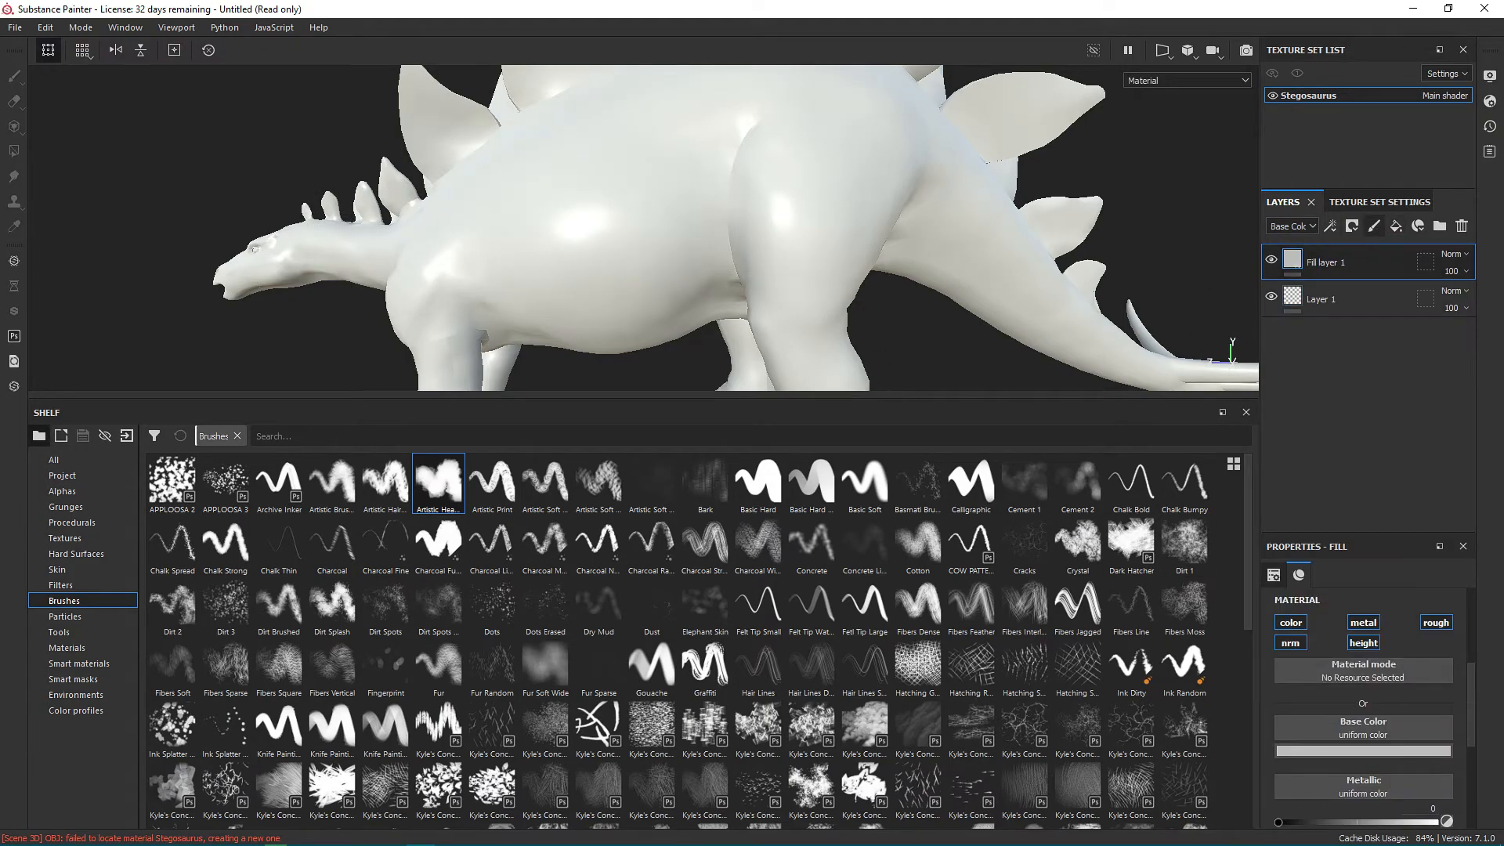
click(1352, 225)
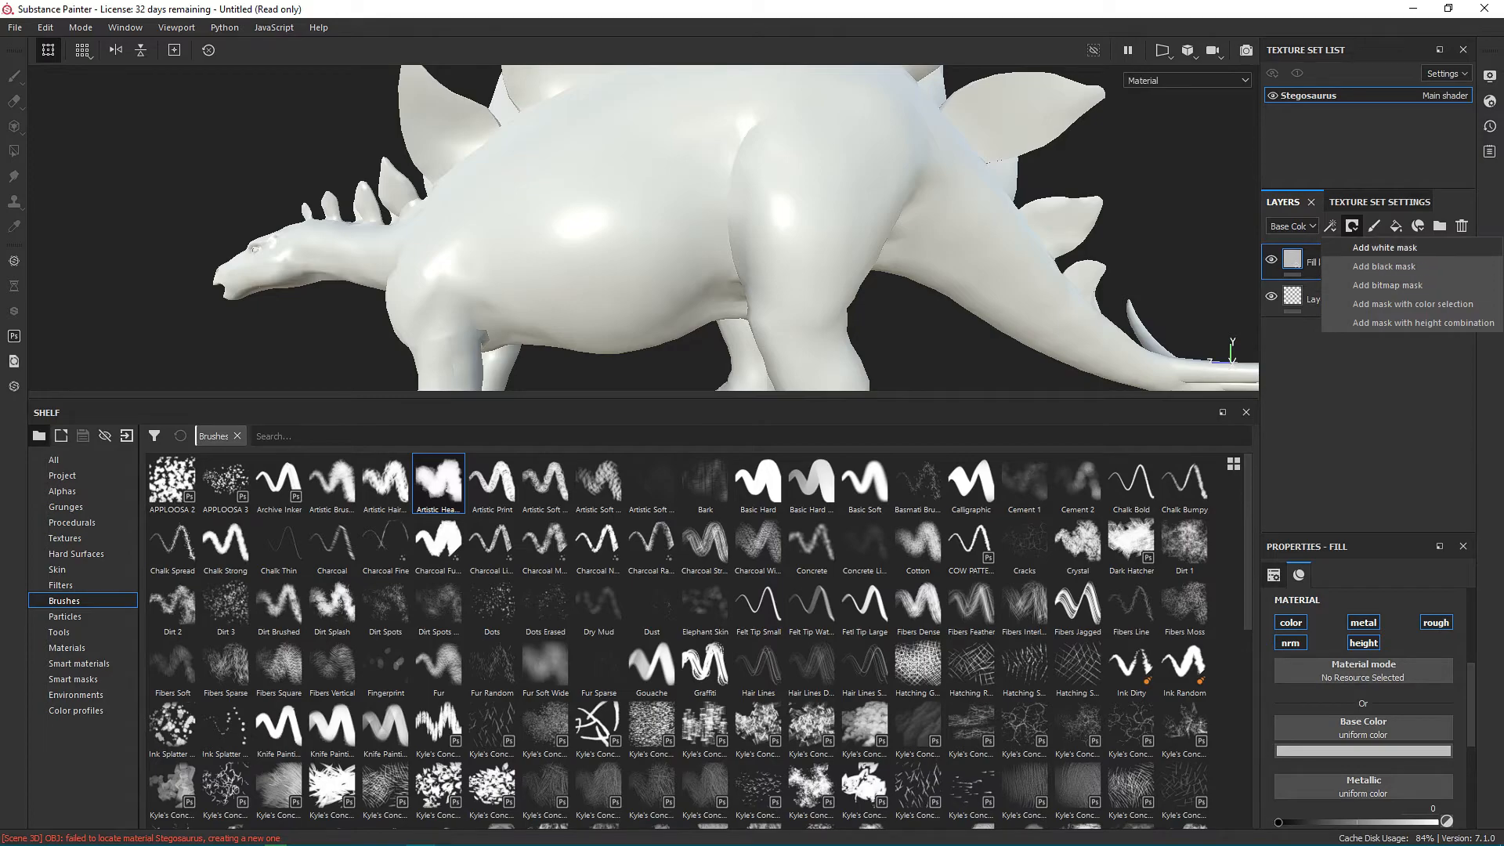
click(1372, 264)
mouse_move(581, 209)
mouse_down()
mouse_move(475, 262)
mouse_move(563, 162)
mouse_move(461, 154)
mouse_up()
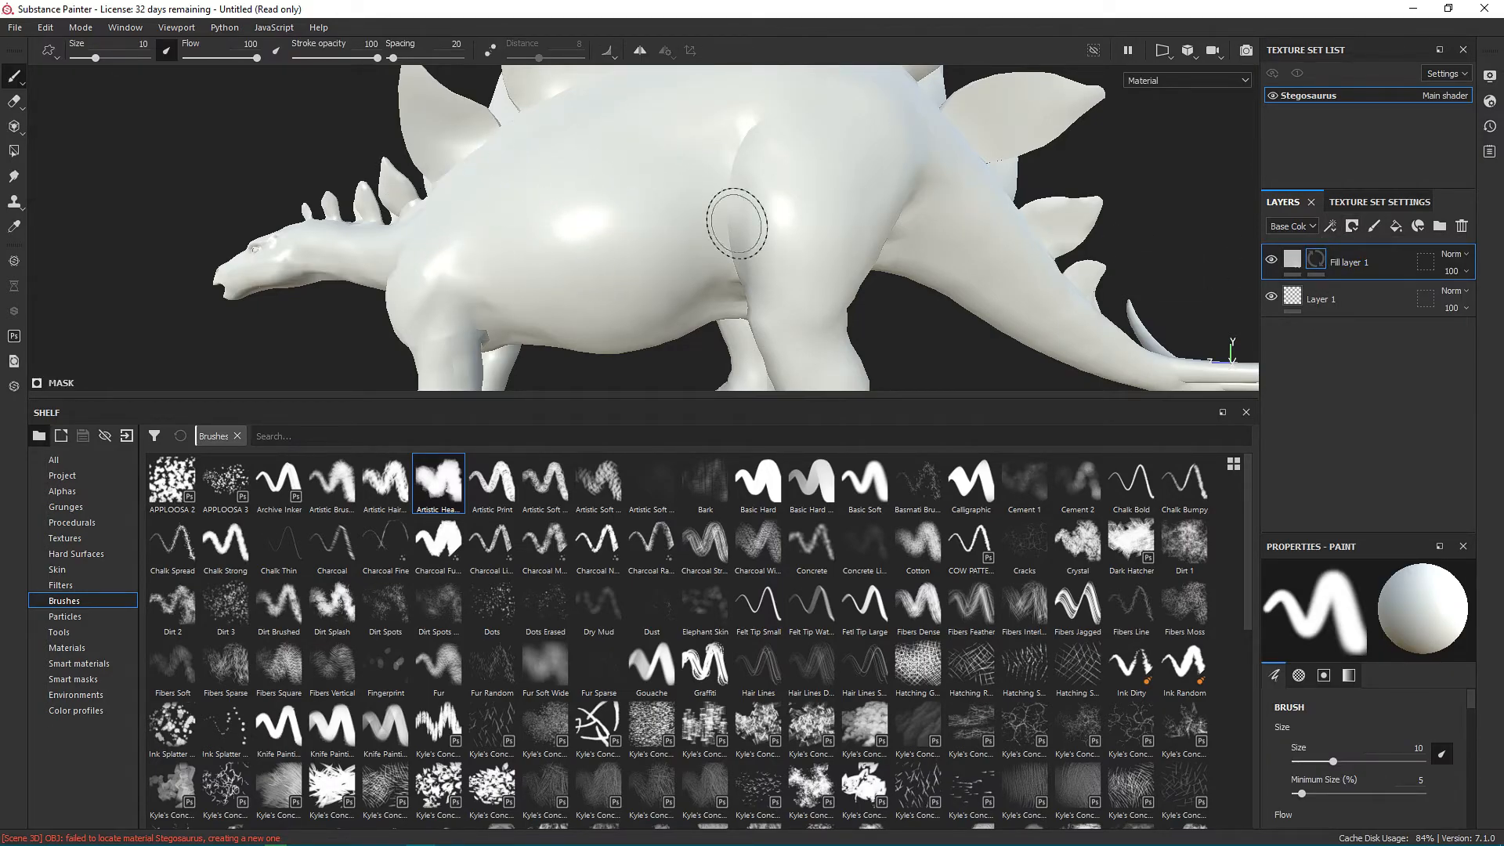
Set the base color of Fill layer 1 to red.
mouse_move(14, 77)
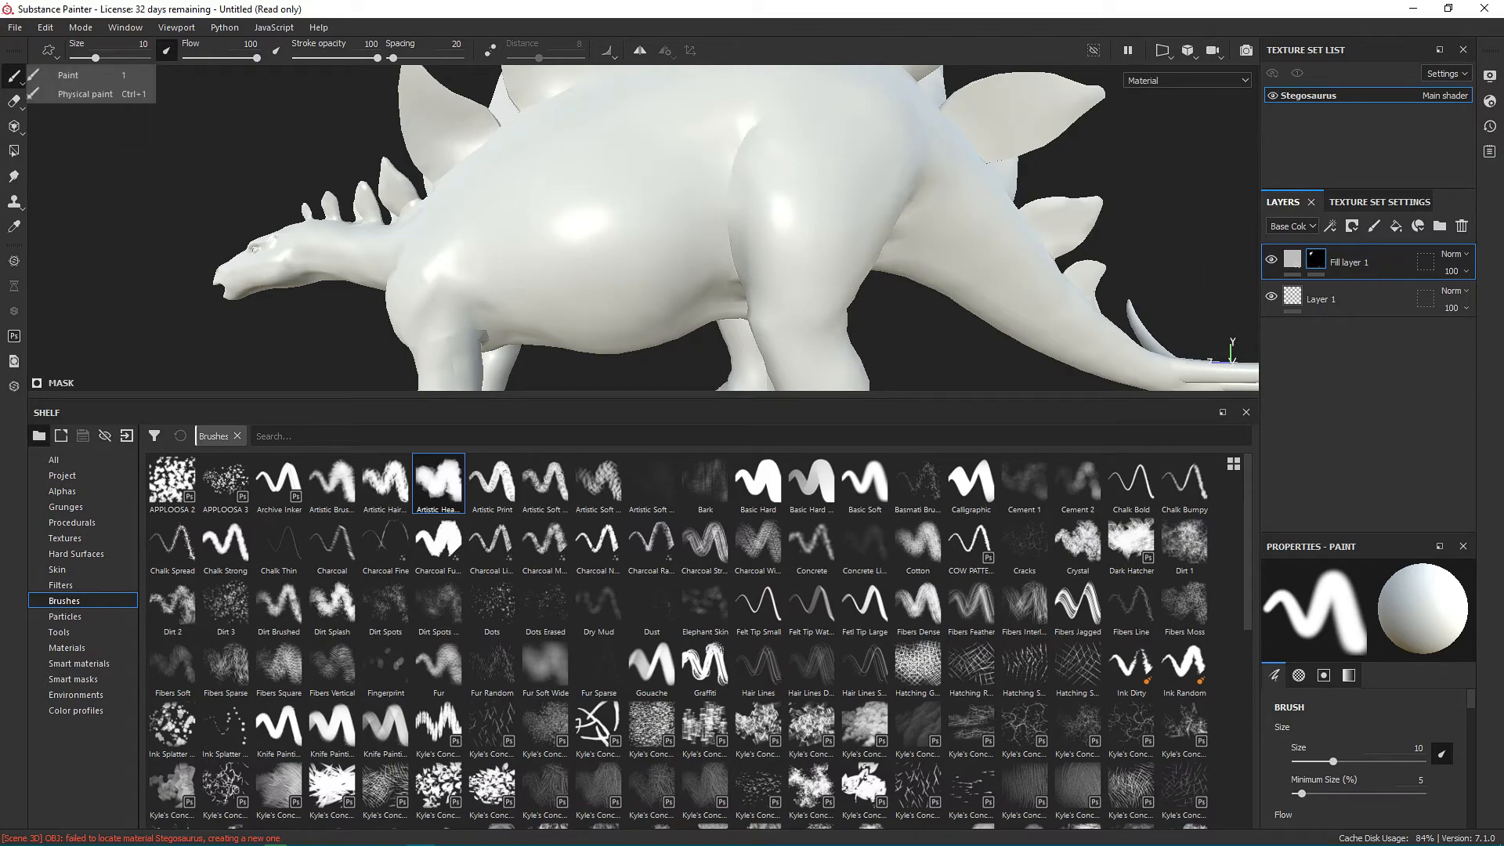
scroll(1347, 705, down, 1)
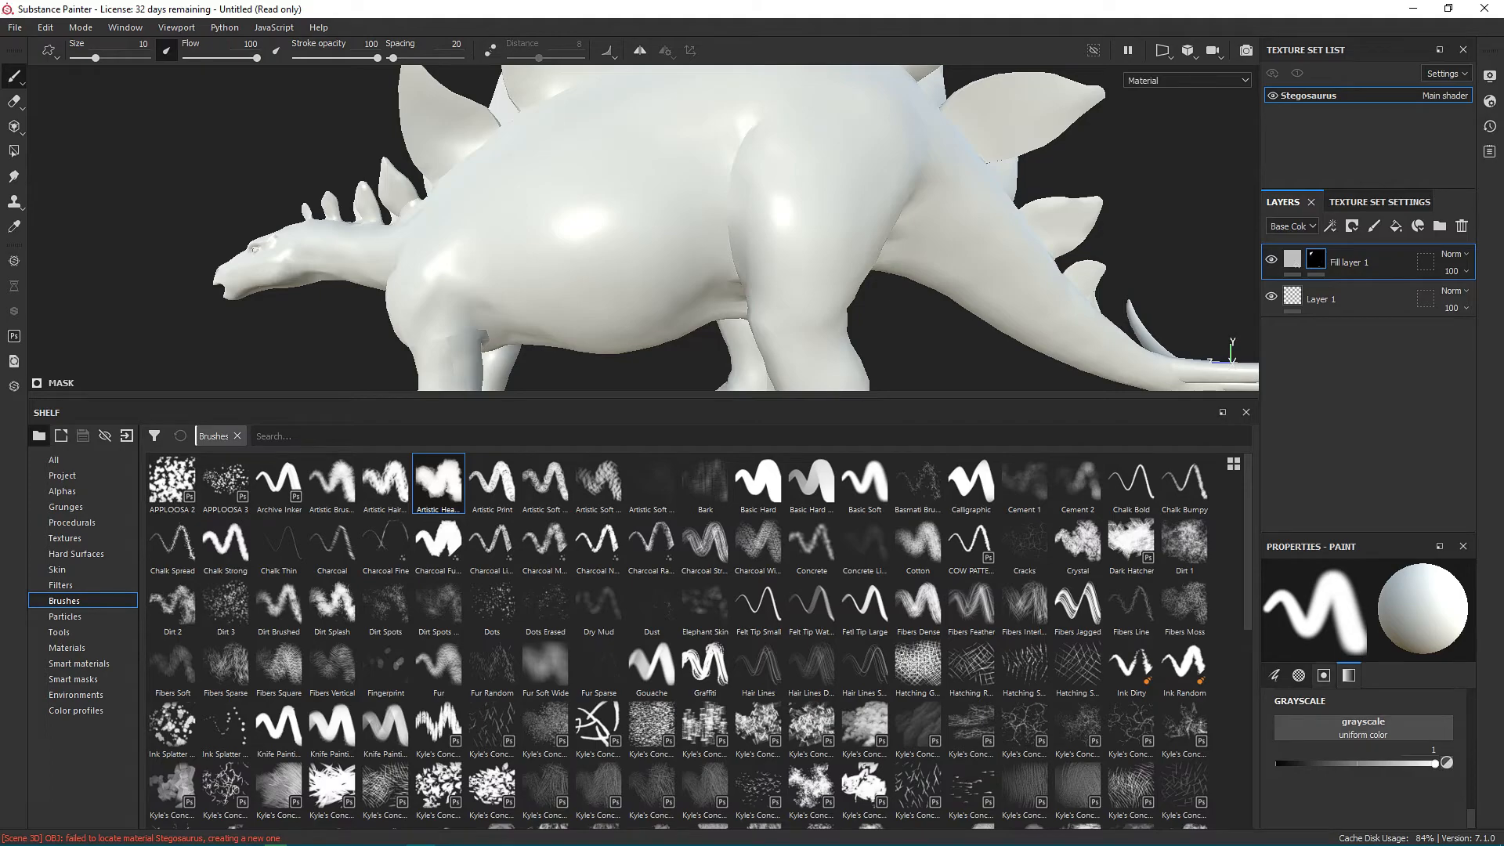
click(1292, 259)
click(1363, 750)
click(1340, 633)
drag(1340, 632, 1360, 607)
Display only the Base Color channel on the Stegosaurus in the viewport.
mouse_move(564, 188)
alt+mouse_down()
mouse_move(705, 227)
mouse_move(596, 184)
alt+mouse_up()
click(1186, 81)
click(1185, 80)
click(1186, 80)
click(1161, 123)
alt+drag(885, 195, 807, 239)
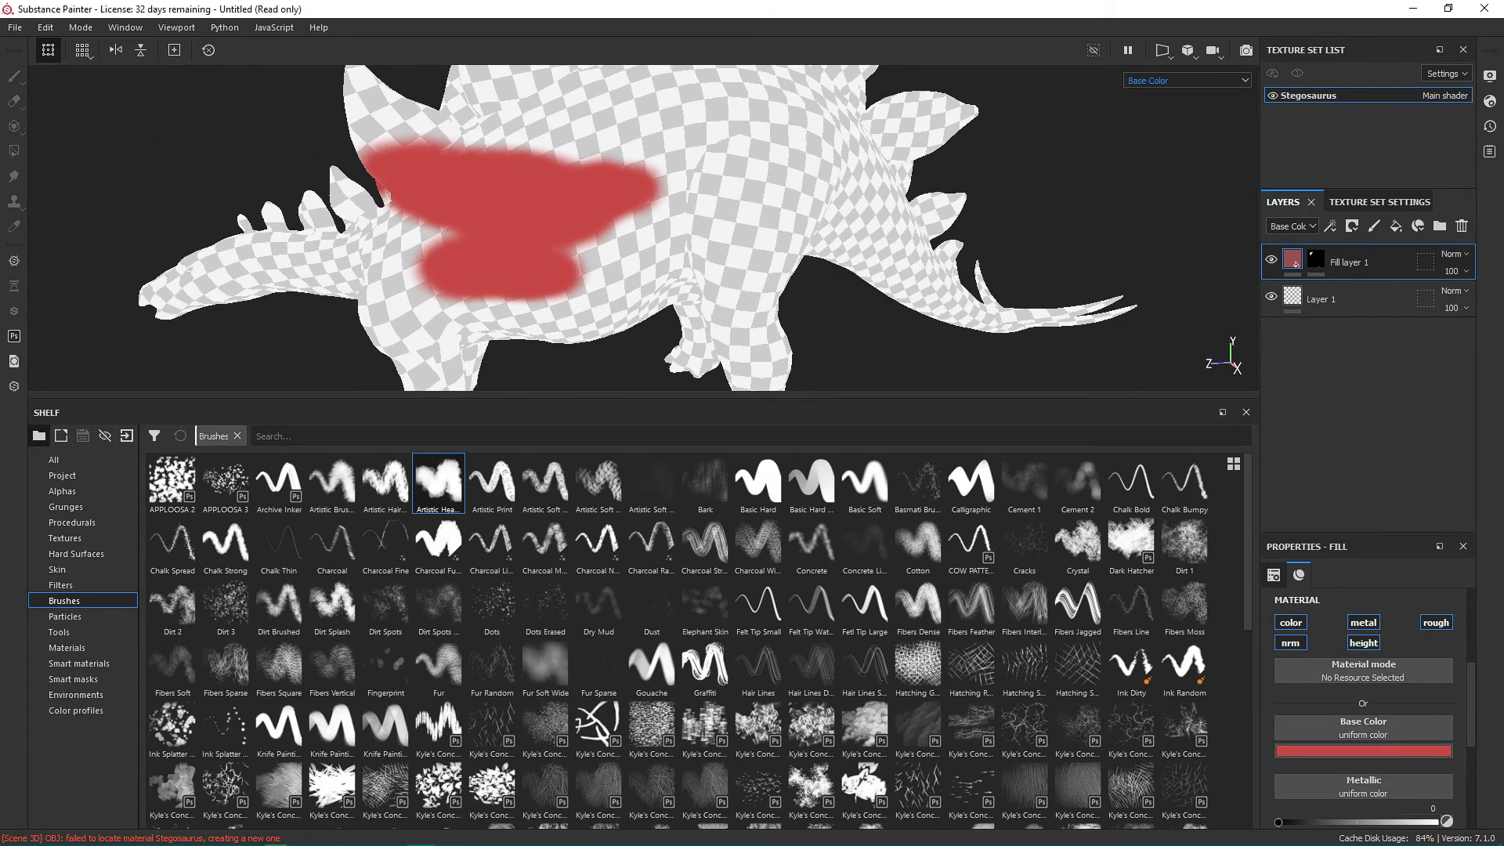
Add a fill layer directly above Layer 1 as a plain grey base, and reselect Fill layer 1.
click(1359, 299)
click(1396, 227)
click(1363, 262)
alt+middle_drag(627, 211, 627, 317)
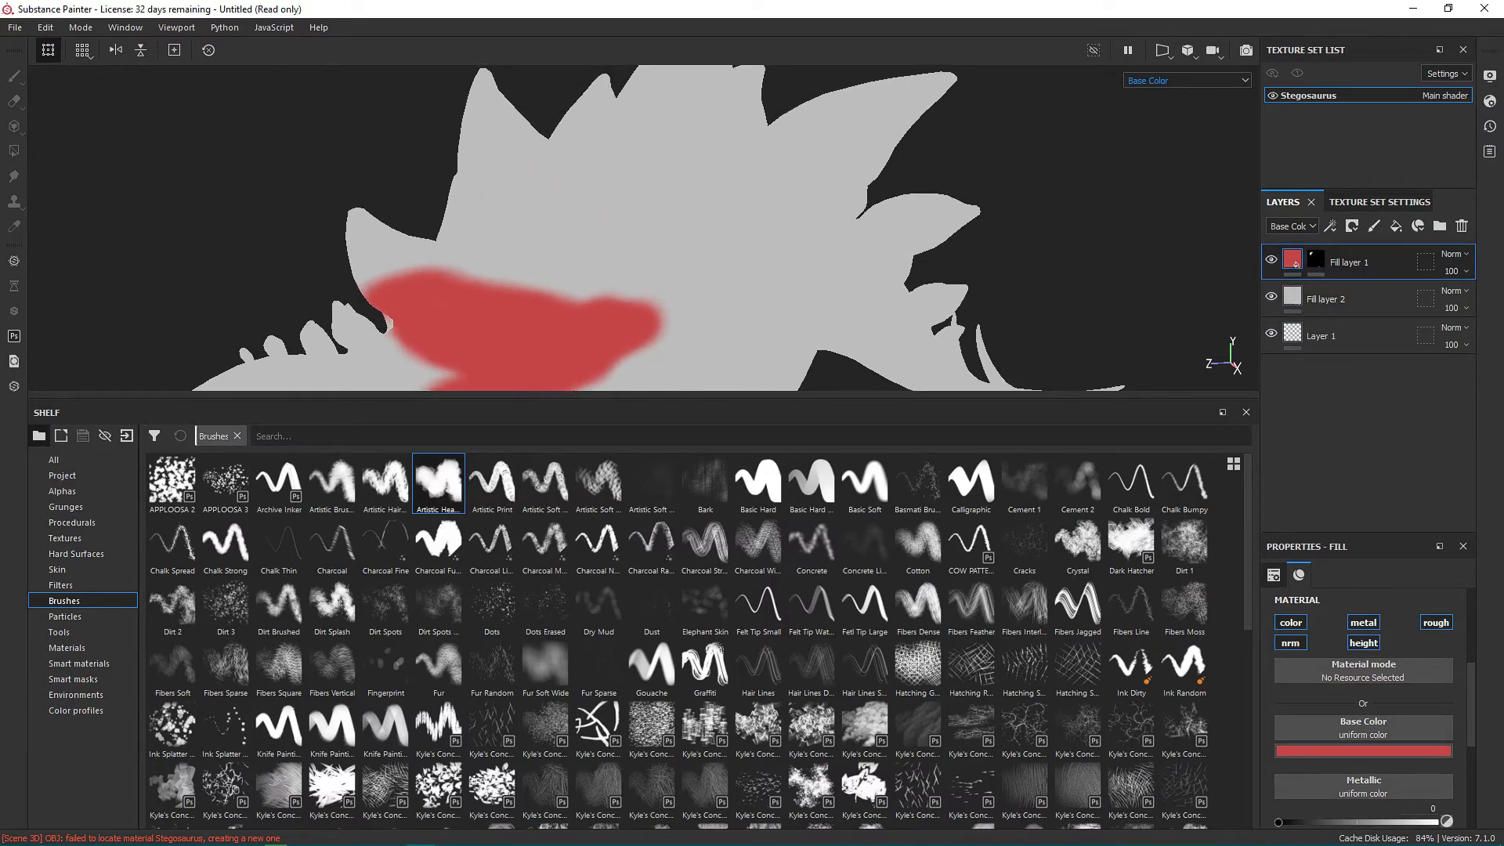
Paint a patch on the Stegosaurus's rear flank in Fill layer 1's mask and smudge it with the "Artistic Hea..." brush at flow 6.
click(1316, 260)
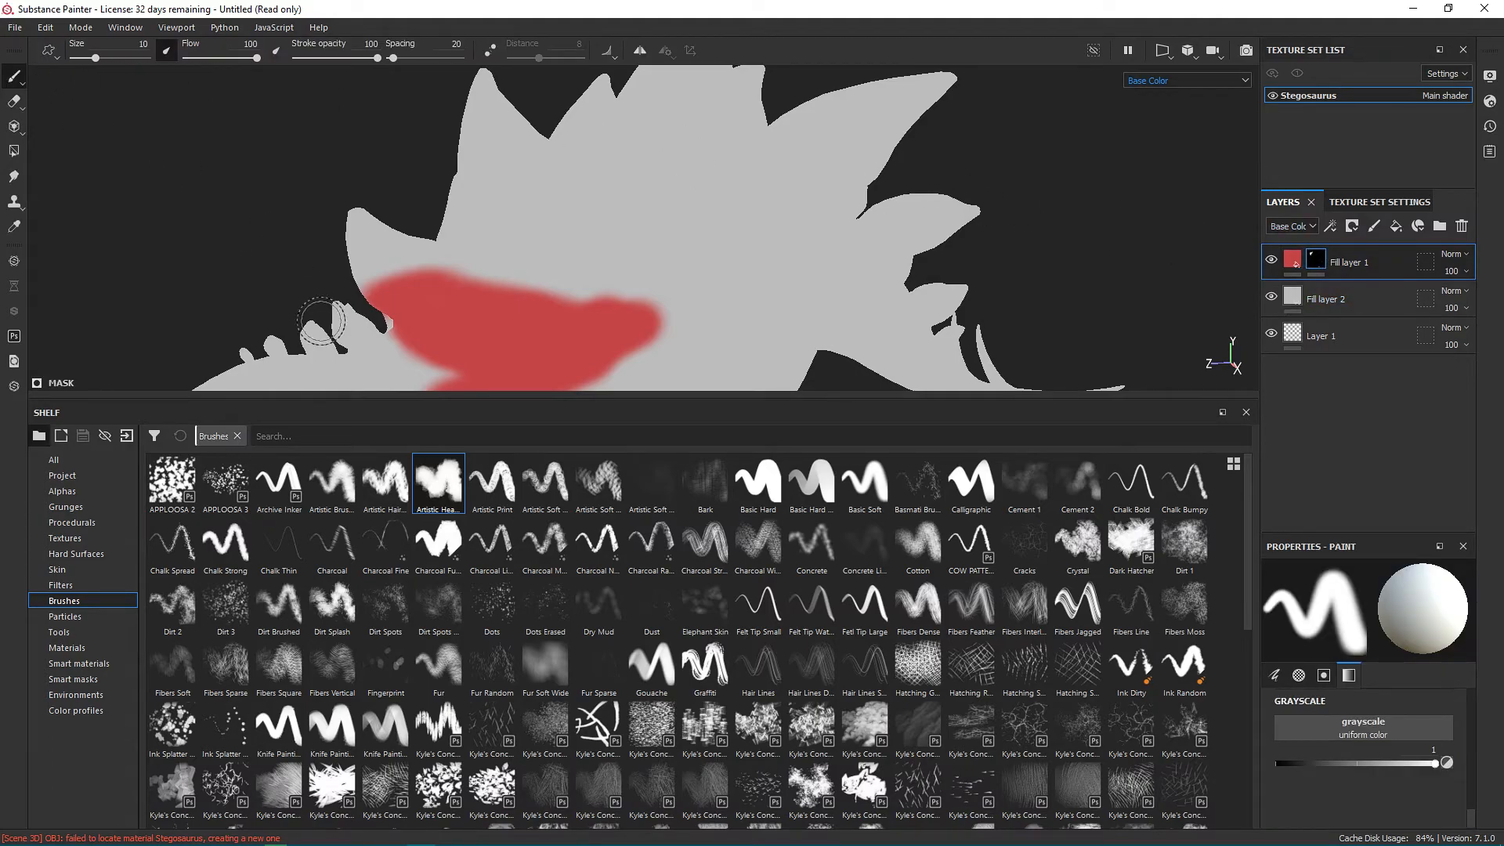
mouse_move(648, 262)
mouse_down()
mouse_move(799, 285)
mouse_move(740, 251)
mouse_move(694, 249)
mouse_up()
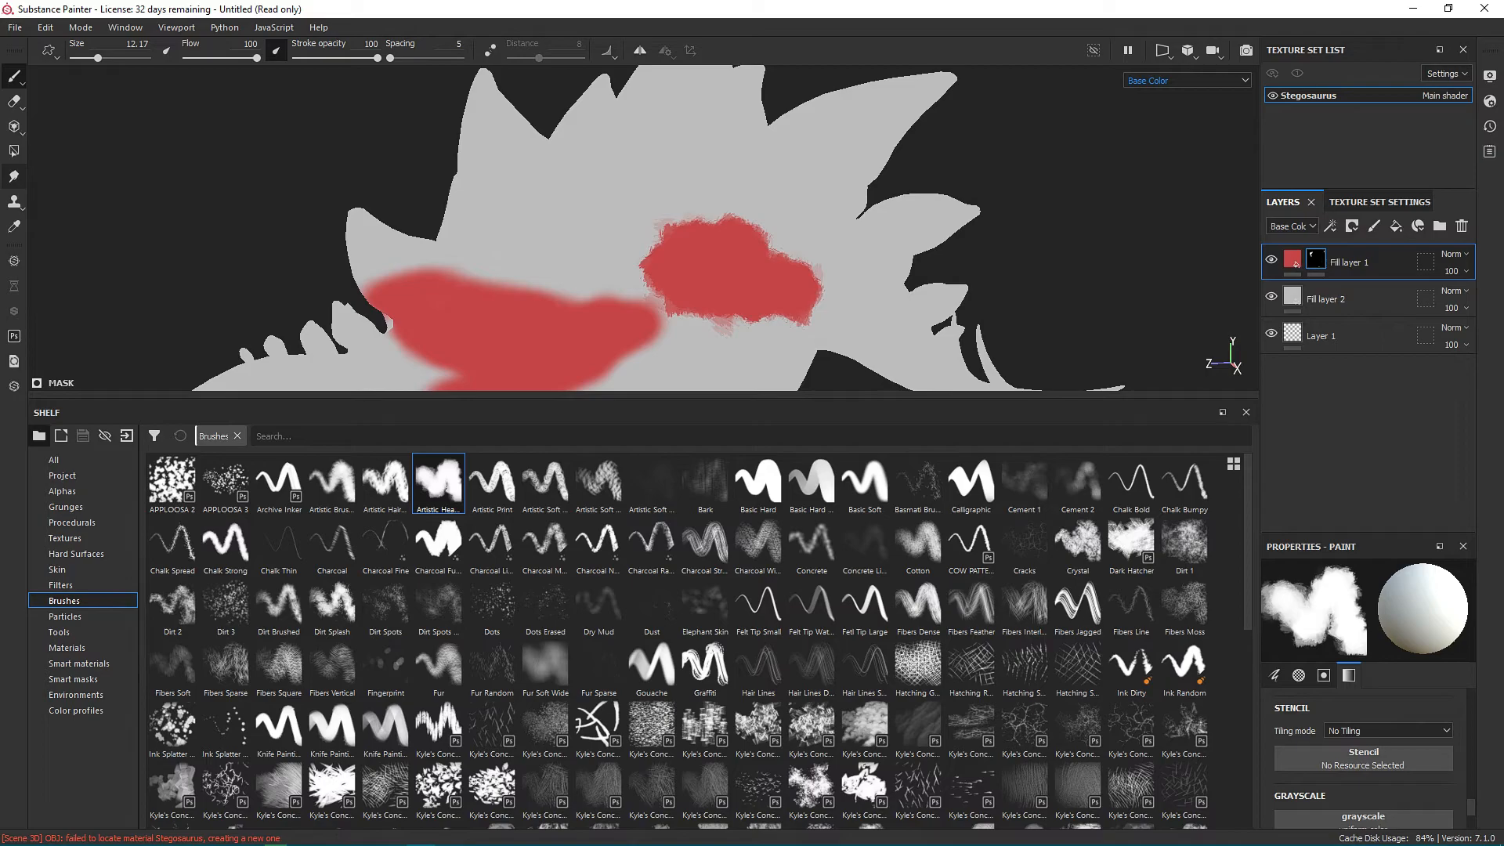
click(13, 176)
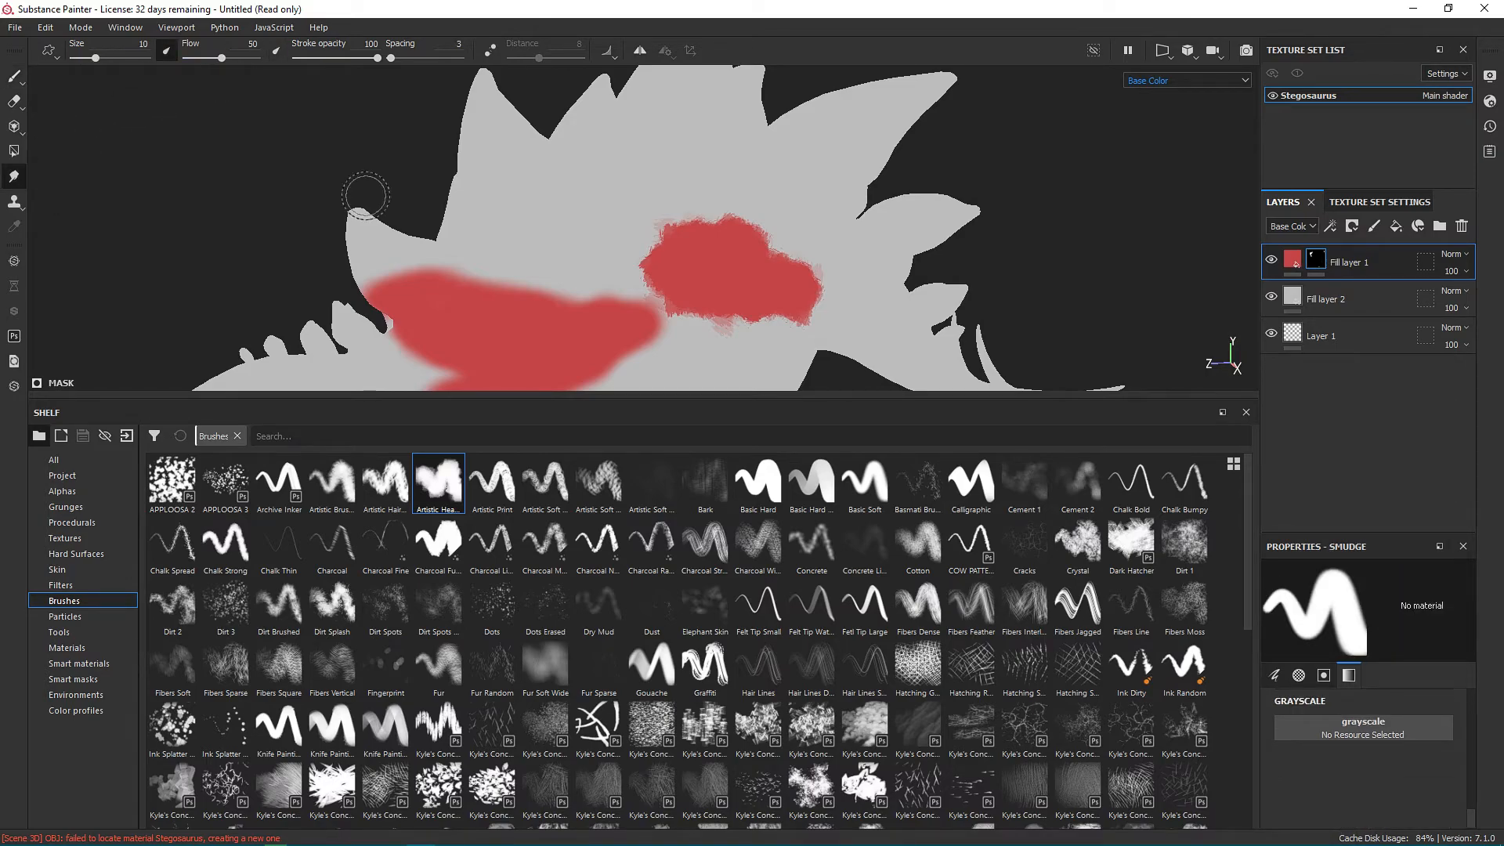
click(439, 483)
drag(257, 58, 190, 58)
mouse_move(683, 309)
mouse_down()
mouse_move(631, 258)
mouse_move(504, 269)
mouse_move(722, 348)
mouse_move(807, 313)
mouse_move(704, 282)
mouse_move(768, 255)
mouse_move(641, 242)
mouse_move(806, 212)
mouse_move(793, 280)
mouse_up()
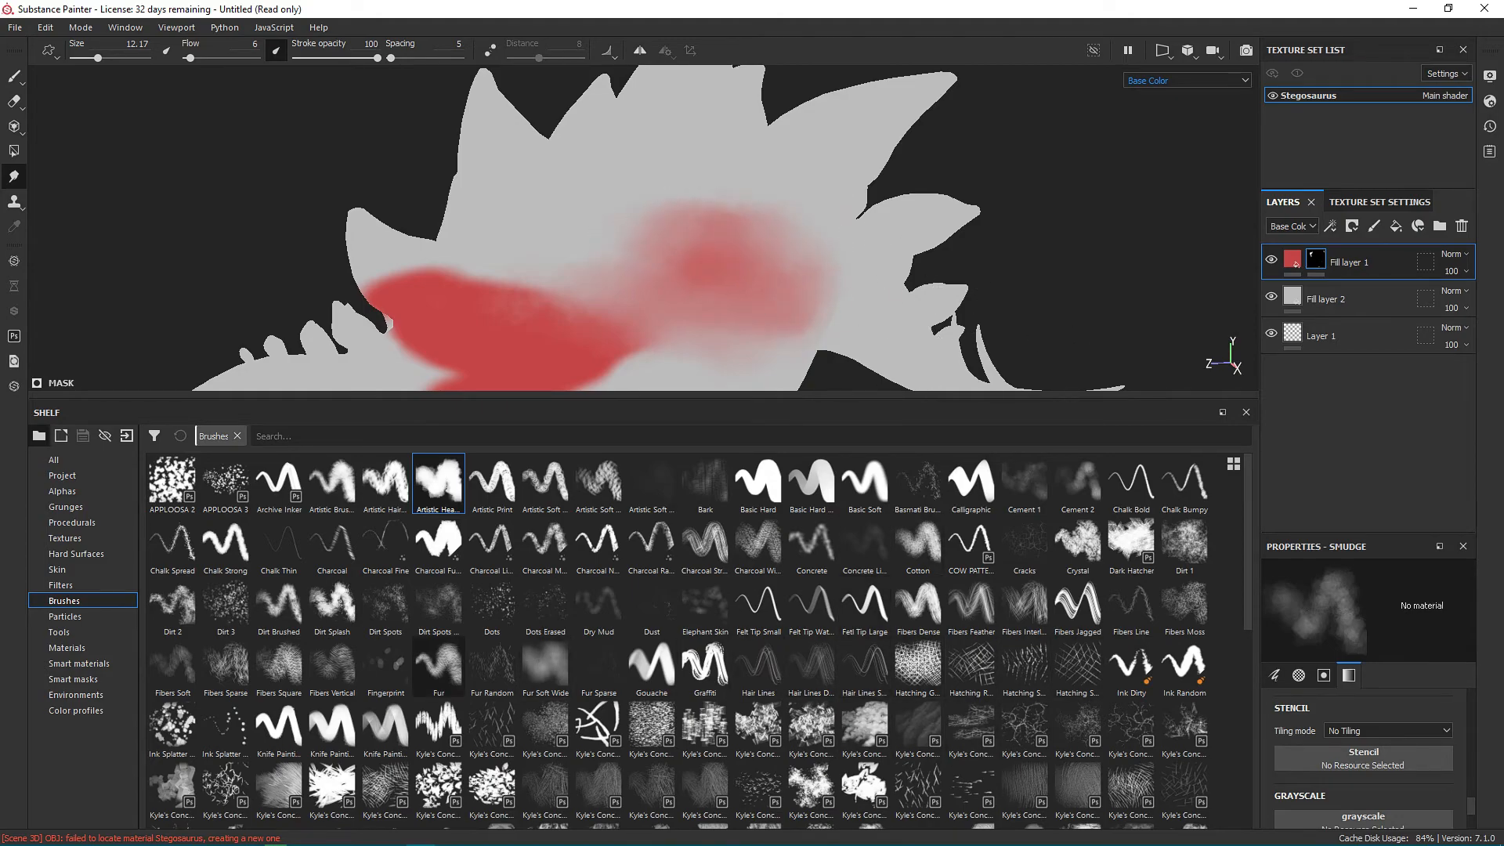
Smudge the red area on the front flank in Fill layer 1's mask with the Dirt 3 brush.
click(226, 605)
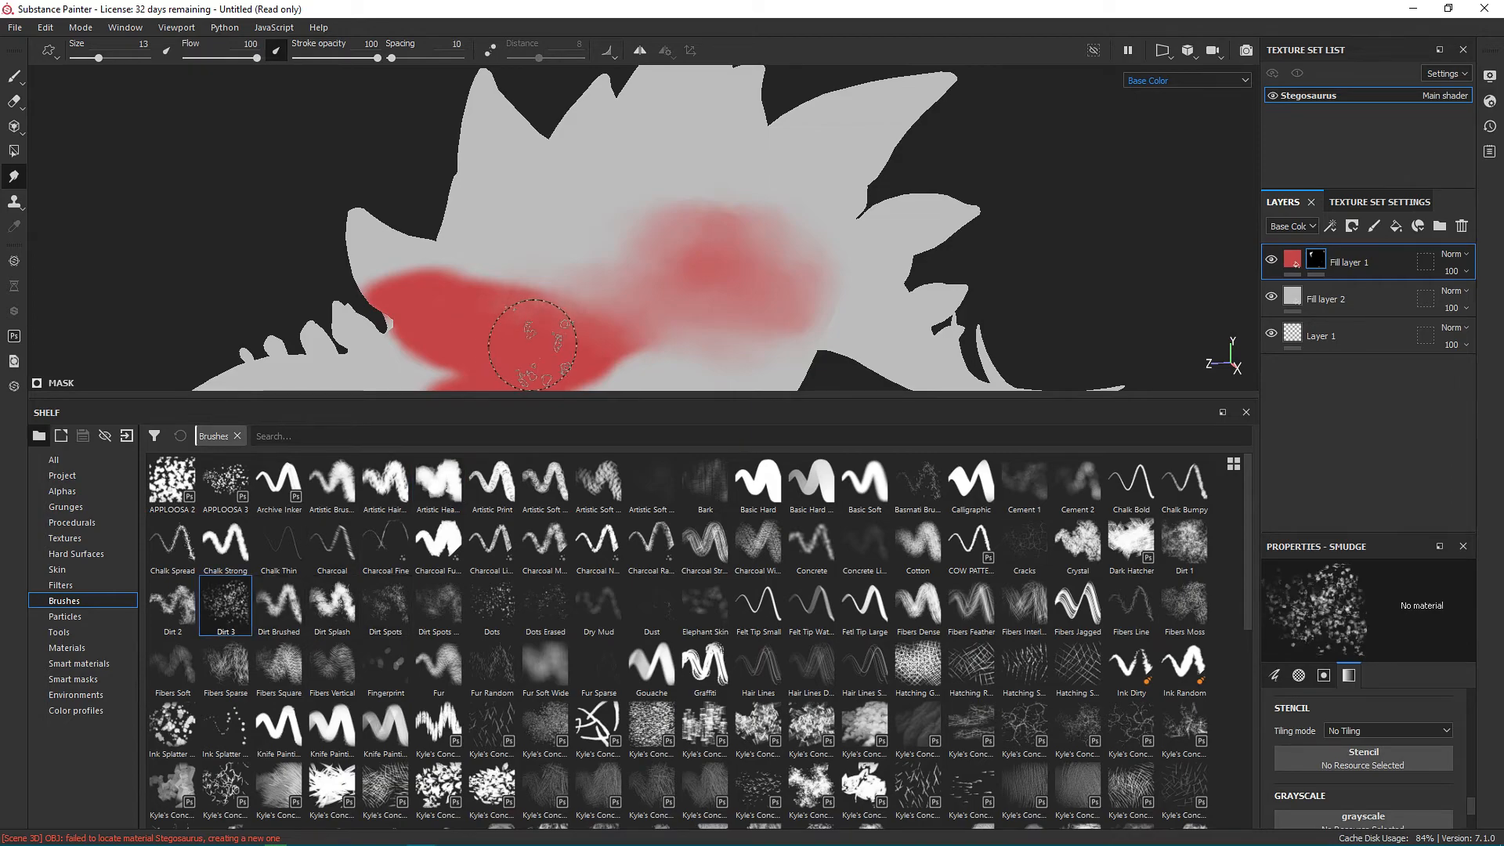
scroll(554, 310, up, 3)
drag(556, 312, 709, 308)
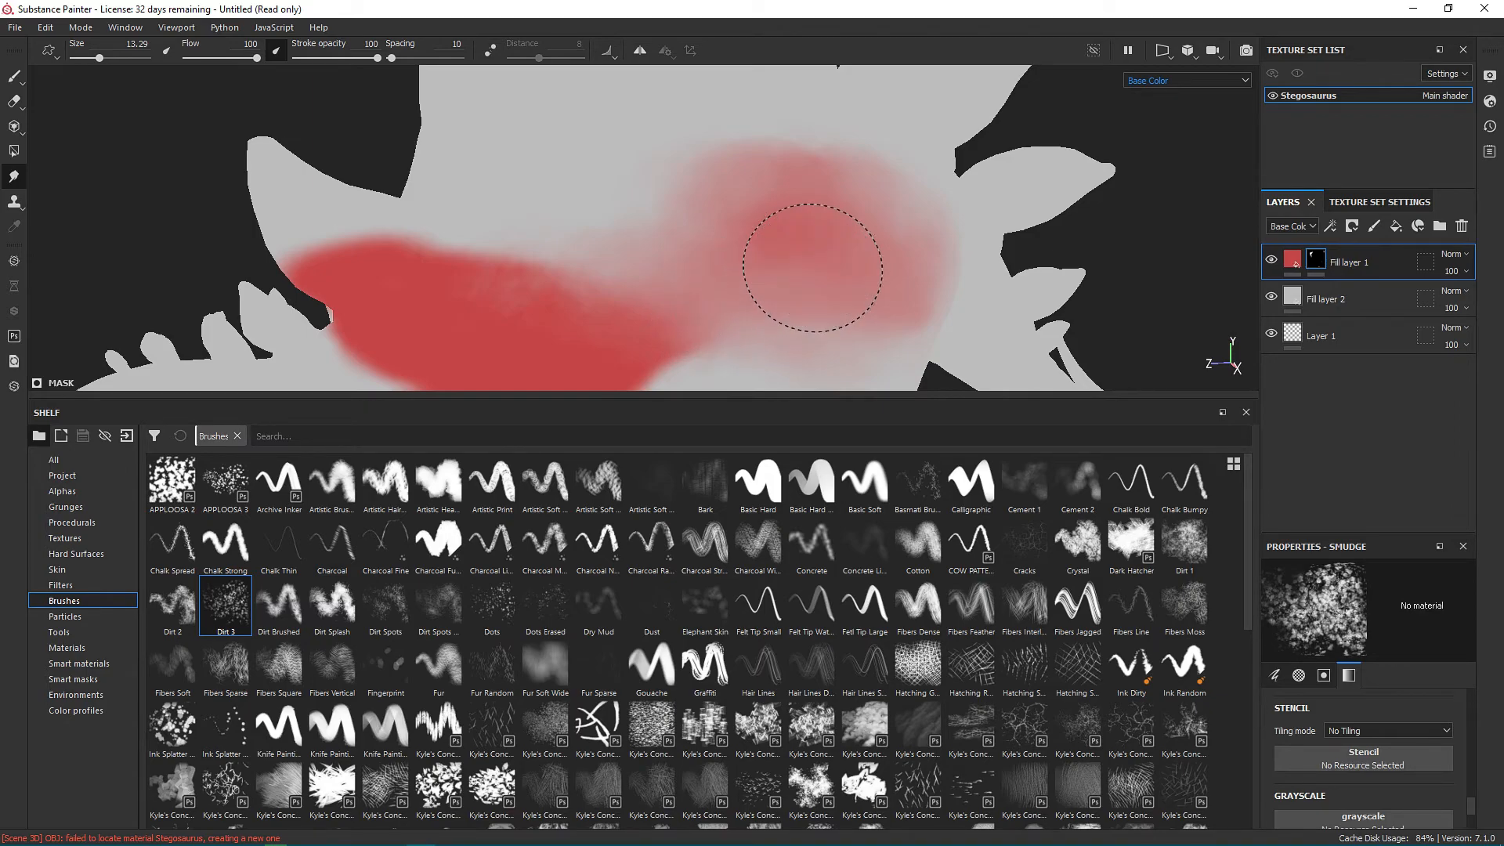
mouse_move(538, 285)
mouse_down()
mouse_move(423, 321)
mouse_move(627, 321)
mouse_move(603, 313)
mouse_up()
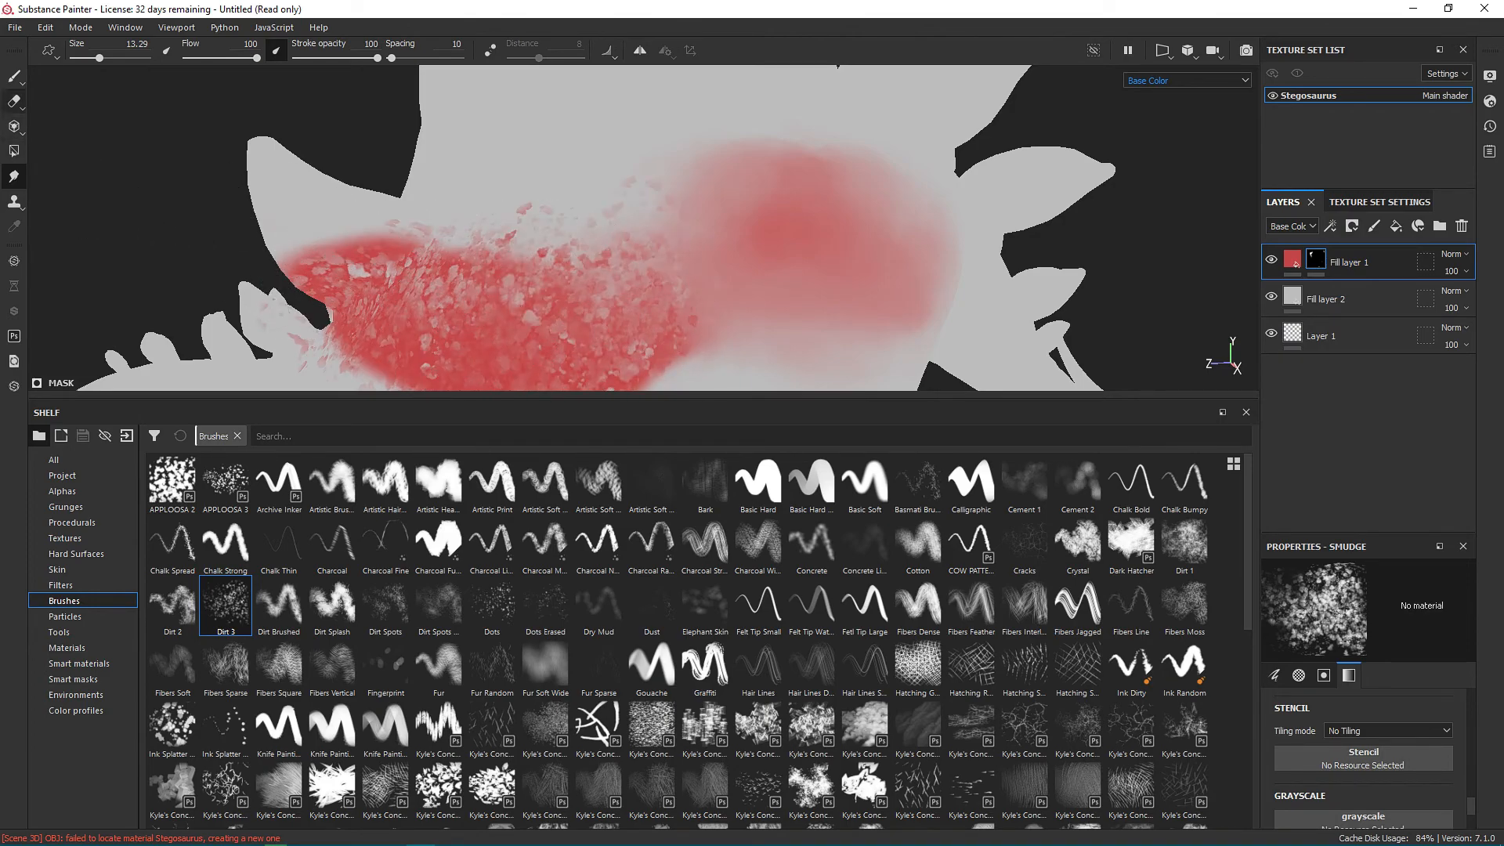
Erase speckles from the rear flank's red patch in Fill layer 1's mask using the Dirt 3 brush.
click(14, 100)
alt+middle_drag(655, 287, 486, 288)
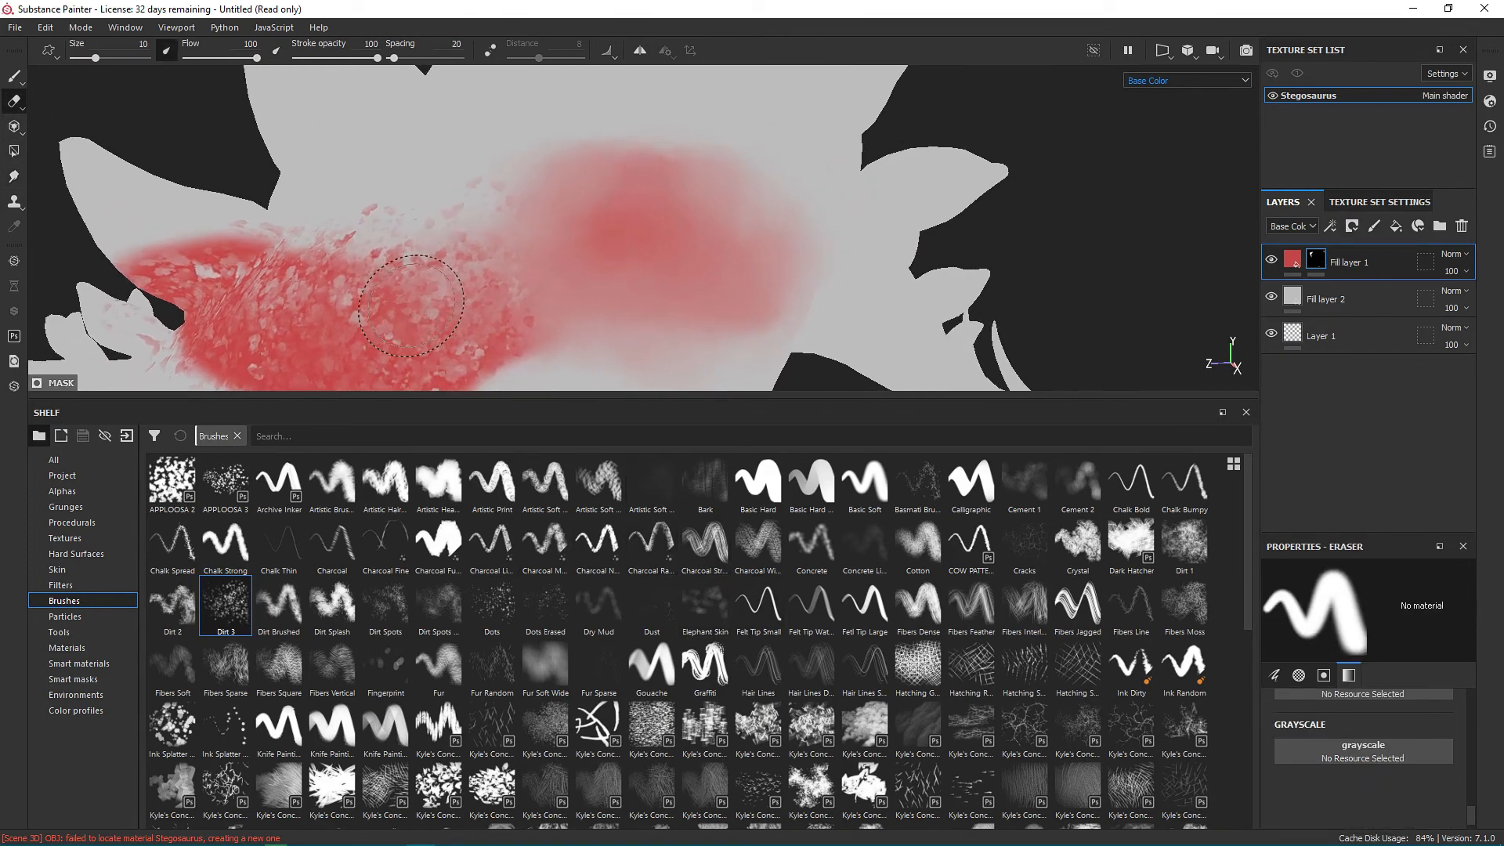
click(227, 604)
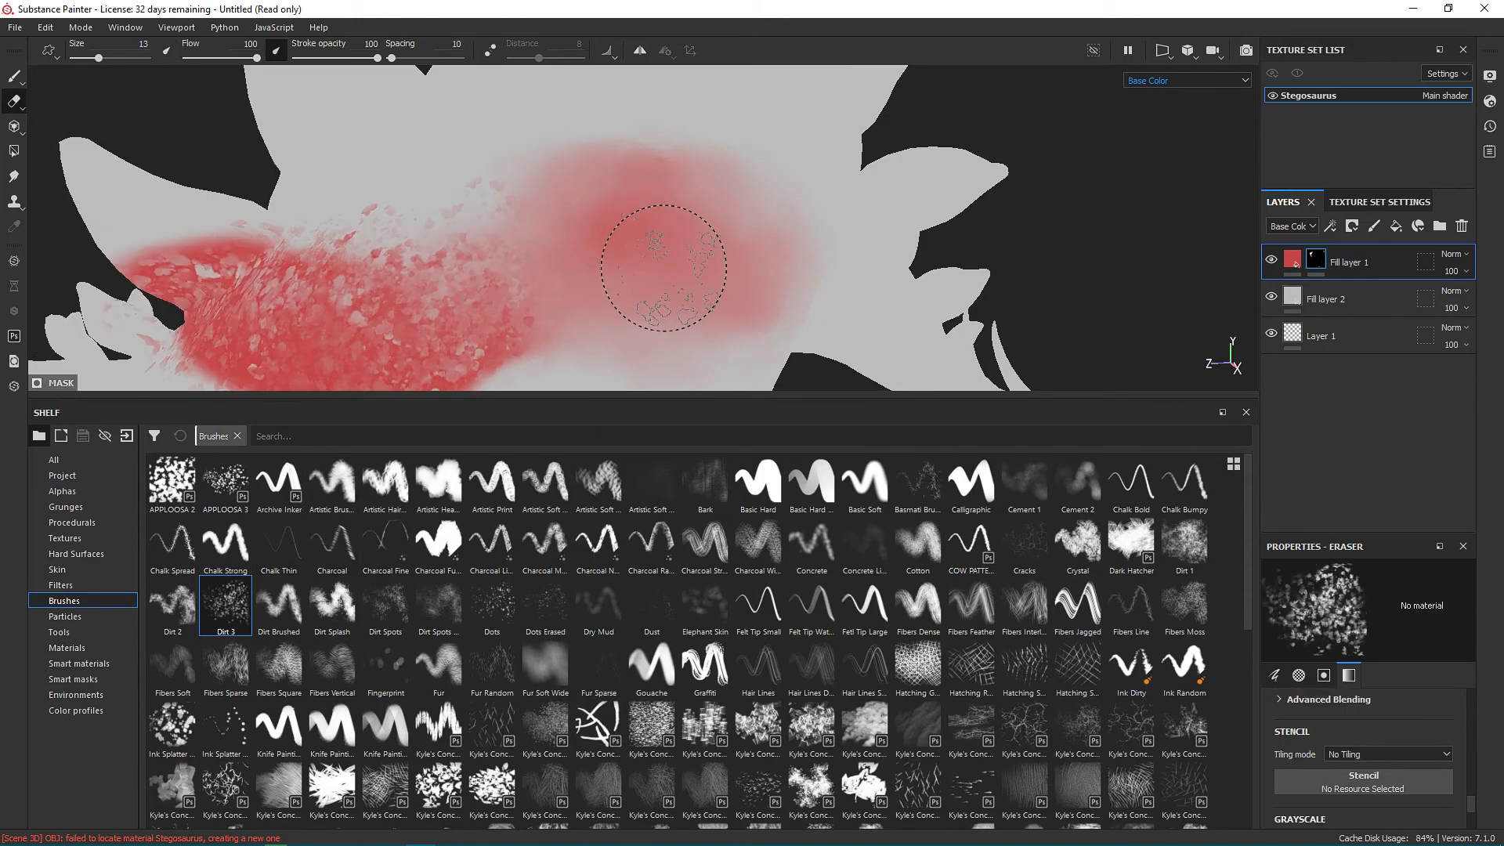
mouse_move(663, 268)
mouse_down()
mouse_move(610, 222)
mouse_move(597, 289)
mouse_move(670, 208)
mouse_up()
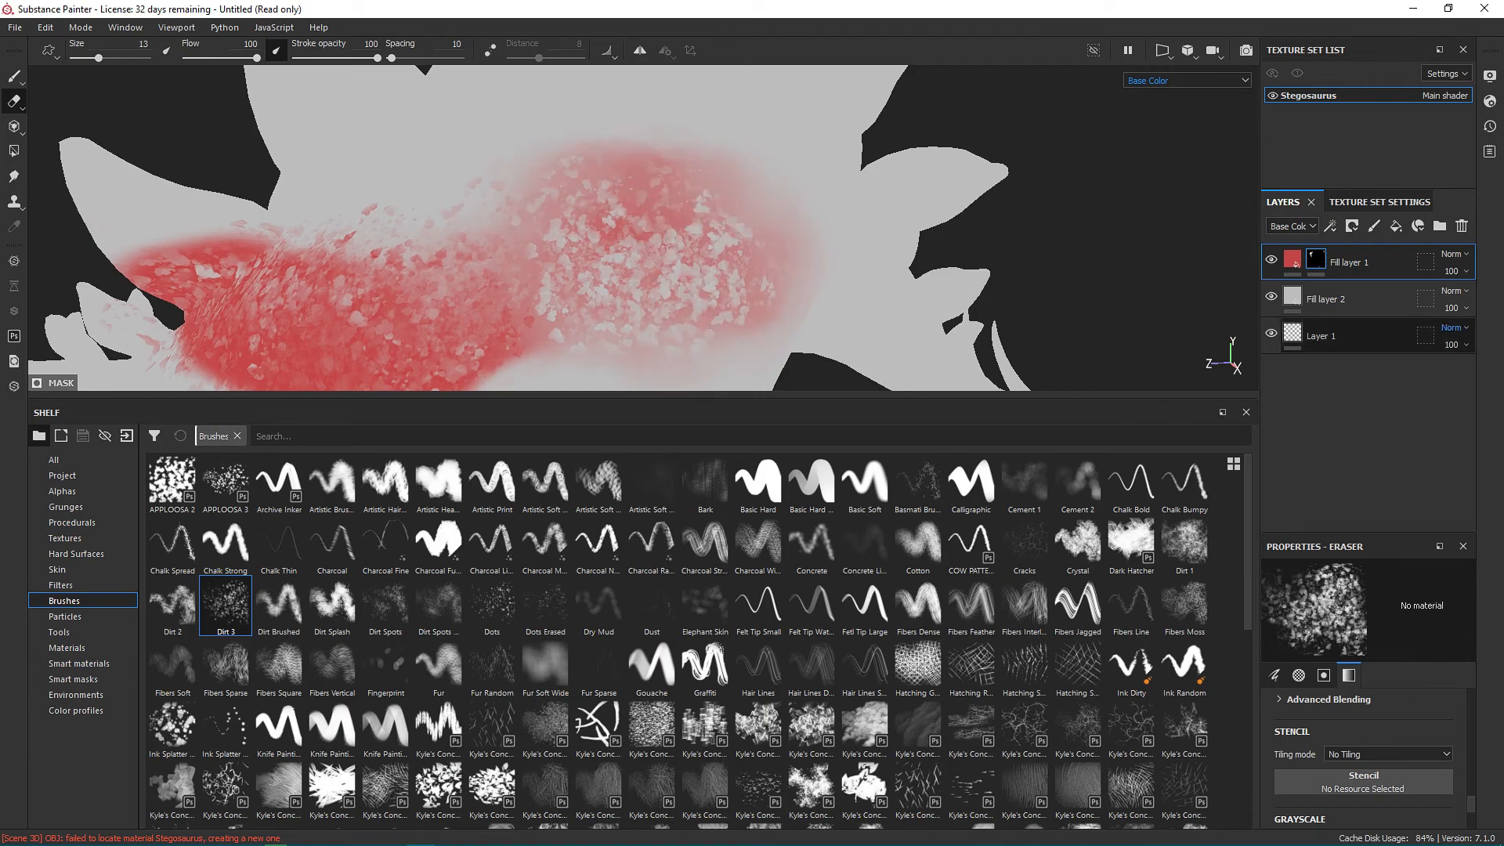
Set the opacity of Fill layer 1 to 50 and examine the blended red patches from several angles.
drag(1497, 299, 1471, 299)
scroll(805, 212, down, 5)
mouse_move(766, 224)
alt+mouse_down()
mouse_move(869, 227)
mouse_move(791, 229)
mouse_move(697, 271)
mouse_move(666, 249)
mouse_move(682, 265)
mouse_move(680, 215)
alt+mouse_up()
scroll(632, 345, up, 2)
mouse_move(635, 313)
mouse_down()
mouse_move(621, 319)
mouse_move(664, 324)
mouse_up()
mouse_move(762, 303)
alt+mouse_down()
mouse_move(927, 347)
mouse_move(1096, 341)
mouse_move(719, 333)
alt+mouse_up()
scroll(924, 348, down, 4)
alt+middle_drag(809, 281, 677, 205)
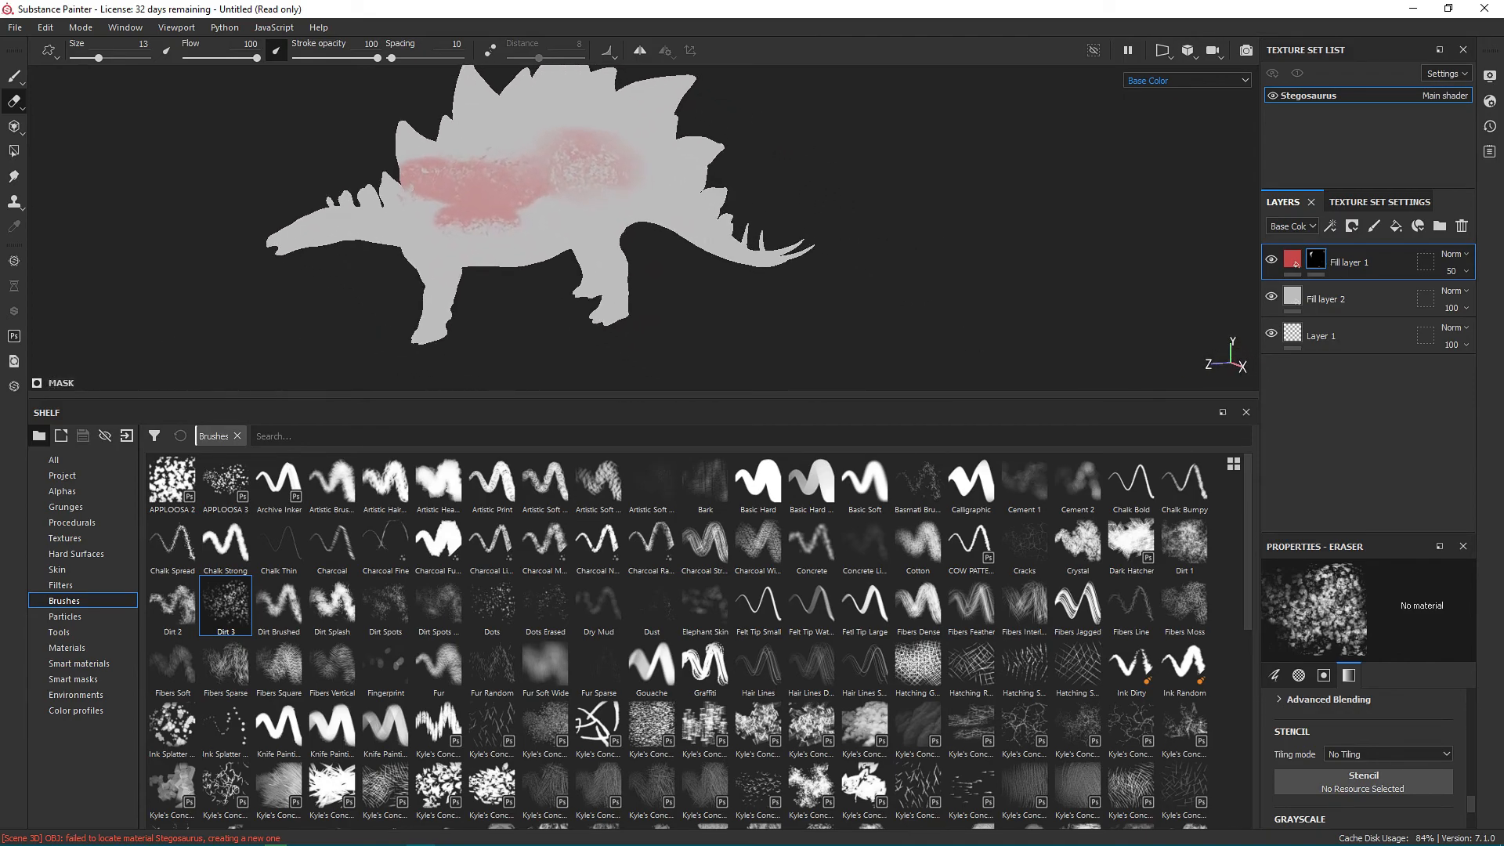
alt+drag(677, 205, 807, 235)
alt+drag(413, 182, 464, 150)
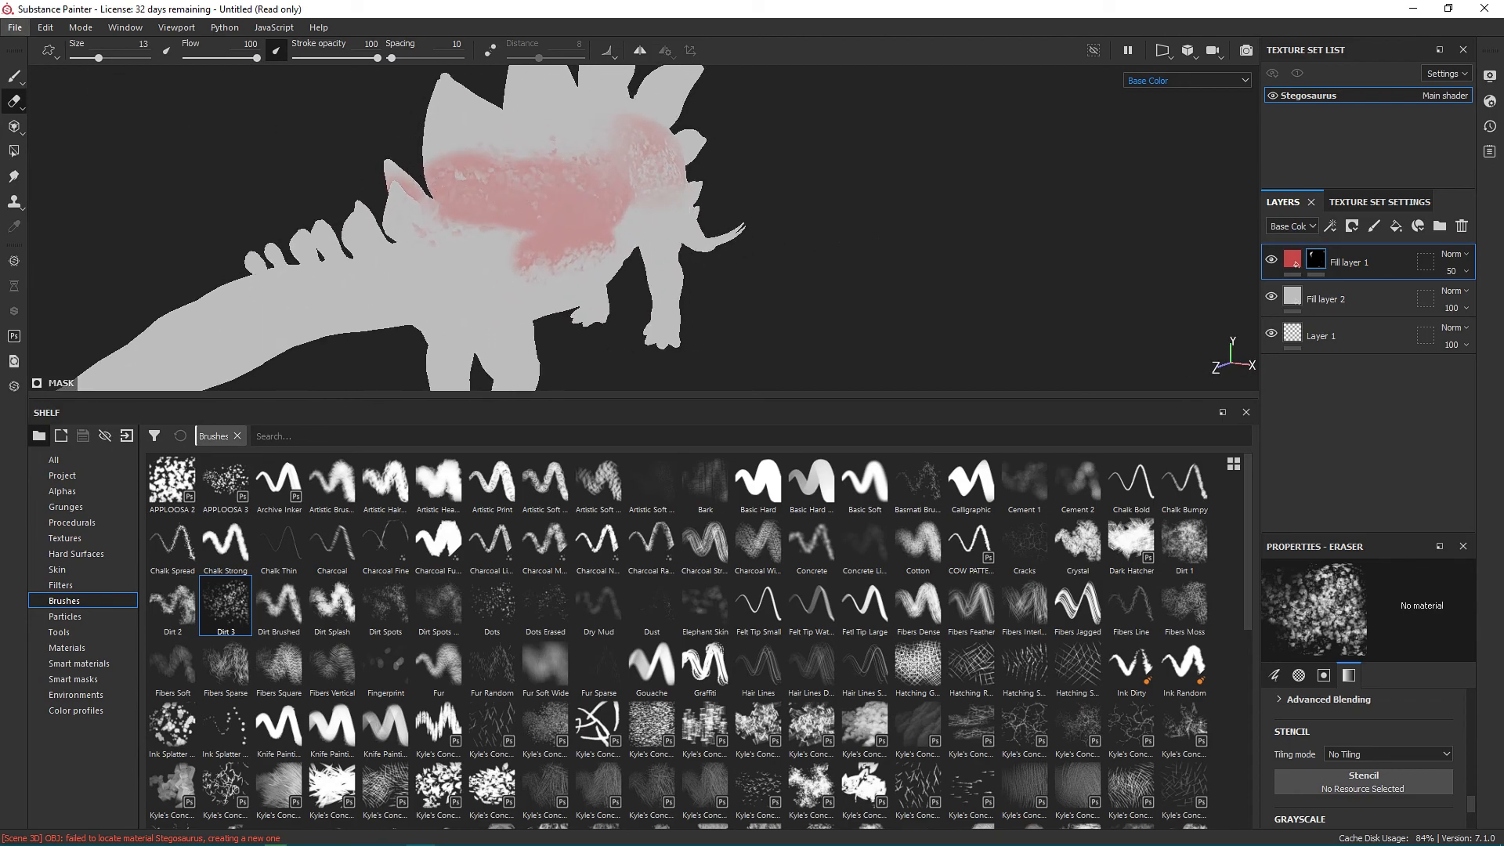